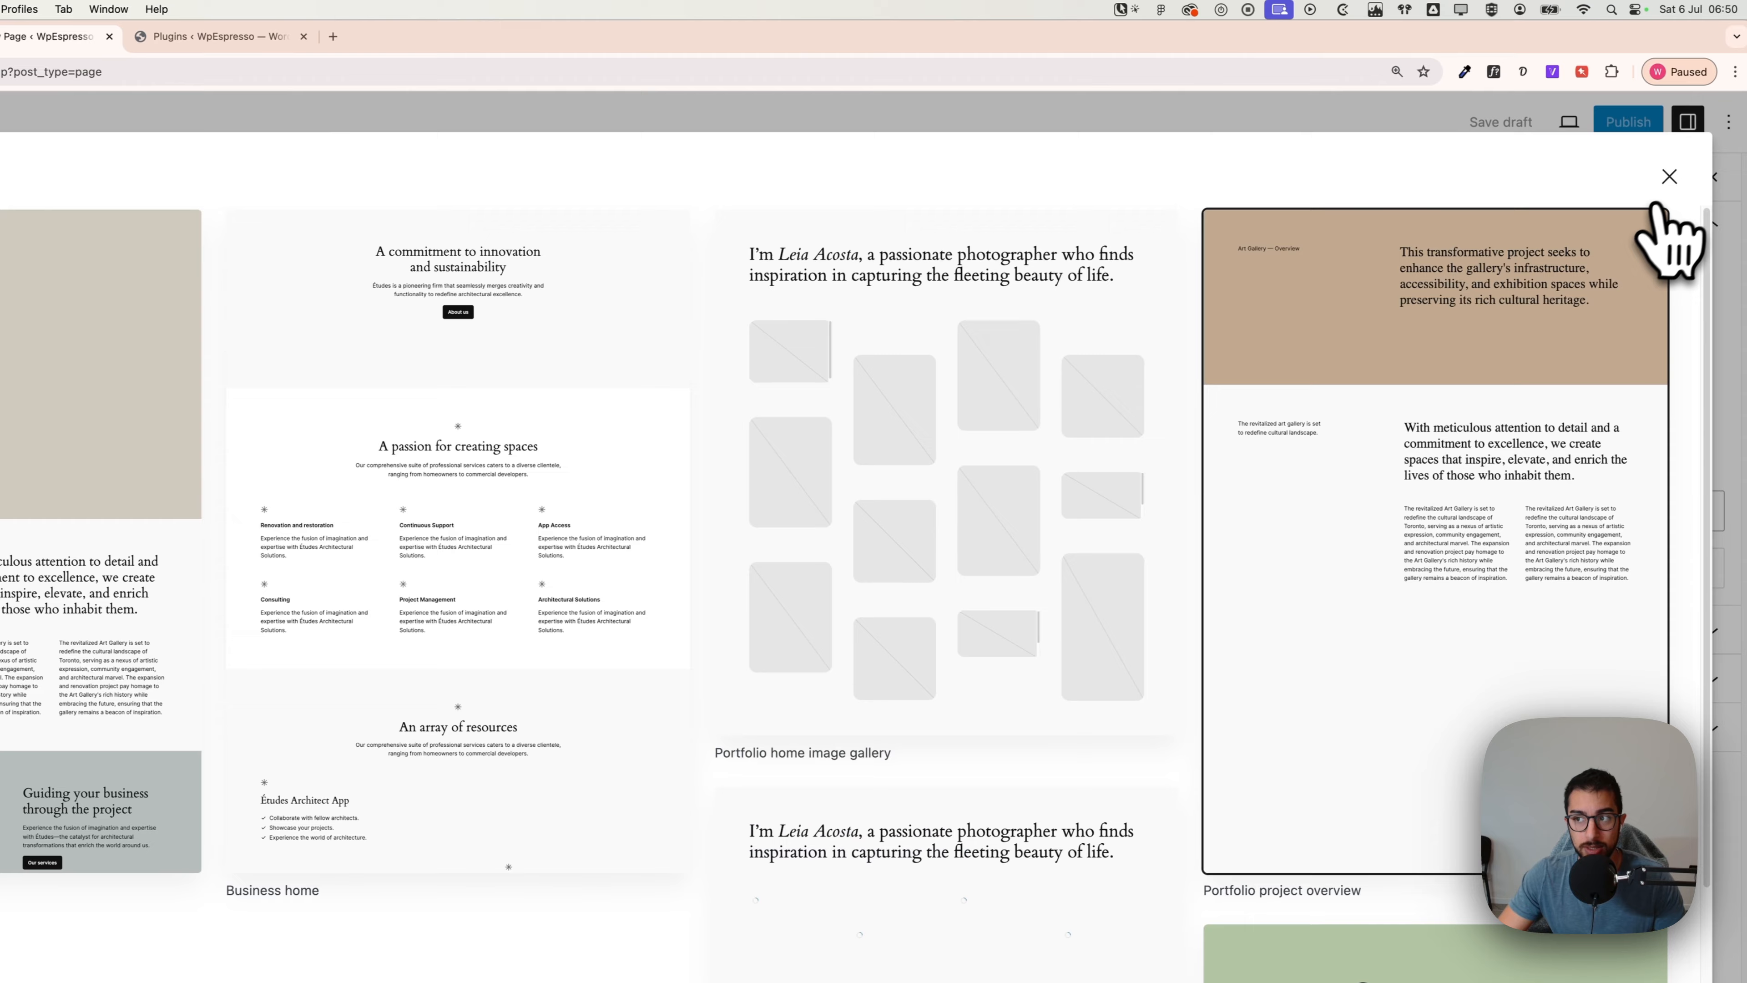
Step: Dismiss the pattern chooser and title the new page 'Contact'
{"action": "left_click", "coordinate": [1669, 177]}
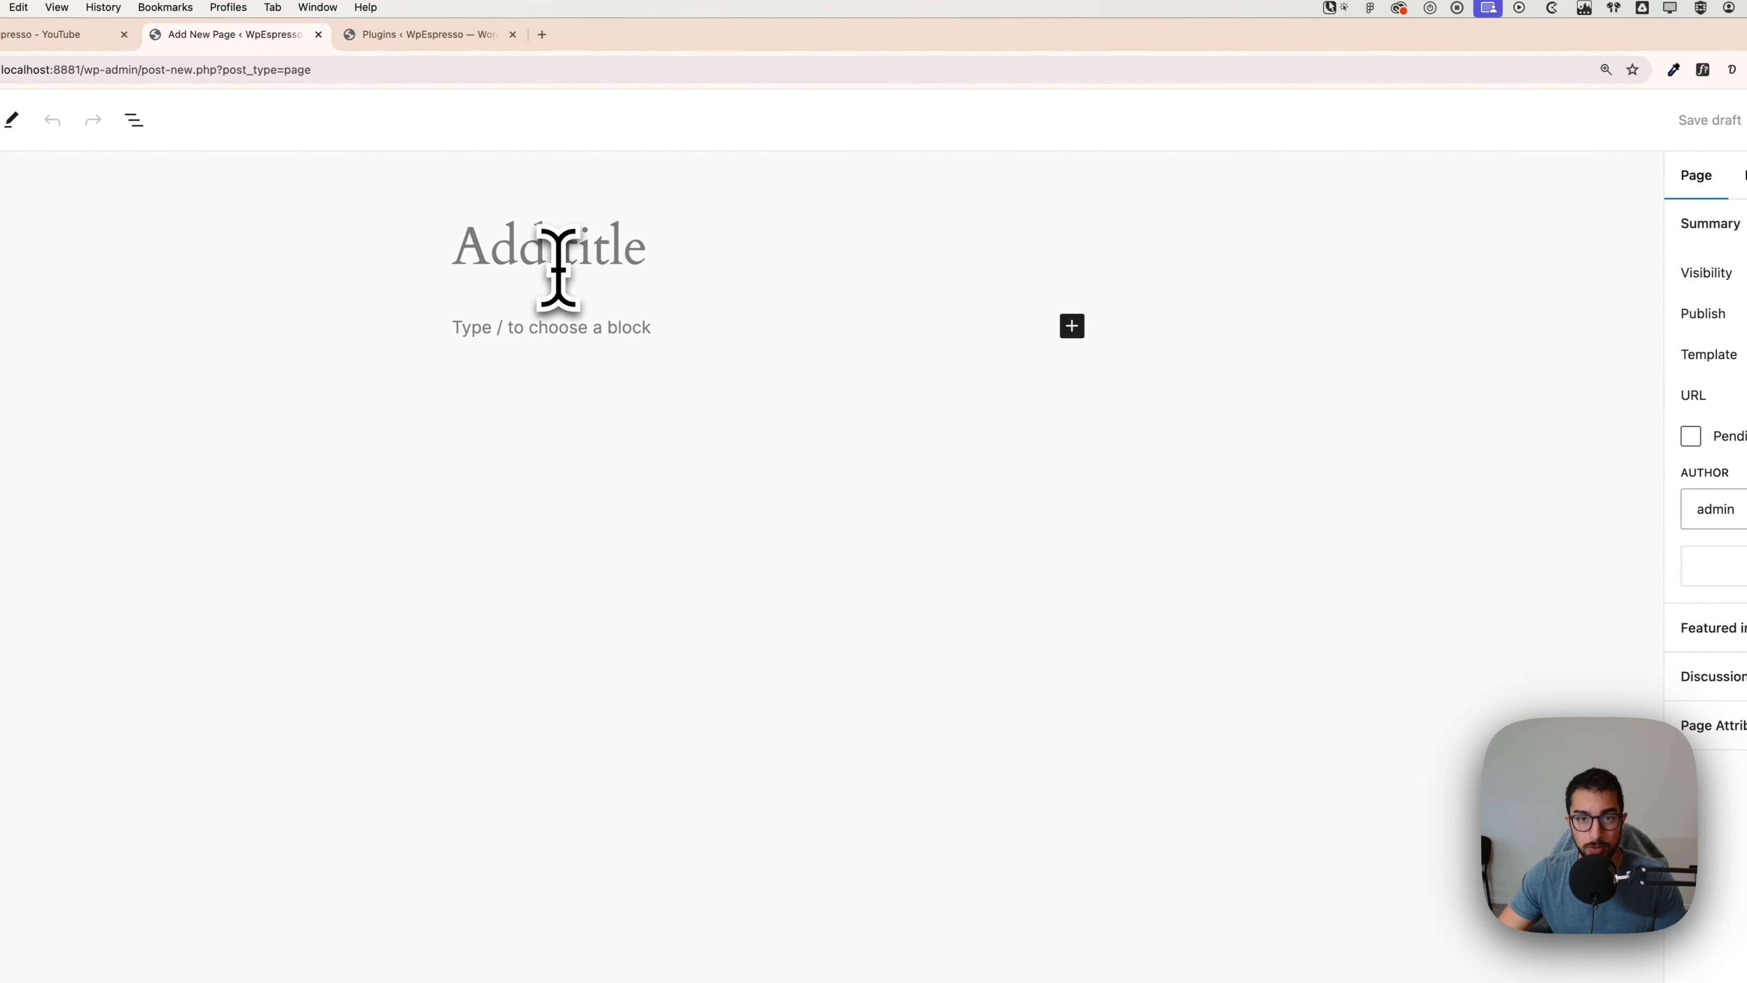
{"action": "left_click", "coordinate": [557, 268]}
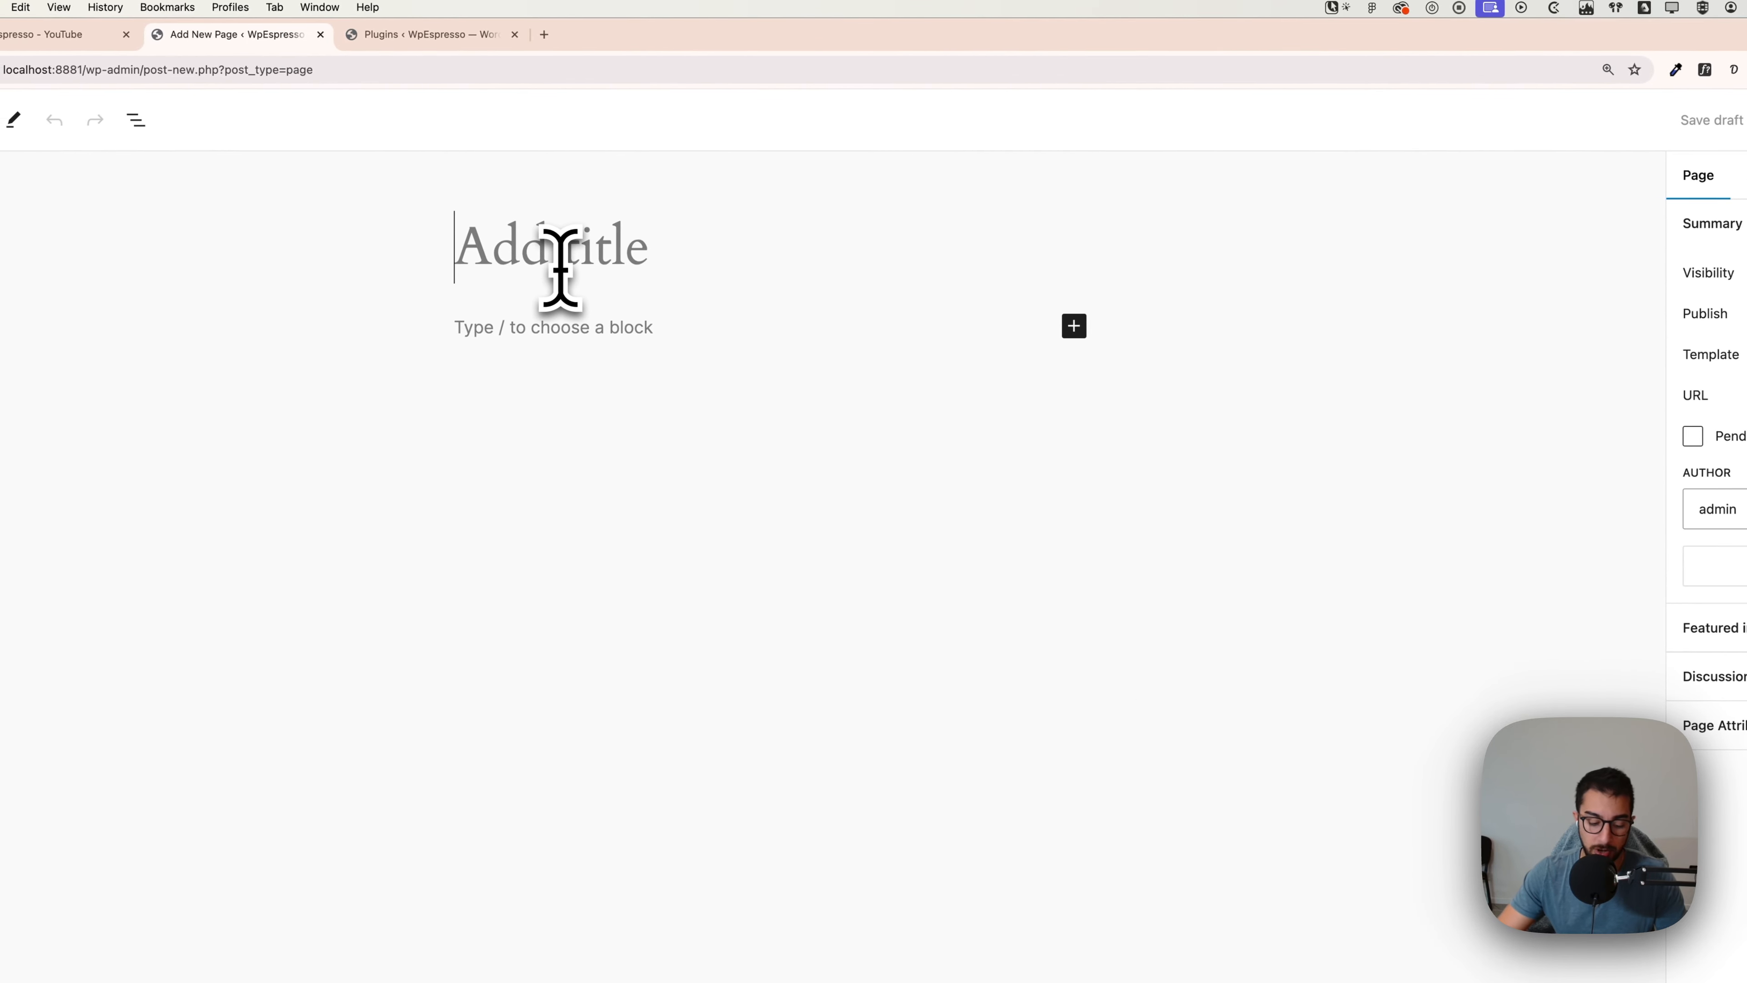
{"action": "type", "text": "Contact"}
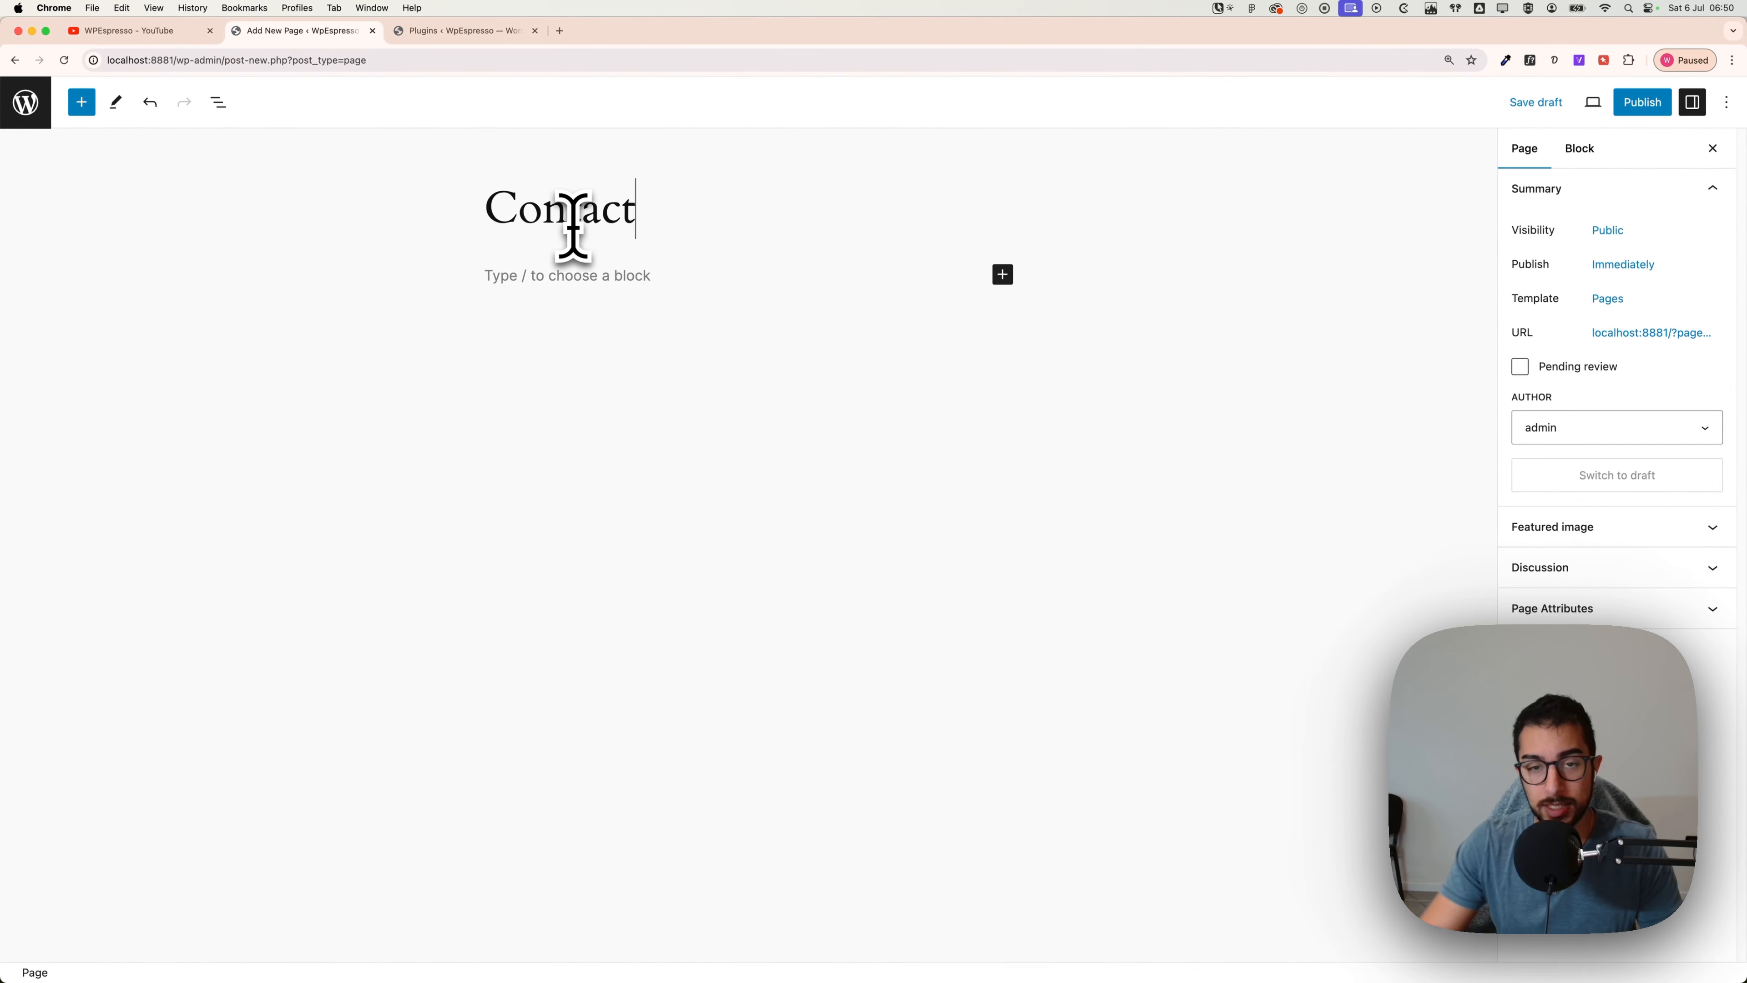
Step: Publish the Contact page and return to the admin Pages list
{"action": "left_click", "coordinate": [1642, 103]}
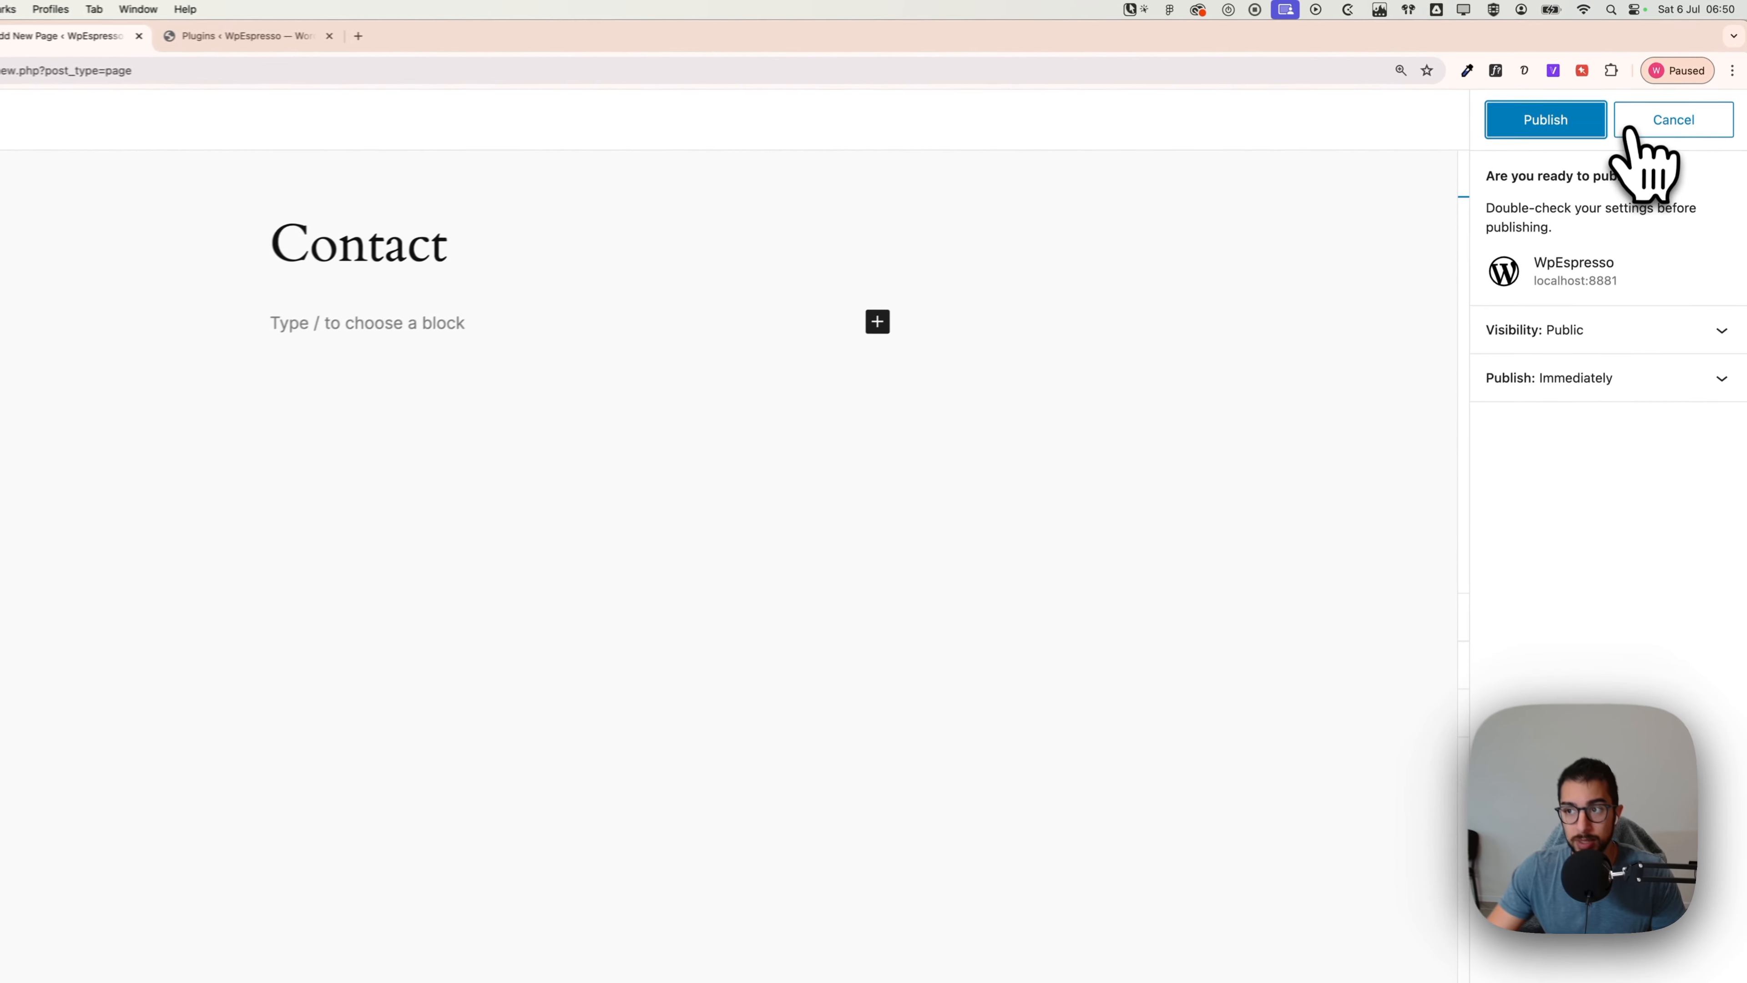
{"action": "left_click", "coordinate": [1545, 120]}
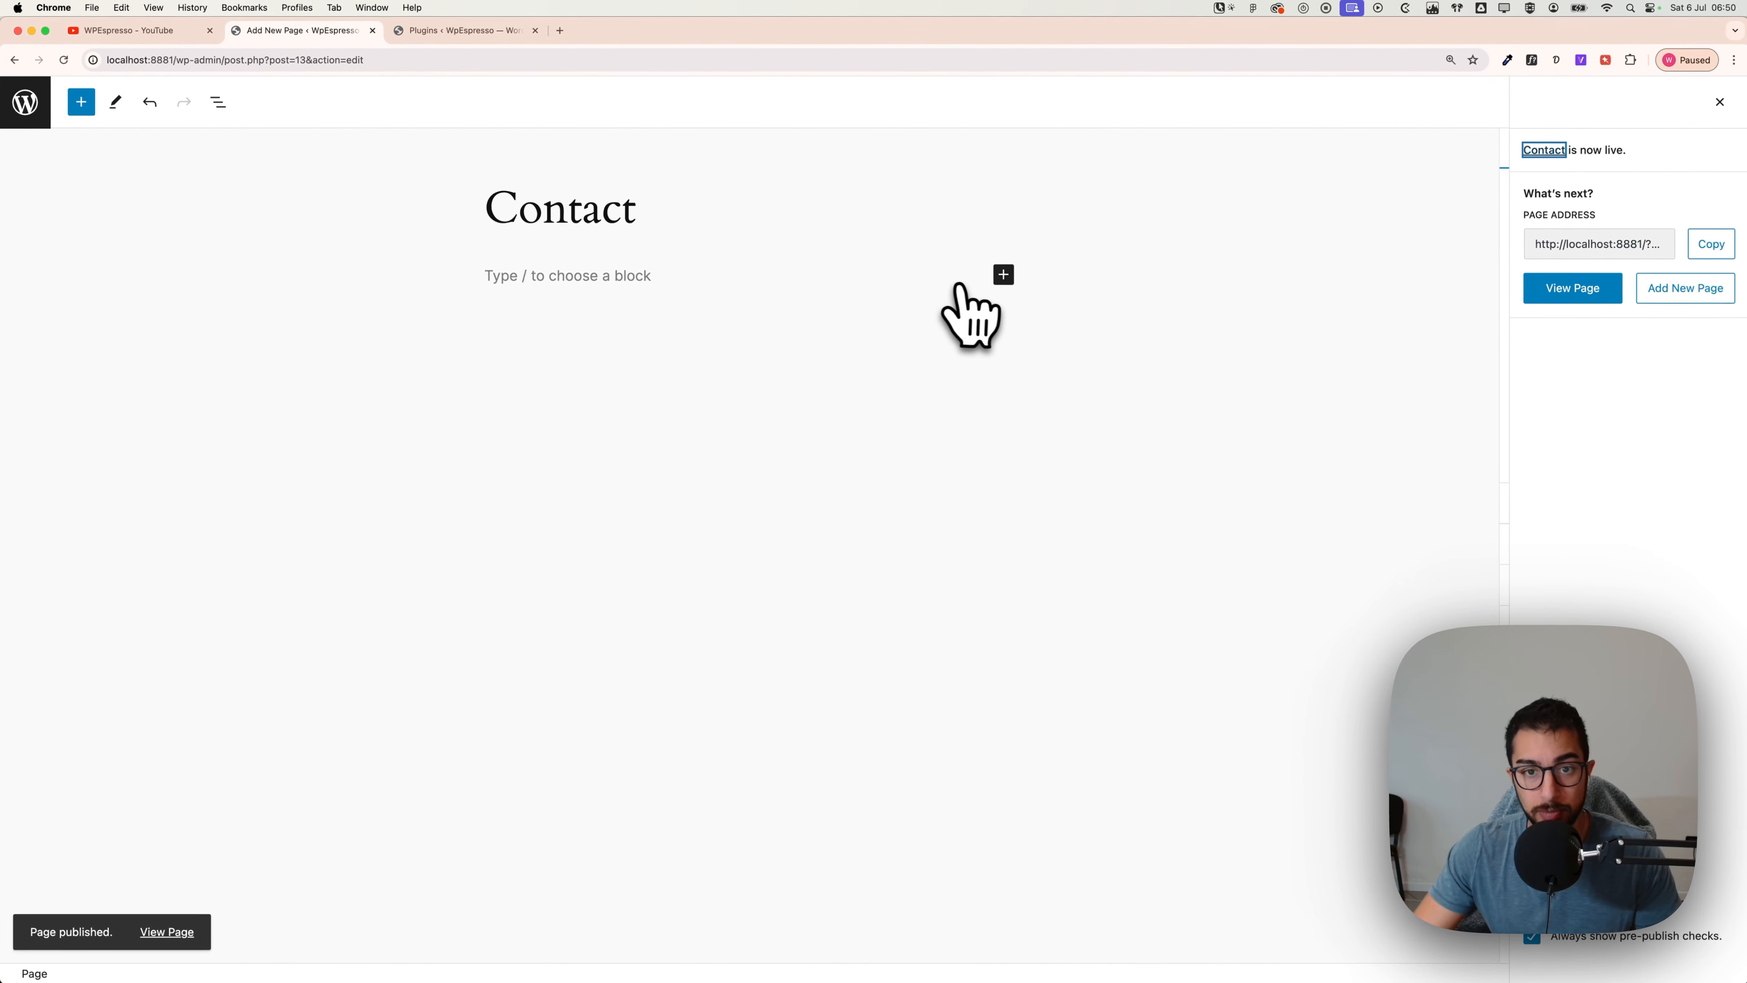
{"action": "left_click", "coordinate": [31, 114]}
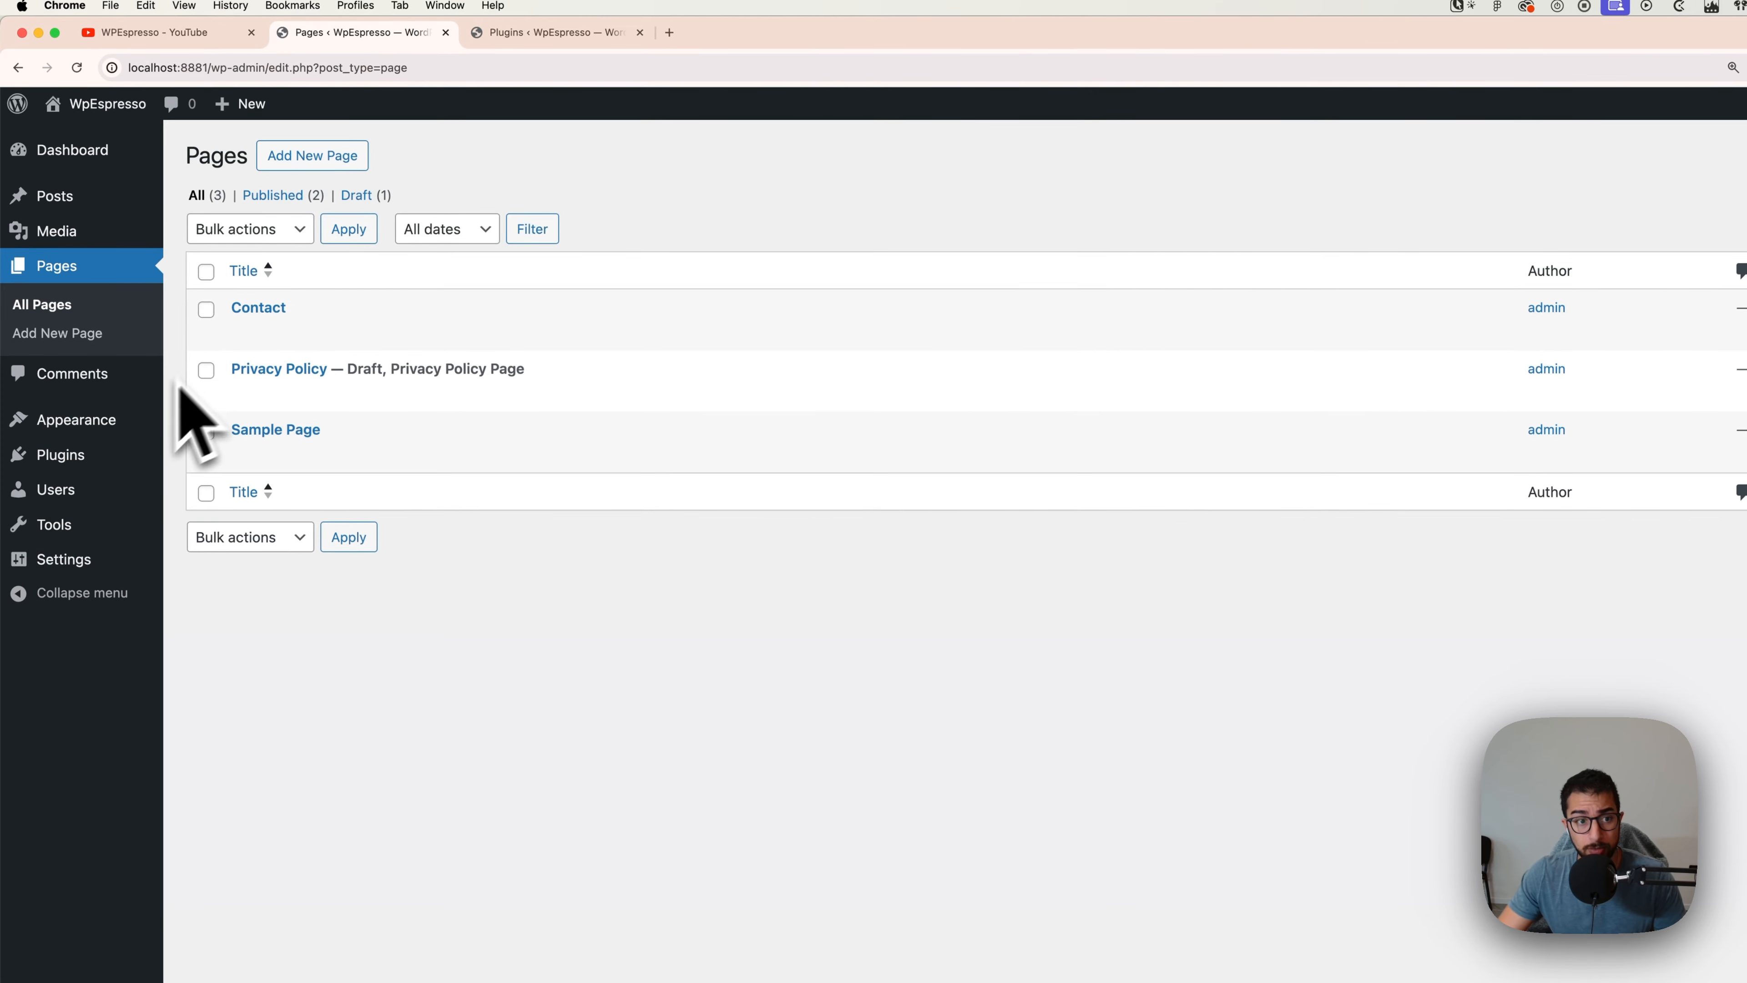
Step: Search the plugin directory for 'fluent' under Plugins > Add New Plugin
{"action": "left_click", "coordinate": [127, 460]}
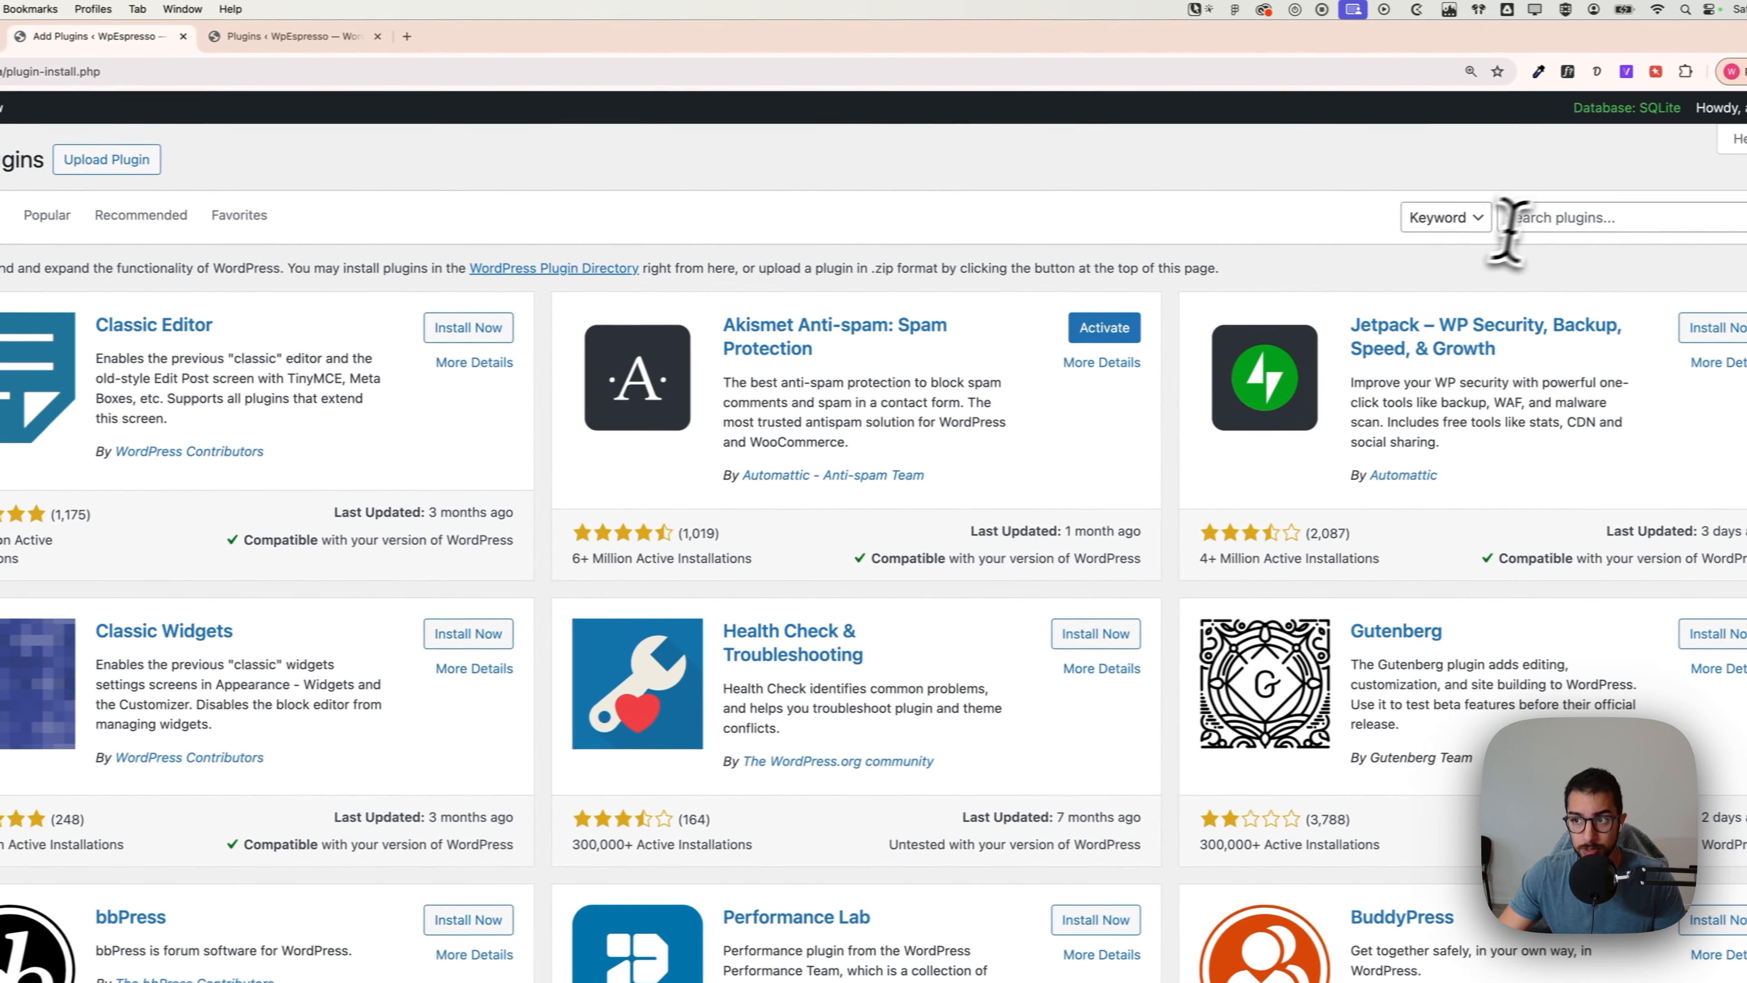
{"action": "left_click", "coordinate": [1516, 220]}
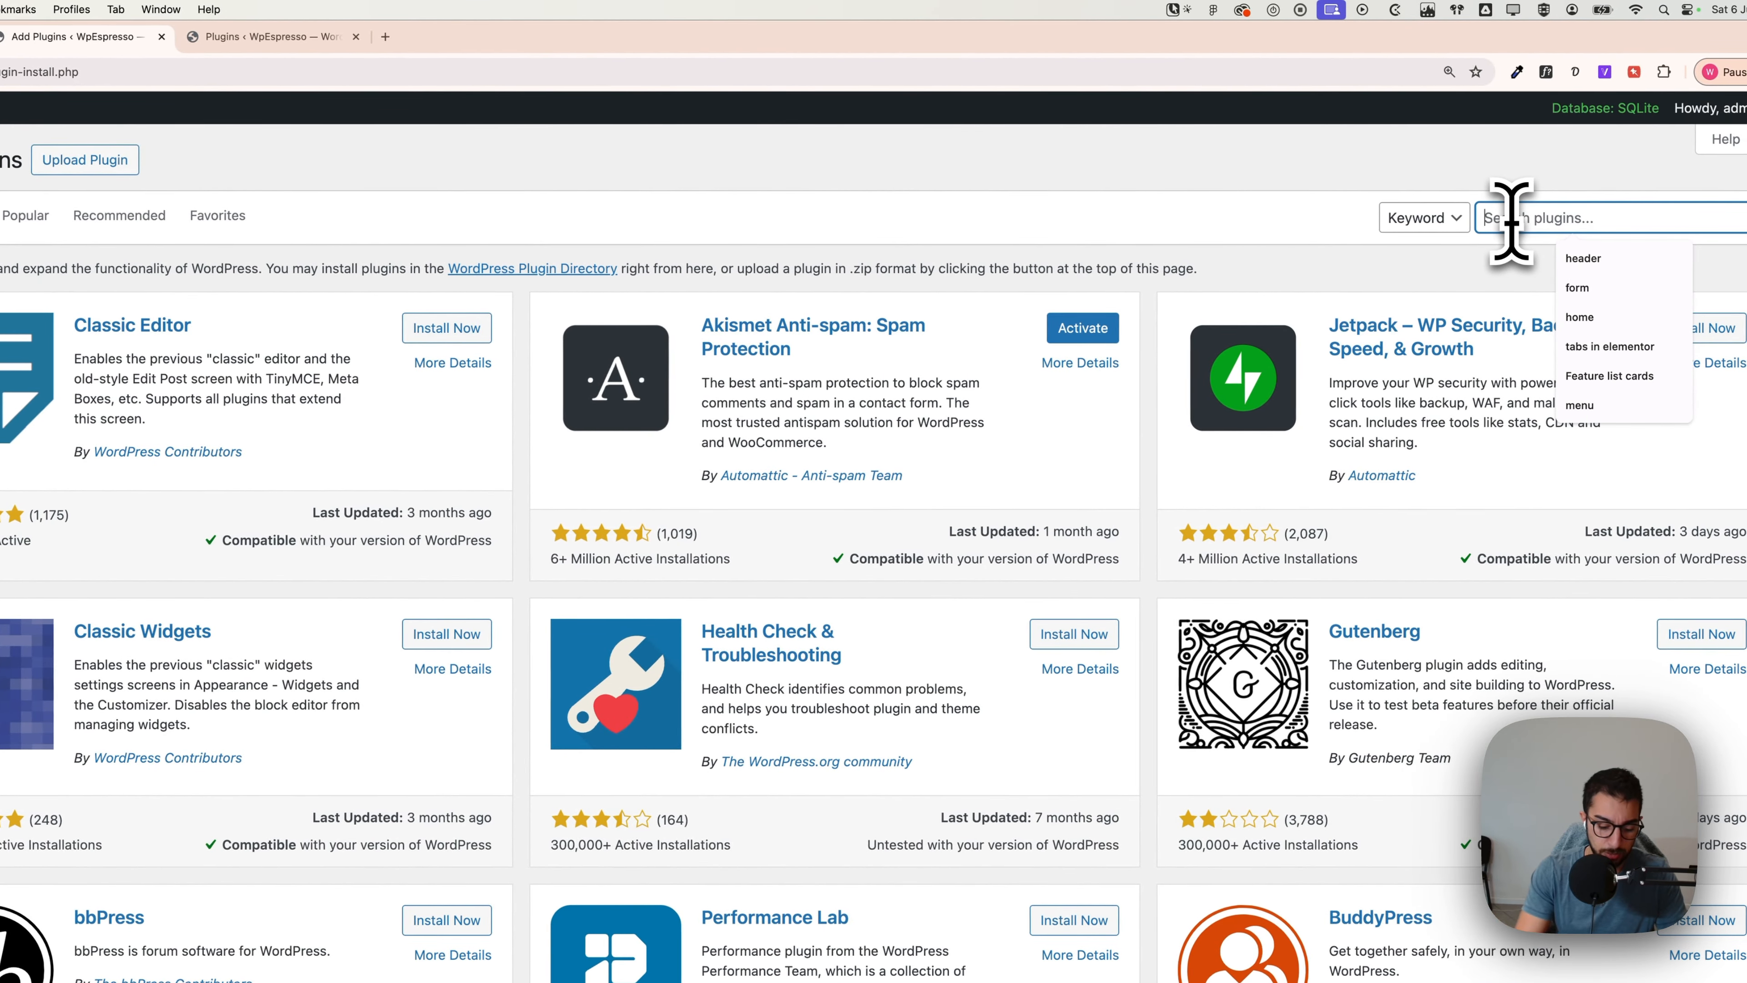
{"action": "type", "text": "fluent"}
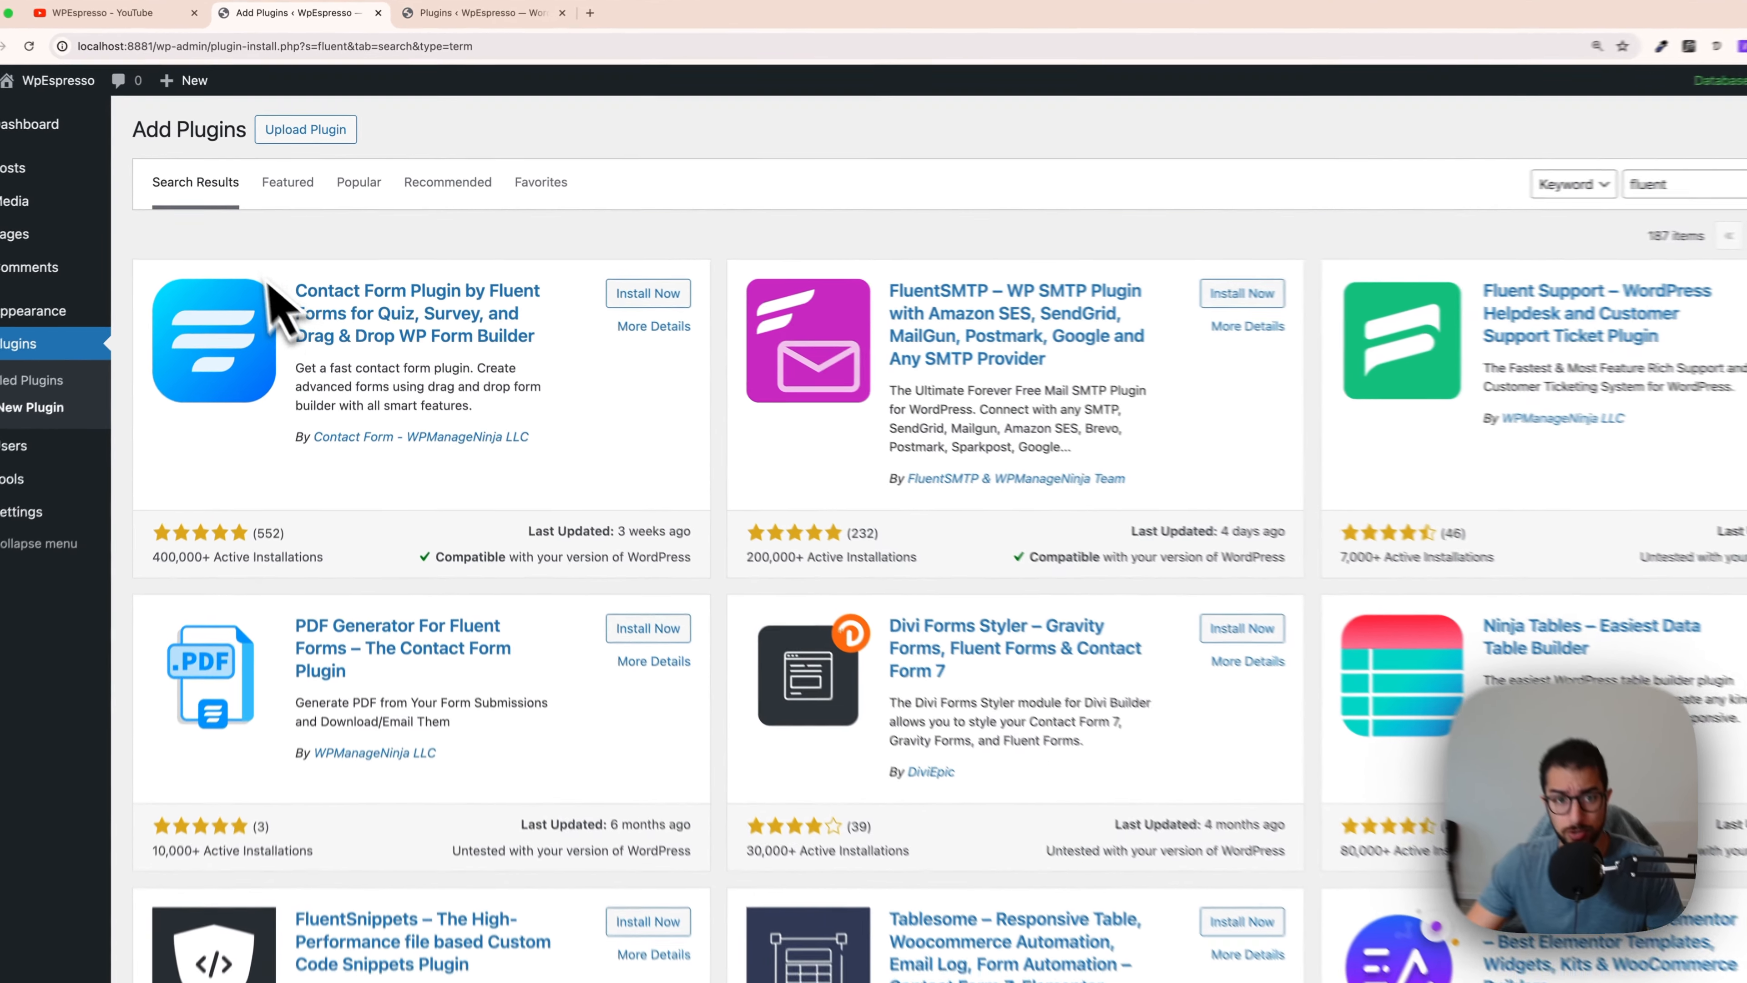
Step: Install Contact Form Plugin by Fluent Forms from the search results and activate it
{"action": "left_click_drag", "start_coordinate": [269, 284], "coordinate": [940, 416]}
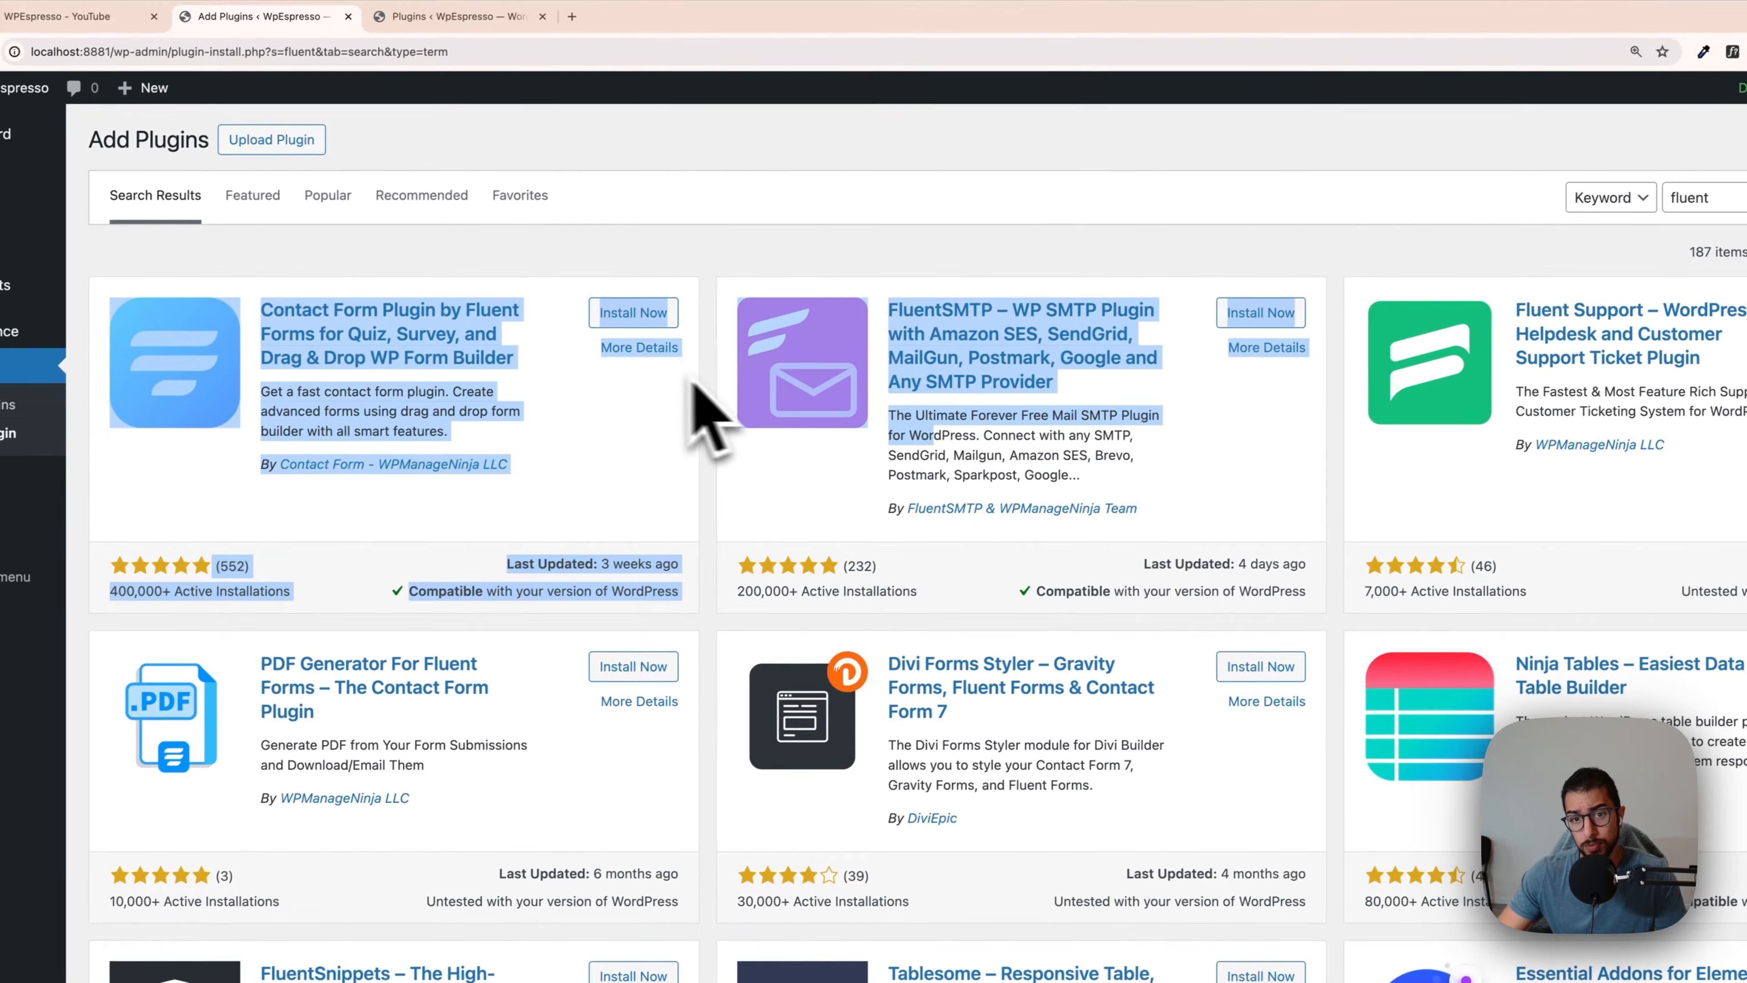
{"action": "left_click", "coordinate": [696, 389]}
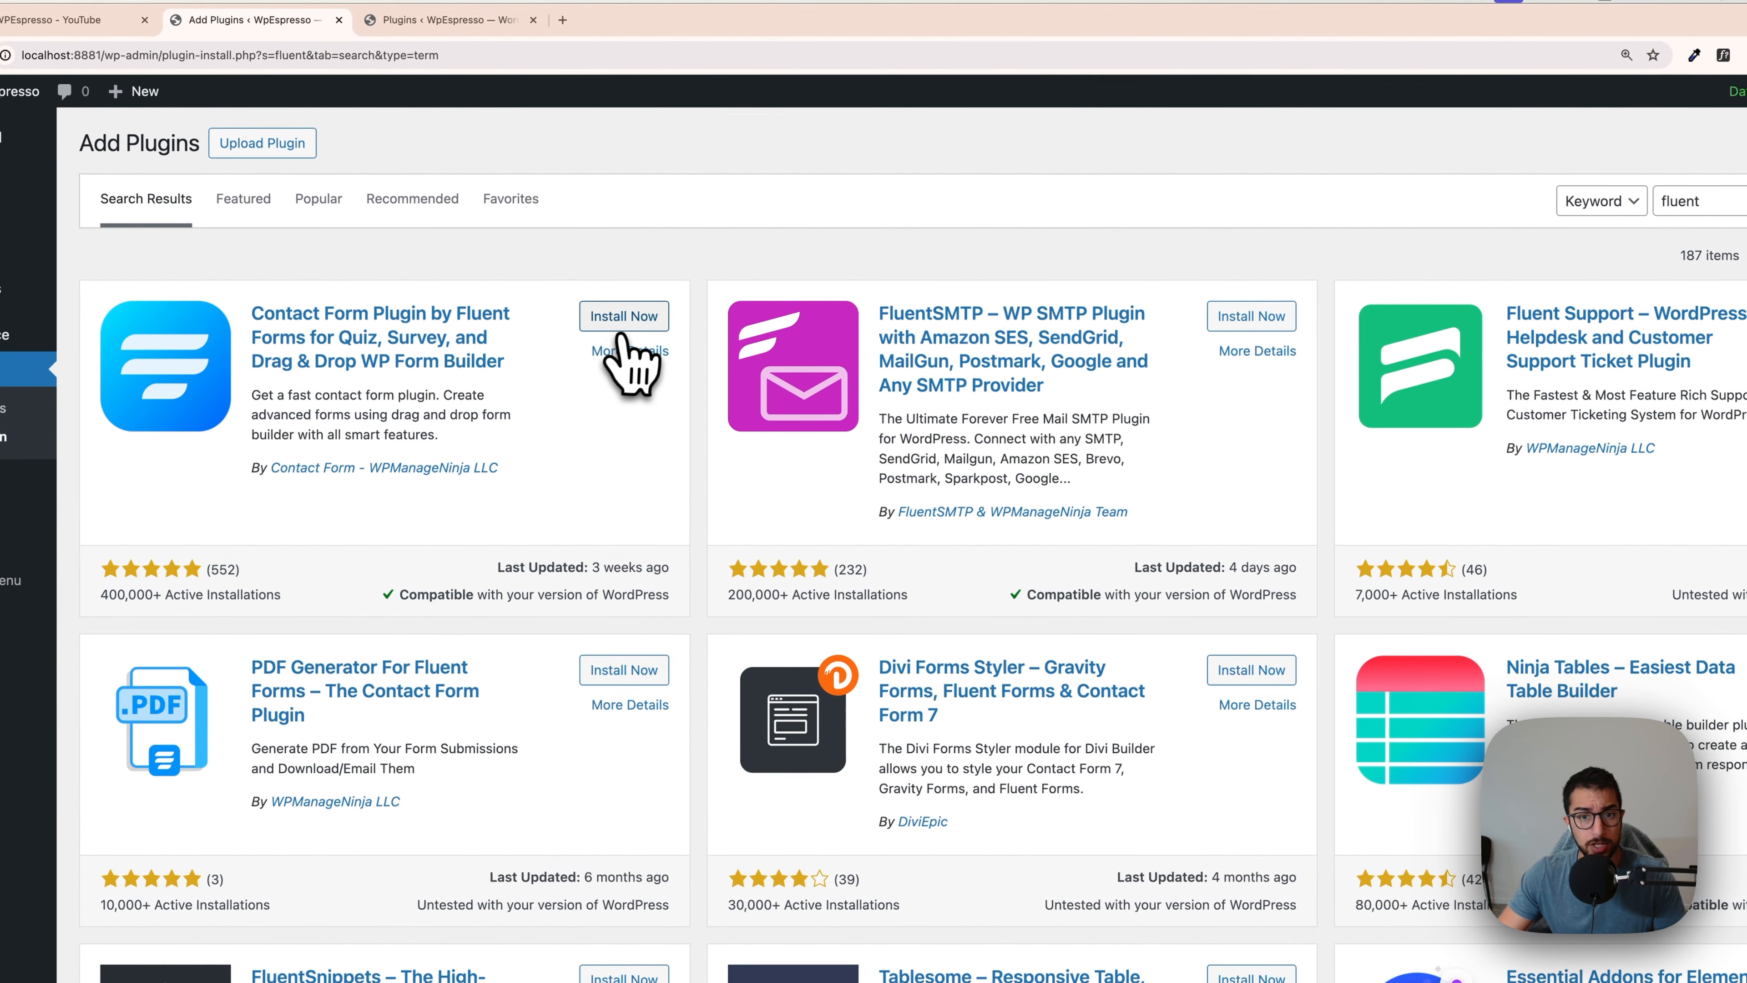
{"action": "left_click", "coordinate": [632, 314]}
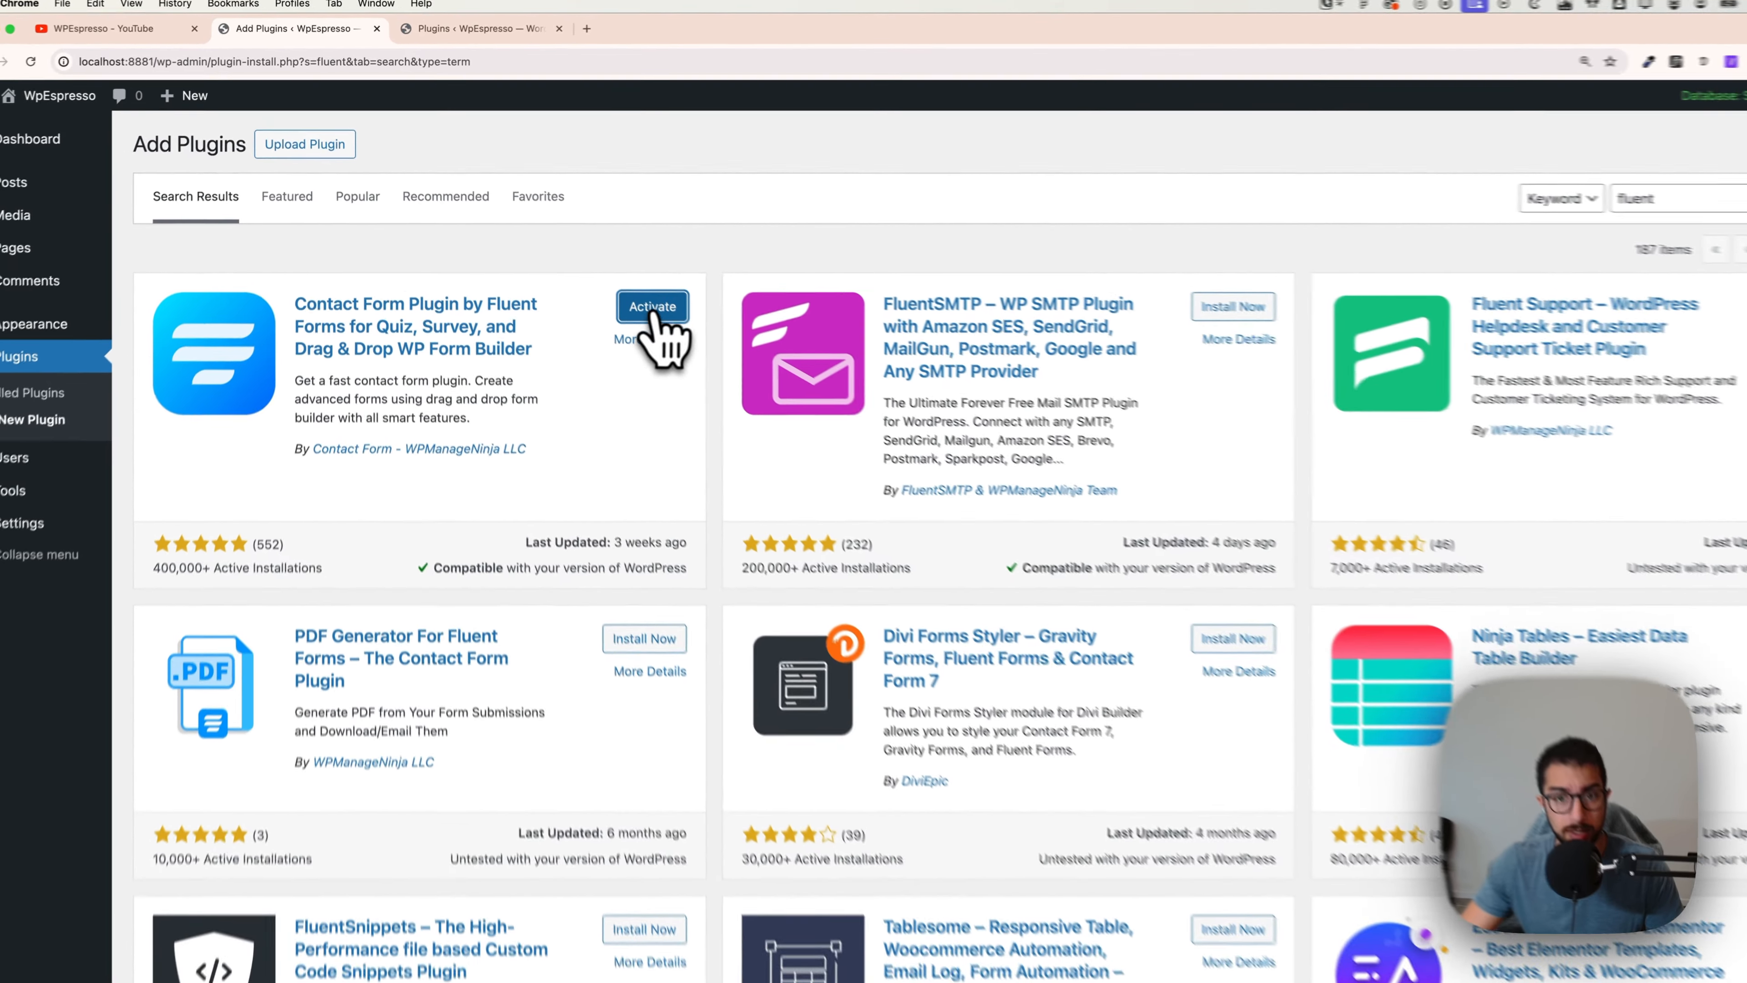
{"action": "left_click", "coordinate": [609, 278]}
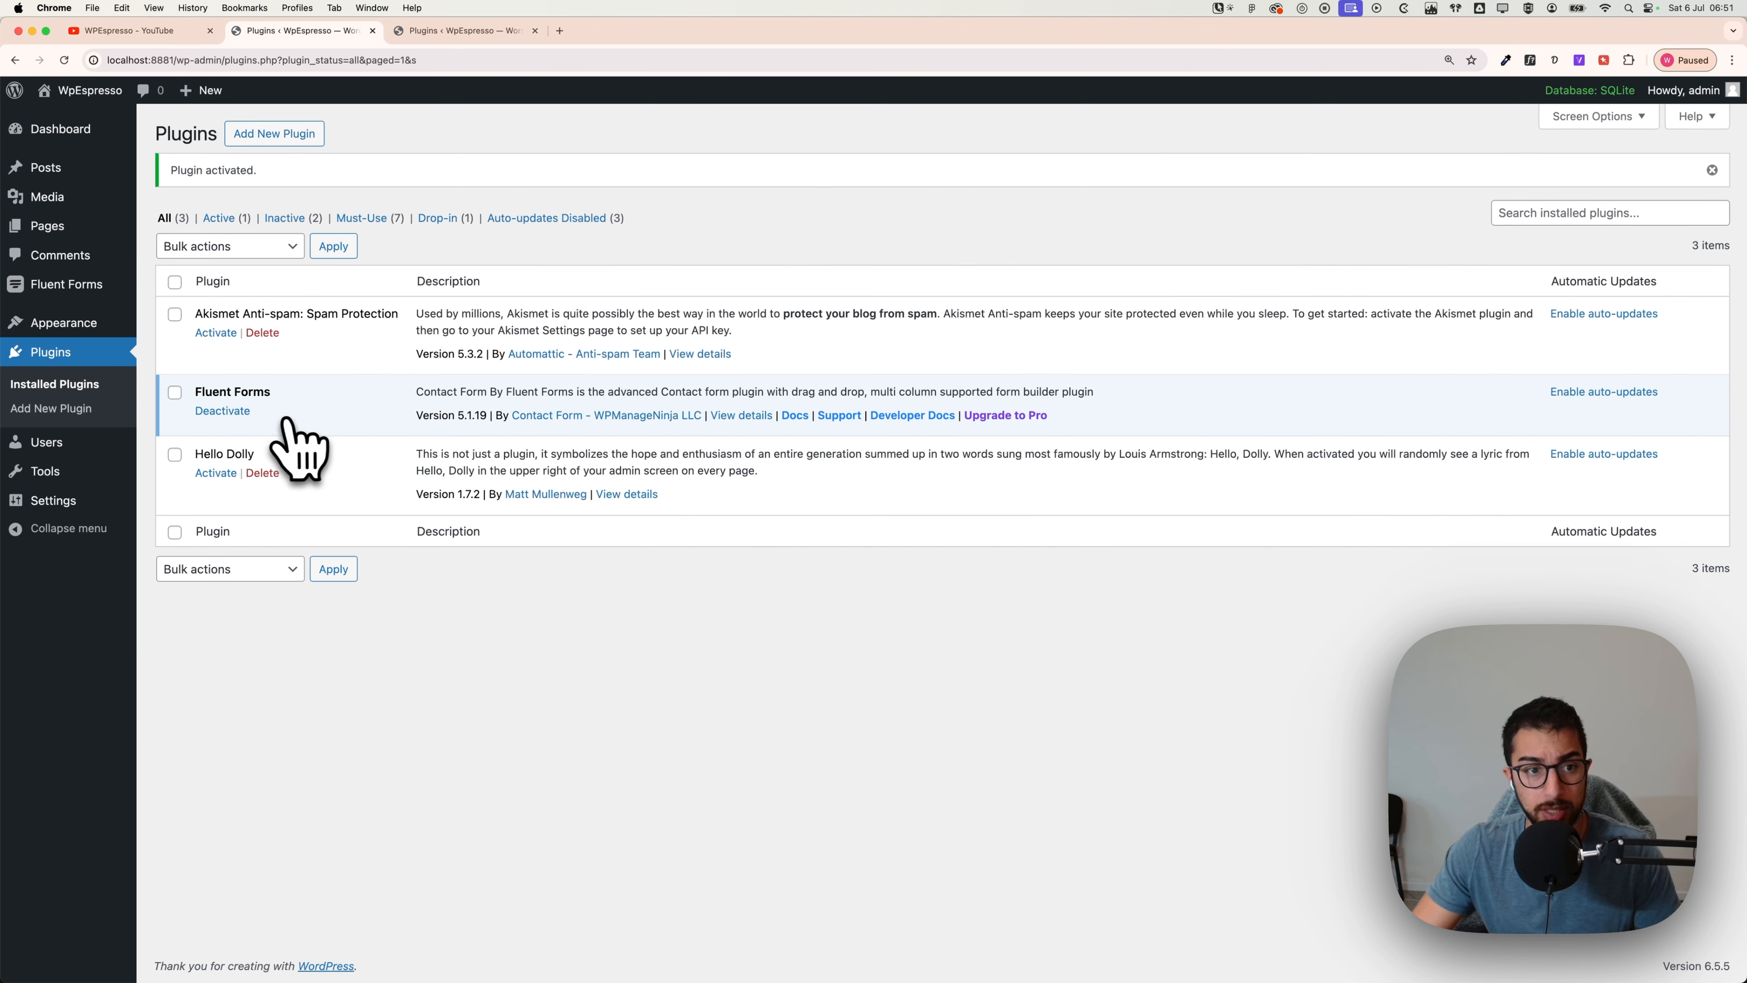
Step: Open Contact Form Demo for editing from the Fluent Forms list and preview it in a new tab
{"action": "mouse_move", "coordinate": [78, 300]}
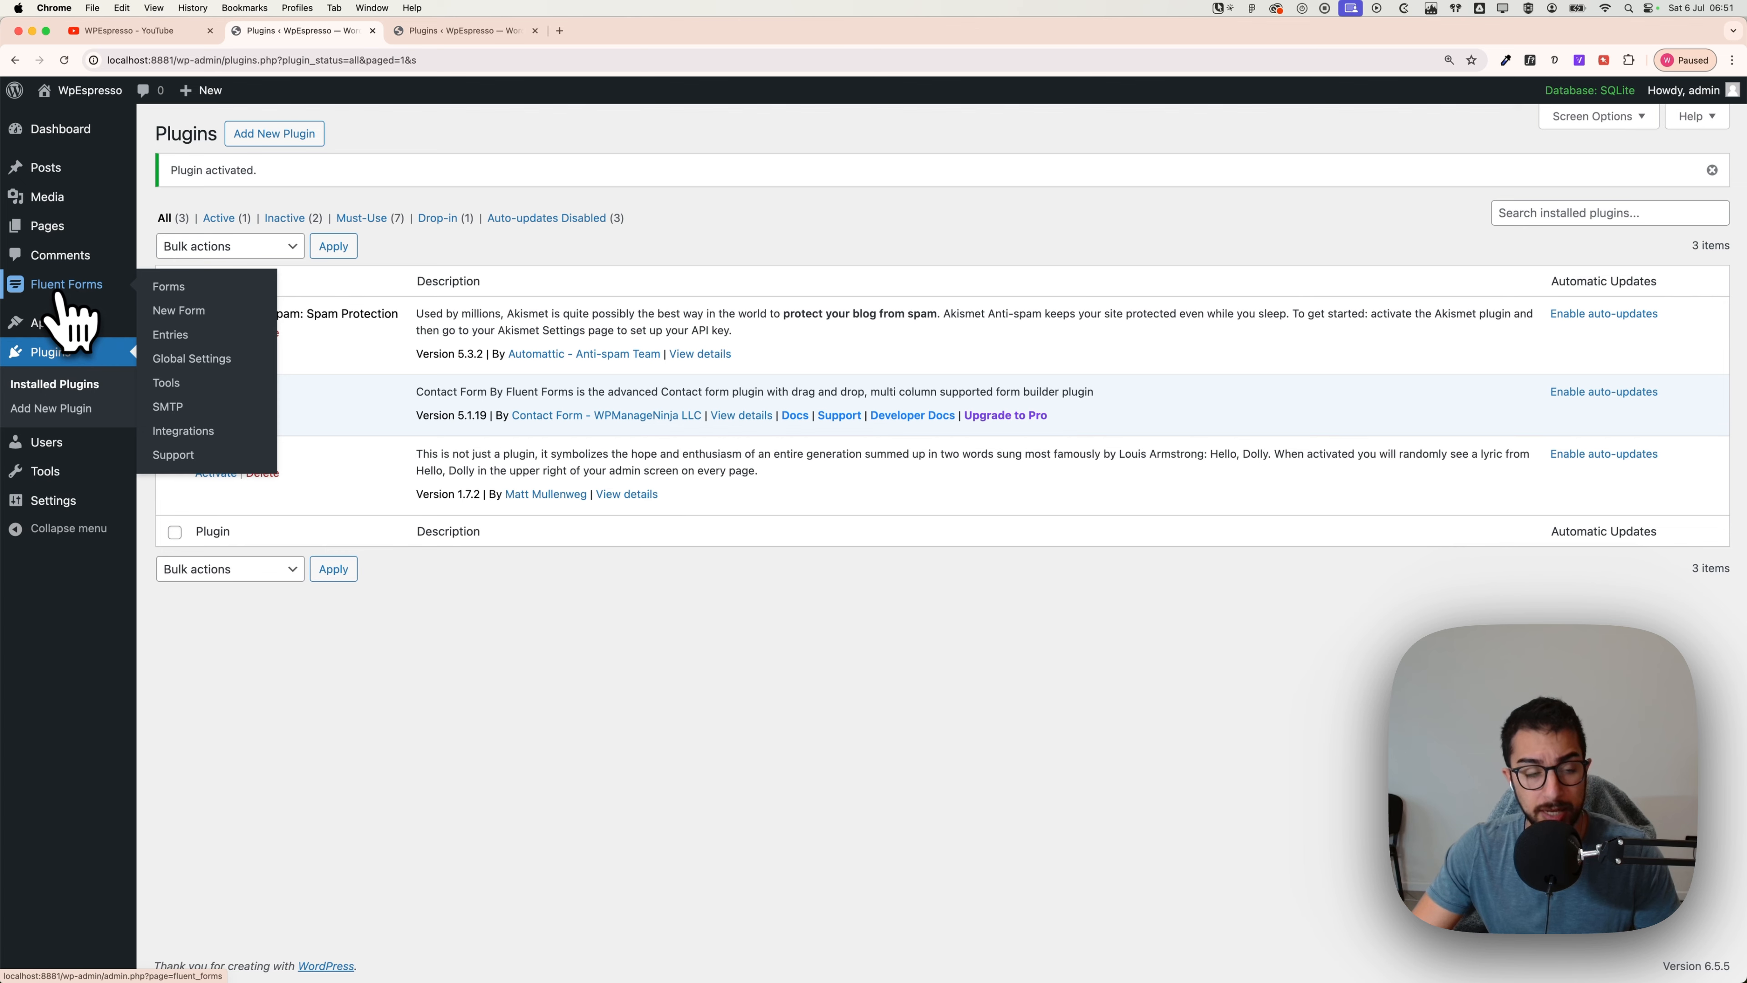
{"action": "left_click", "coordinate": [168, 287]}
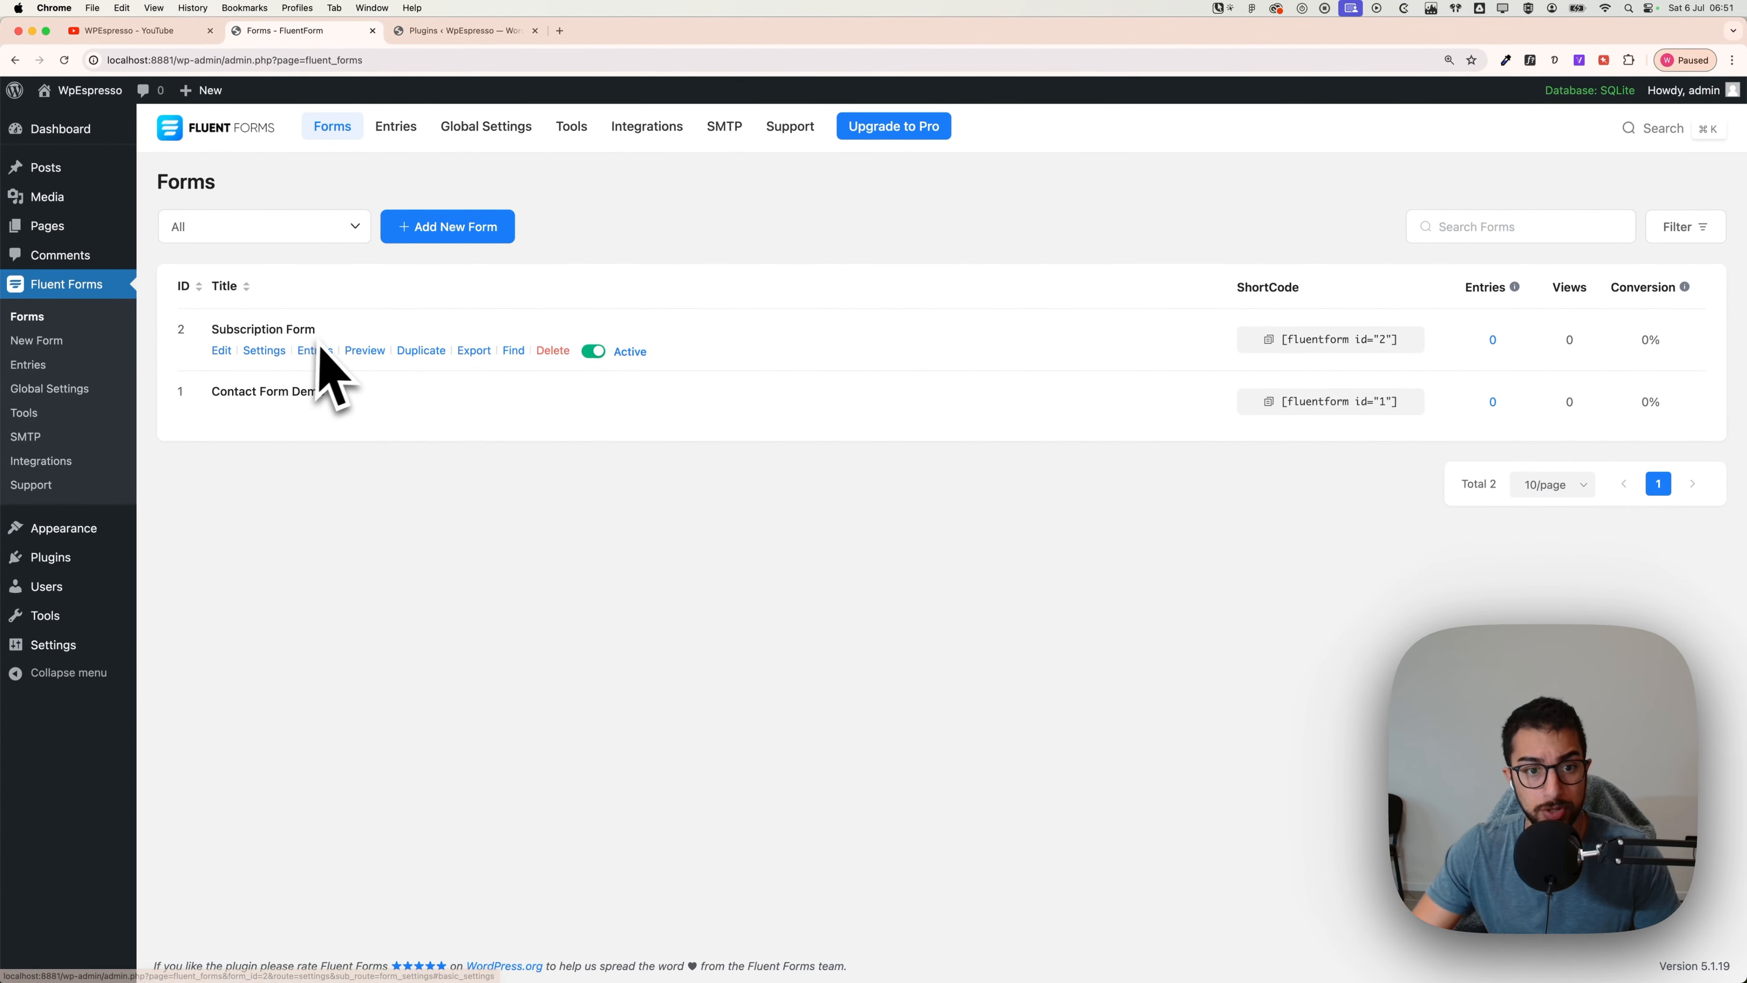
{"action": "left_click", "coordinate": [222, 413]}
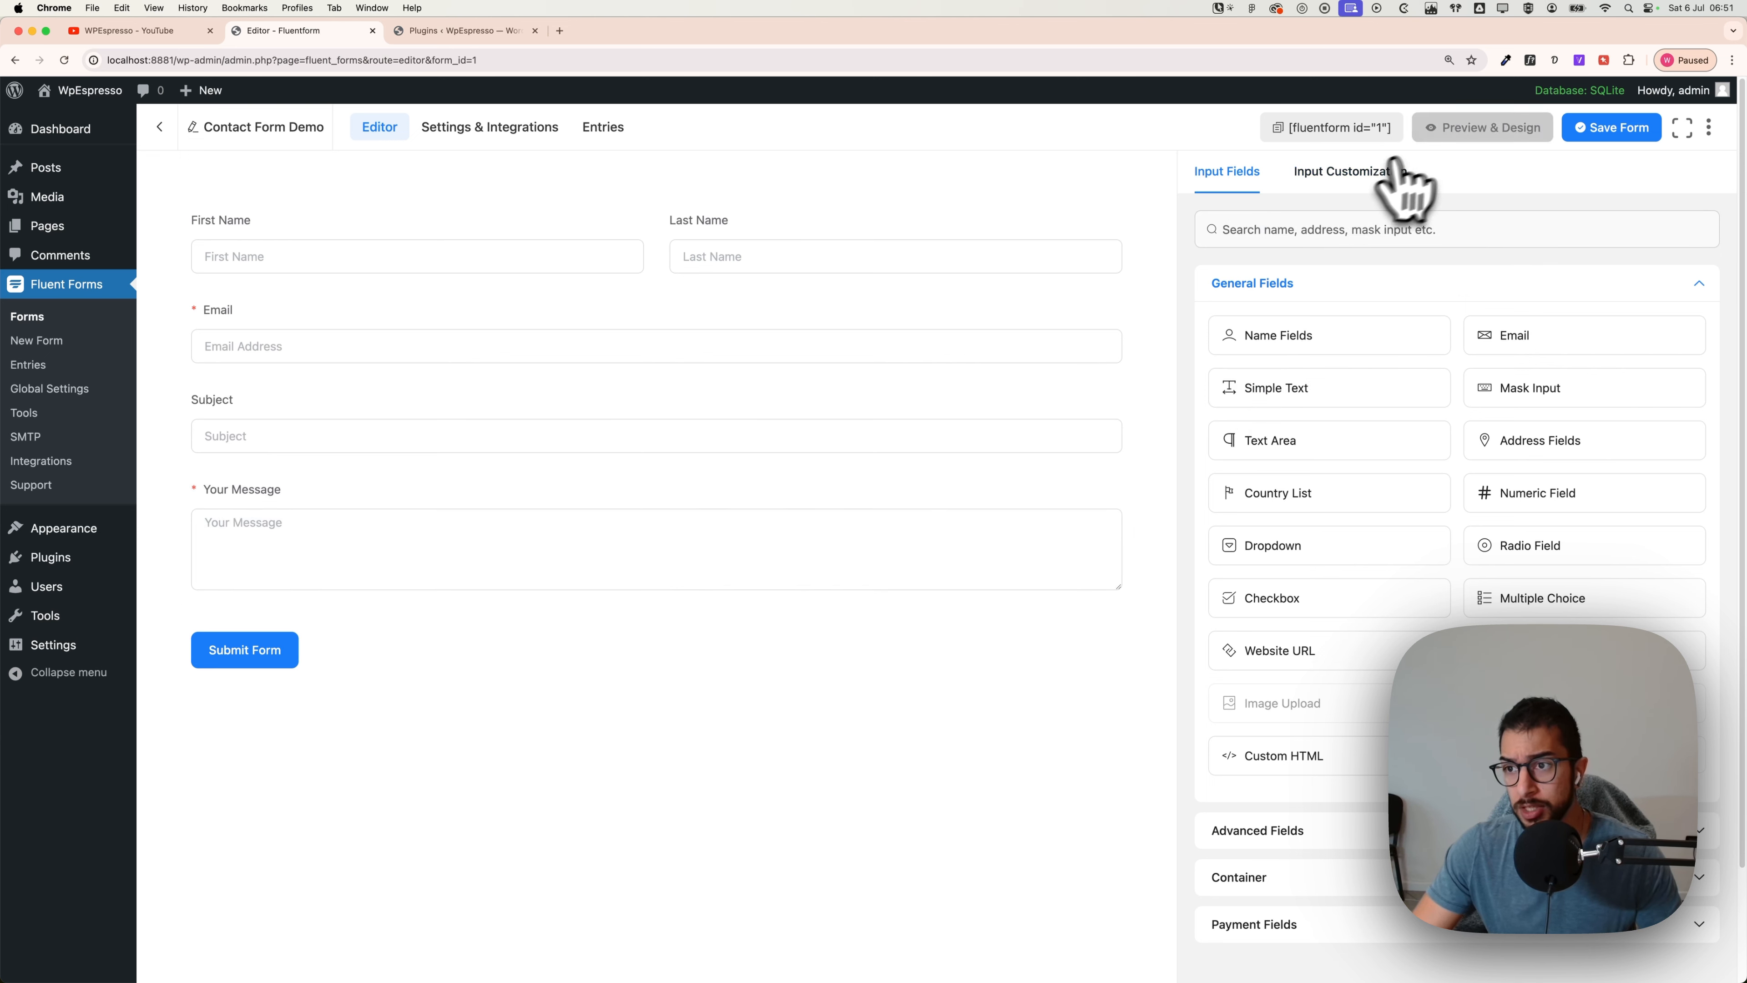
{"action": "left_click", "coordinate": [1483, 127]}
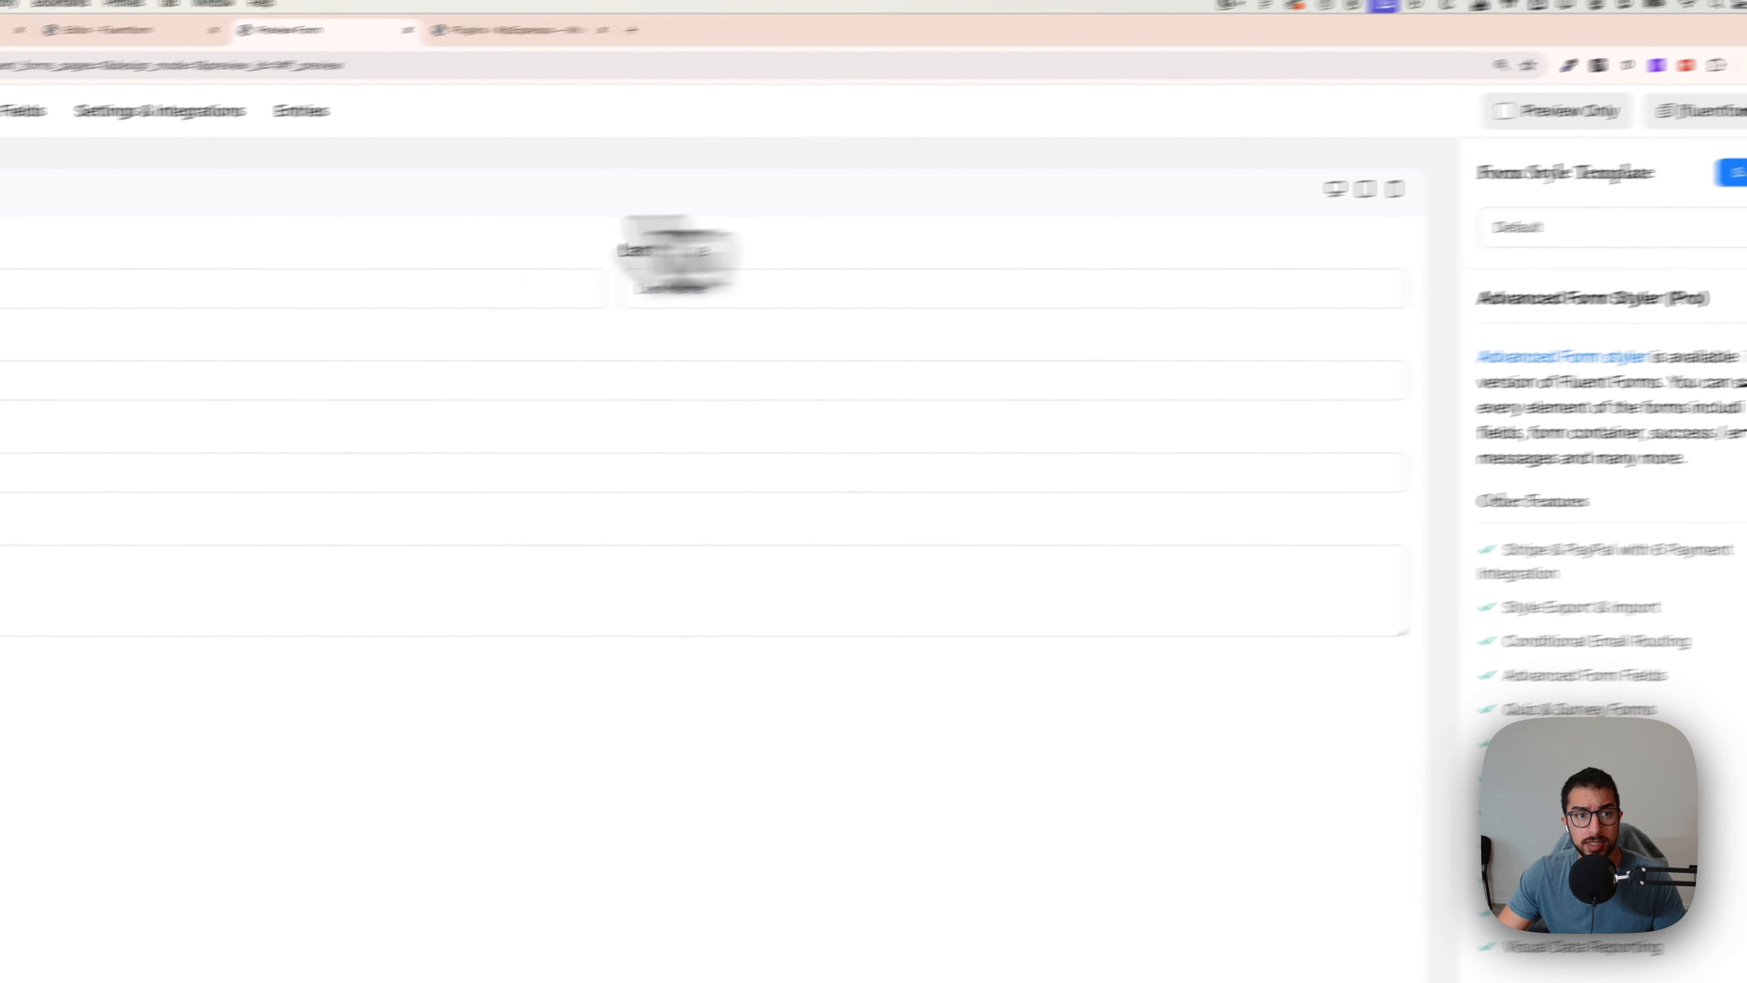
{"action": "left_click", "coordinate": [31, 305]}
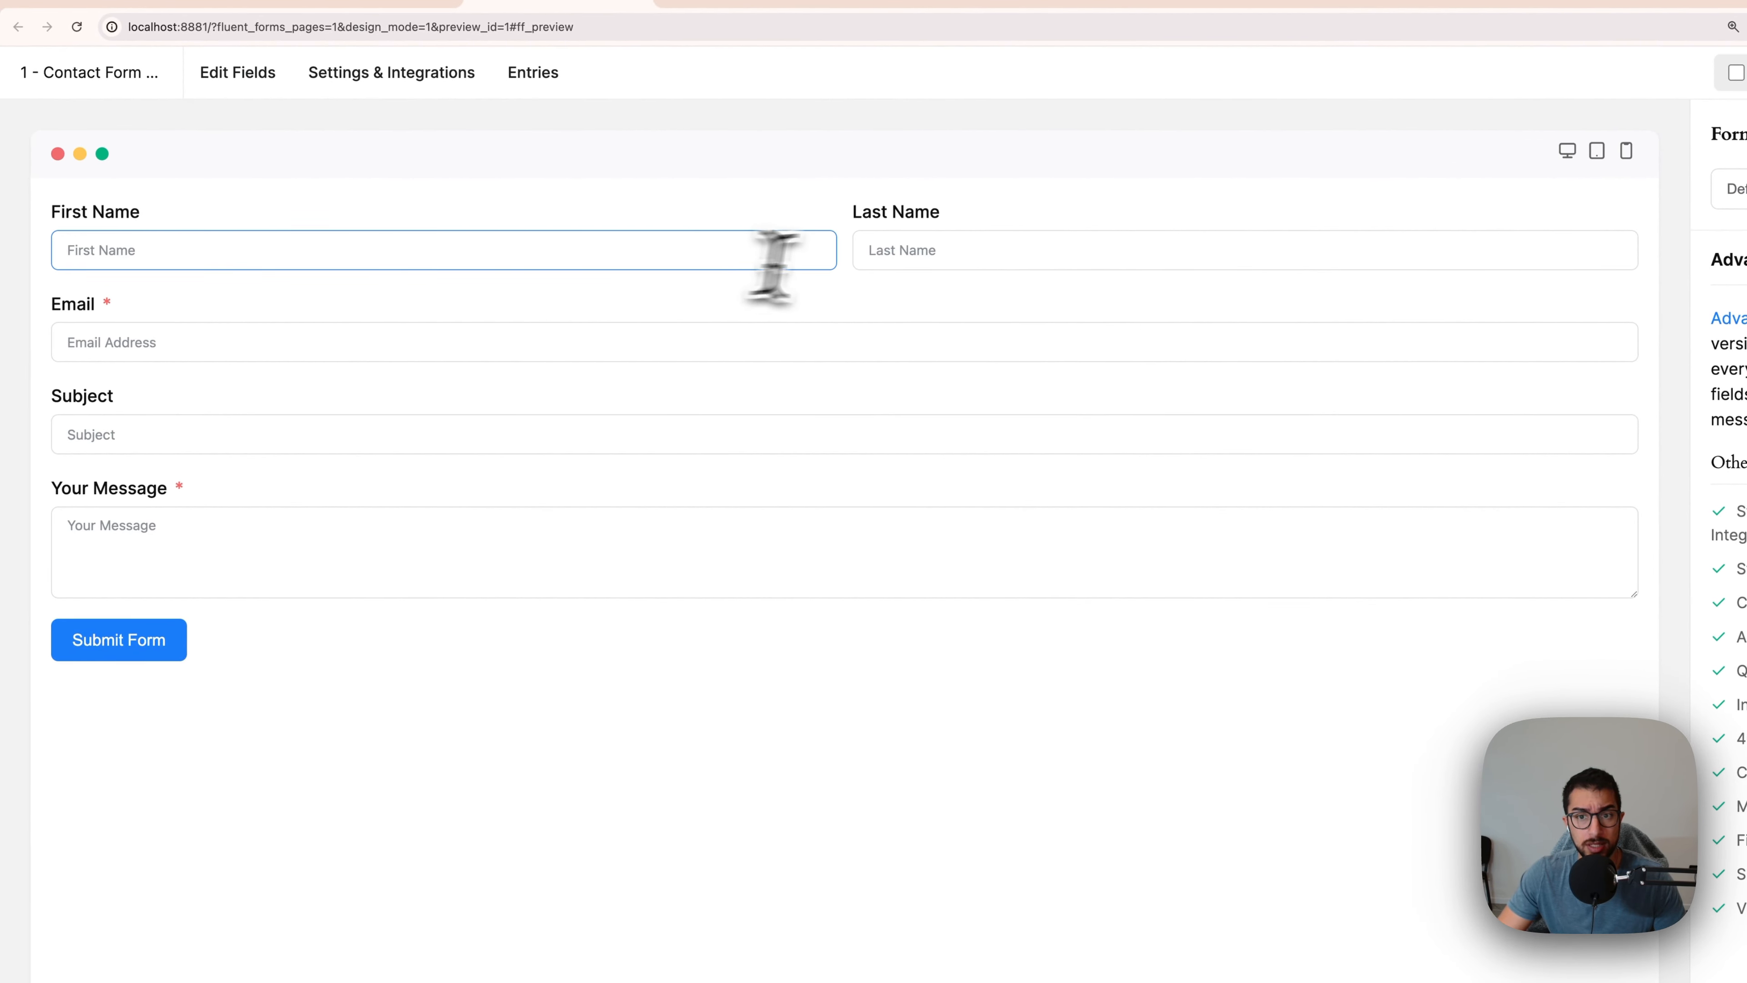
{"action": "key", "text": "Tab"}
{"action": "left_click", "coordinate": [780, 344]}
{"action": "left_click", "coordinate": [501, 589]}
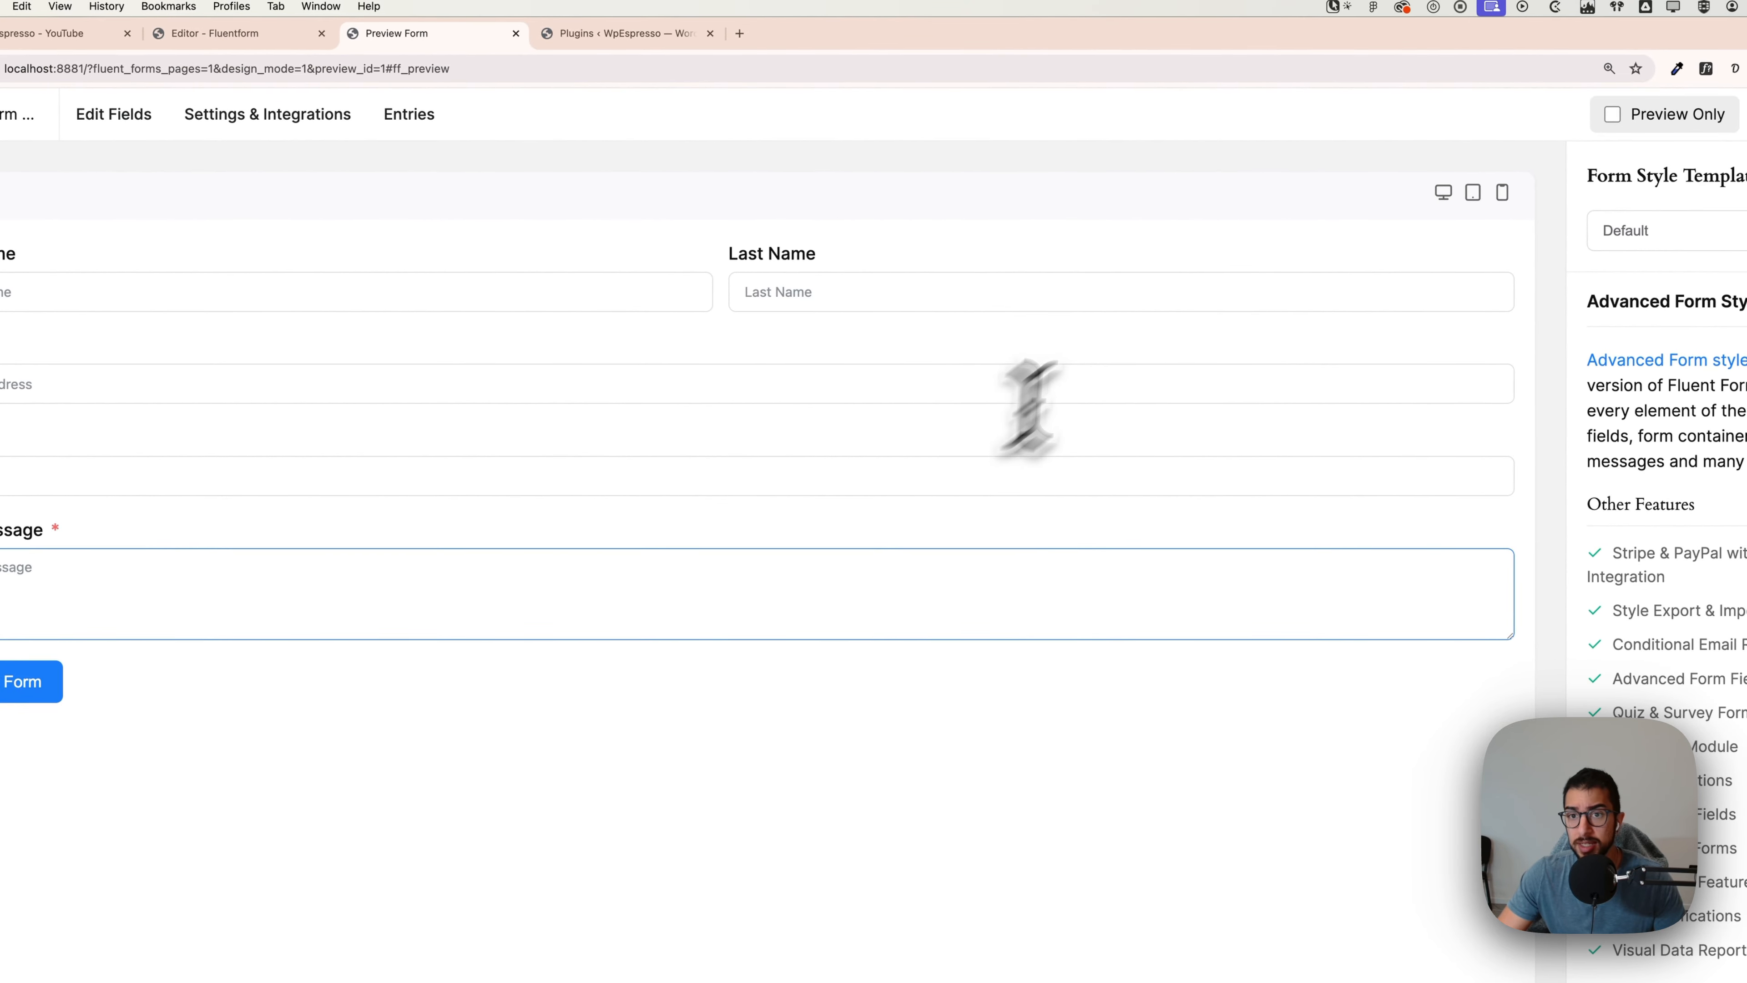
{"action": "left_click", "coordinate": [515, 33]}
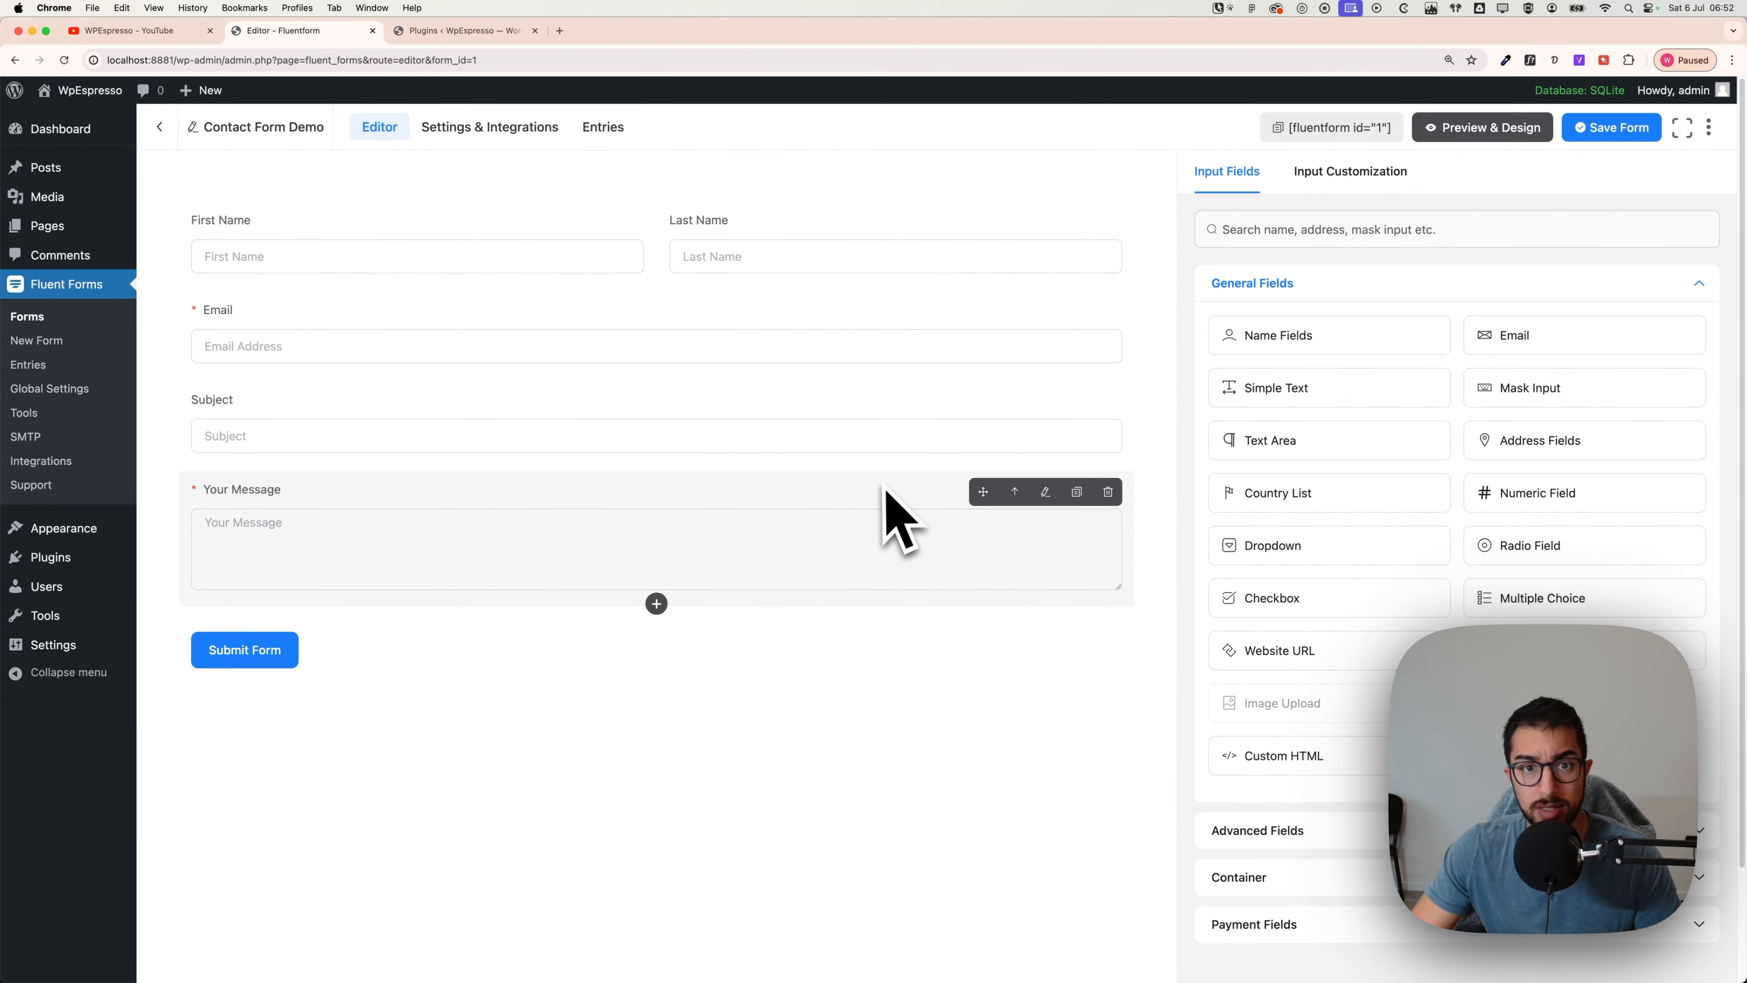
Step: Go to Contact Form Demo's Settings & Integrations and choose Email Notifications
{"action": "left_click", "coordinate": [483, 136]}
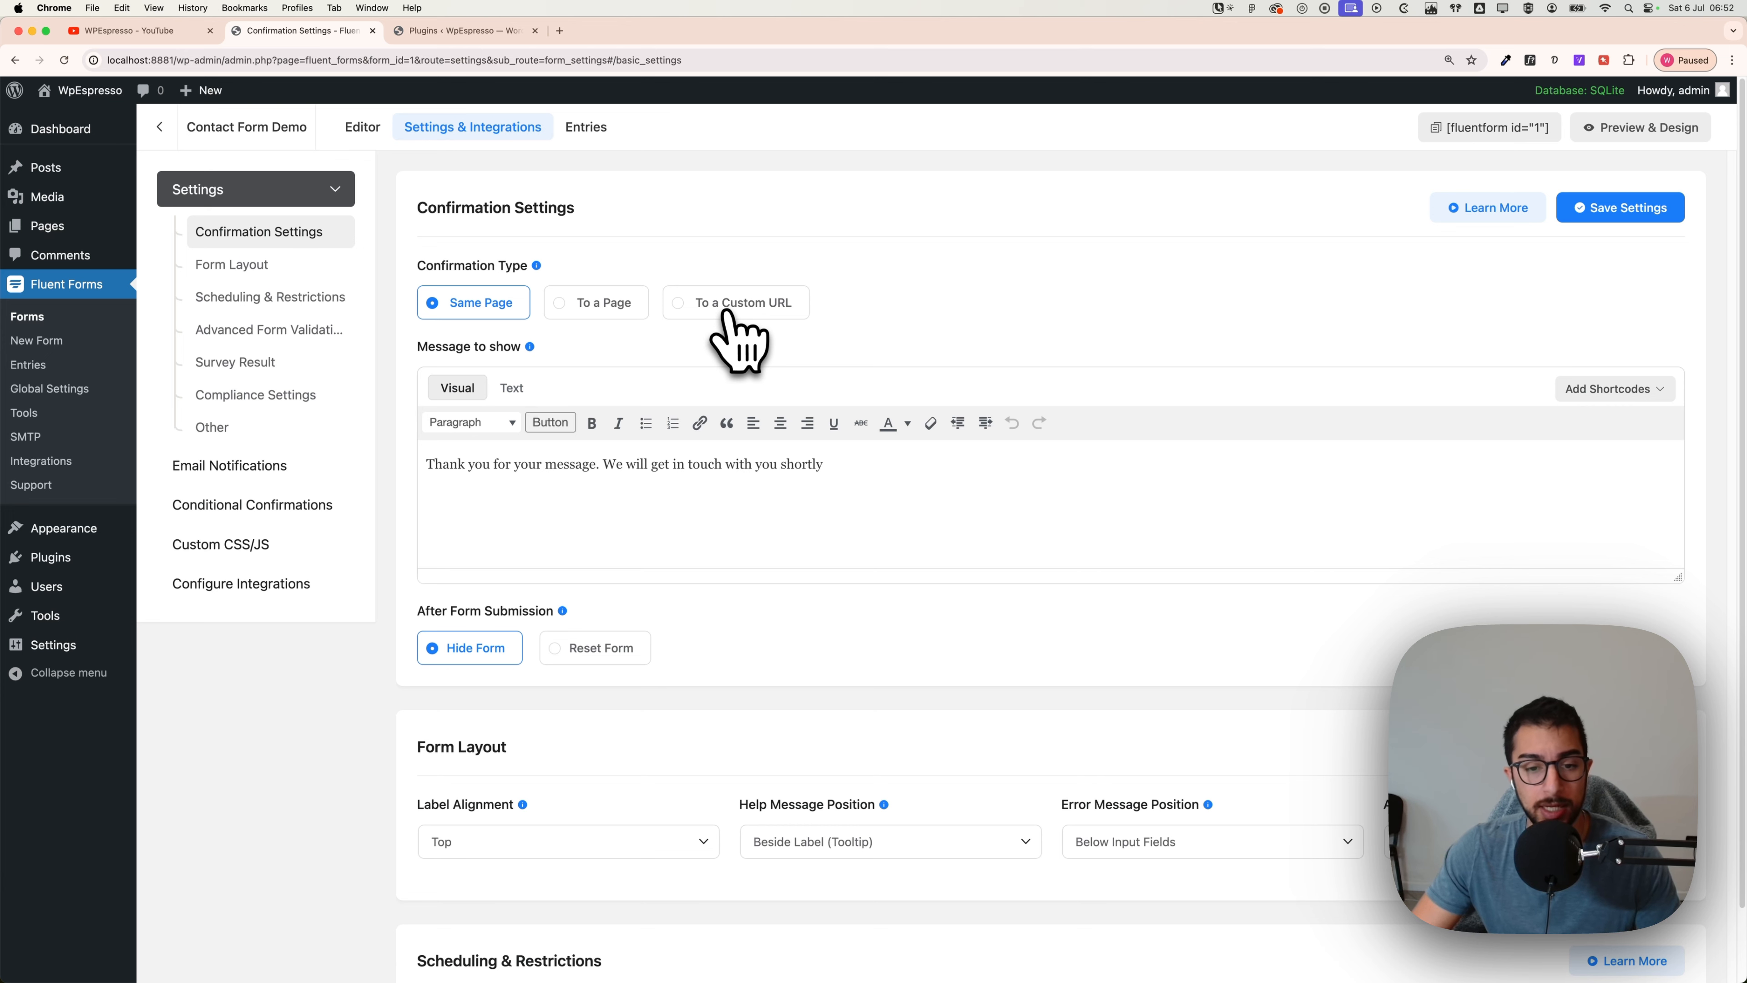
{"action": "scroll", "coordinate": [663, 476], "scroll_direction": "down", "scroll_amount": 3}
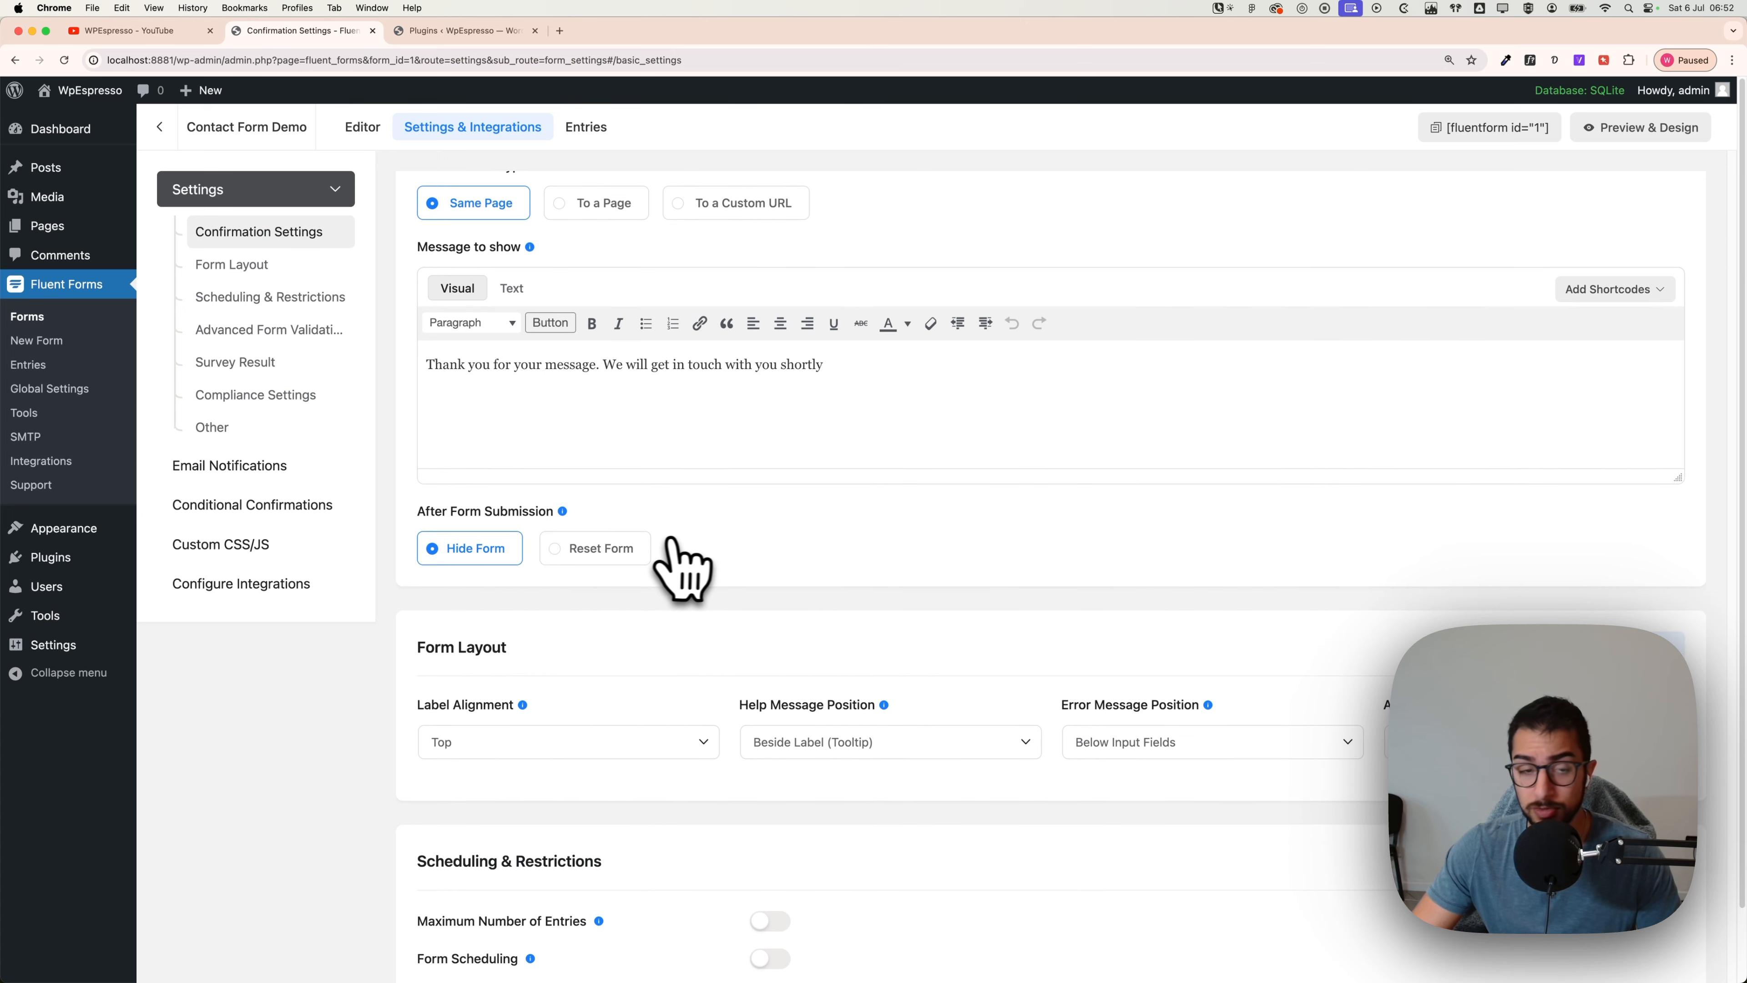
{"action": "scroll", "coordinate": [669, 543], "scroll_direction": "down", "scroll_amount": 8}
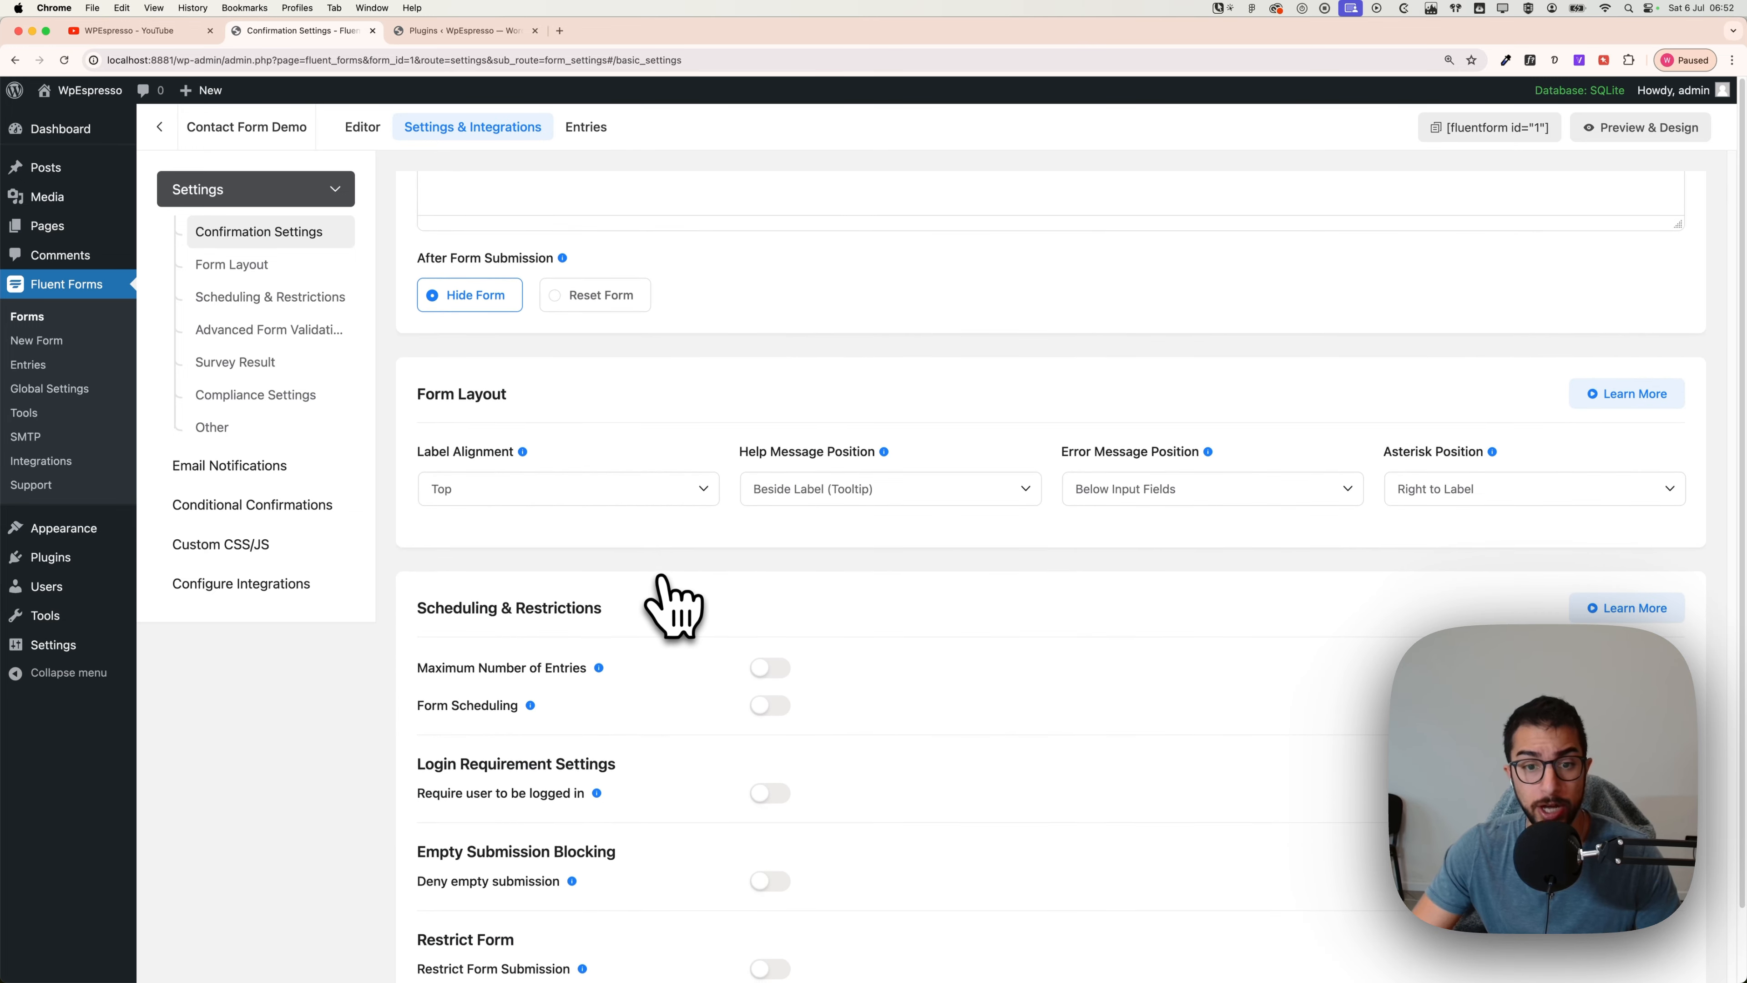
{"action": "scroll", "coordinate": [662, 578], "scroll_direction": "down", "scroll_amount": 4}
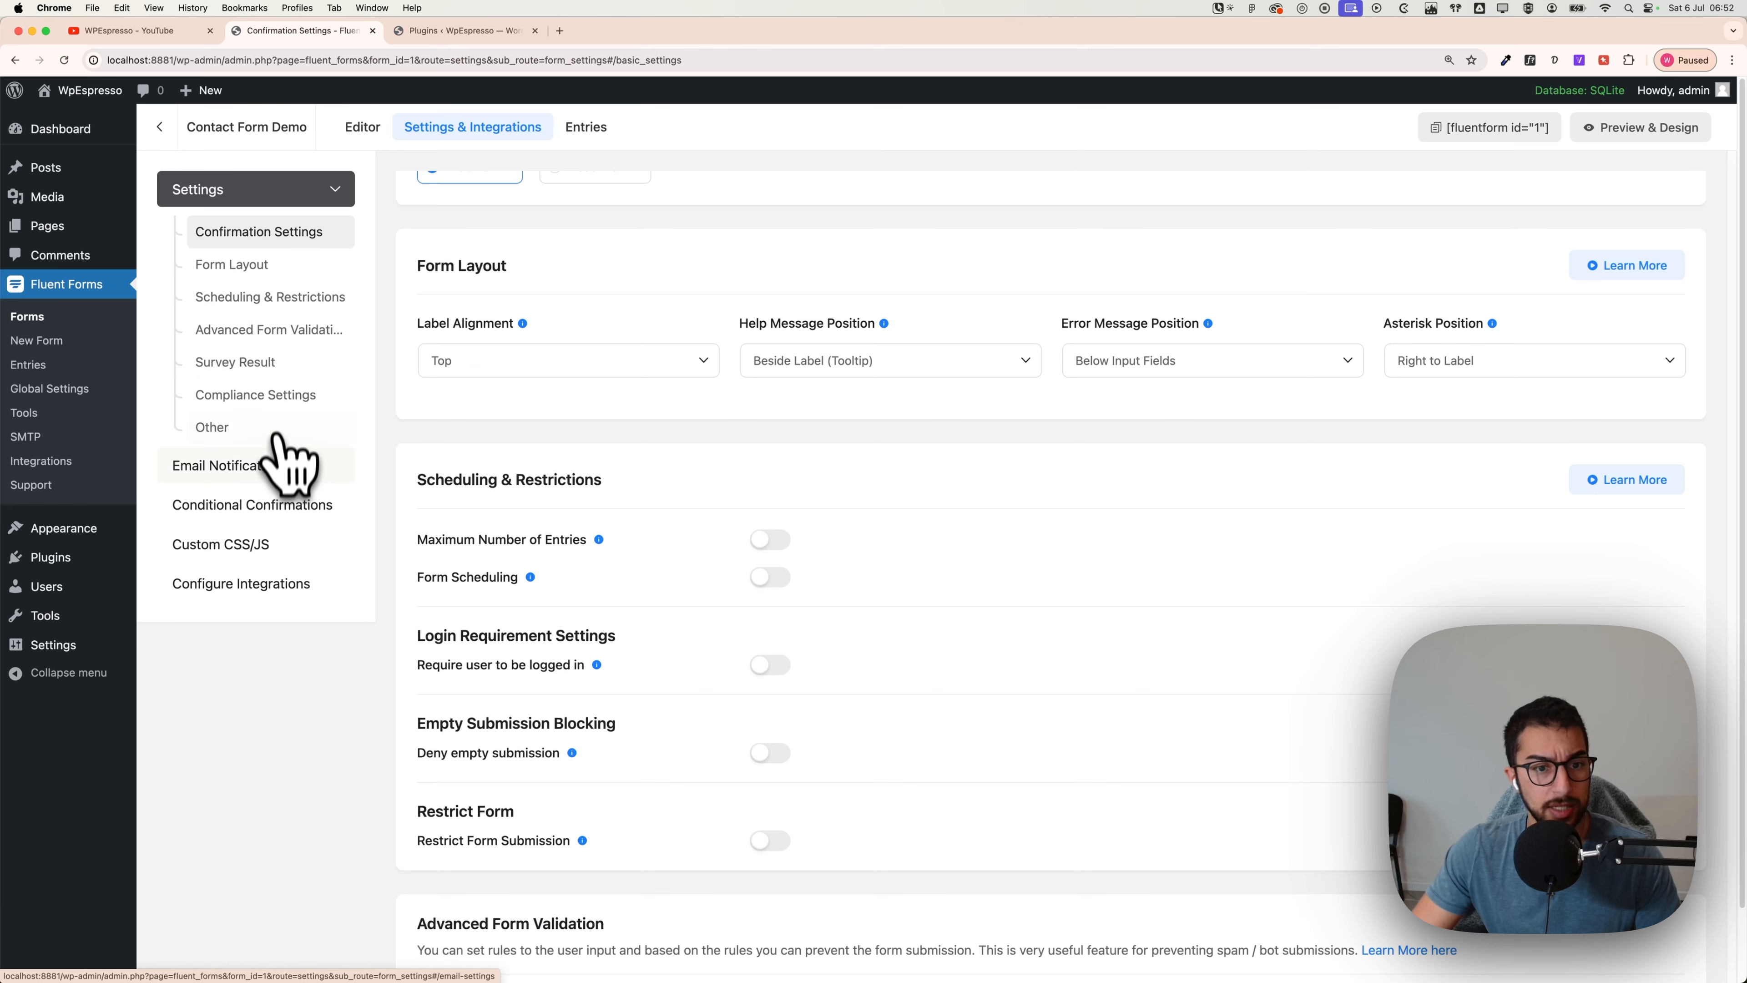
{"action": "left_click", "coordinate": [238, 466]}
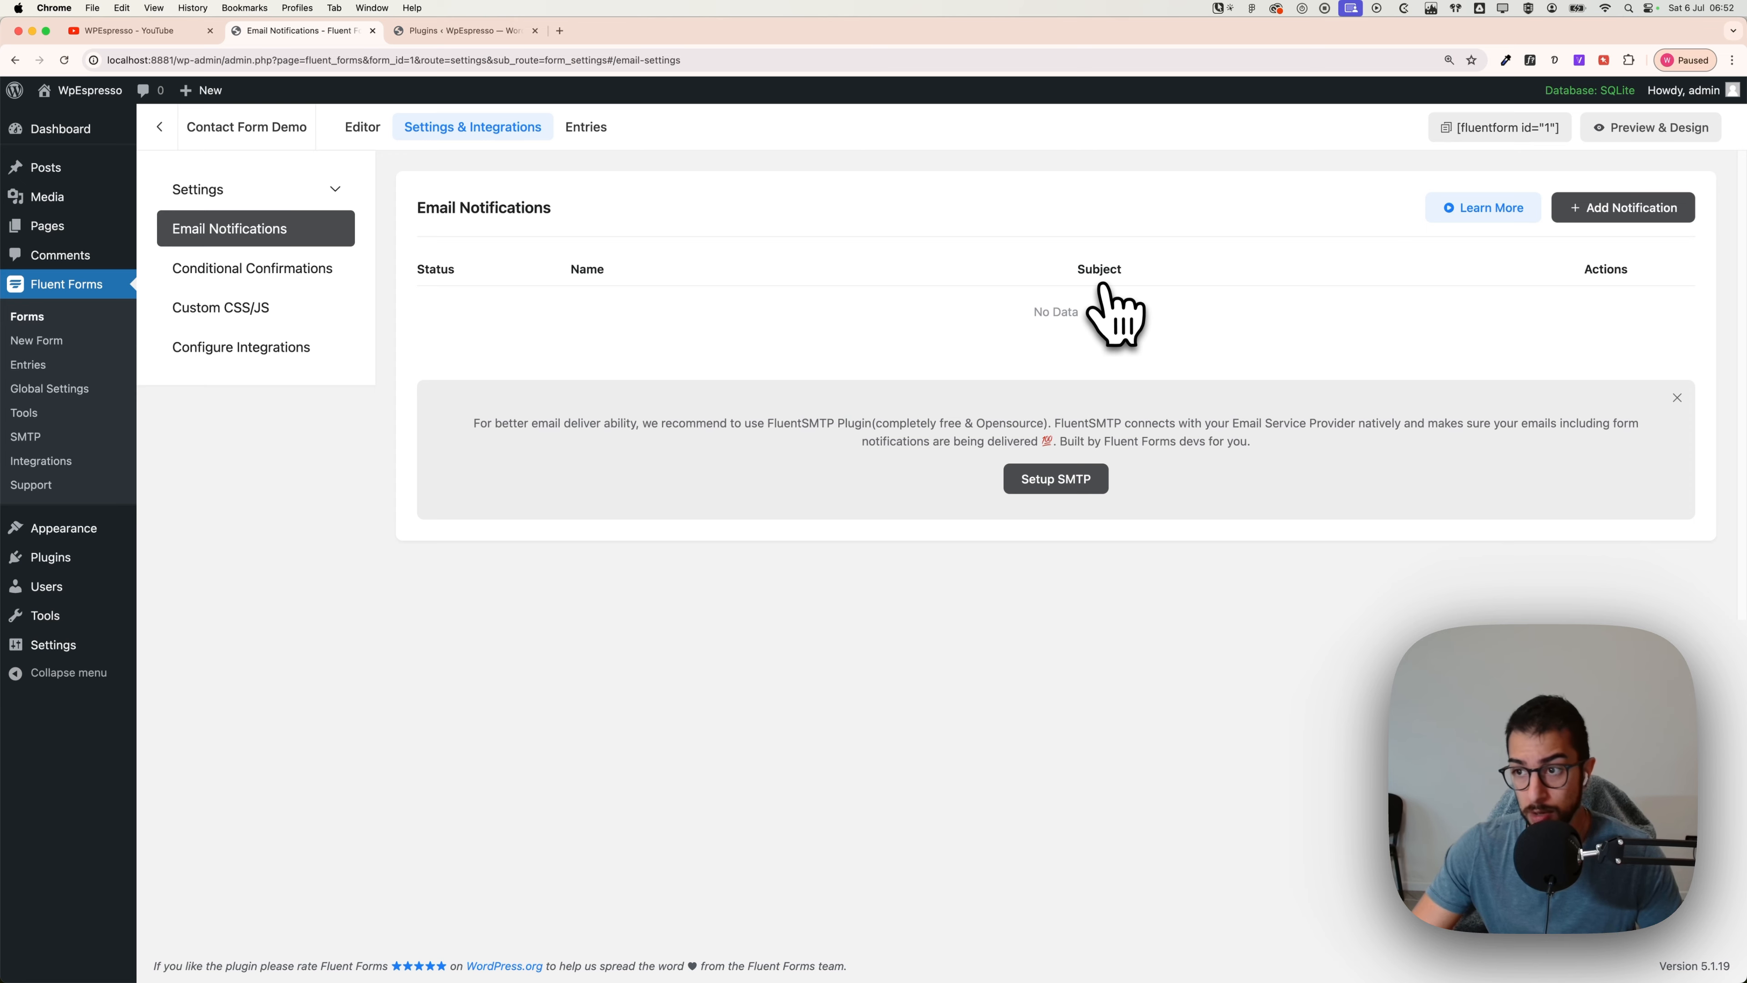
Step: Add a notification with a new name, the recipient address and subject 'New contact from the website - wpespresso'
{"action": "left_click", "coordinate": [1636, 212]}
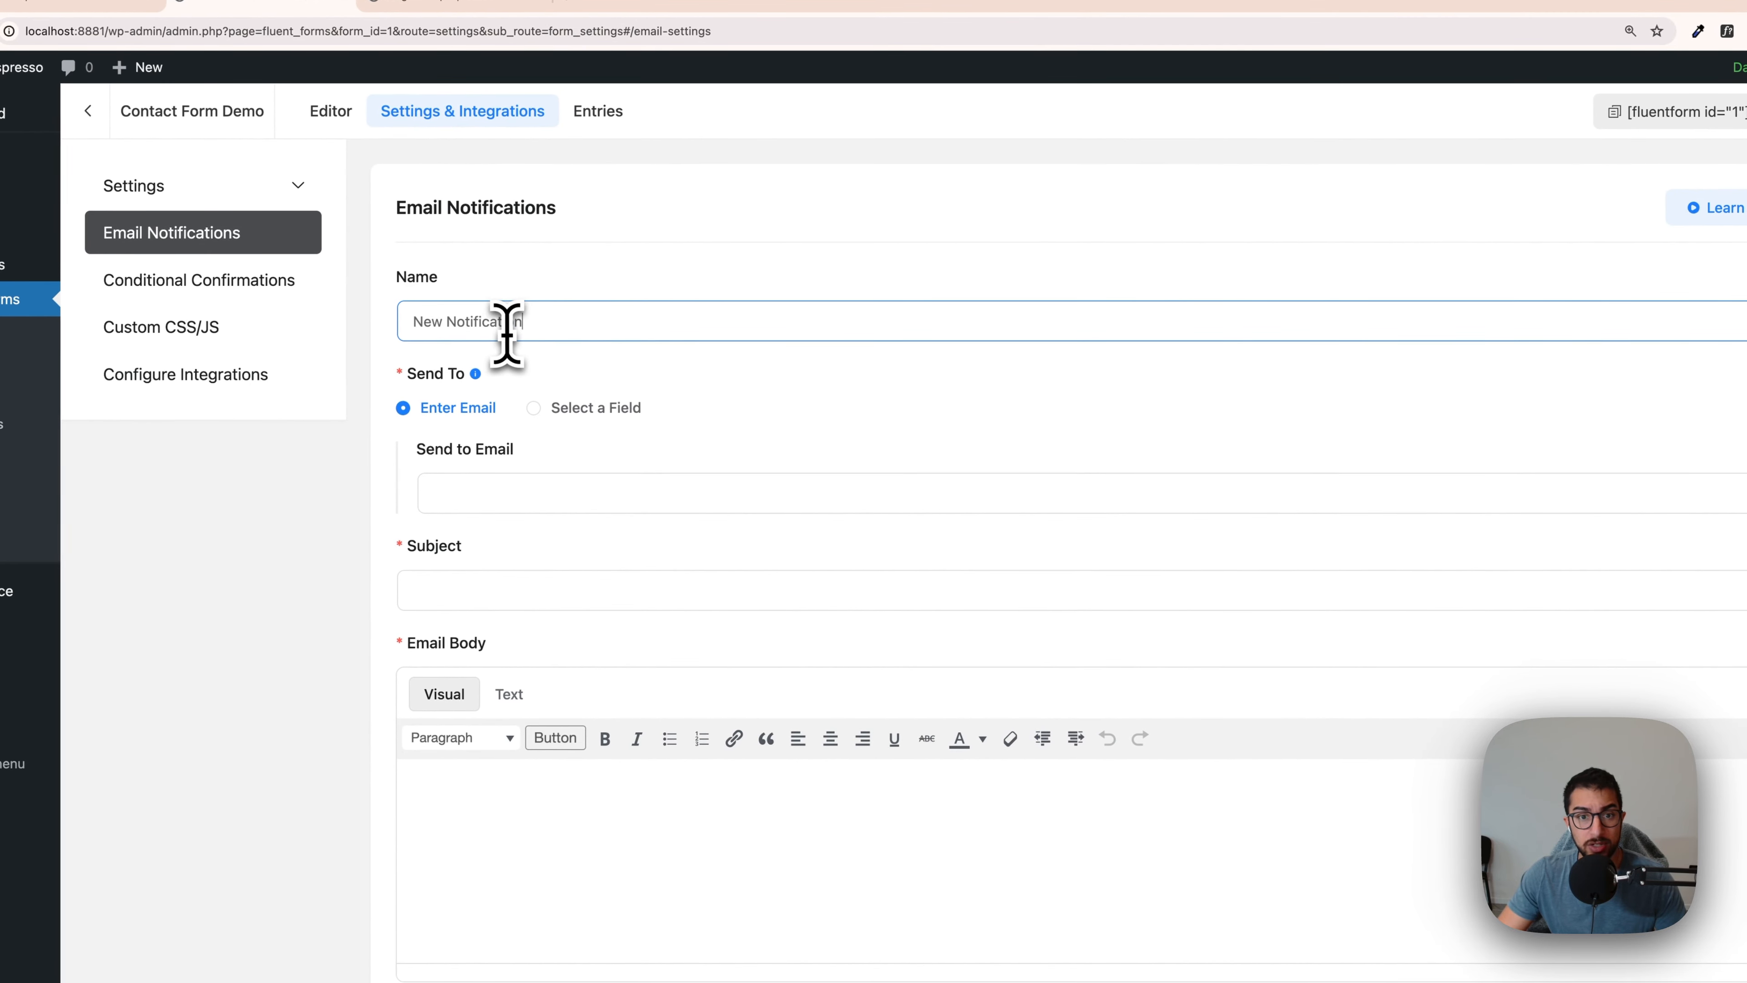
{"action": "triple_click", "coordinate": [509, 324]}
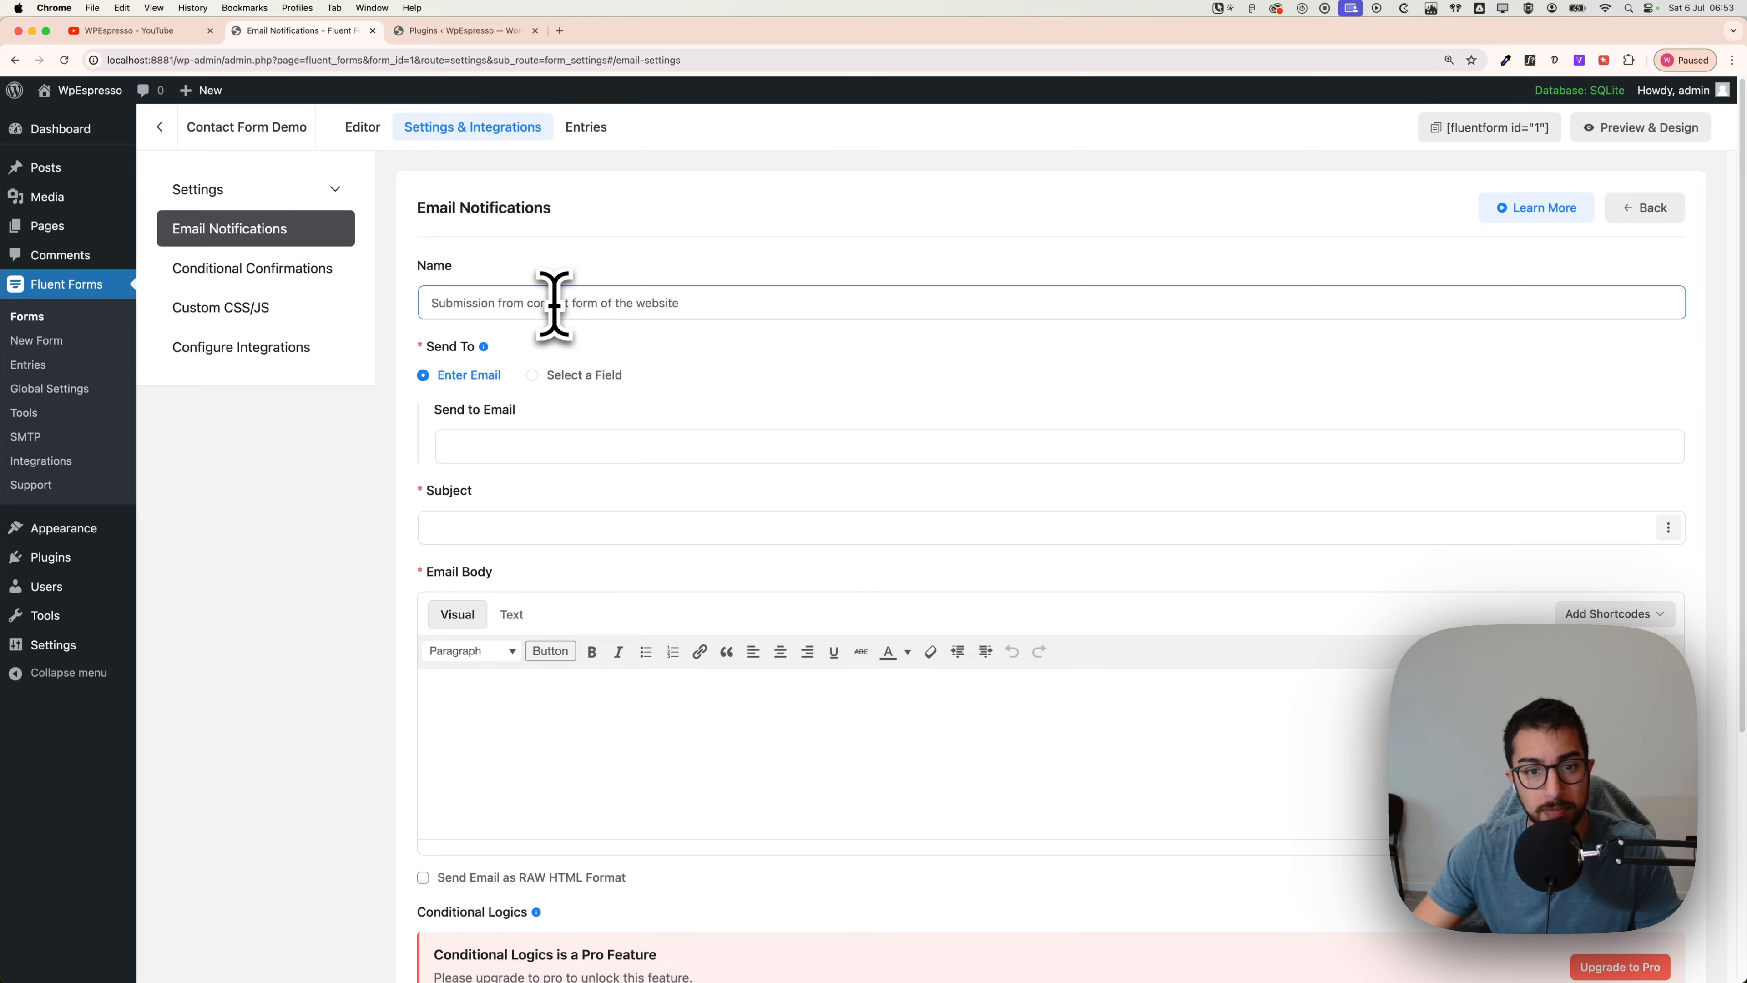
{"action": "left_click", "coordinate": [483, 446]}
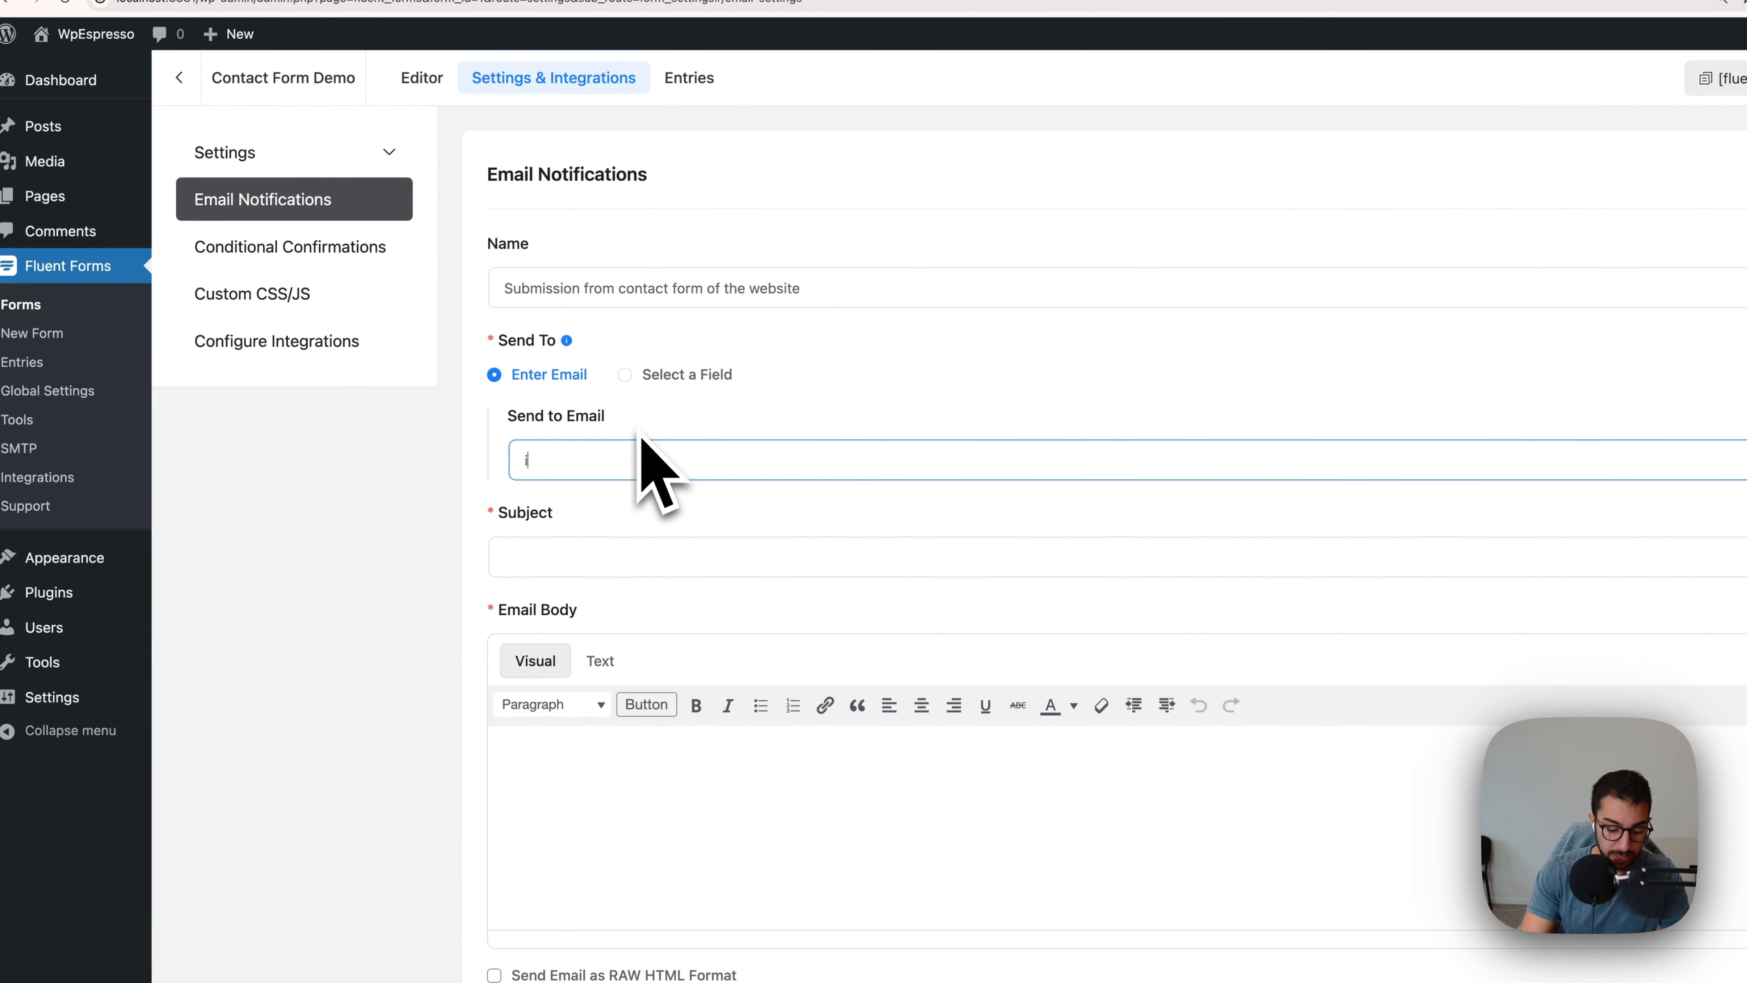
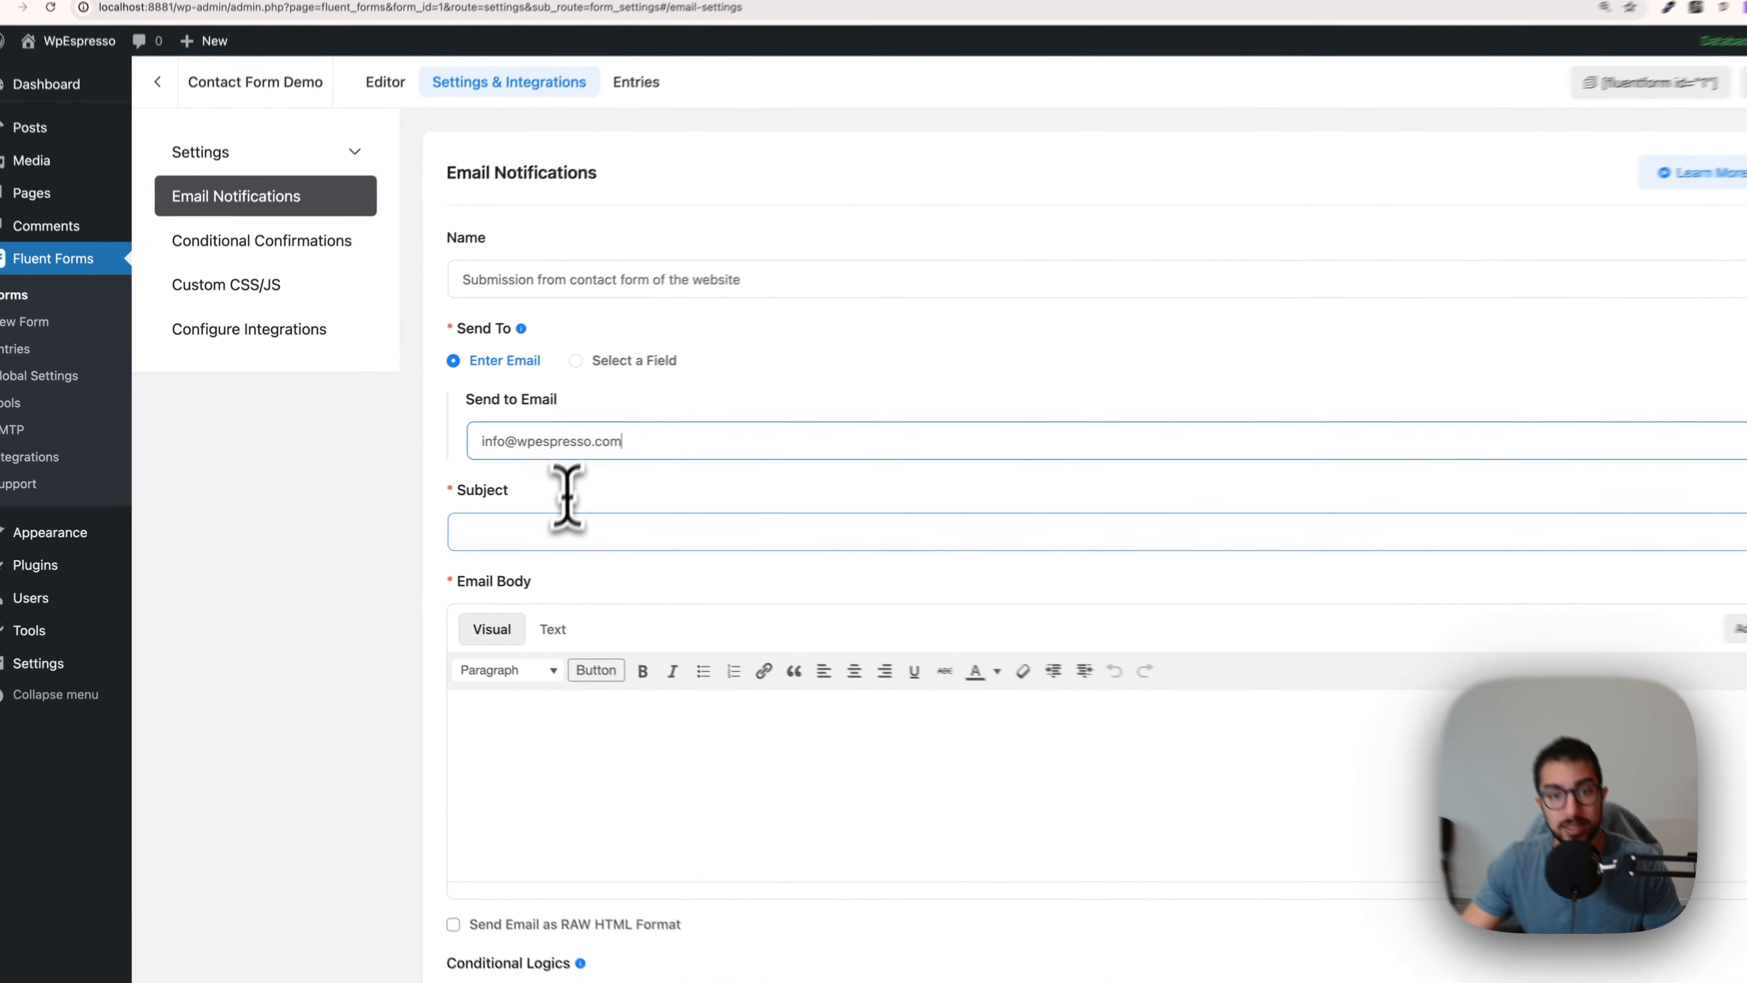
{"action": "left_click", "coordinate": [514, 526]}
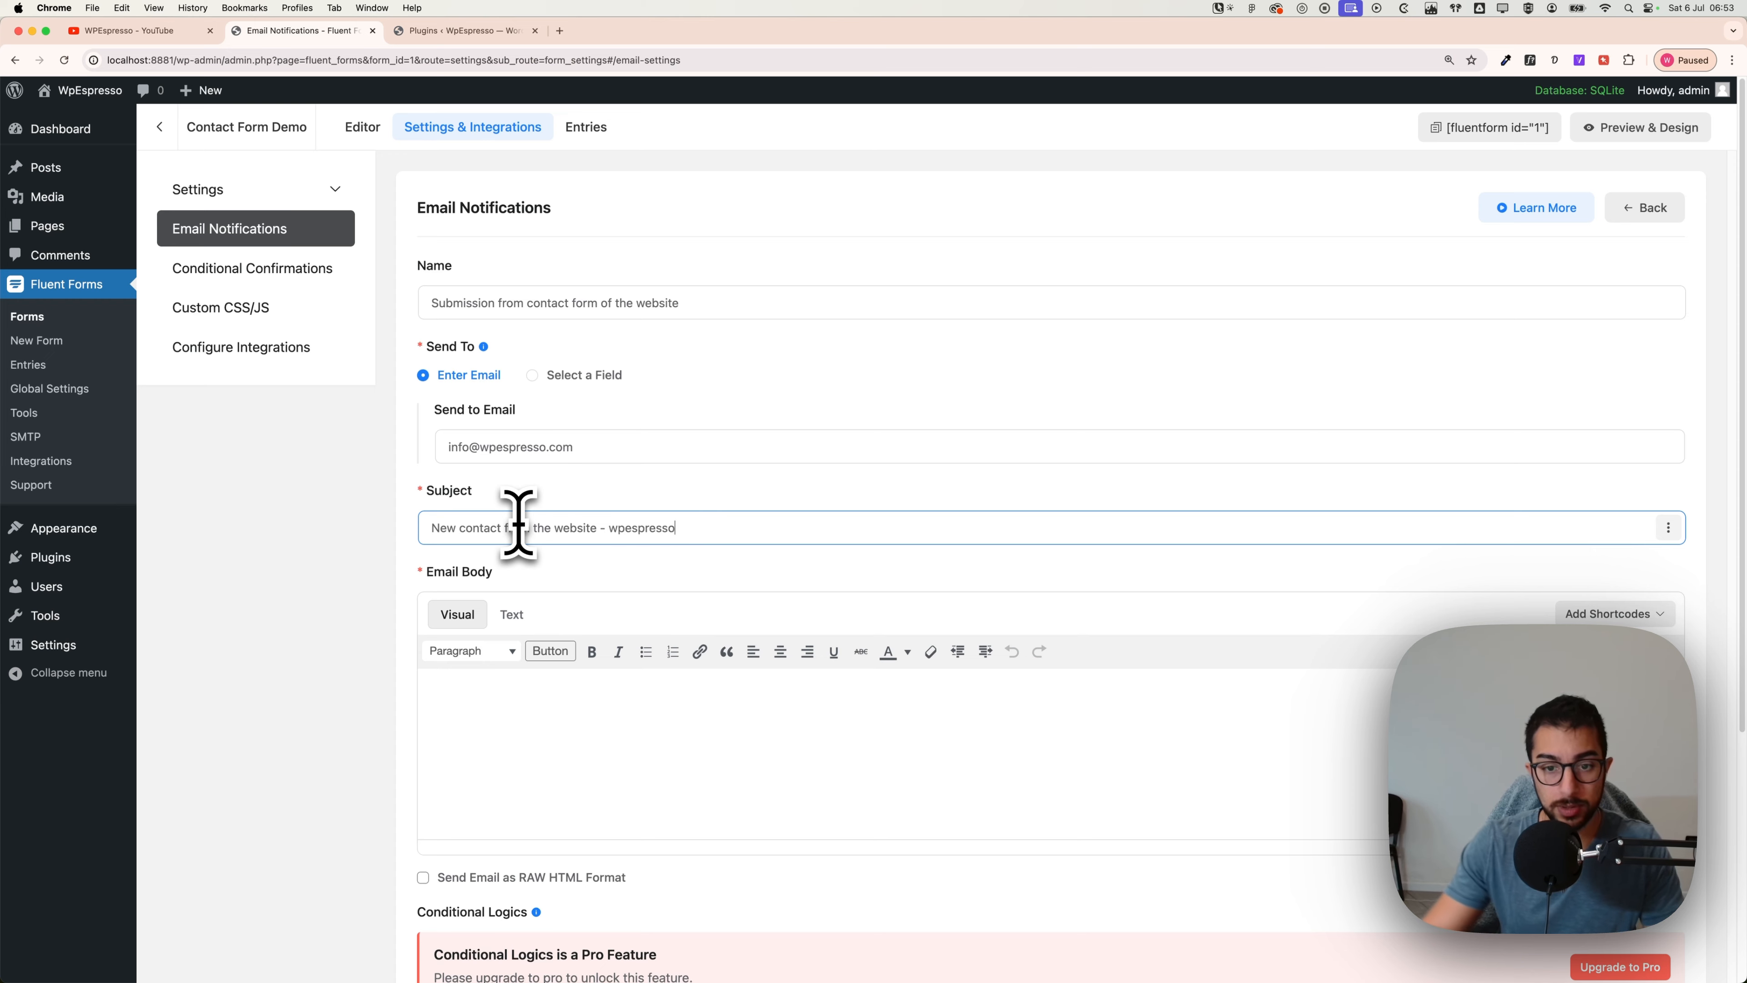
{"action": "scroll", "coordinate": [524, 547], "scroll_direction": "down", "scroll_amount": 3}
{"action": "left_click", "coordinate": [527, 584]}
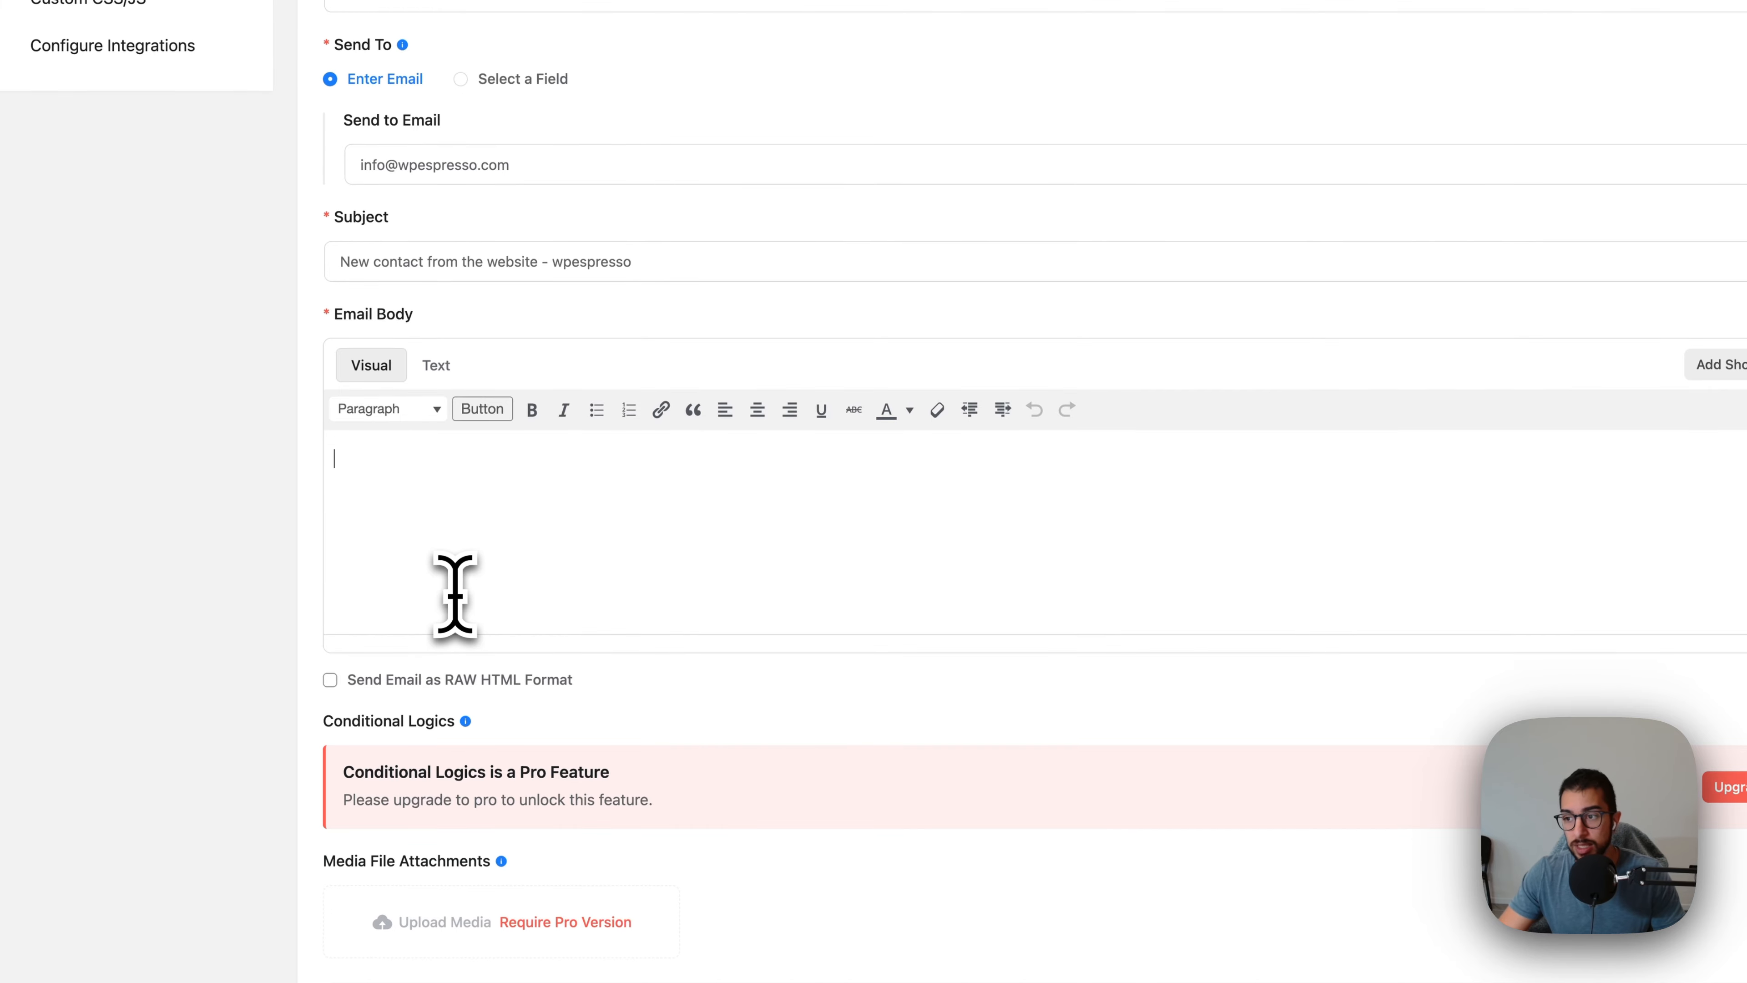
Step: Insert the Name, First Name, Last Name, Email, Subject and Your Message shortcodes into the email body
{"action": "left_click", "coordinate": [1718, 368]}
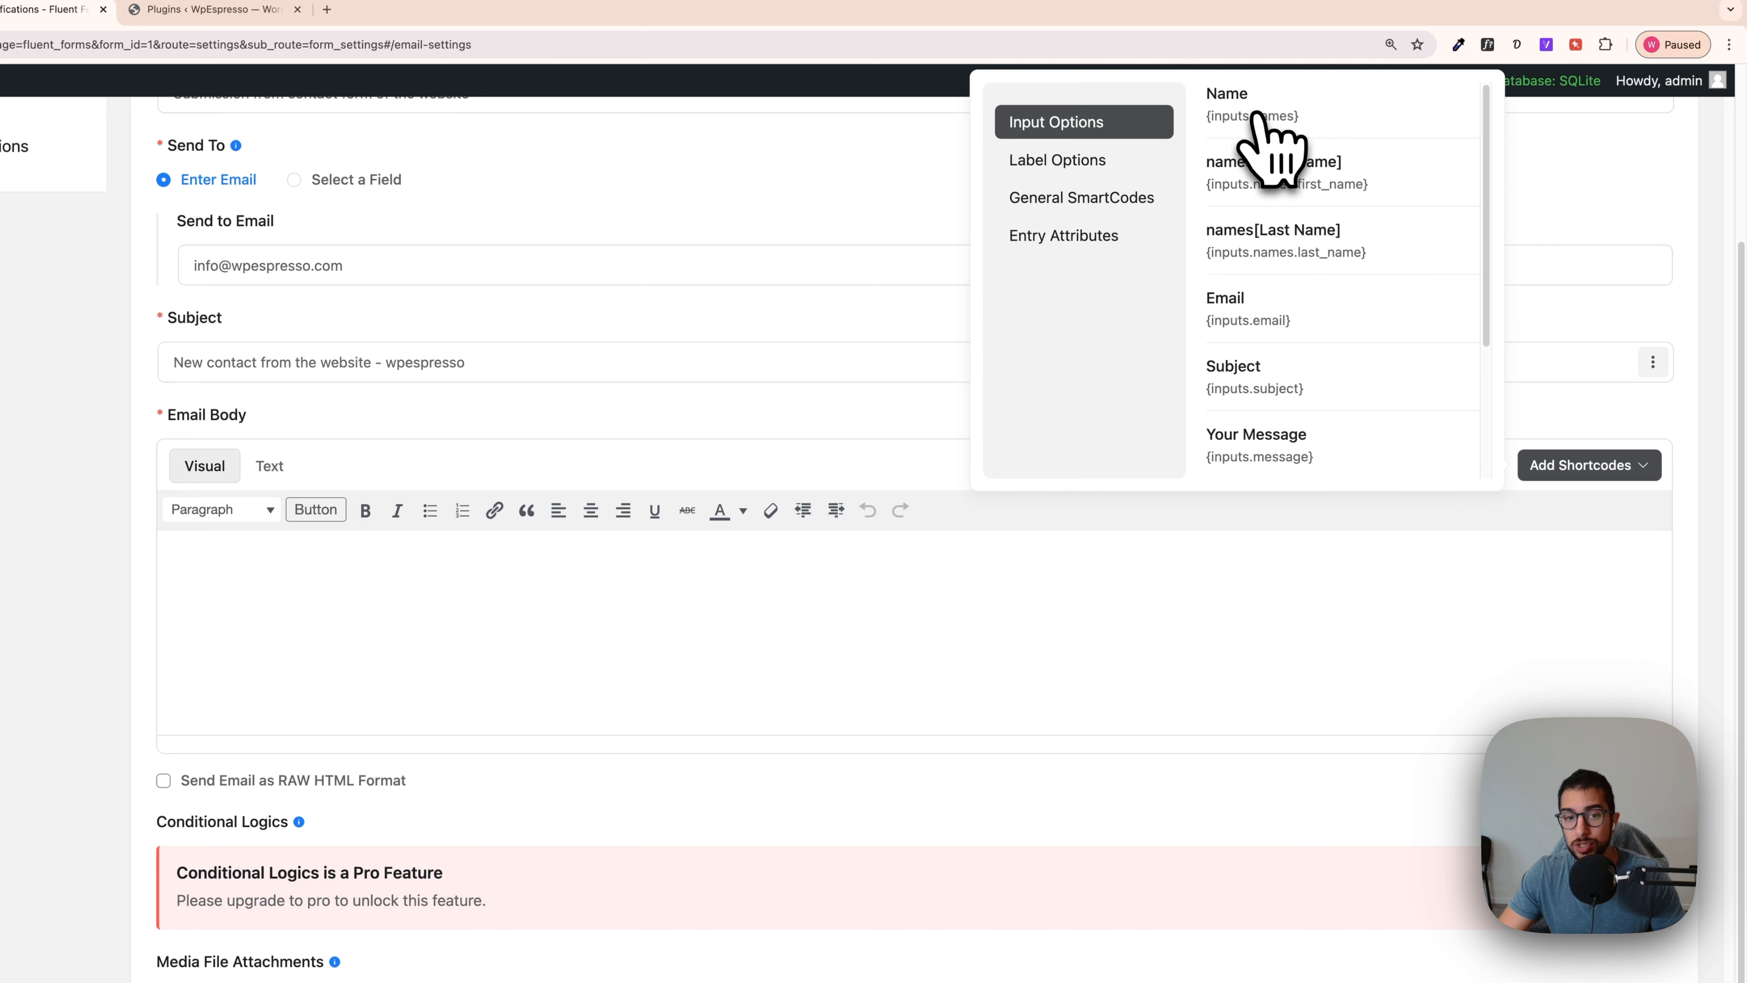
{"action": "left_click", "coordinate": [1266, 123]}
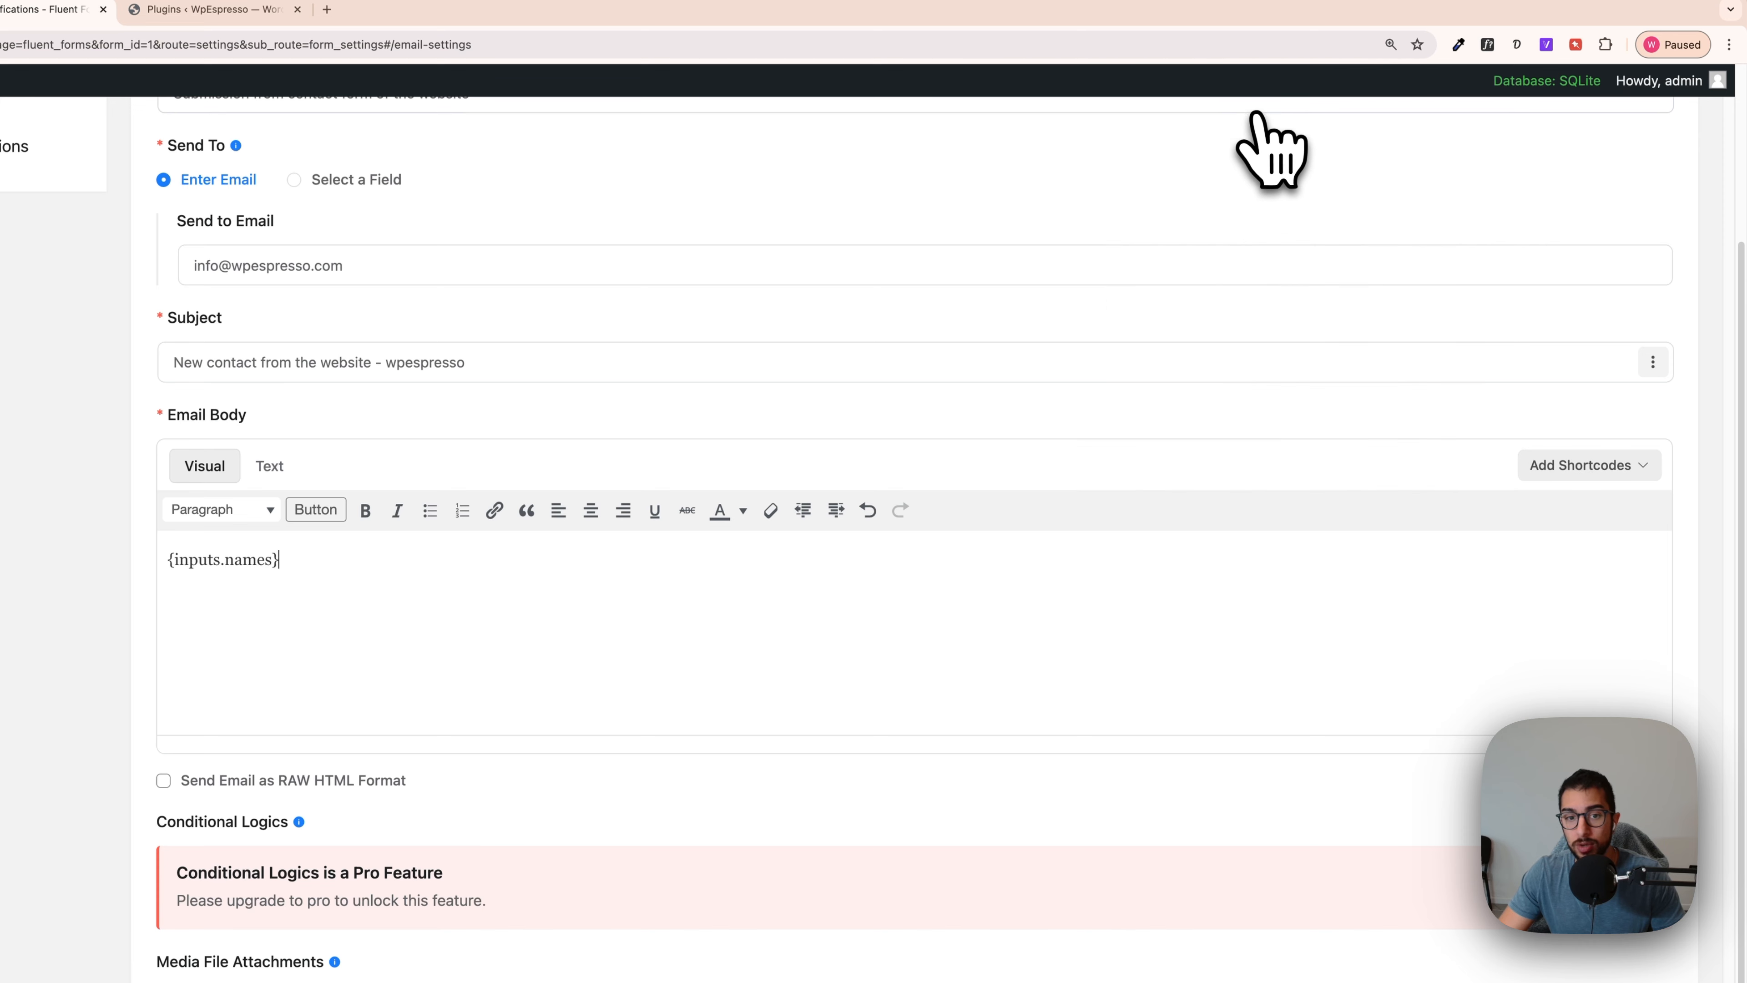
{"action": "left_click", "coordinate": [1655, 470]}
{"action": "left_click", "coordinate": [1279, 194]}
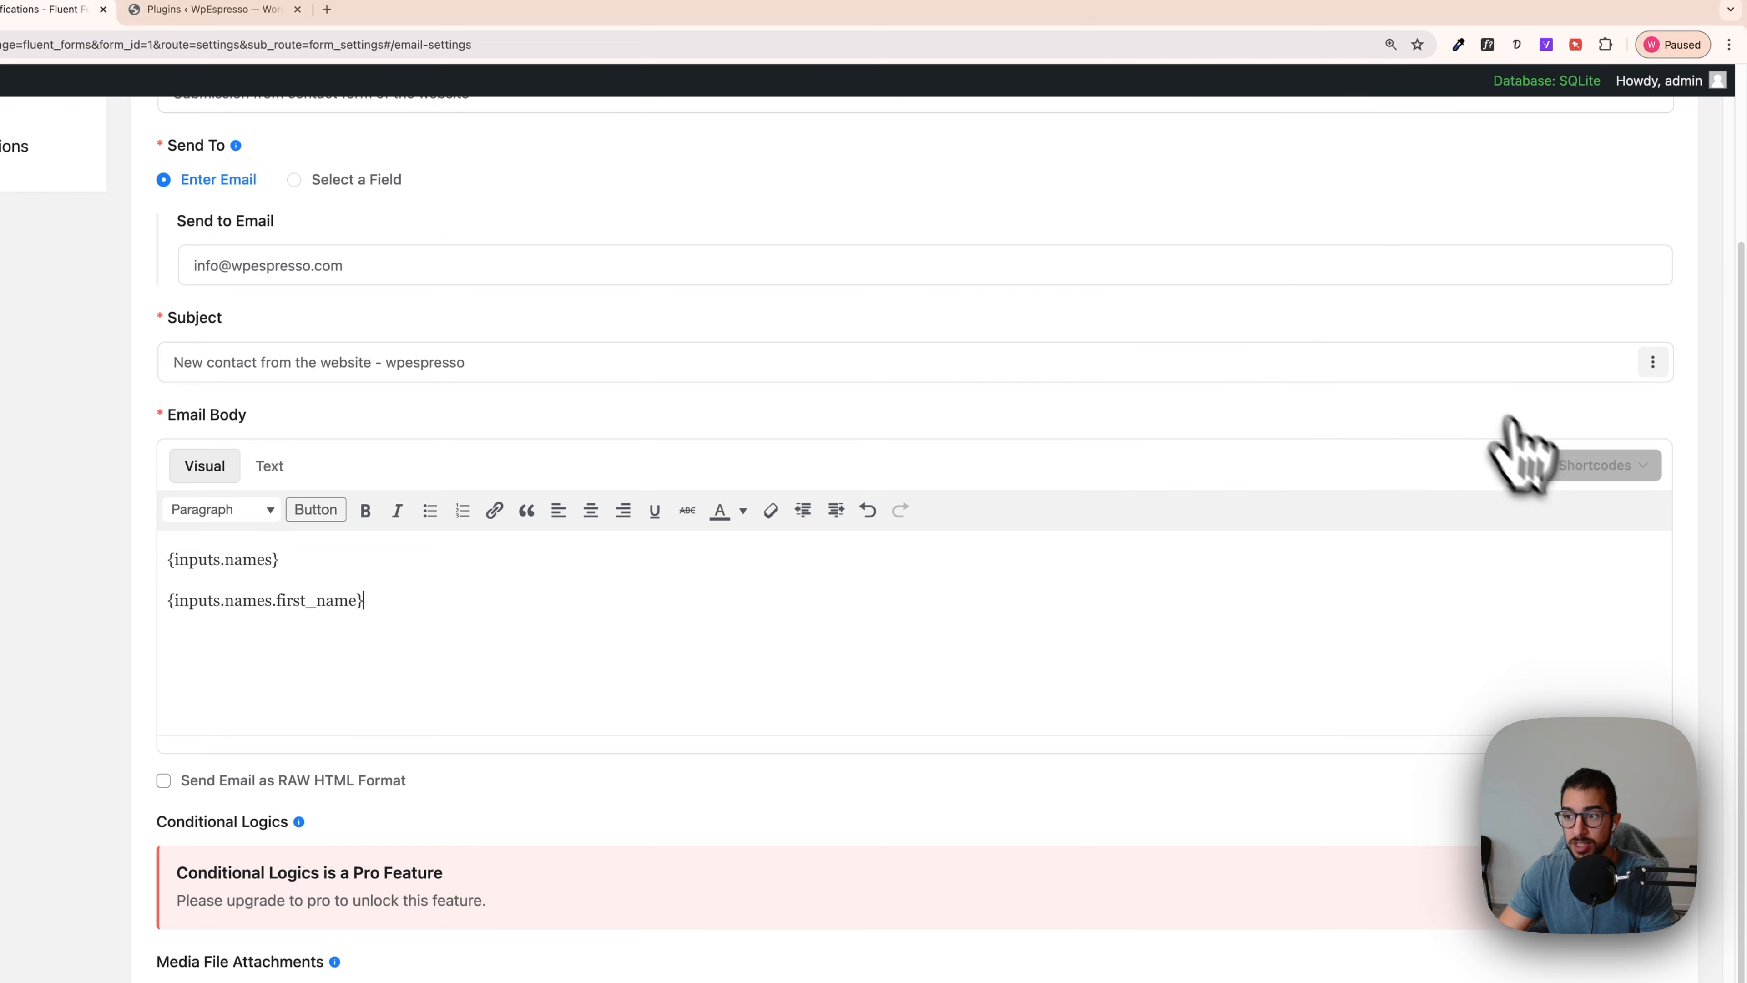
{"action": "left_click", "coordinate": [1538, 465]}
{"action": "left_click", "coordinate": [1317, 269]}
{"action": "left_click", "coordinate": [1541, 467]}
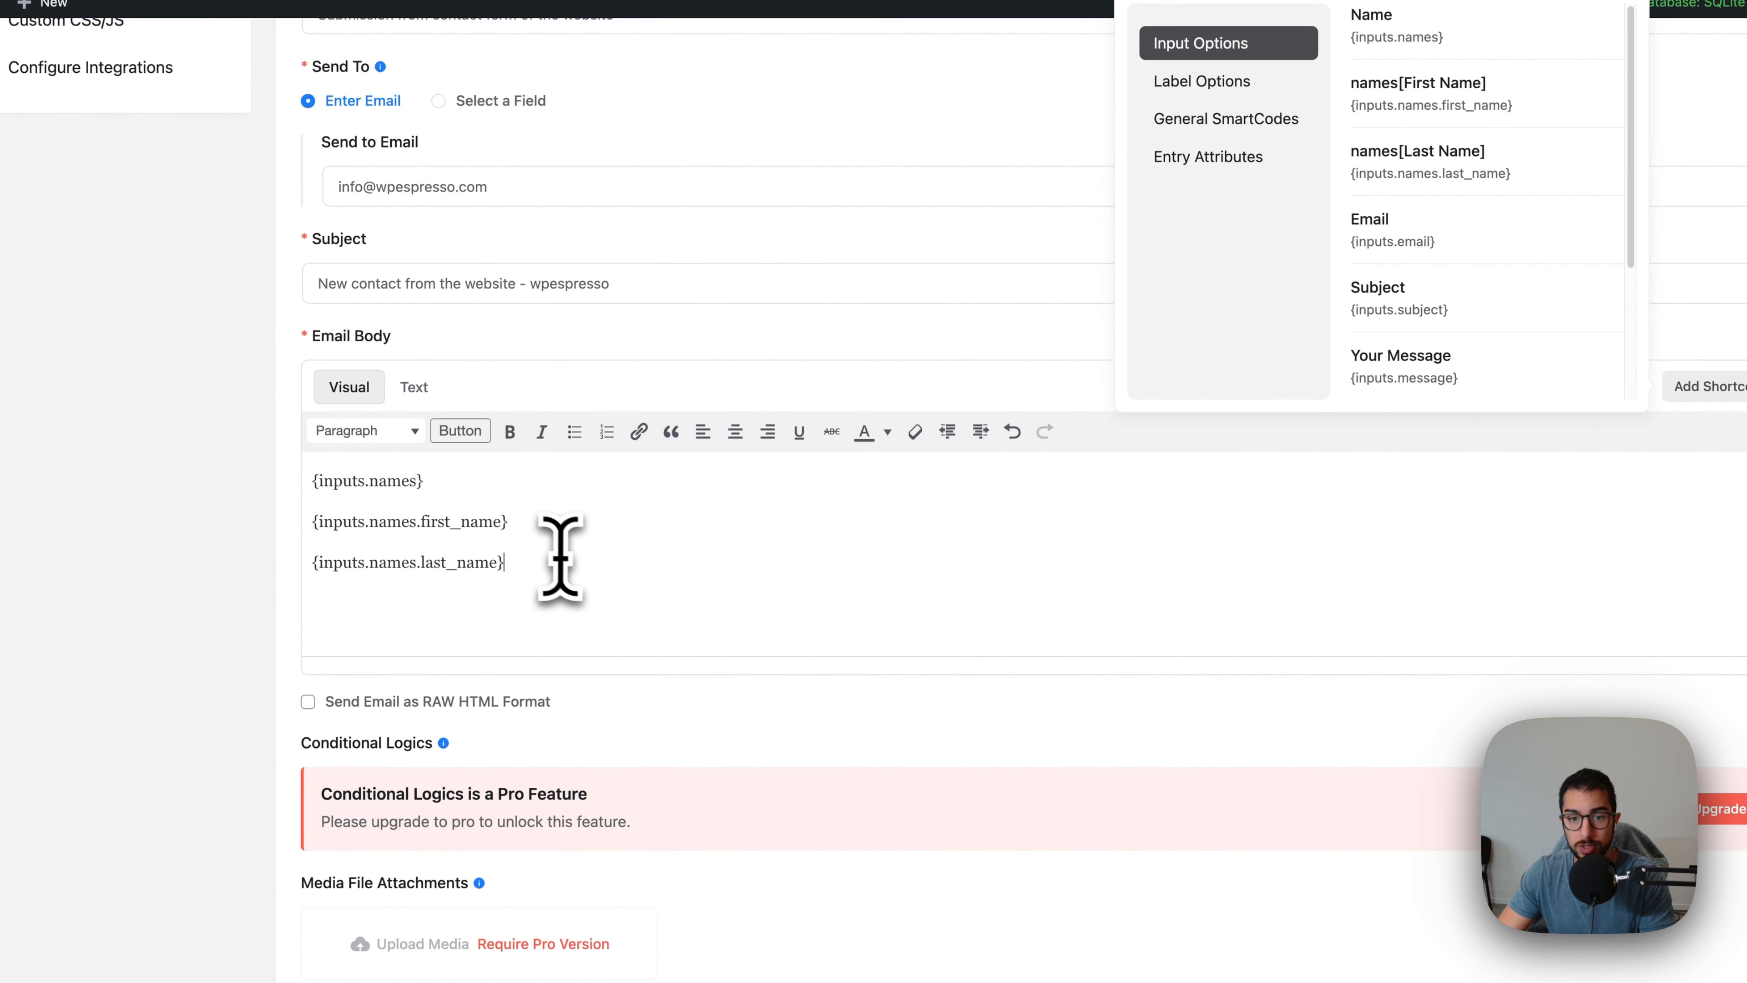
{"action": "left_click", "coordinate": [1371, 274]}
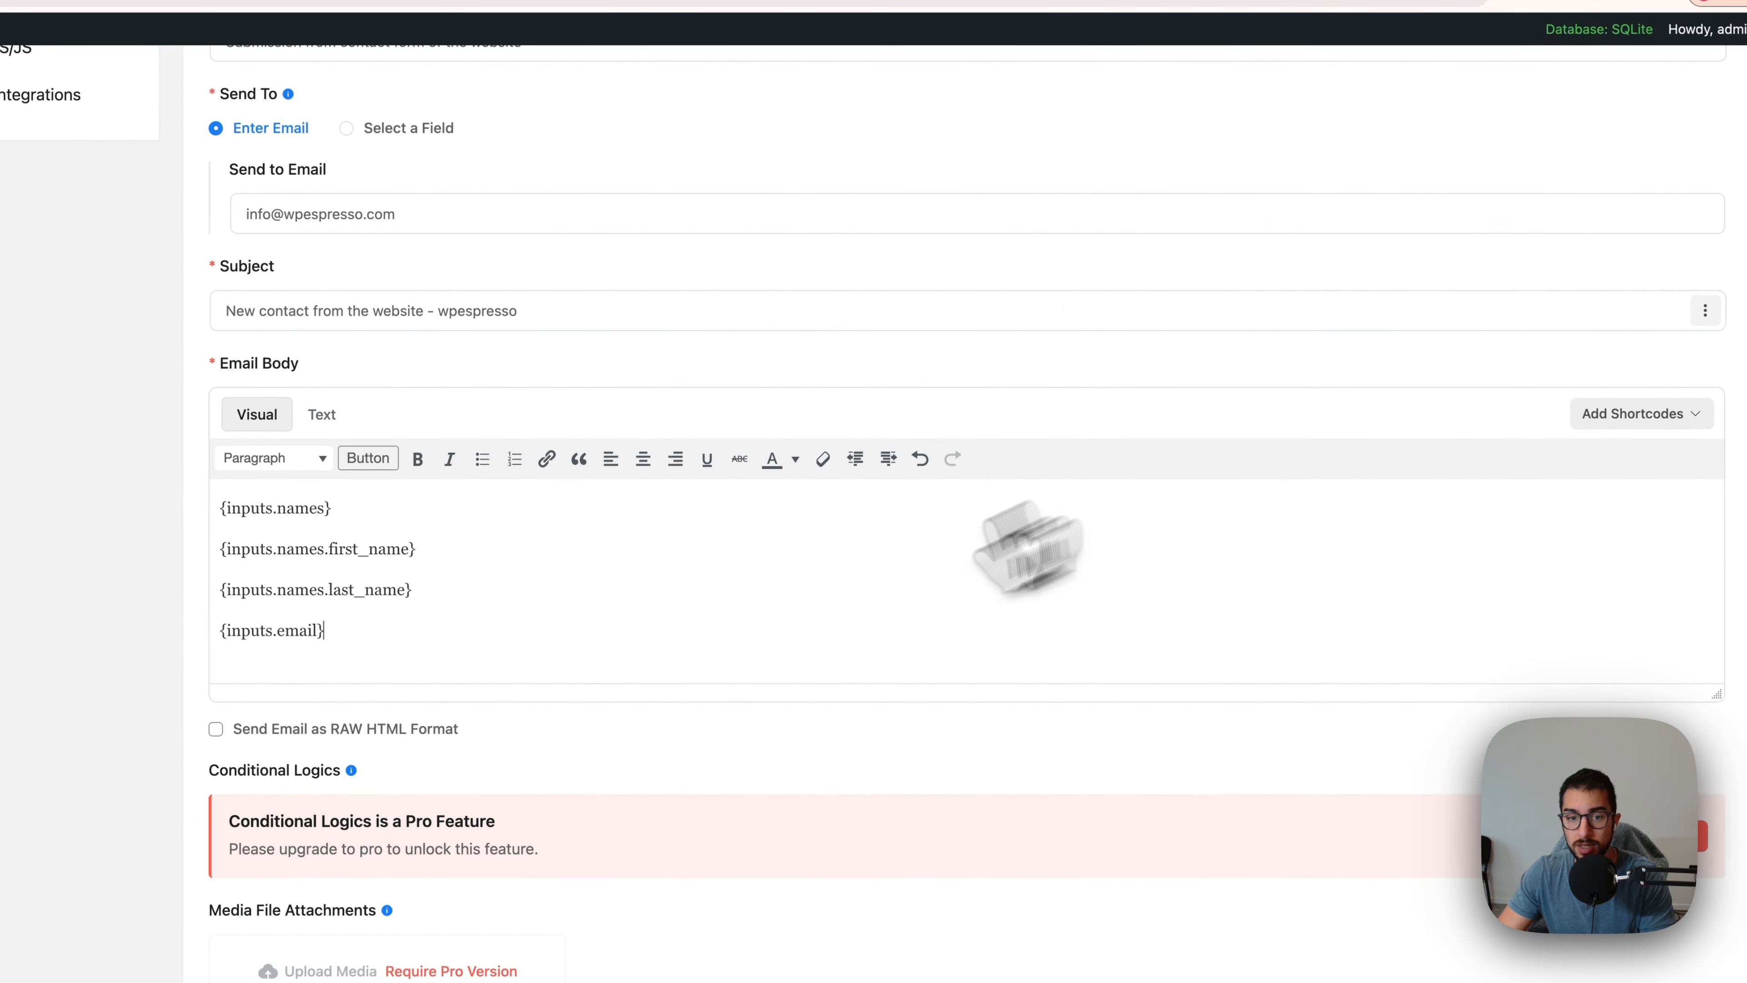
{"action": "left_click", "coordinate": [1643, 413]}
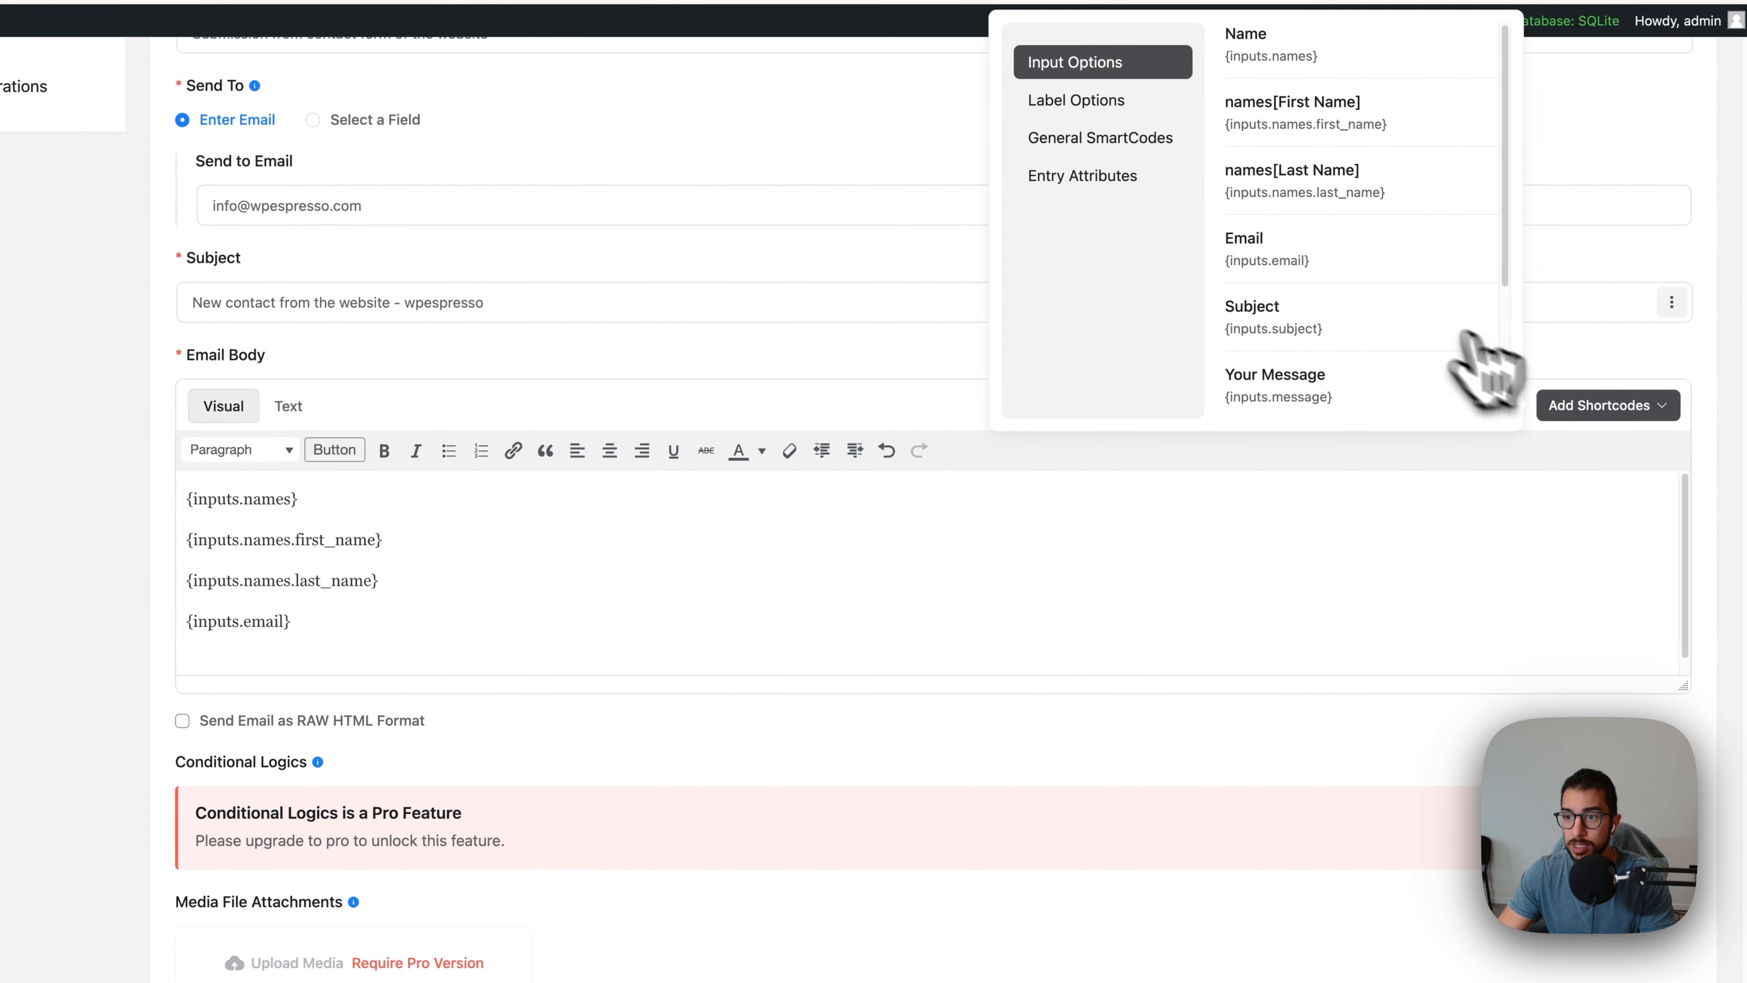
{"action": "left_click", "coordinate": [1346, 334]}
{"action": "left_click", "coordinate": [1576, 413]}
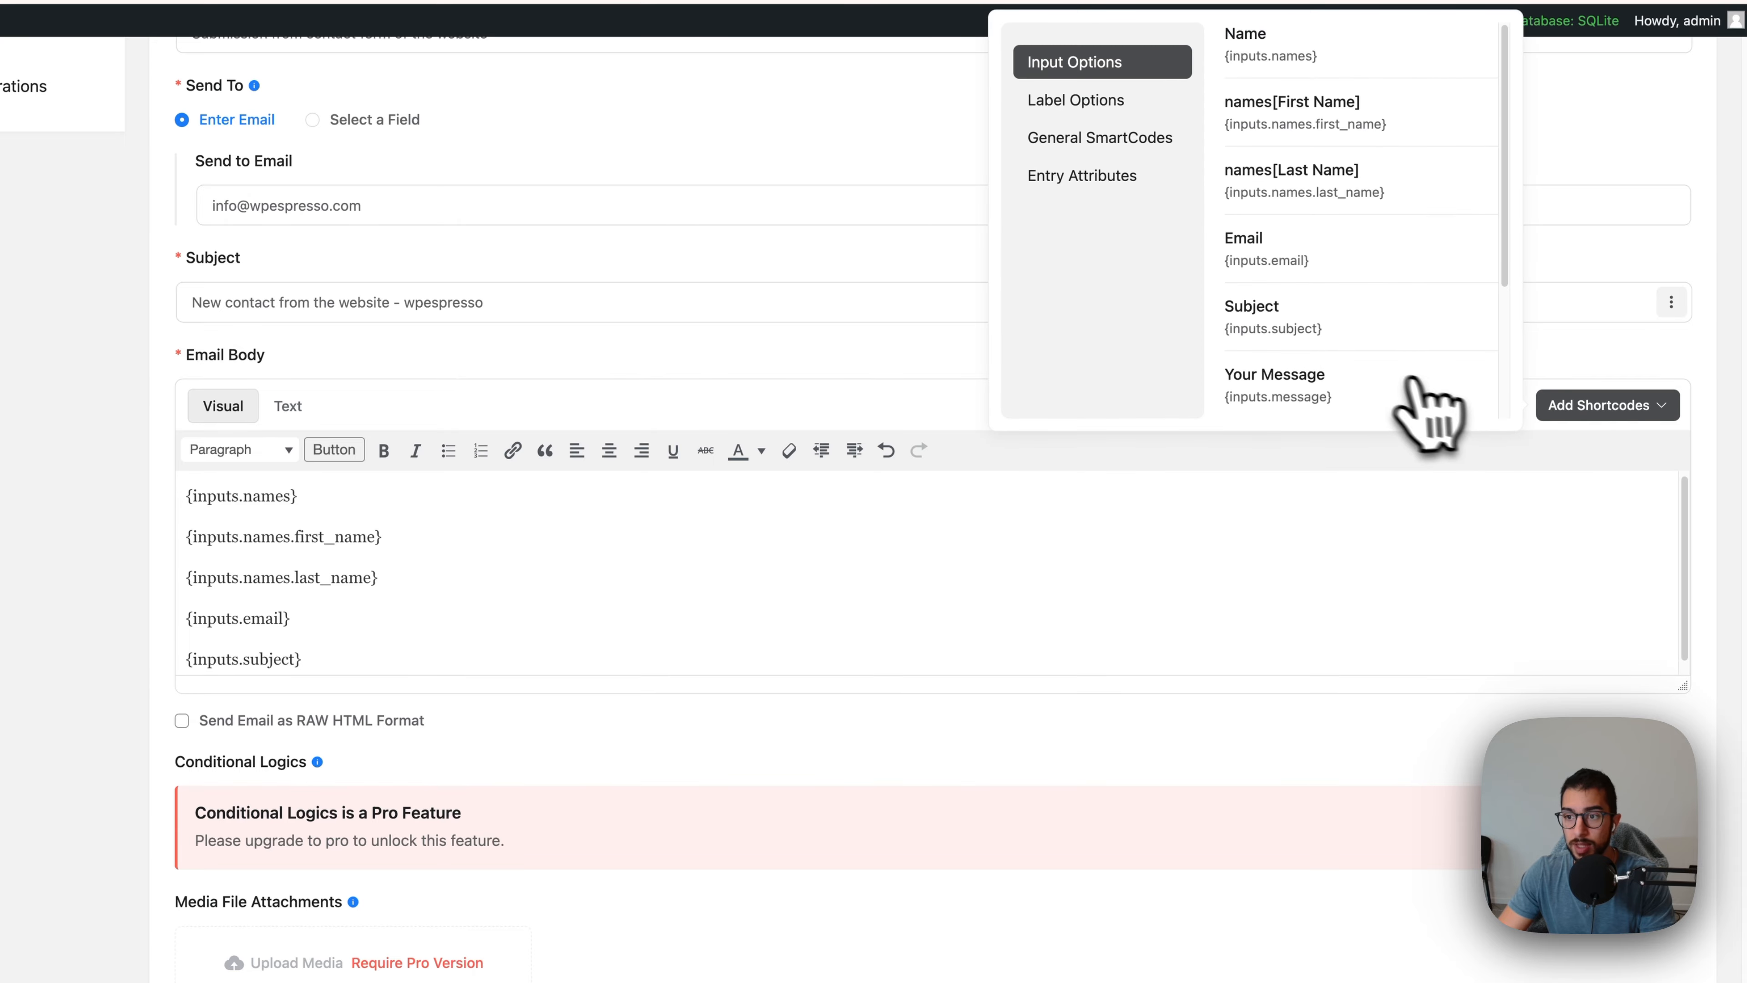
{"action": "left_click", "coordinate": [1293, 386]}
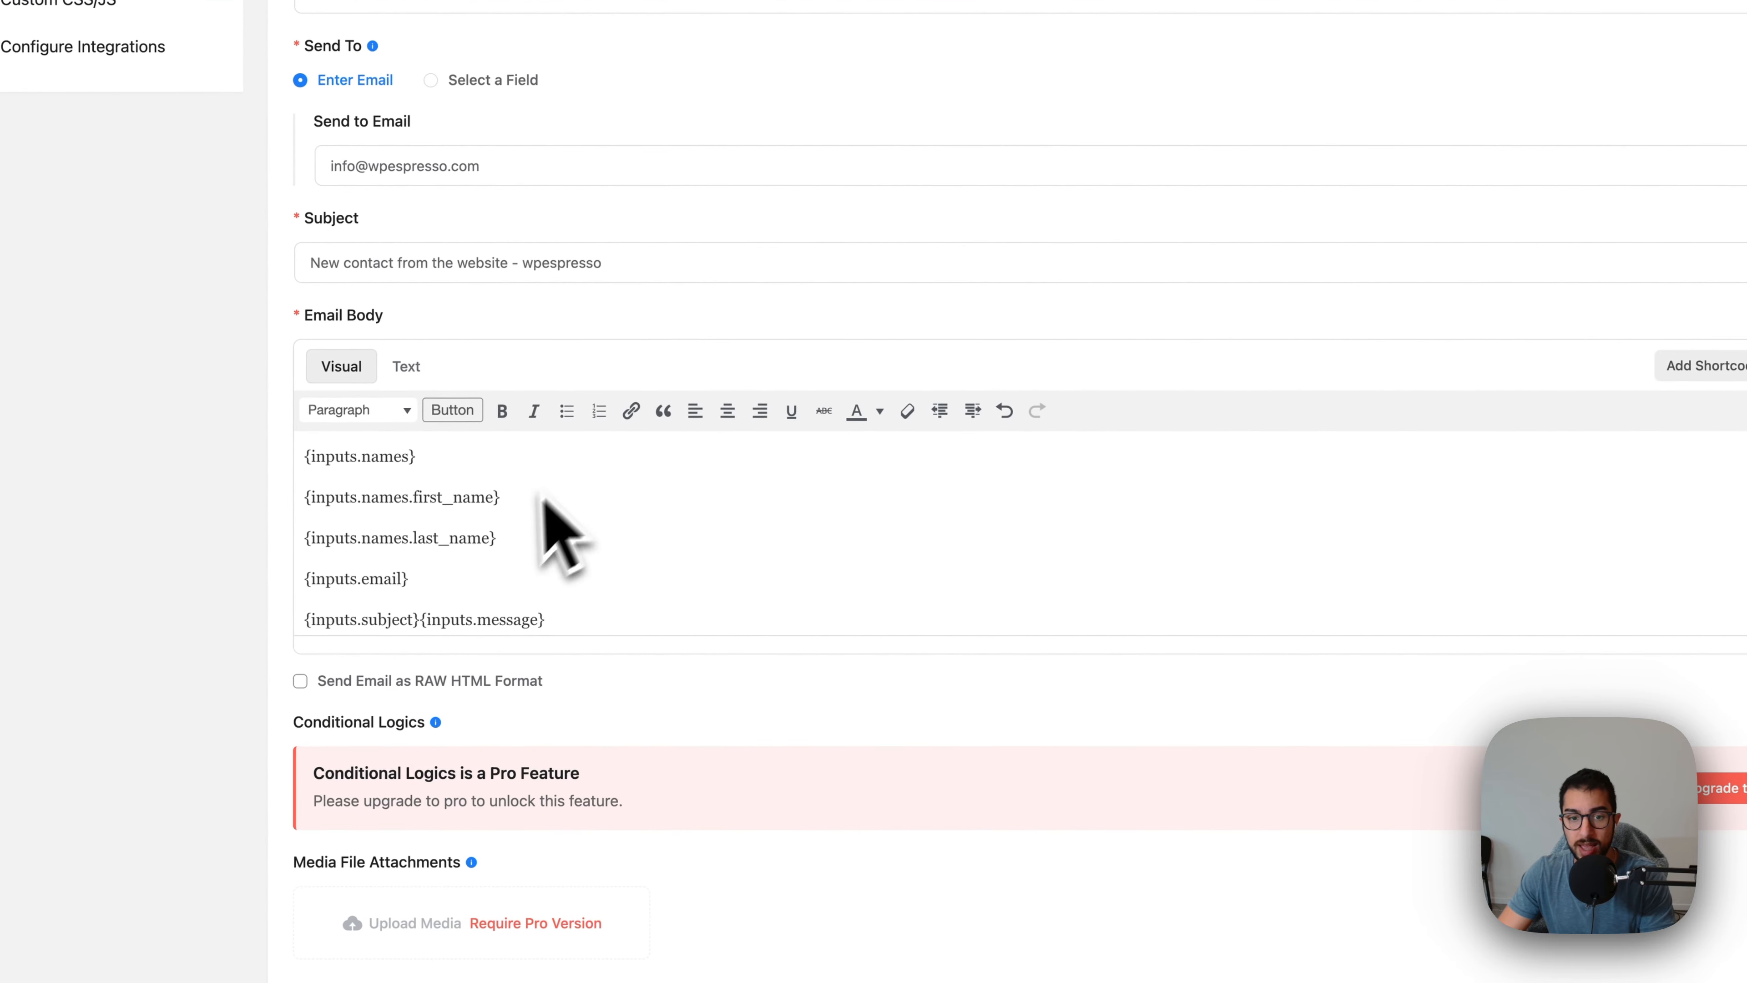
Step: Browse the field label, general smartcode and entry attribute shortcode lists, then close them
{"action": "left_click", "coordinate": [1679, 367]}
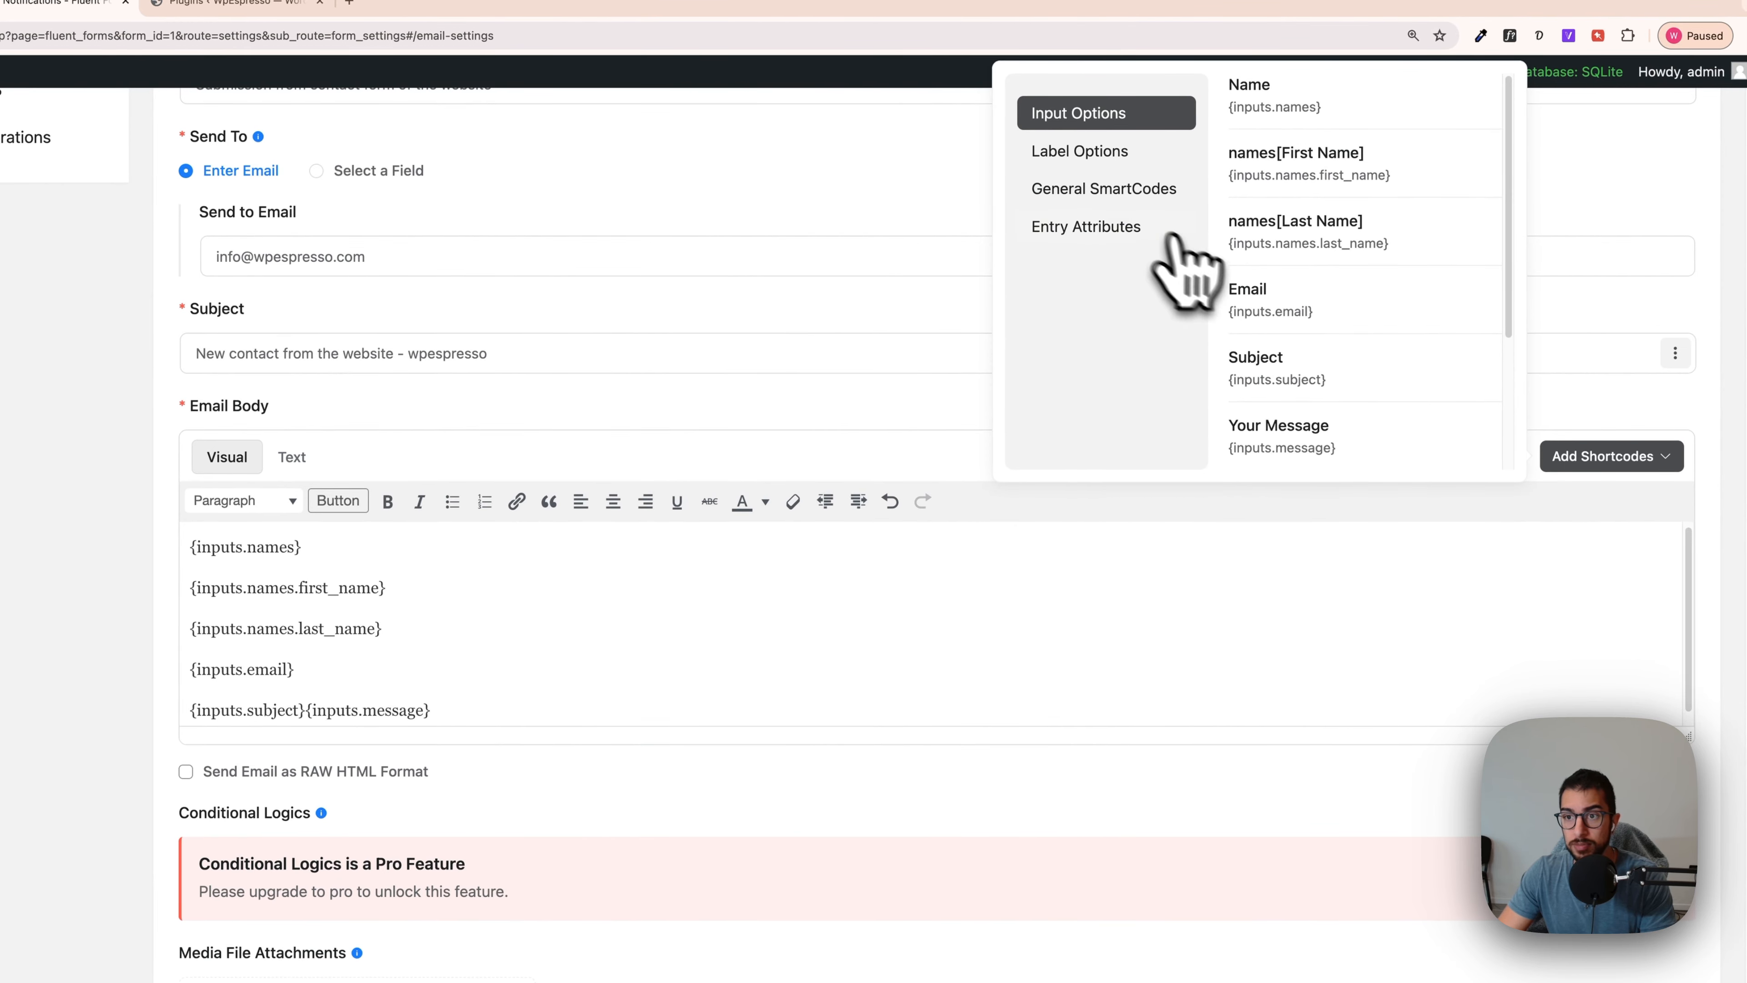
{"action": "left_click", "coordinate": [1074, 161]}
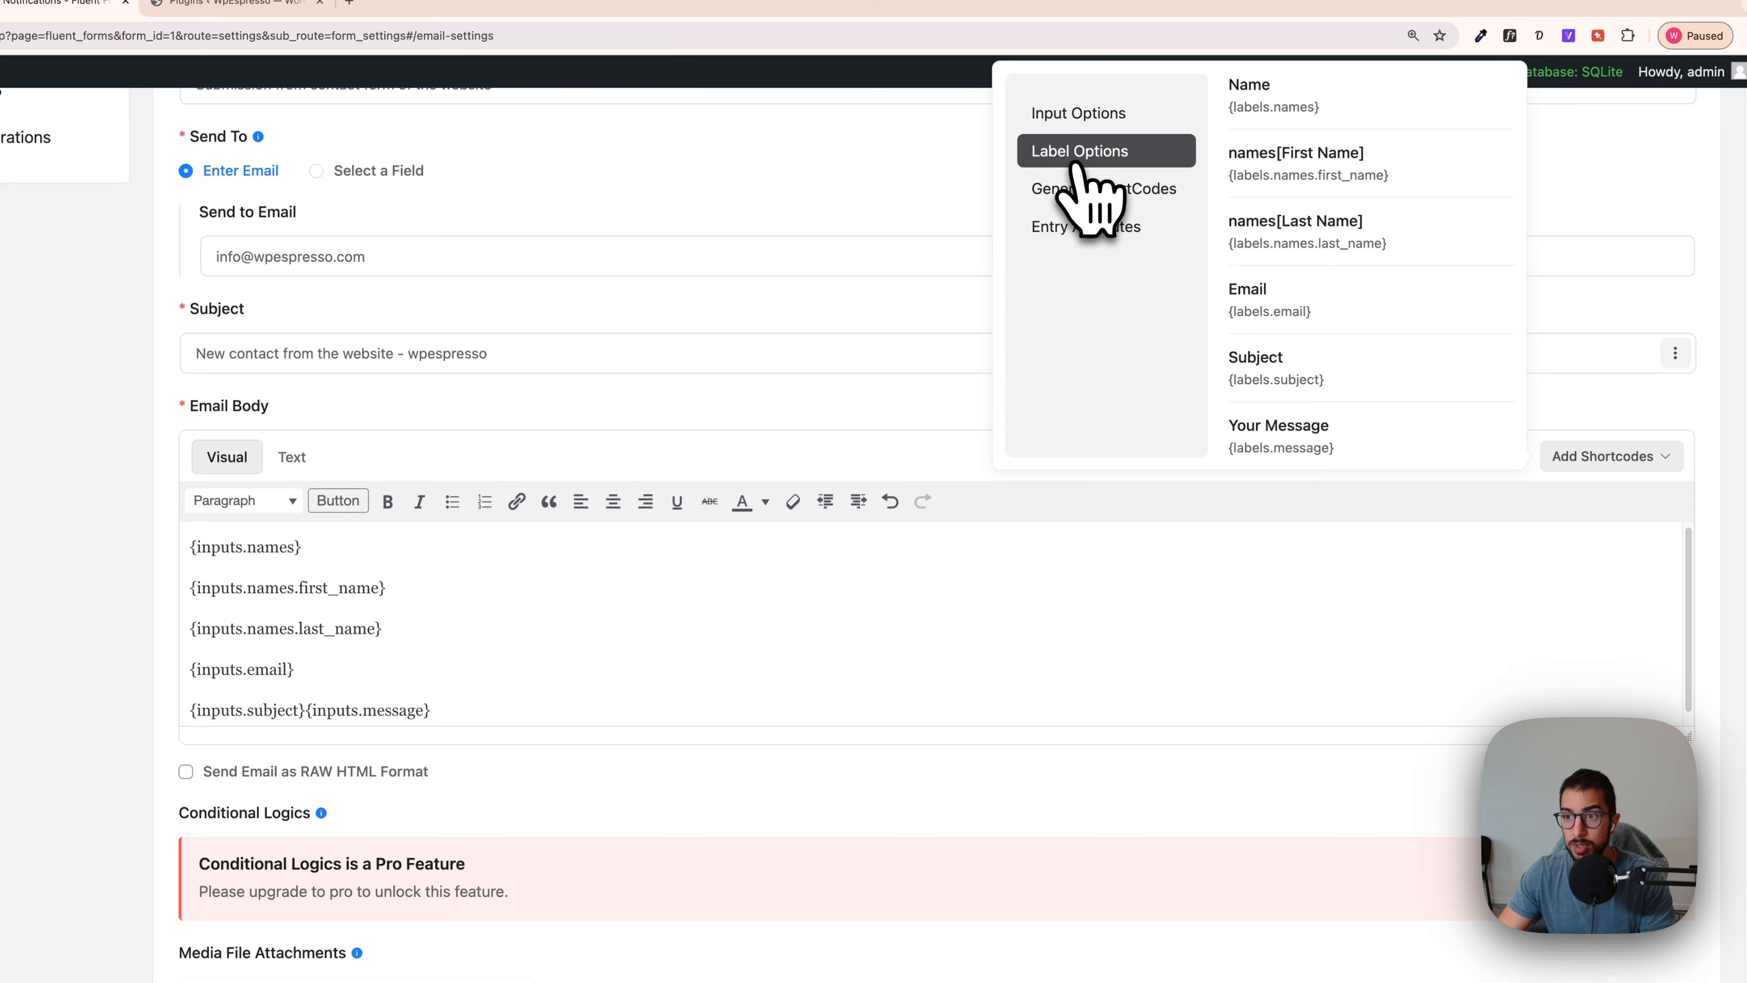
{"action": "left_click", "coordinate": [1083, 189]}
{"action": "left_click", "coordinate": [1086, 230]}
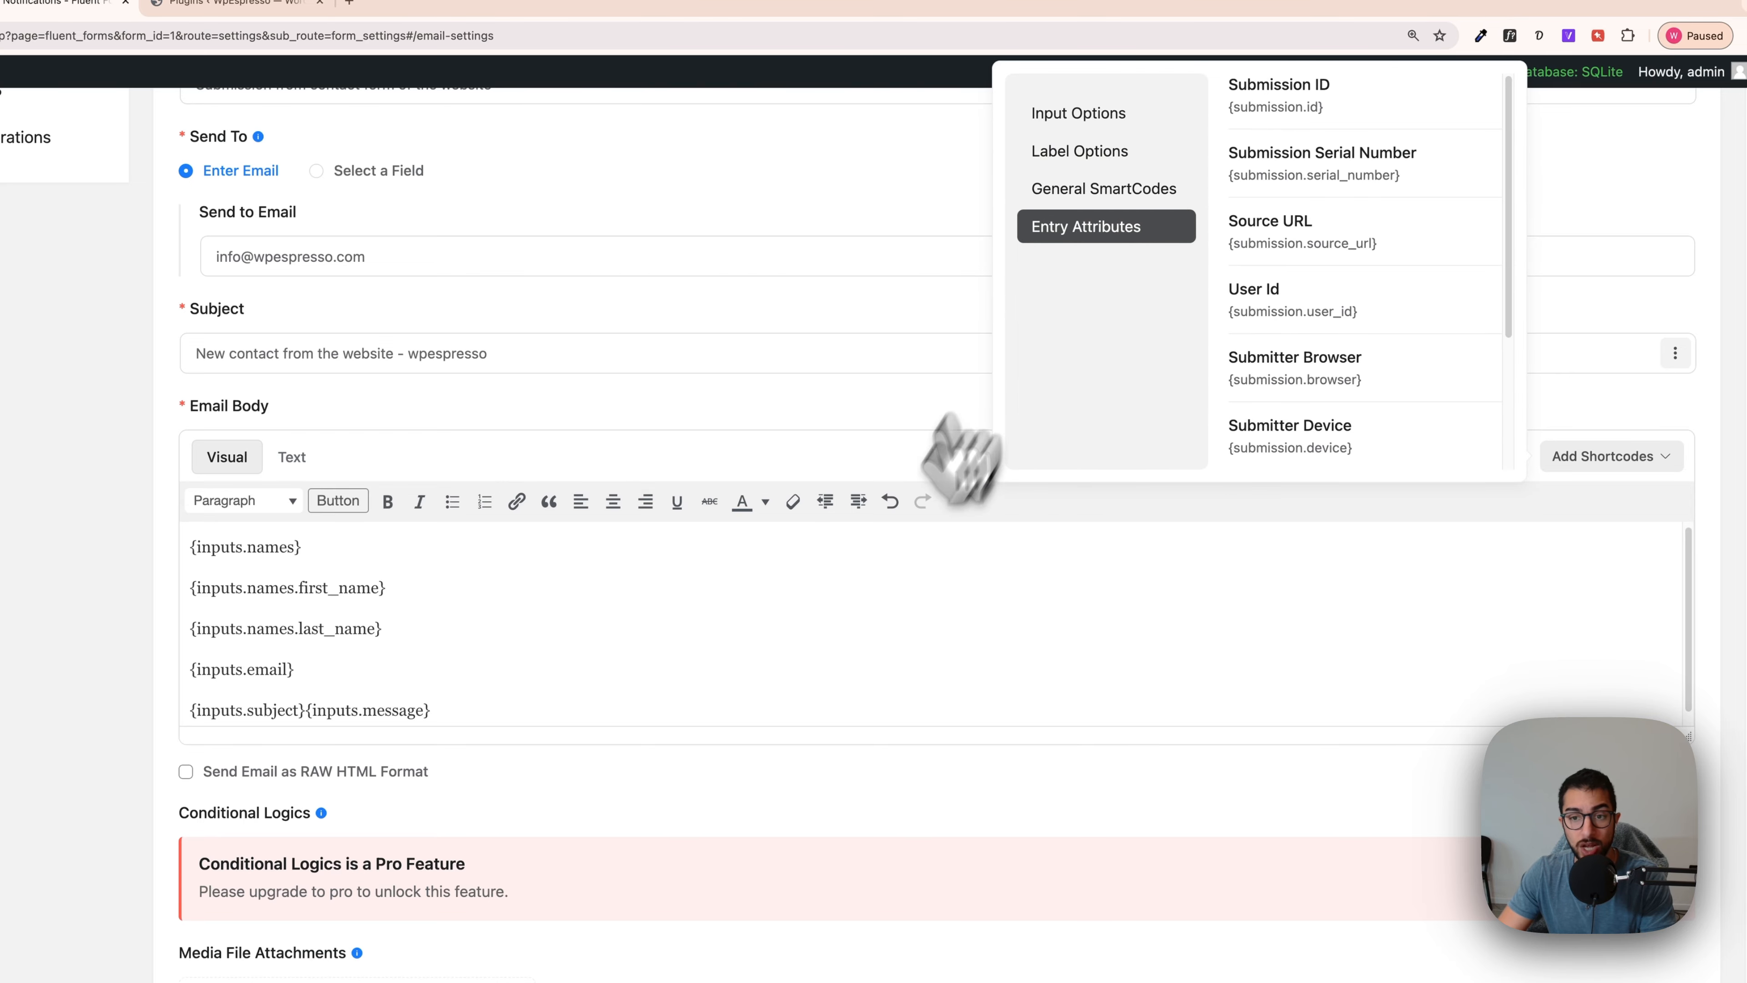
{"action": "left_click", "coordinate": [854, 472]}
{"action": "scroll", "coordinate": [523, 713], "scroll_direction": "down", "scroll_amount": 3}
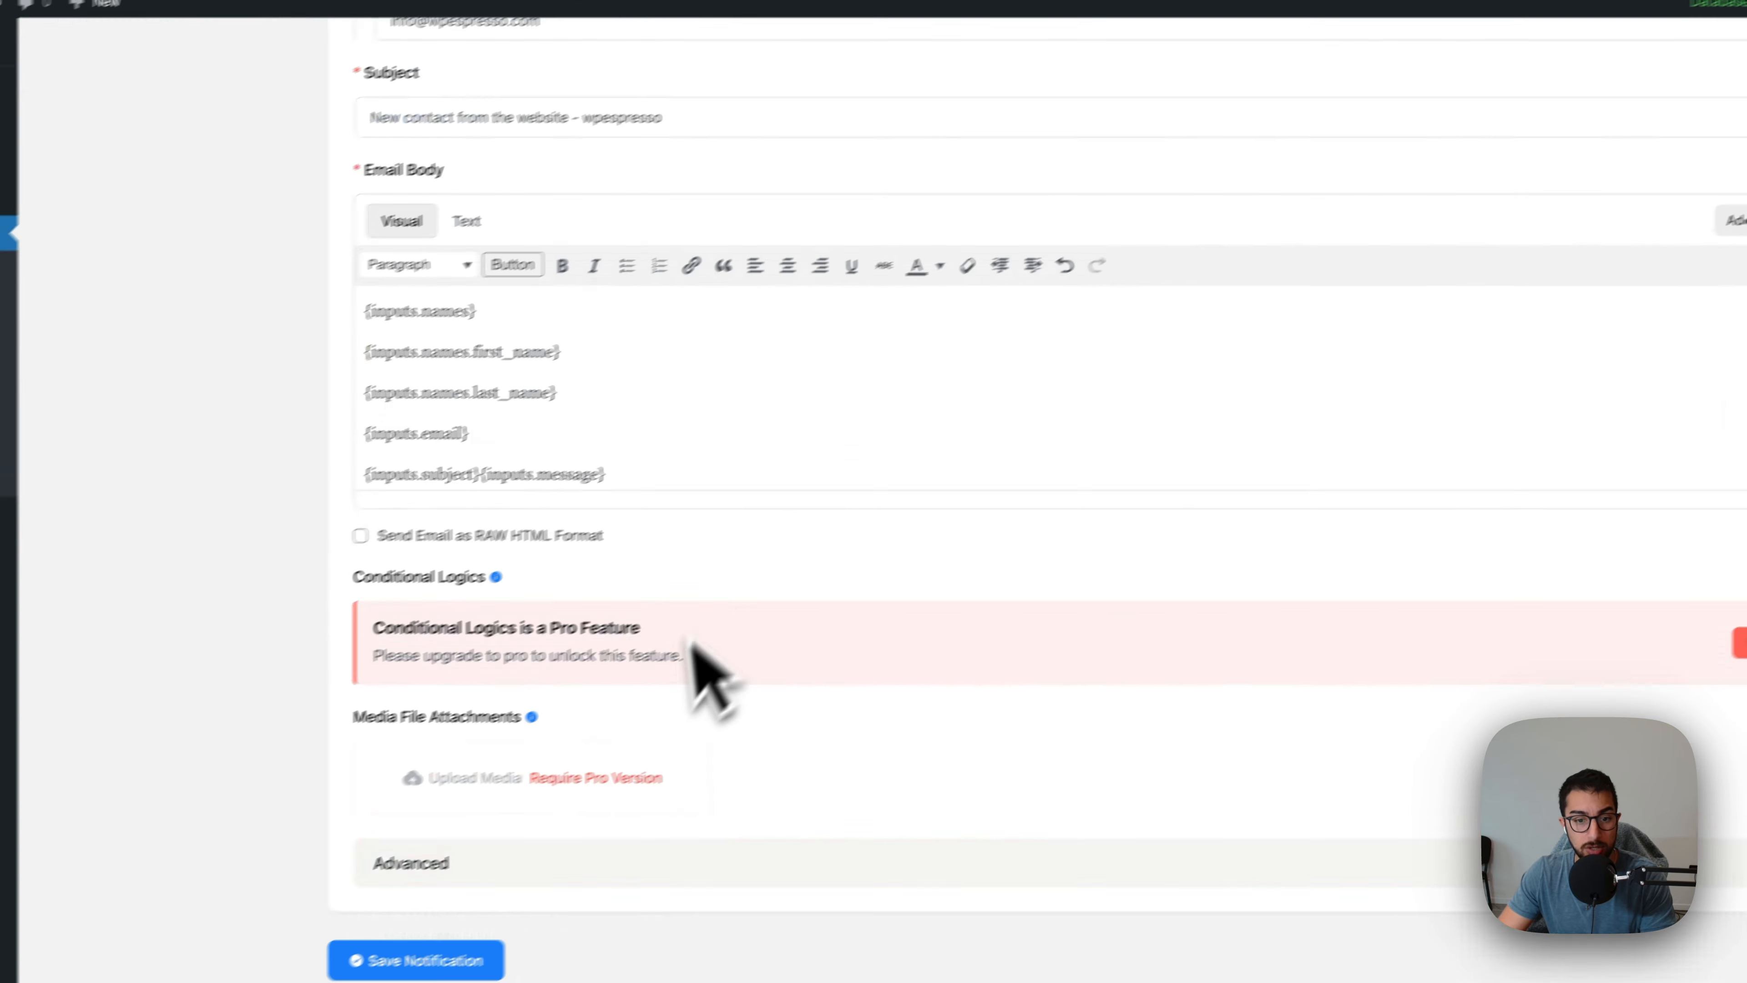
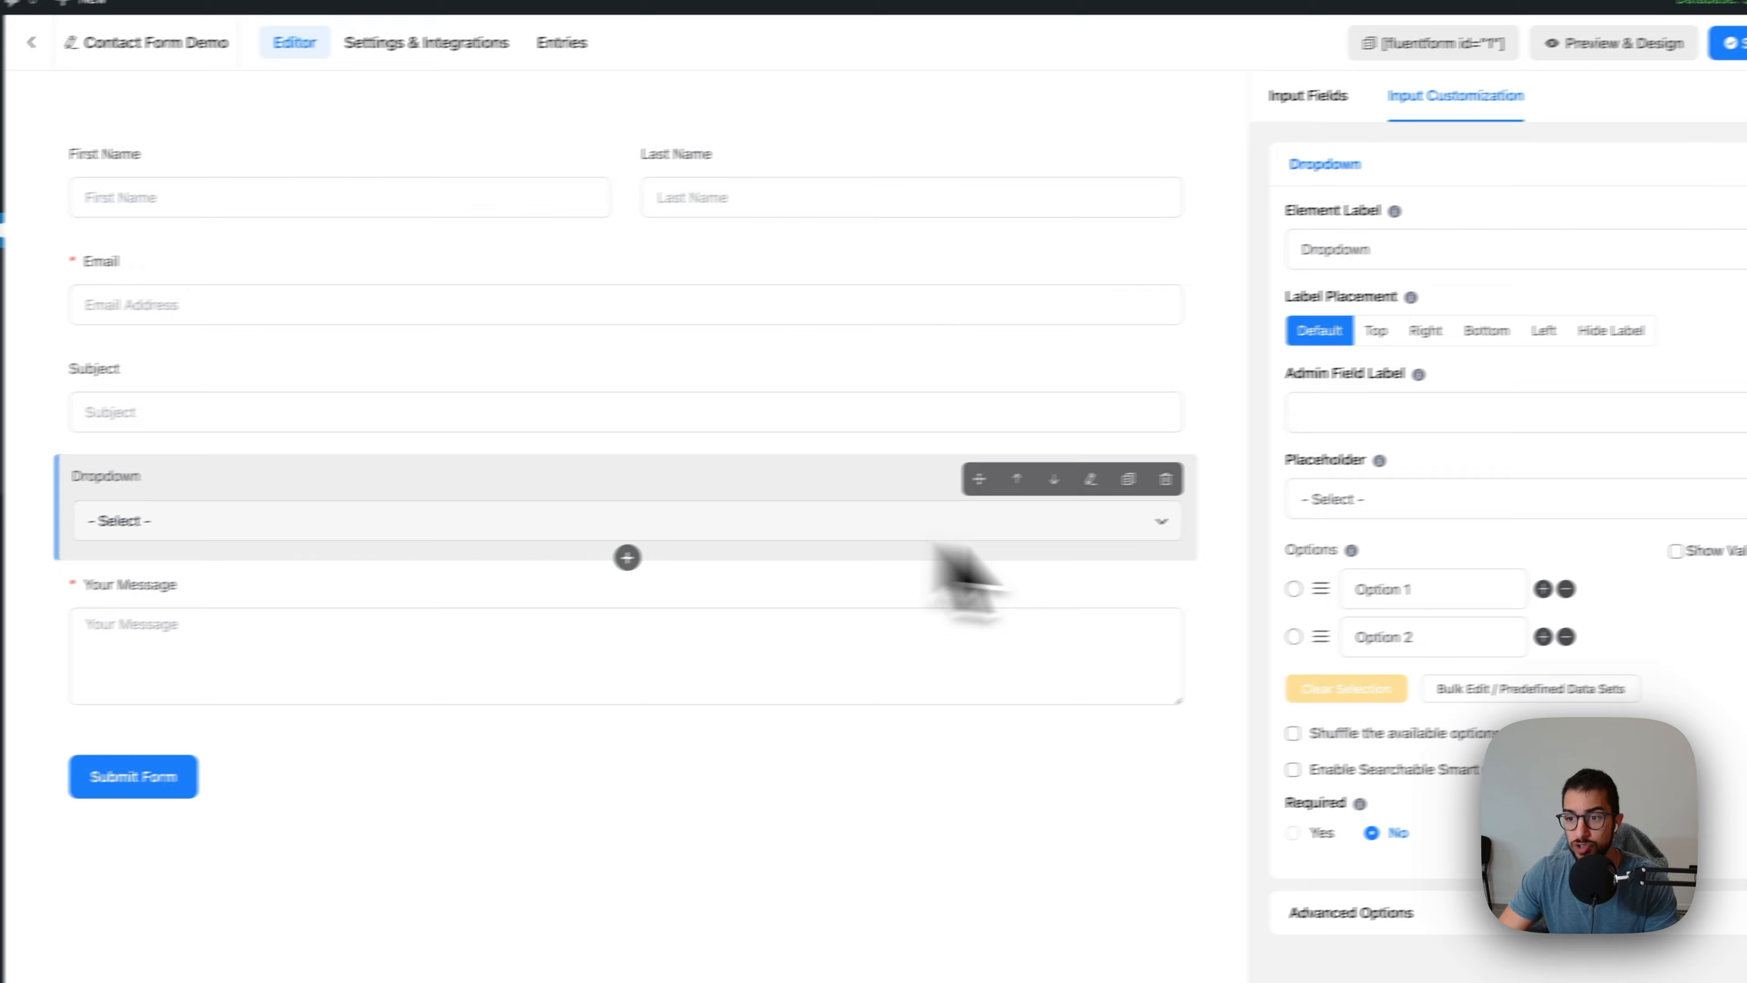
Step: Check the dropdown's label and placeholder settings, then rename its options to 'Administration' and 'Sales'
{"action": "triple_click", "coordinate": [1428, 588]}
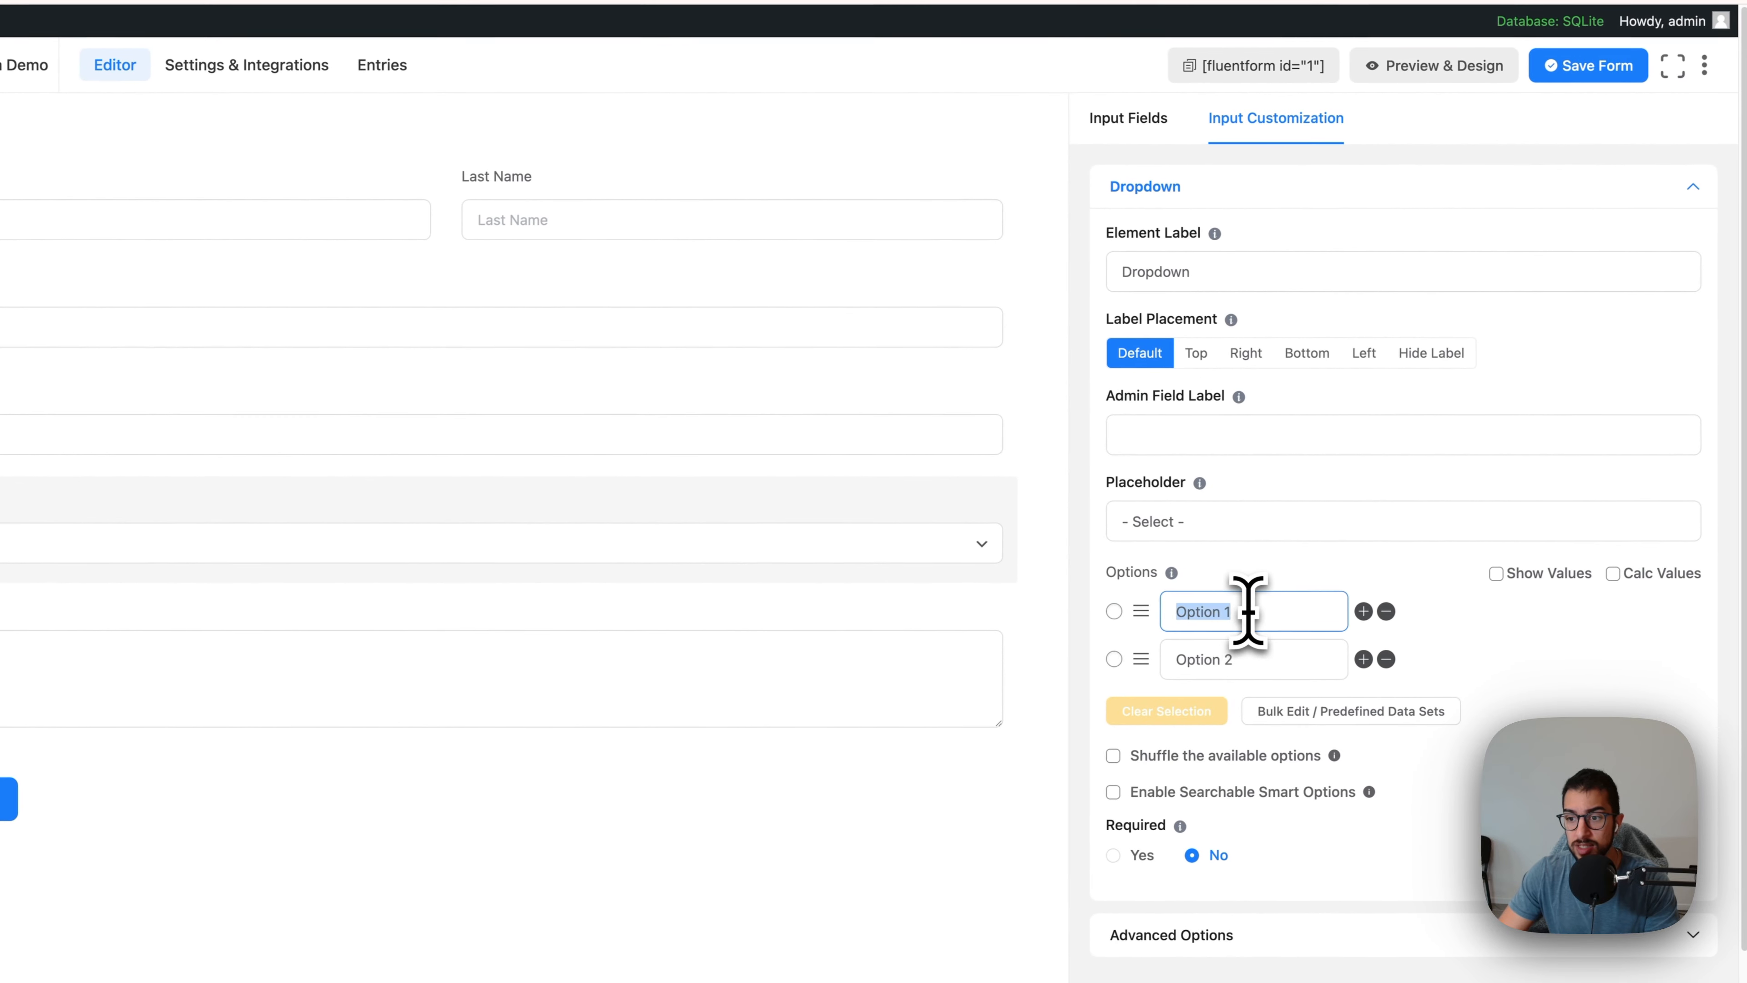
{"action": "triple_click", "coordinate": [1242, 659]}
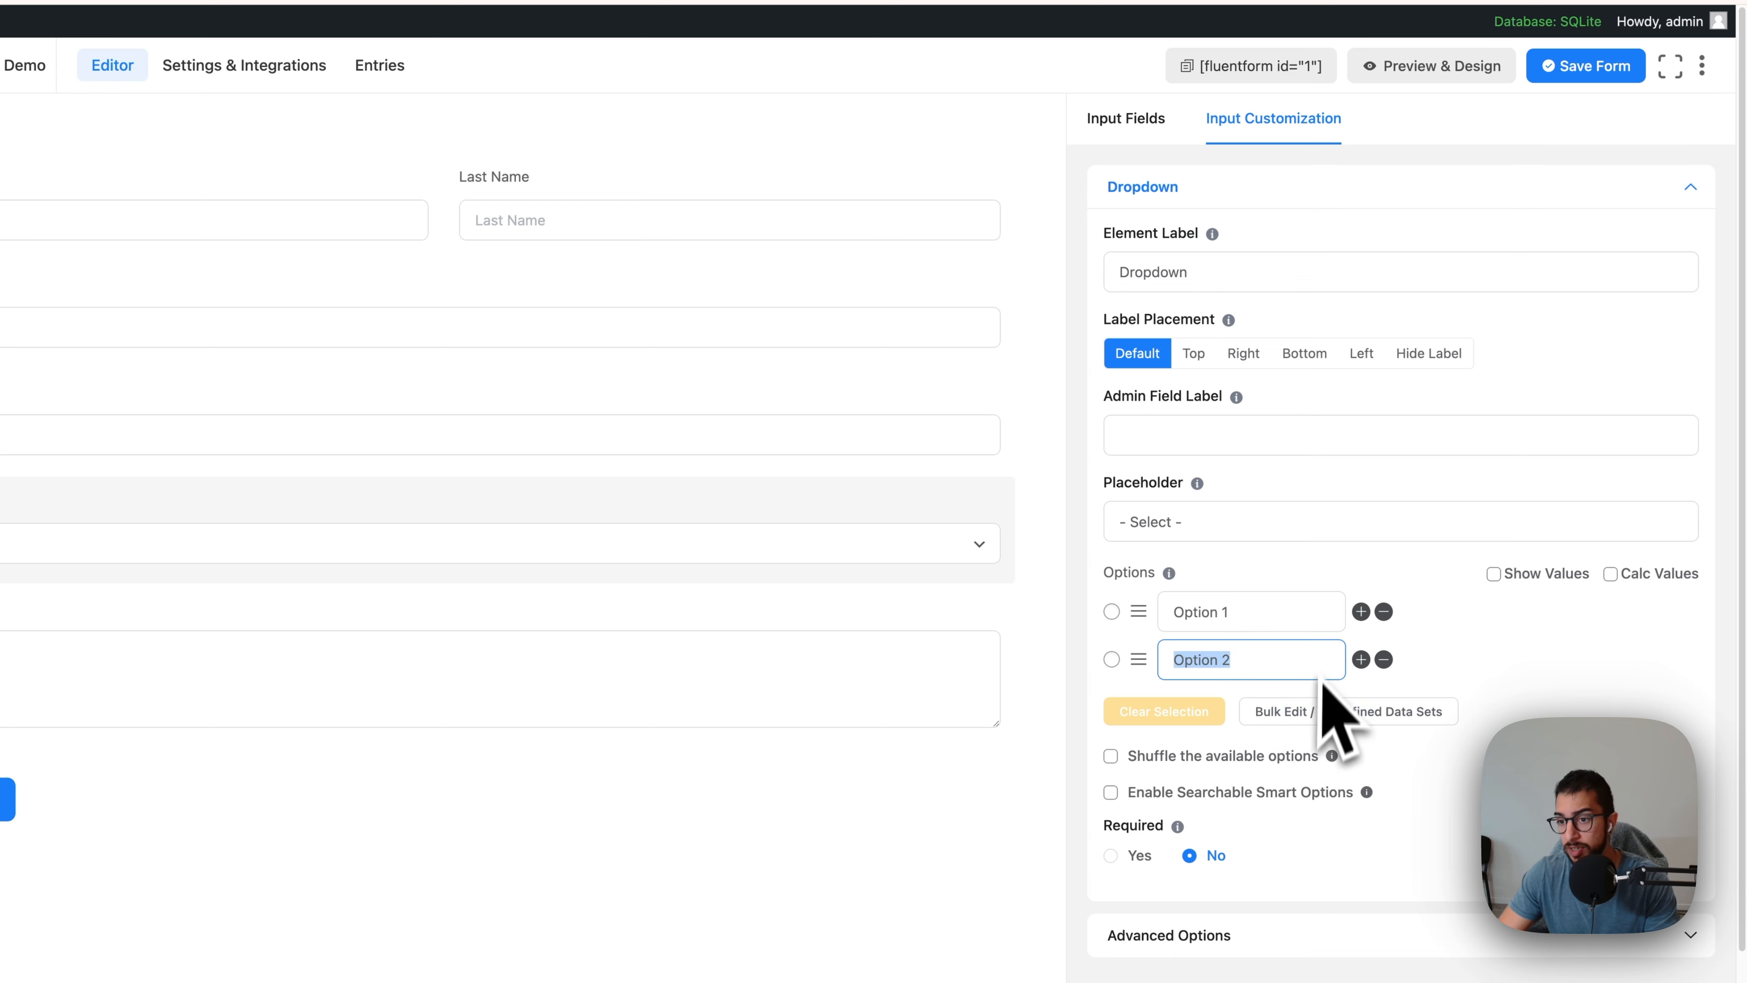
{"action": "left_click", "coordinate": [1187, 275]}
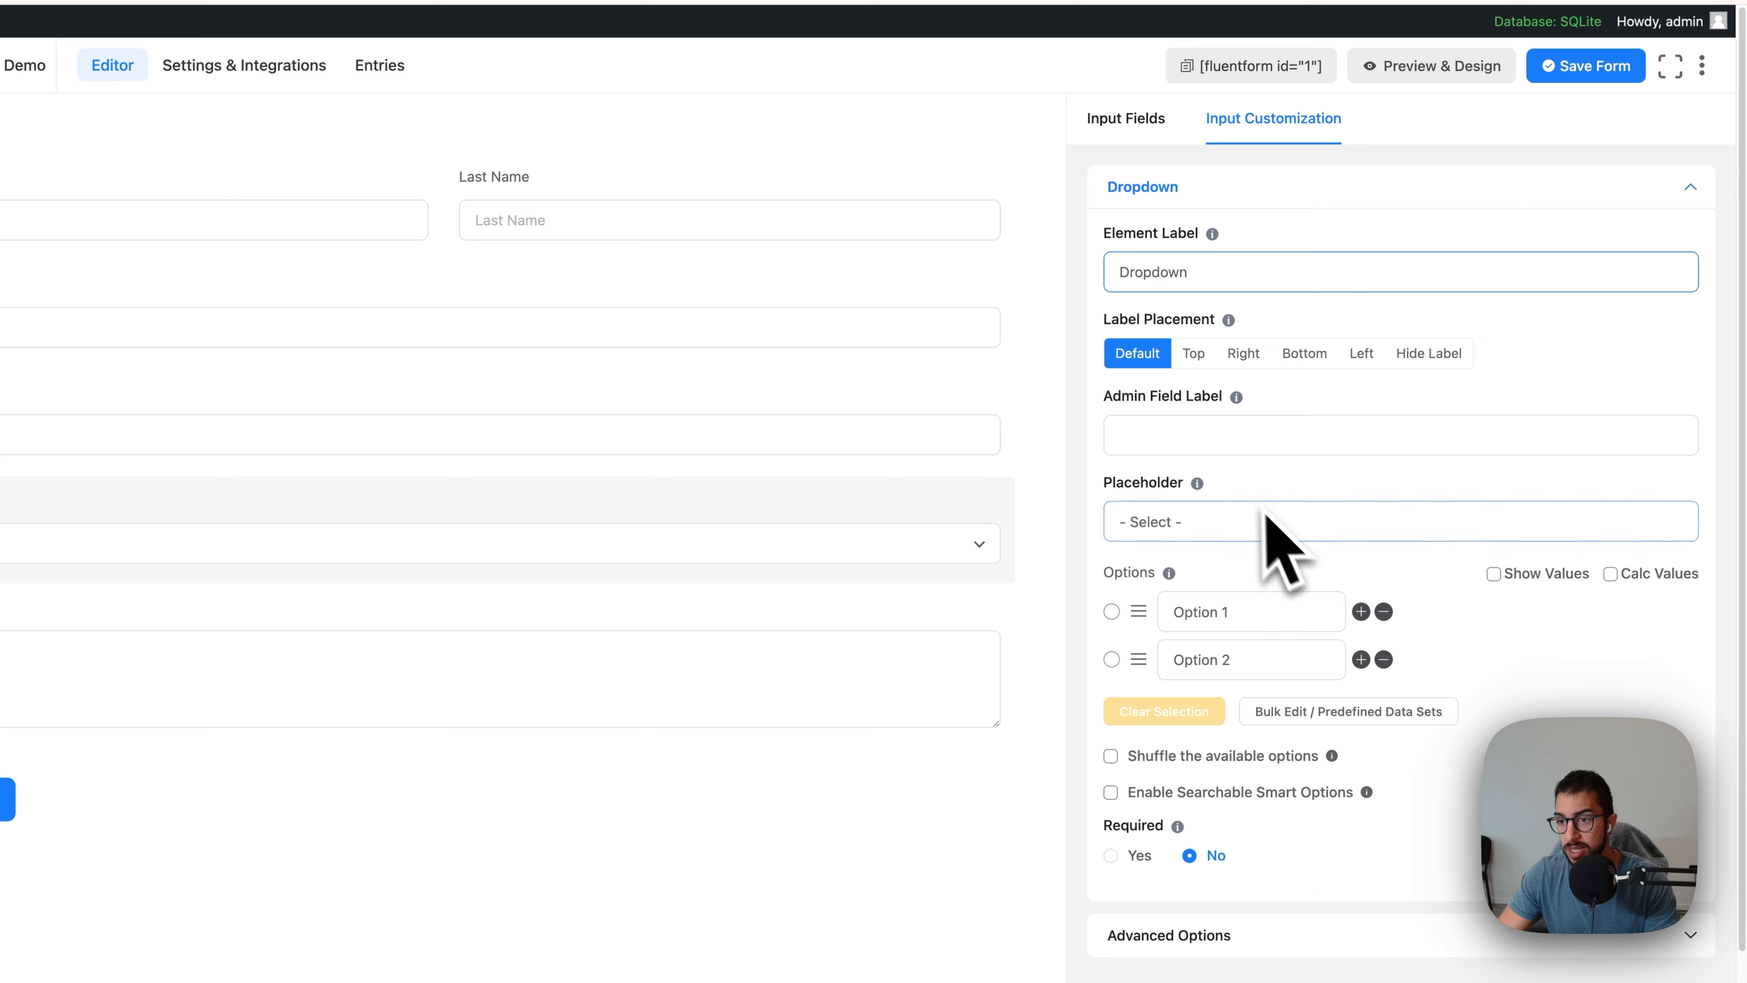
{"action": "left_click", "coordinate": [1238, 434]}
{"action": "left_click", "coordinate": [1280, 409]}
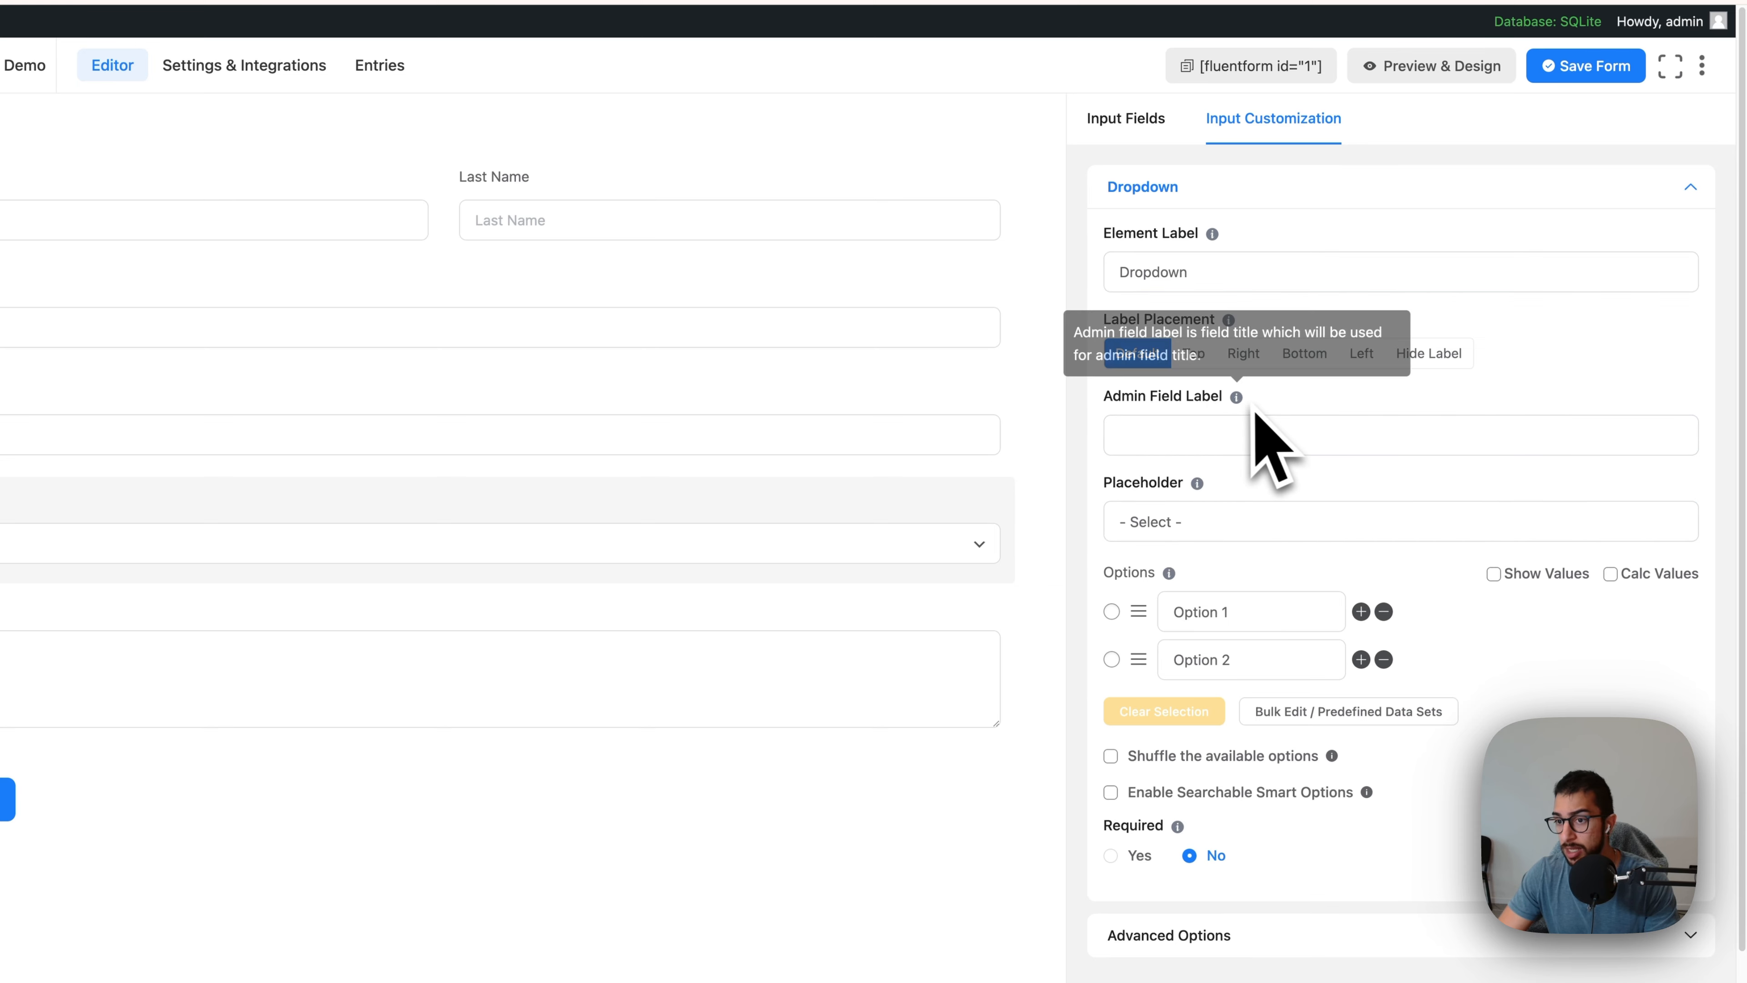
{"action": "left_click", "coordinate": [1246, 603]}
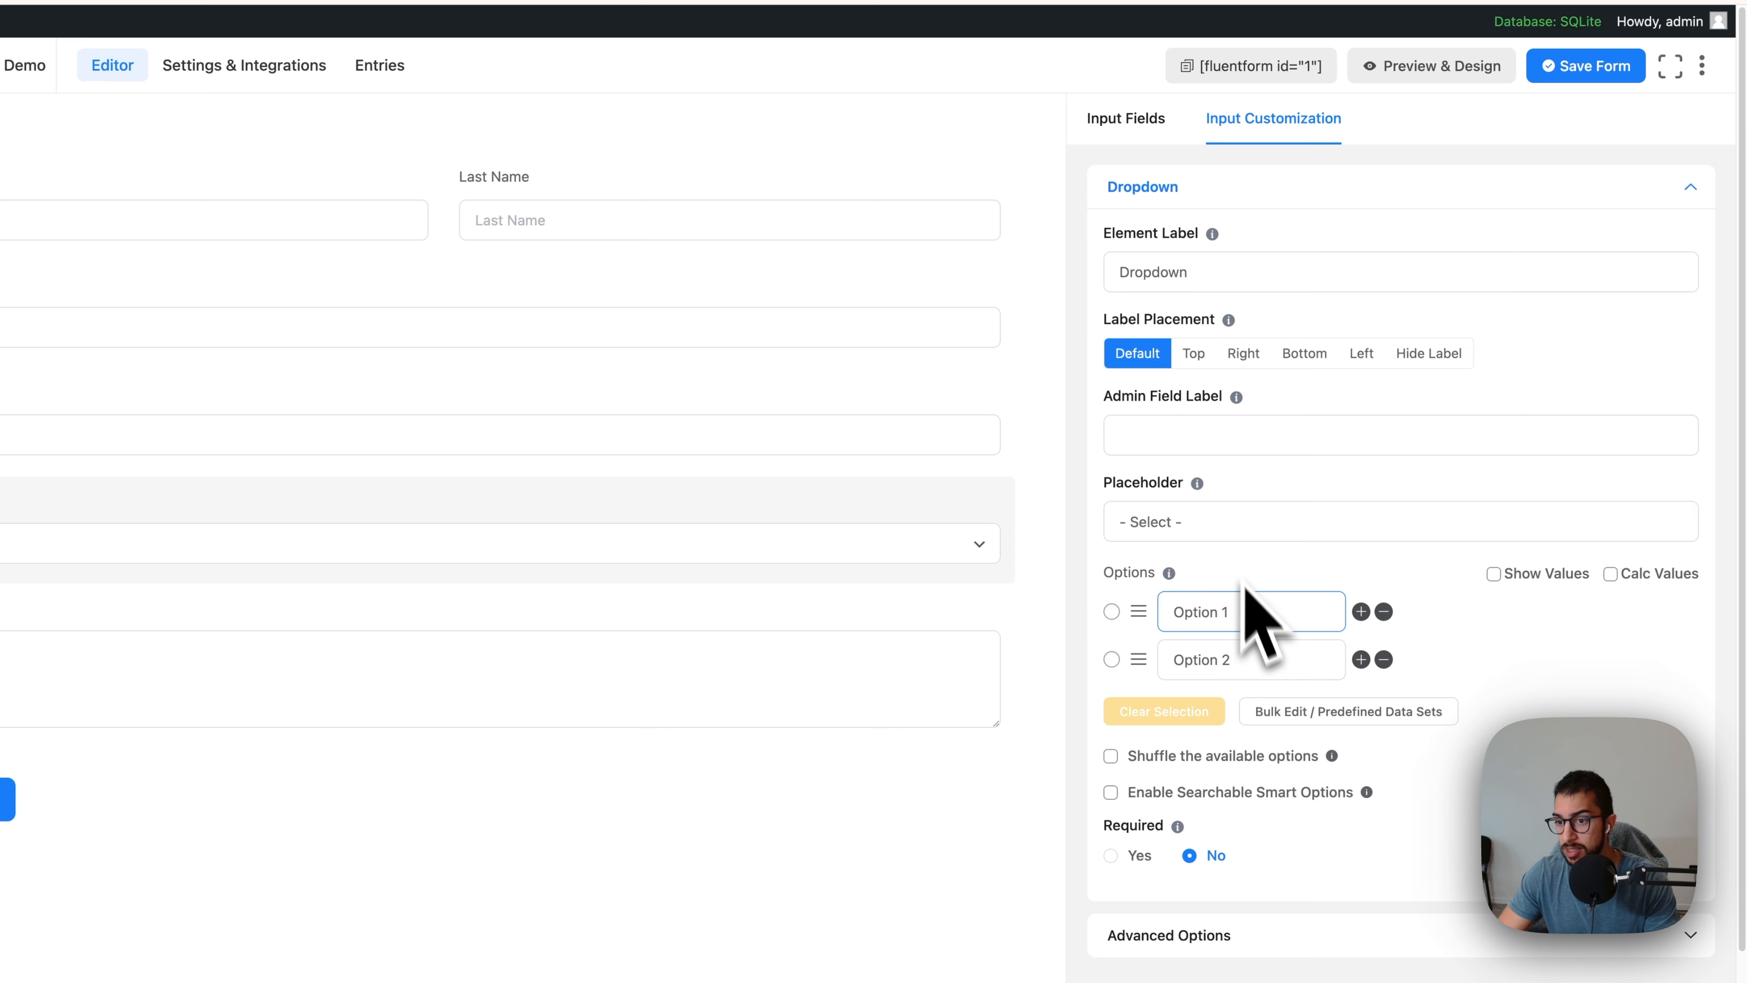
{"action": "left_click", "coordinate": [1194, 521]}
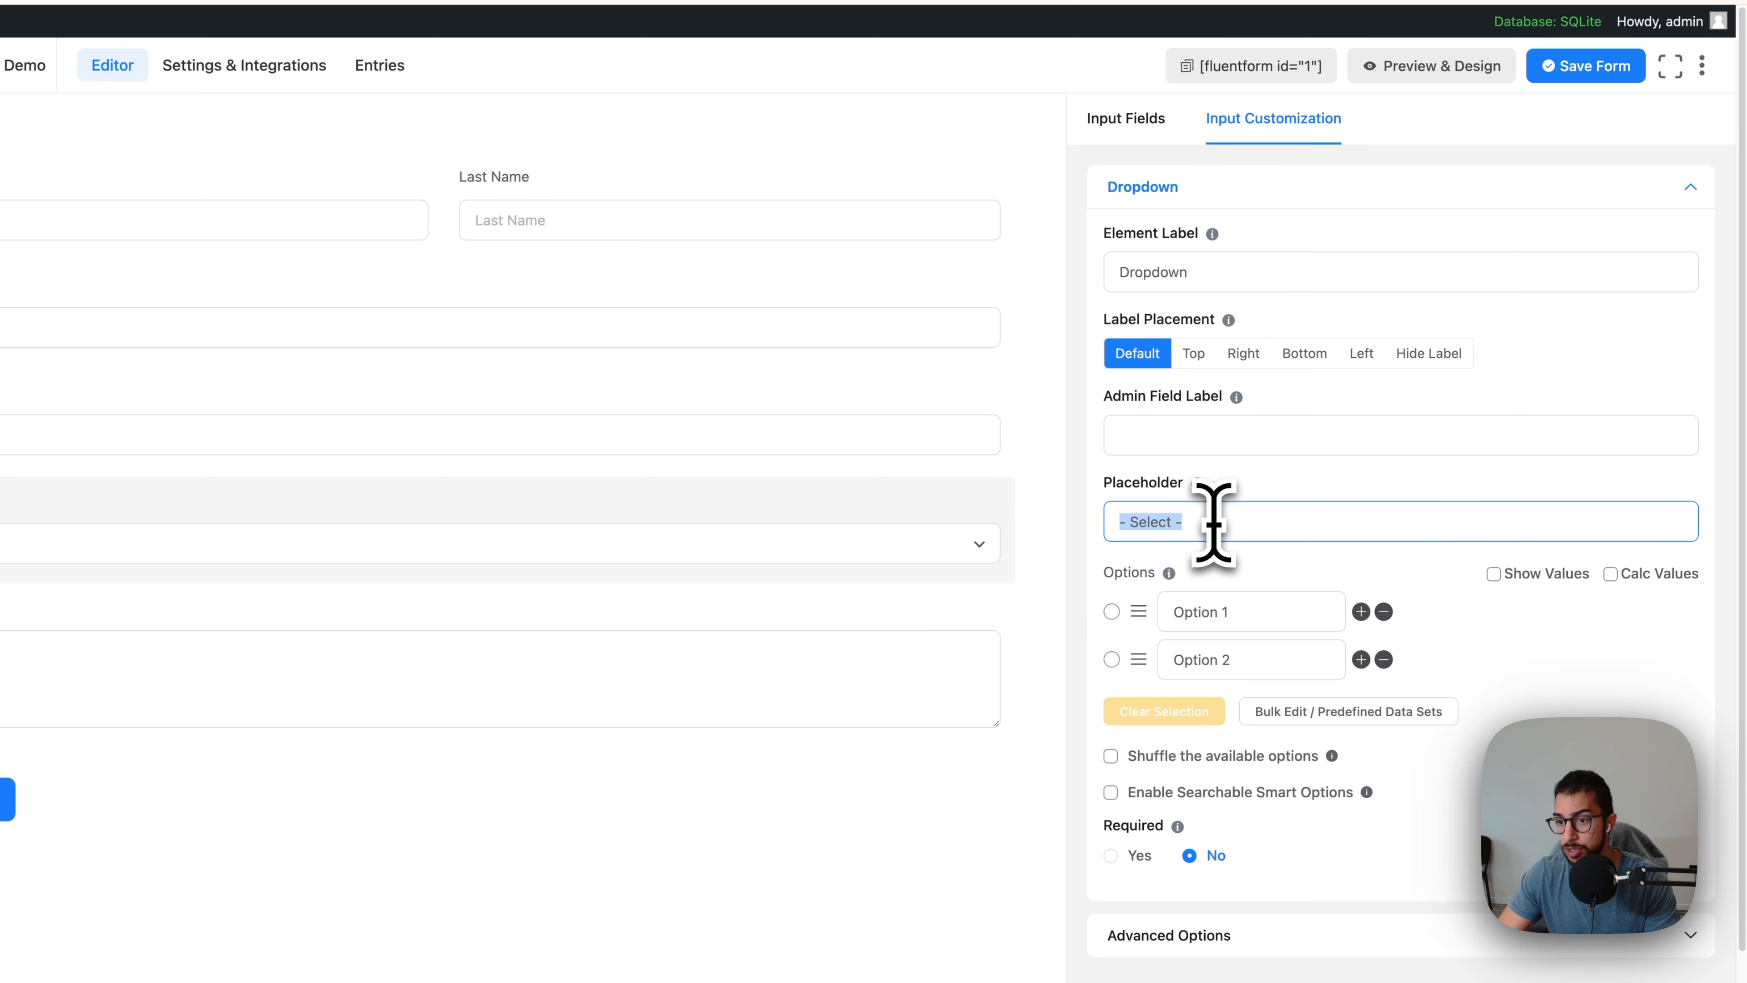
{"action": "left_click", "coordinate": [1240, 584]}
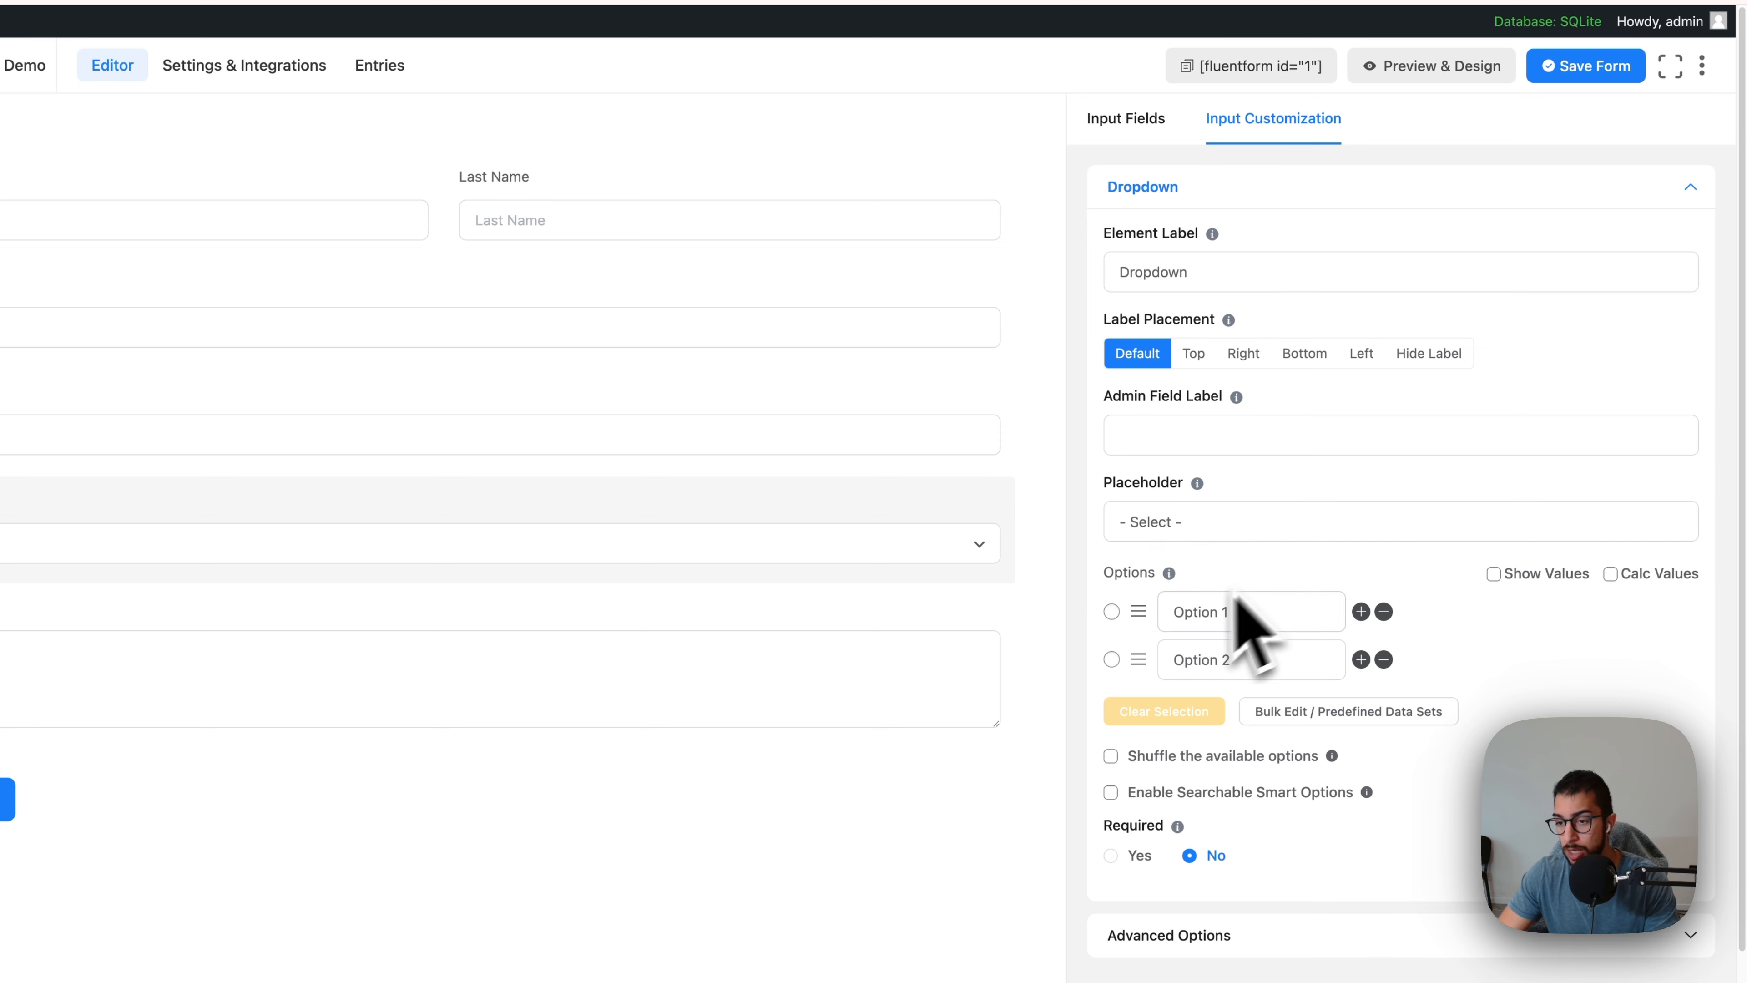
{"action": "triple_click", "coordinate": [1231, 613]}
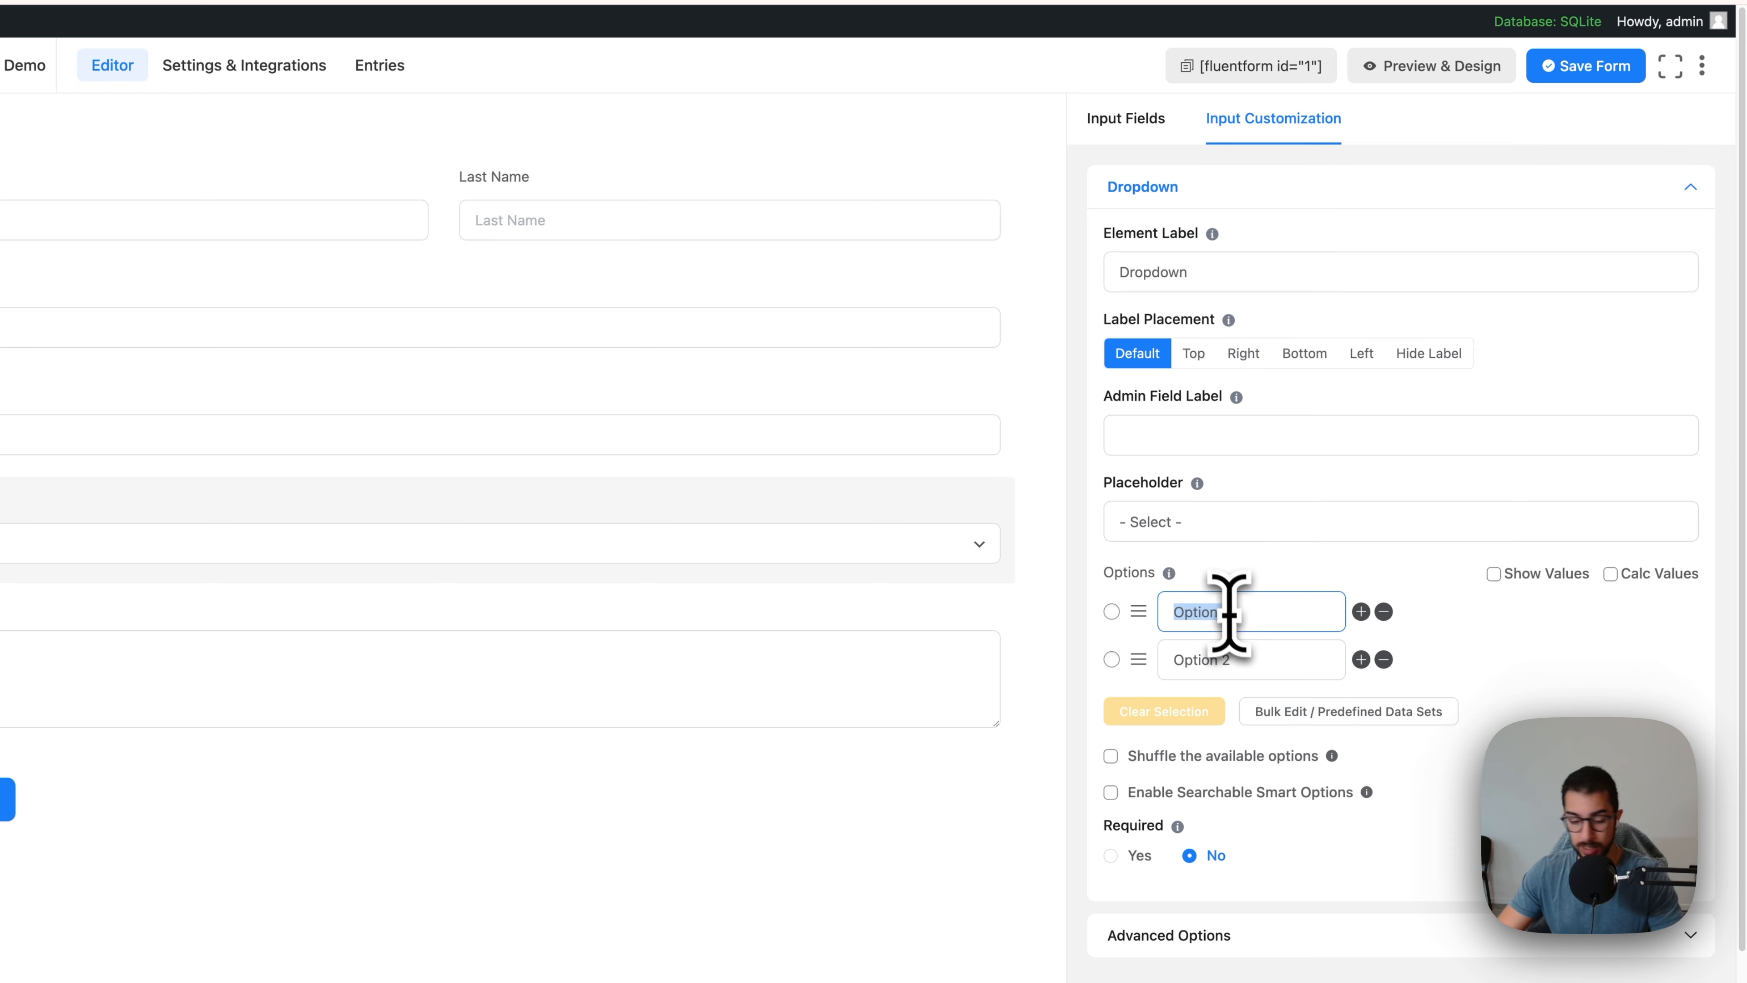
{"action": "type", "text": "Adm"}
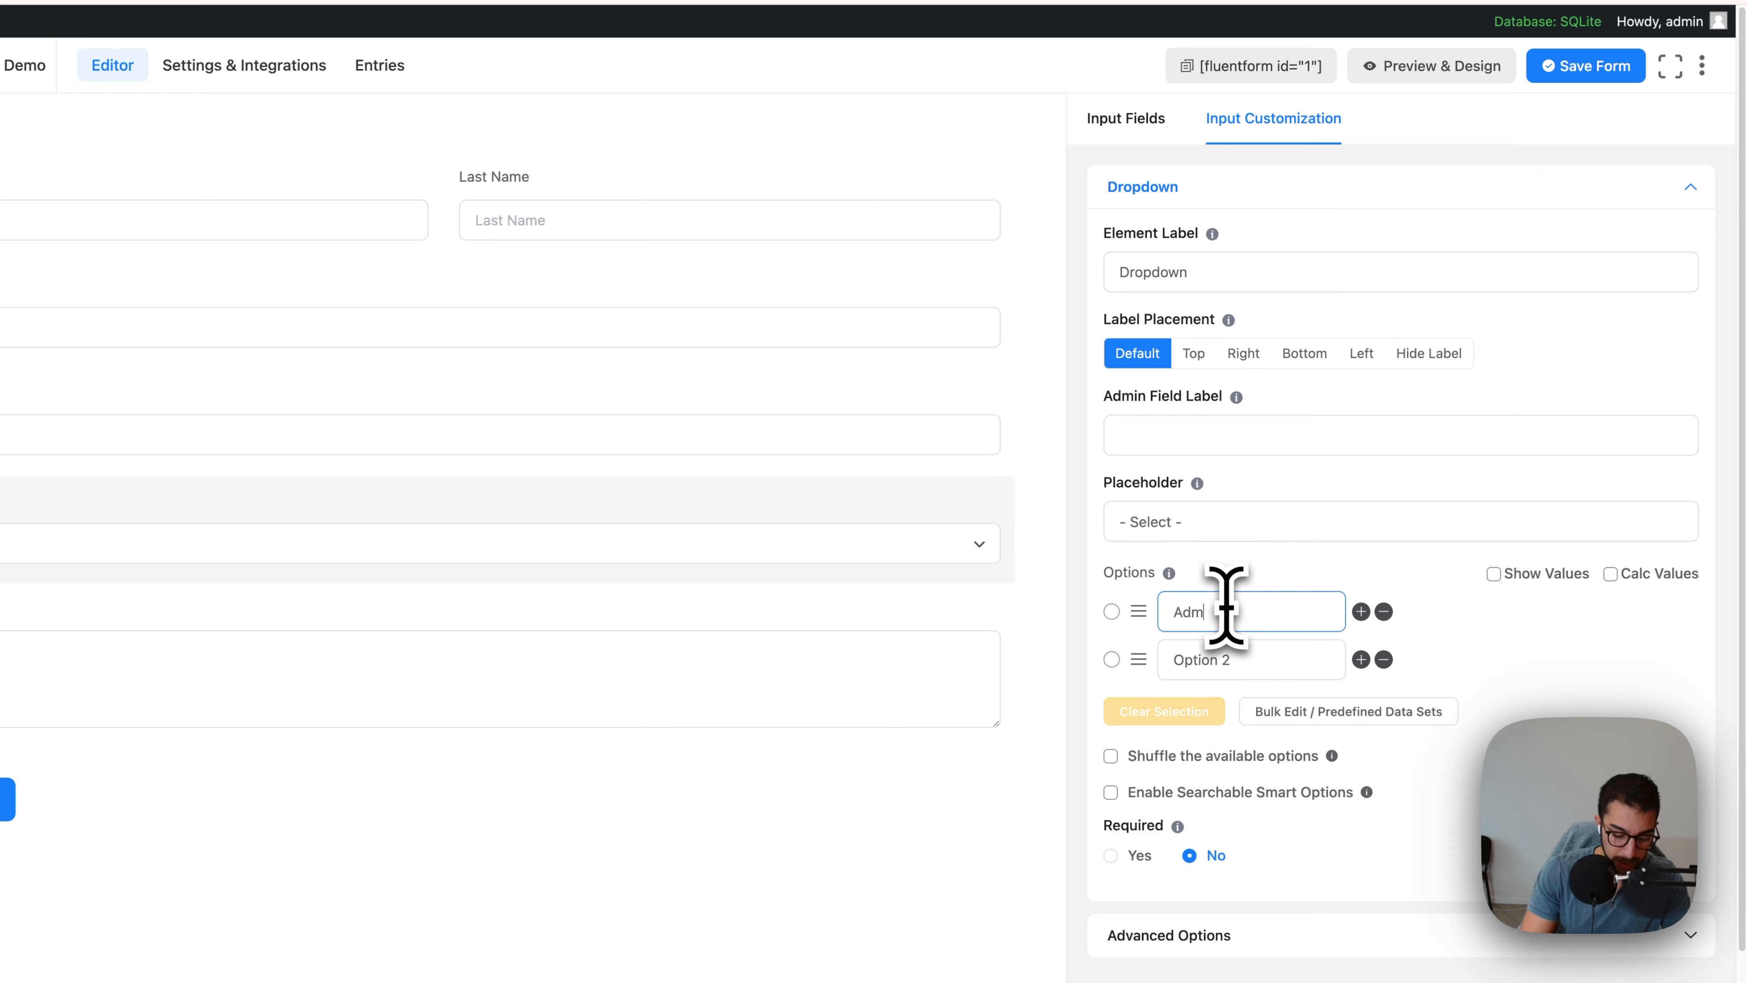
{"action": "type", "text": "inistrations"}
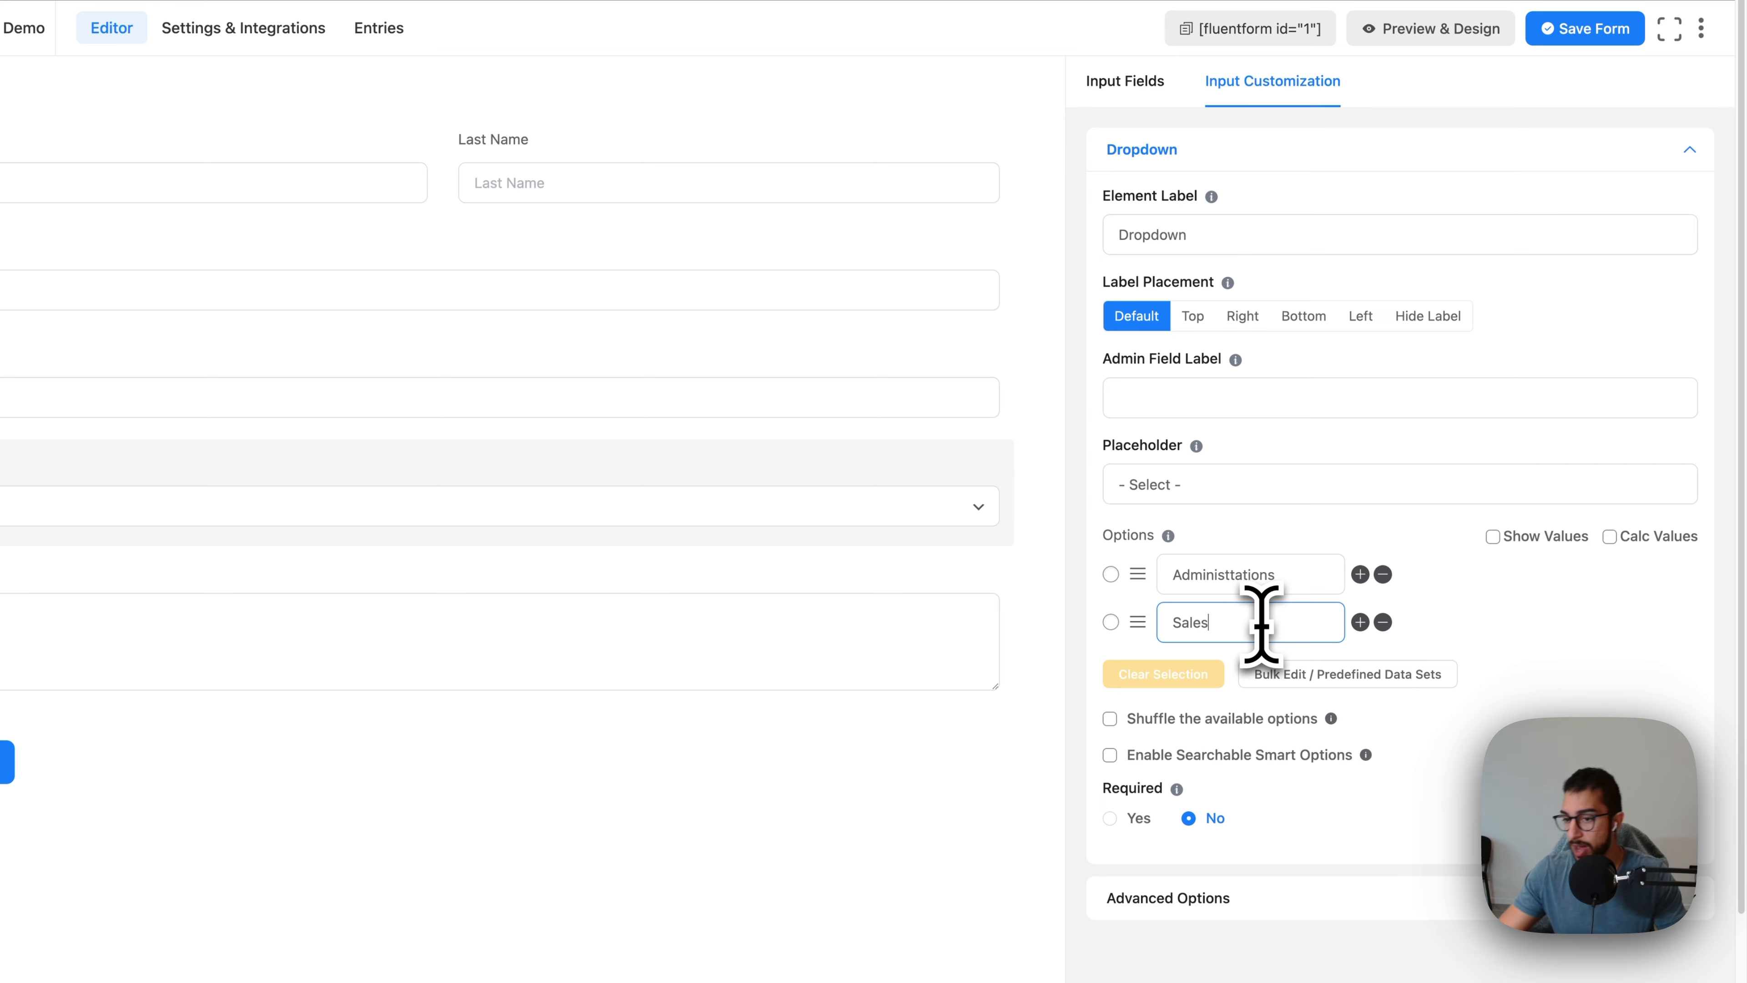
{"action": "left_click", "coordinate": [1507, 667]}
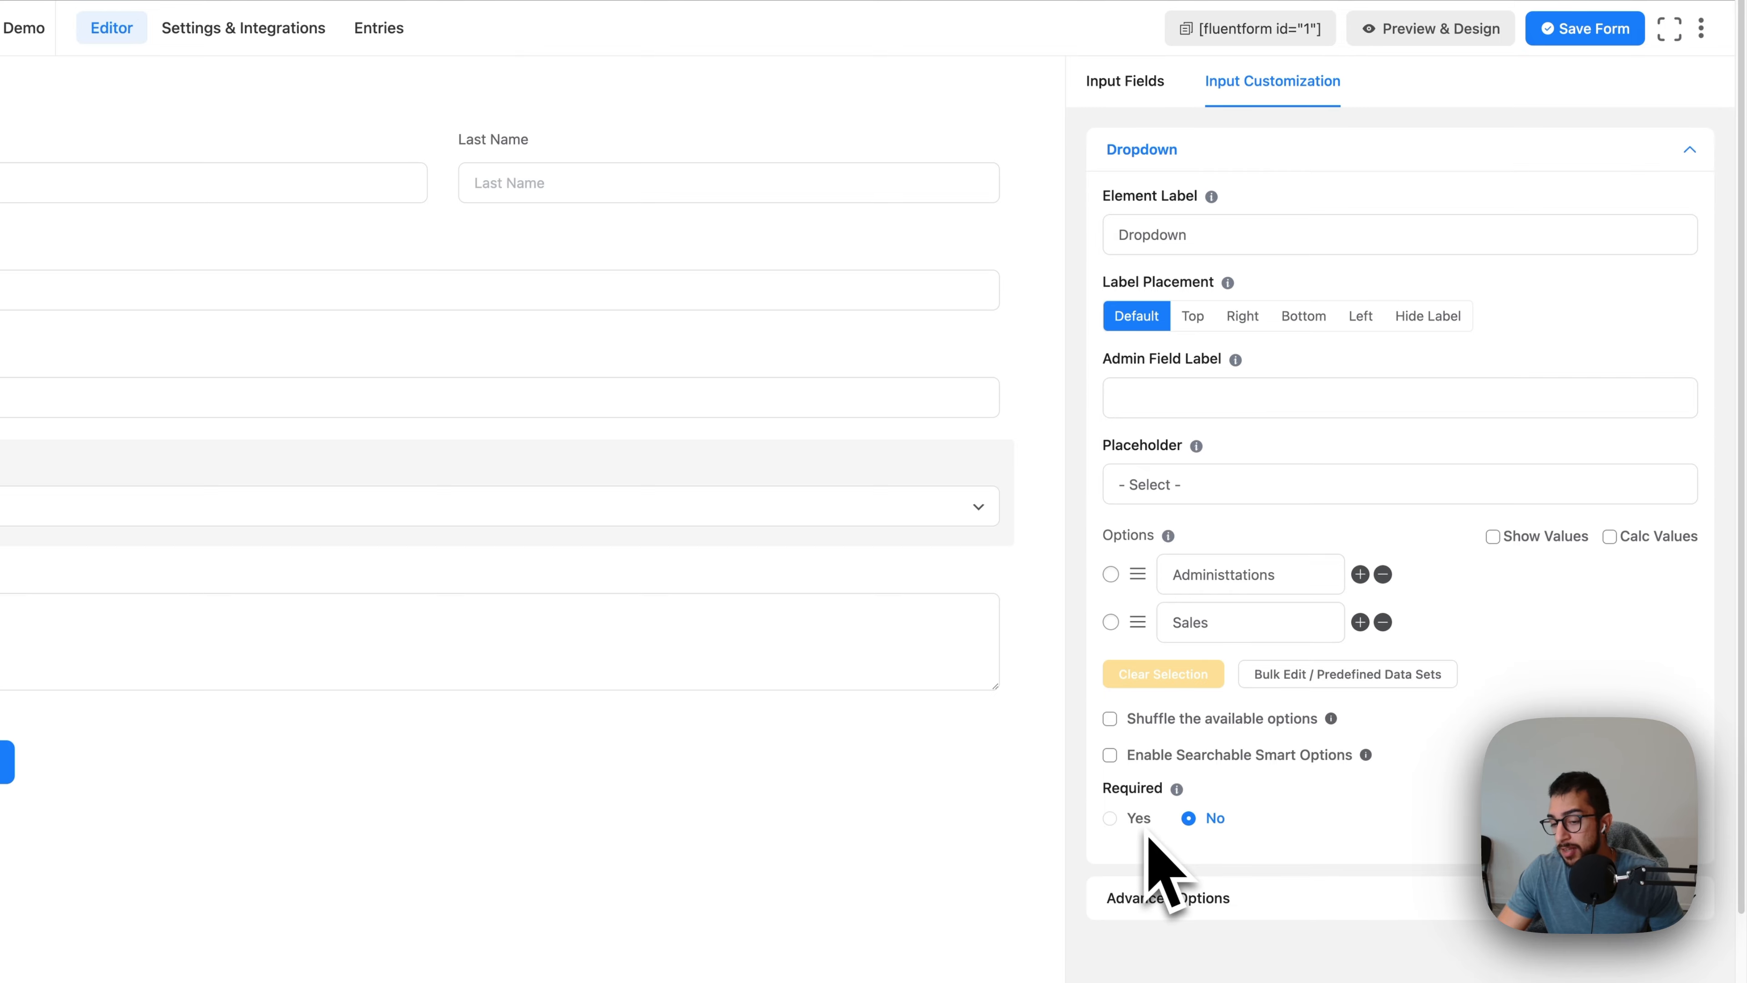
Step: Save the contact form and preview it in a new tab
{"action": "left_click", "coordinate": [1586, 39]}
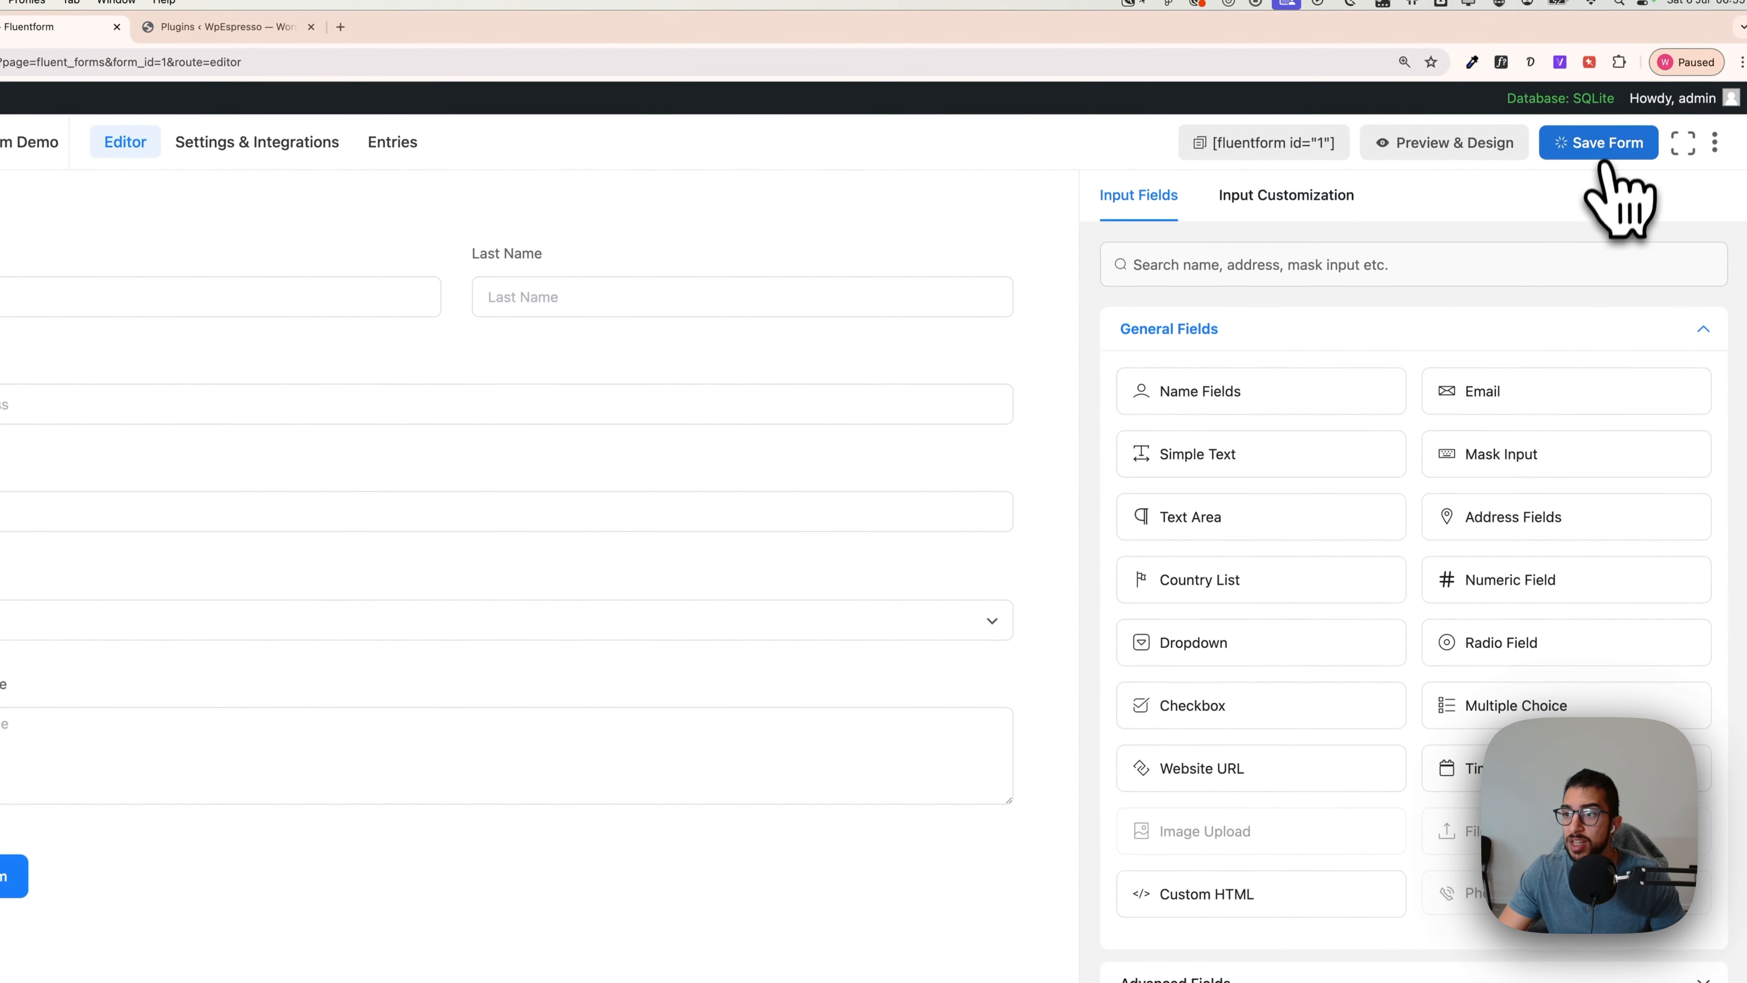
{"action": "left_click", "coordinate": [726, 660]}
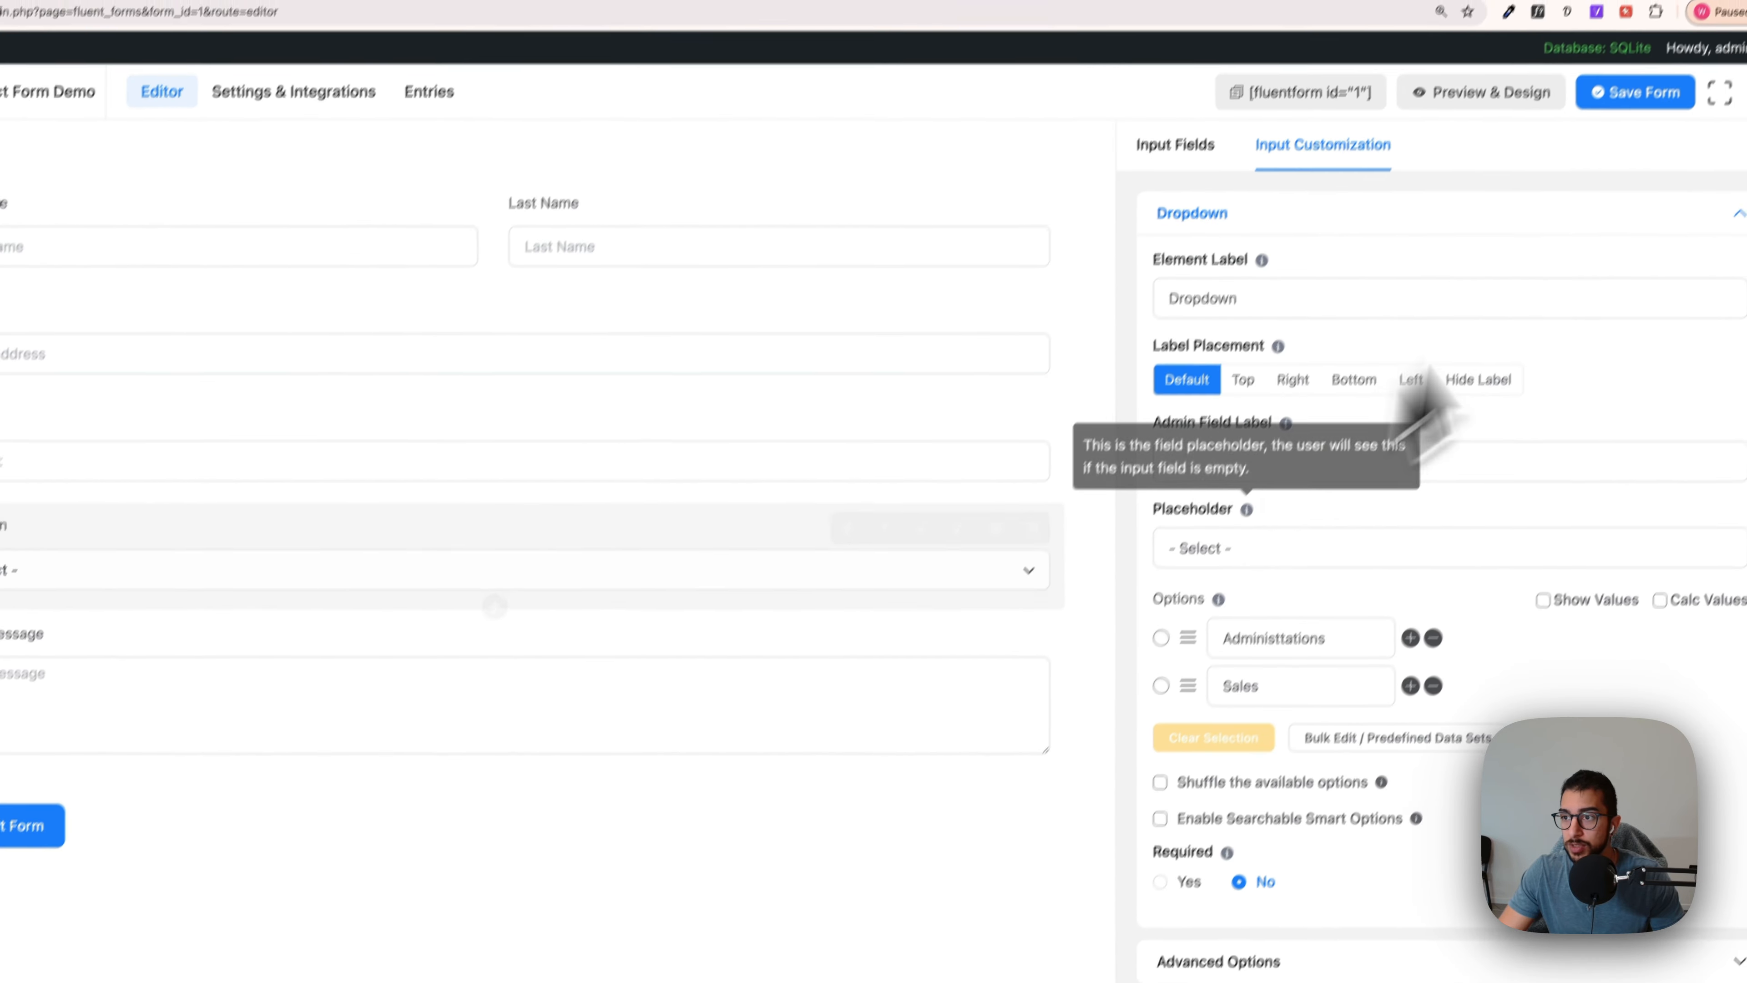
{"action": "left_click", "coordinate": [1523, 170]}
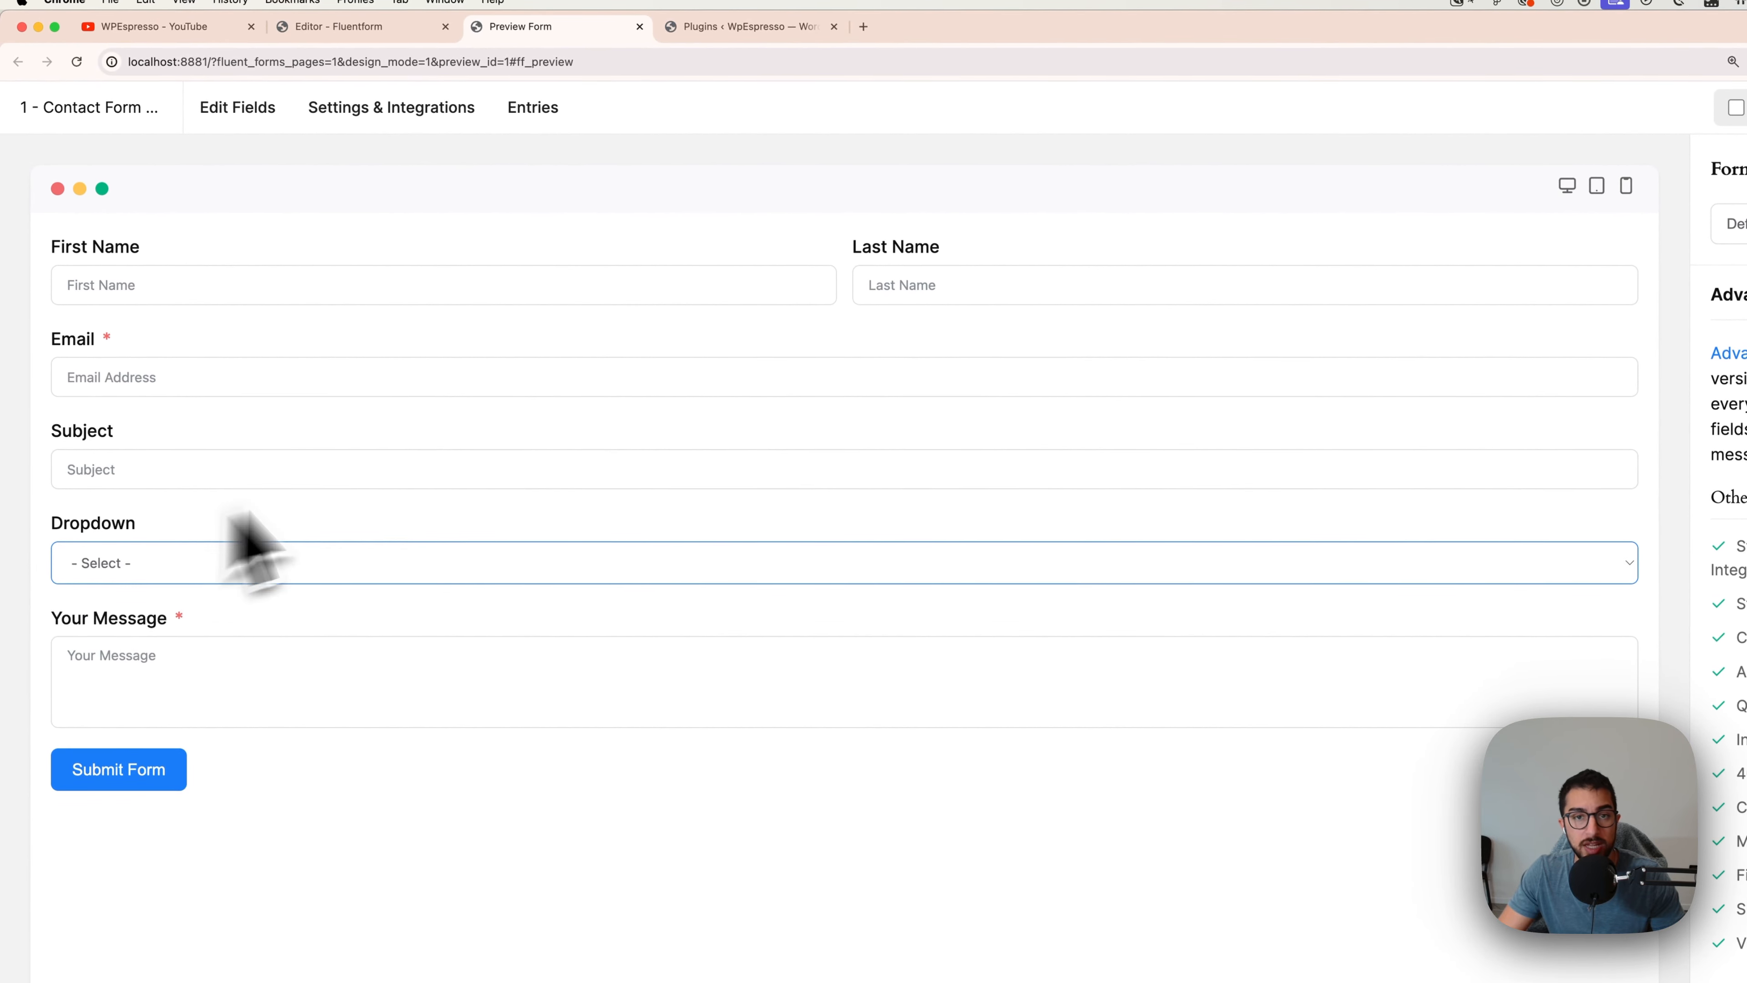
Step: Return to the form editor and browse the available field types and extra form options
{"action": "left_click", "coordinate": [339, 26]}
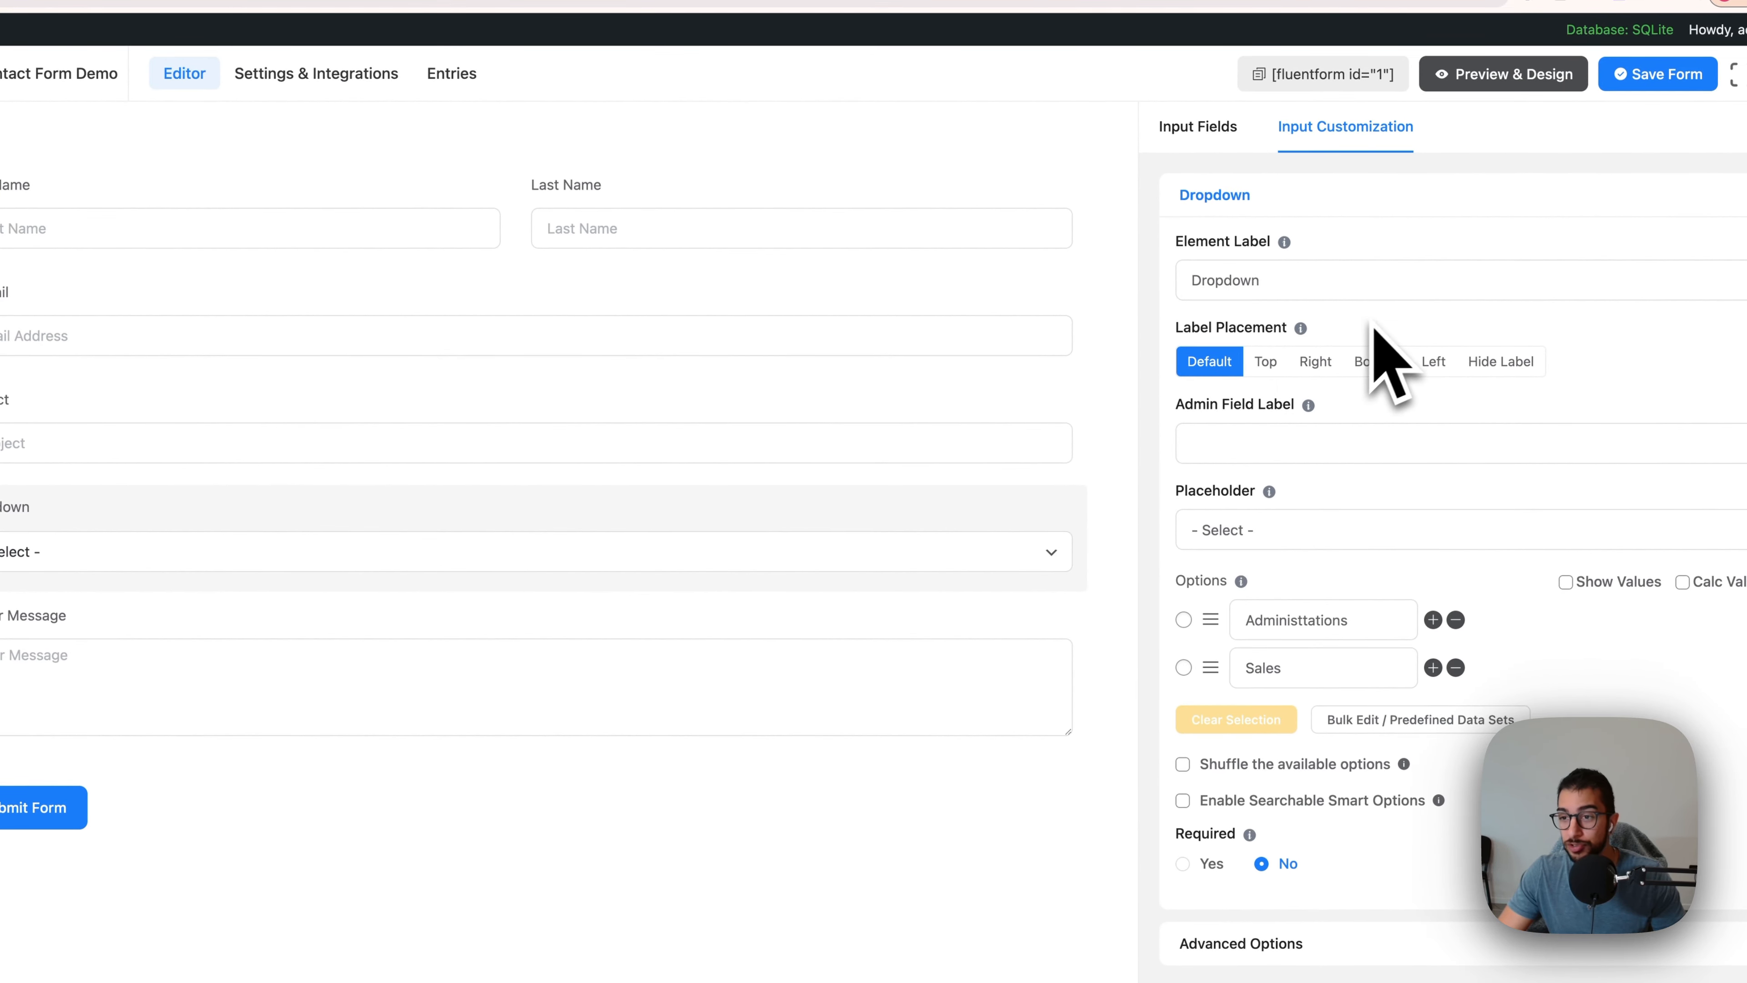
{"action": "left_click", "coordinate": [1221, 141]}
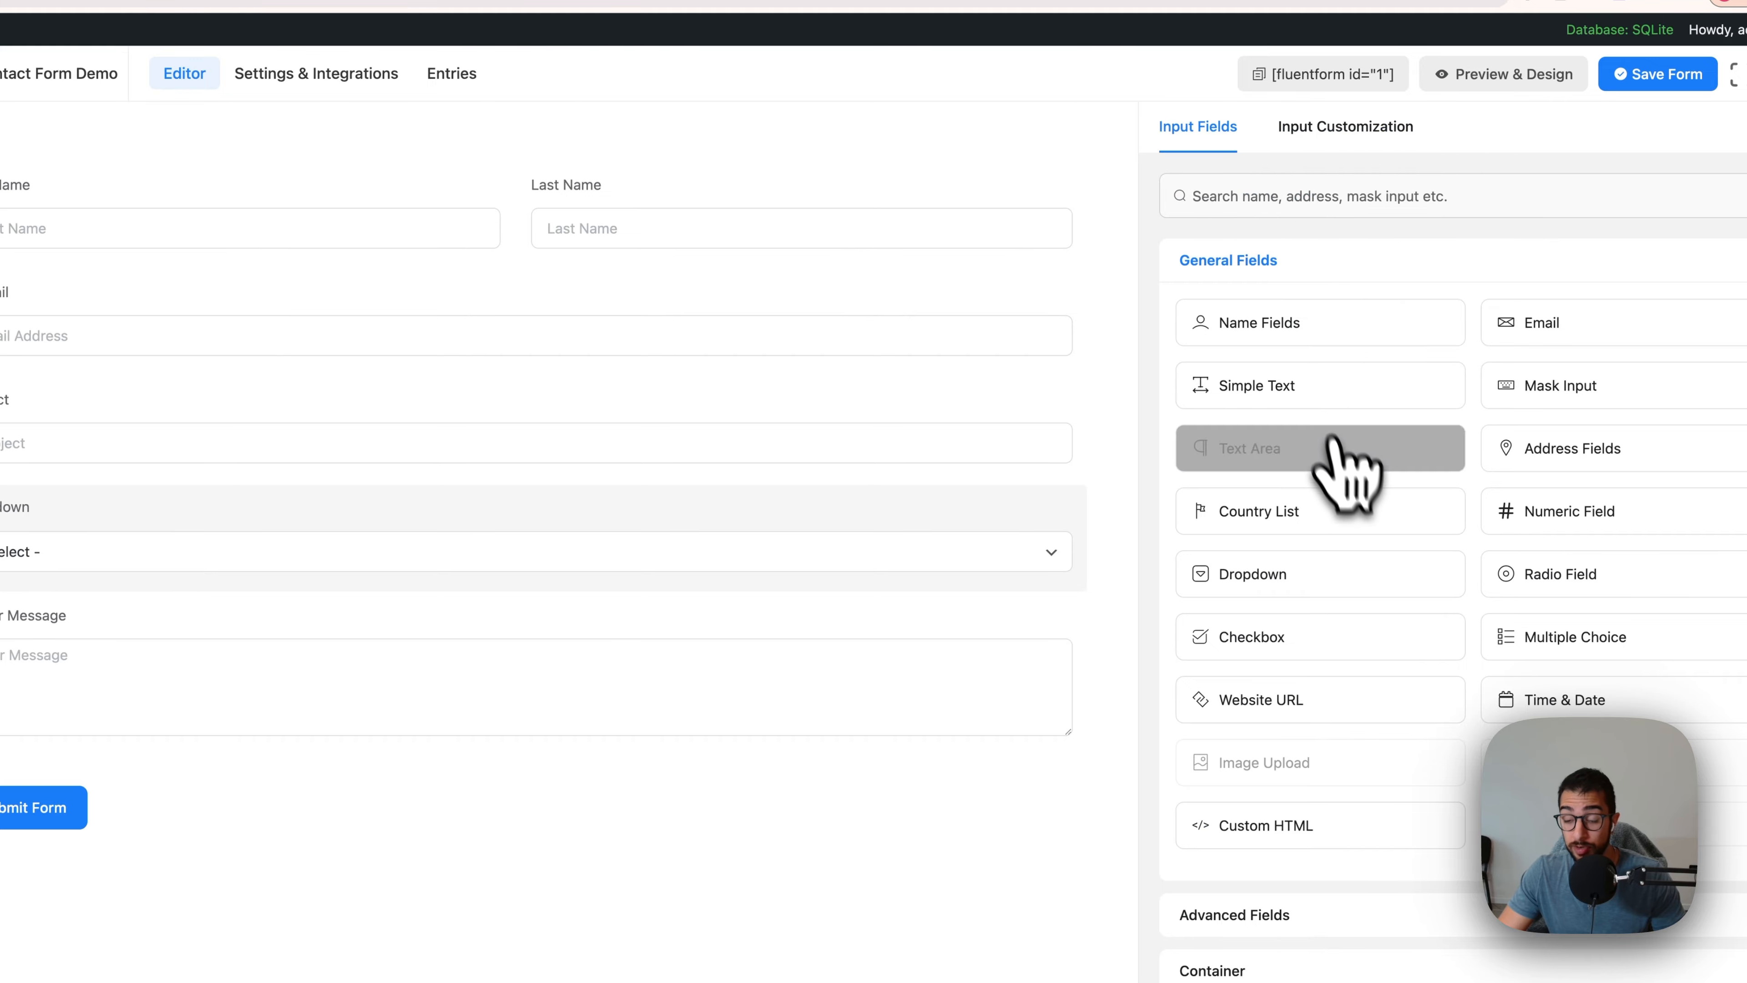
{"action": "scroll", "coordinate": [1332, 435], "scroll_direction": "down", "scroll_amount": 3}
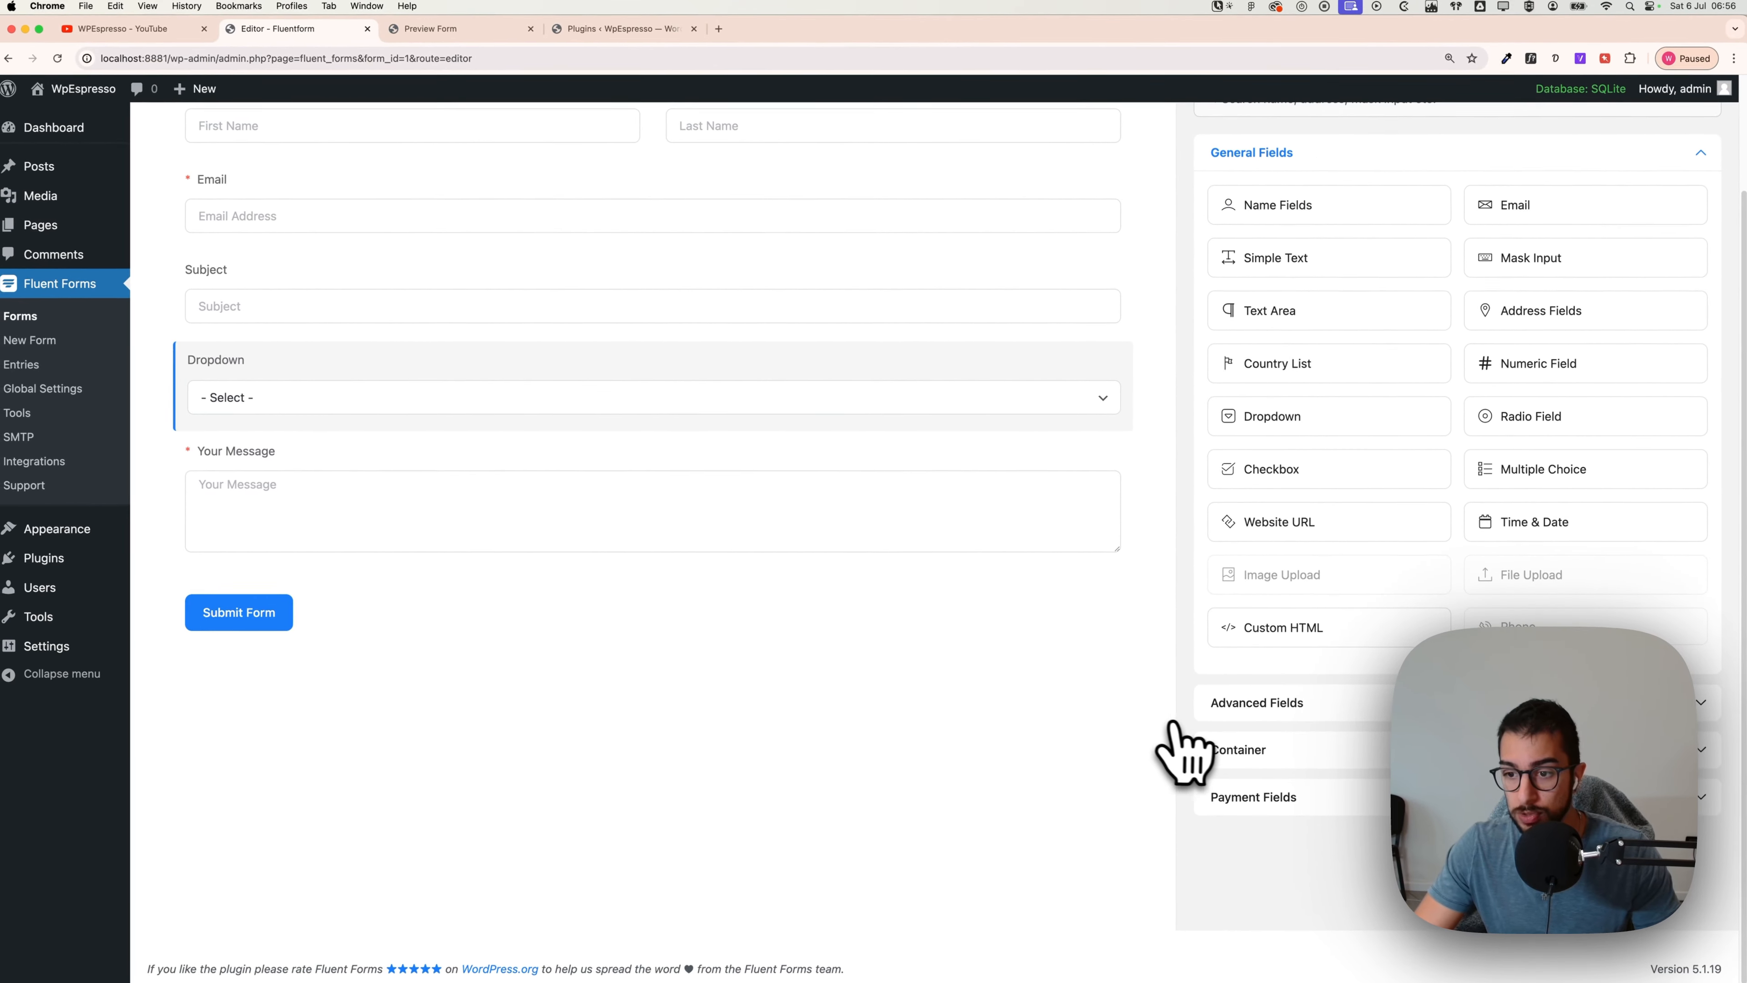
{"action": "scroll", "coordinate": [1172, 724], "scroll_direction": "up", "scroll_amount": 3}
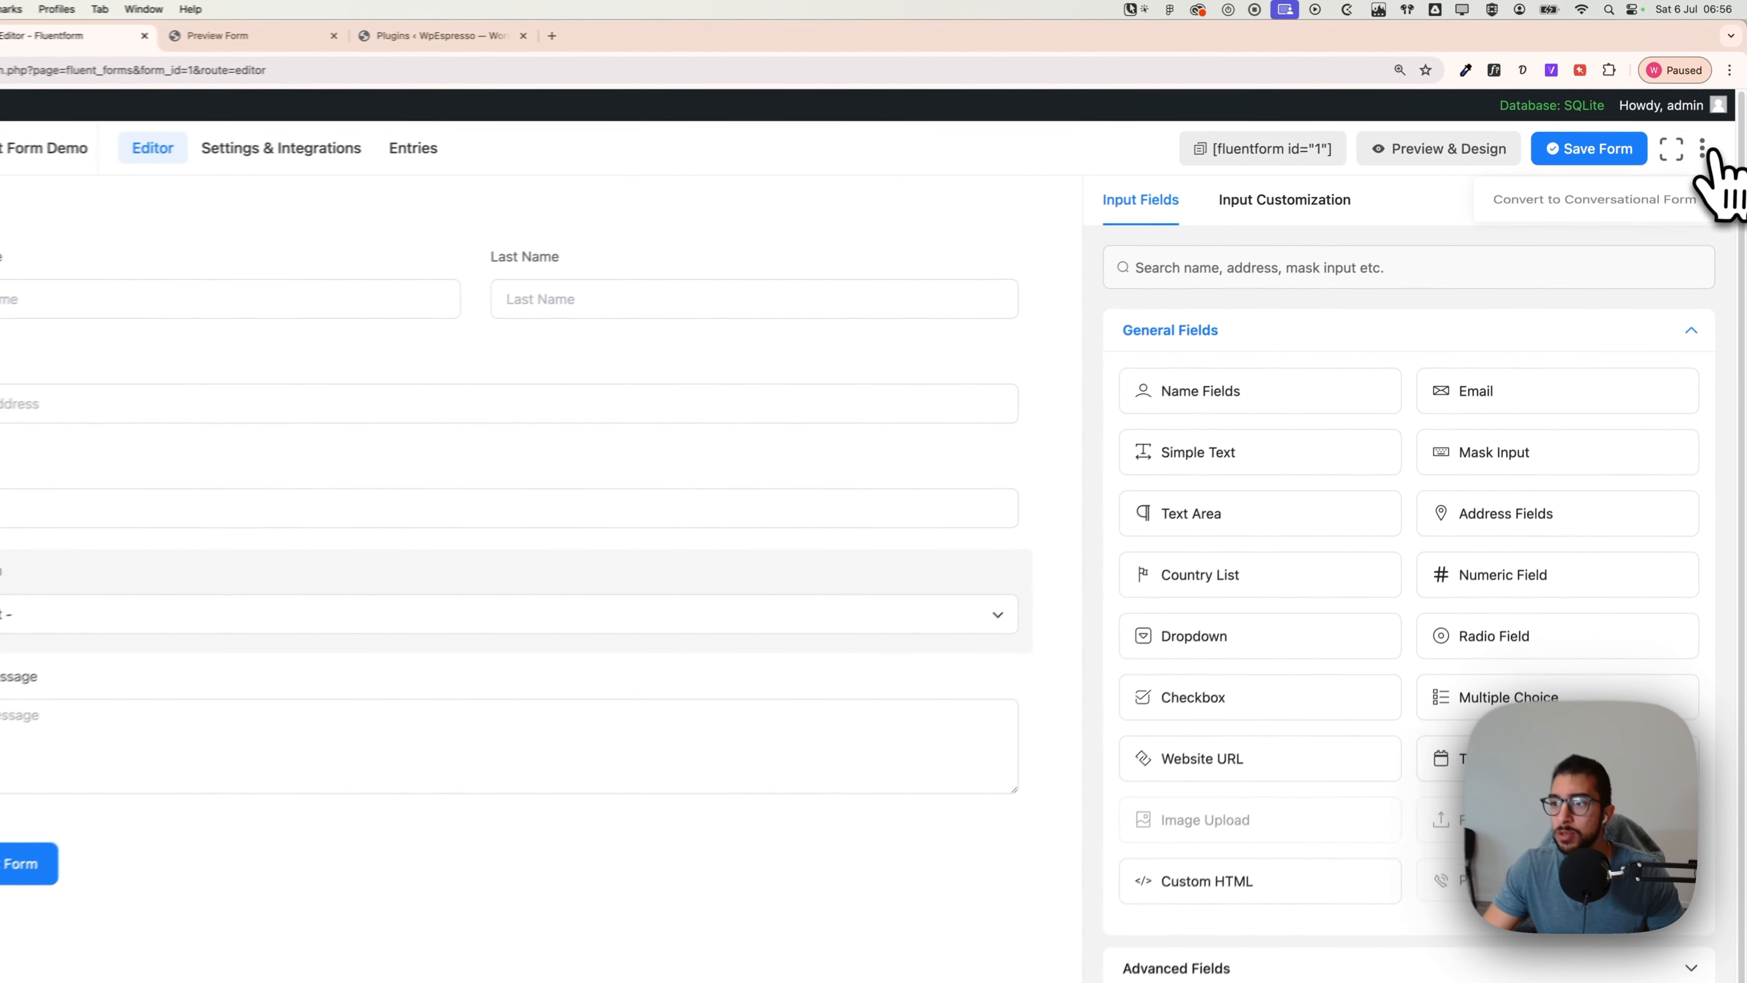
{"action": "left_click", "coordinate": [1709, 126]}
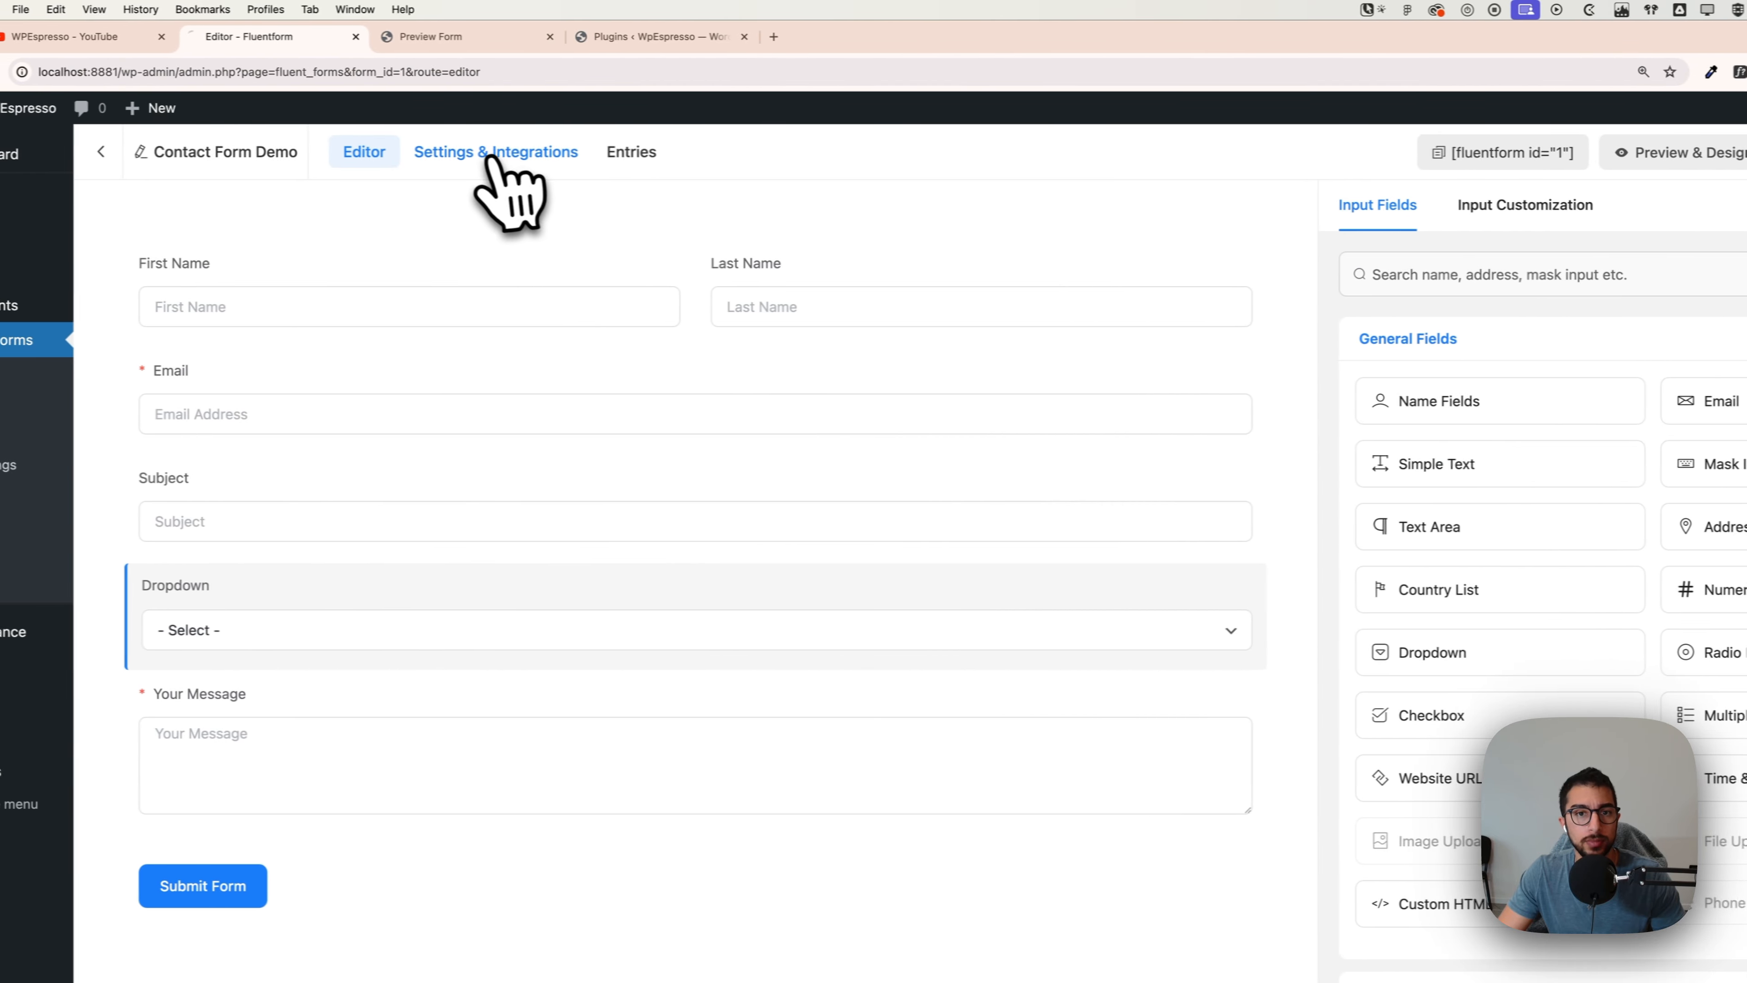
Step: Browse Conditional Confirmations, Custom CSS/JS and general settings, then open Email Notifications
{"action": "left_click", "coordinate": [243, 151]}
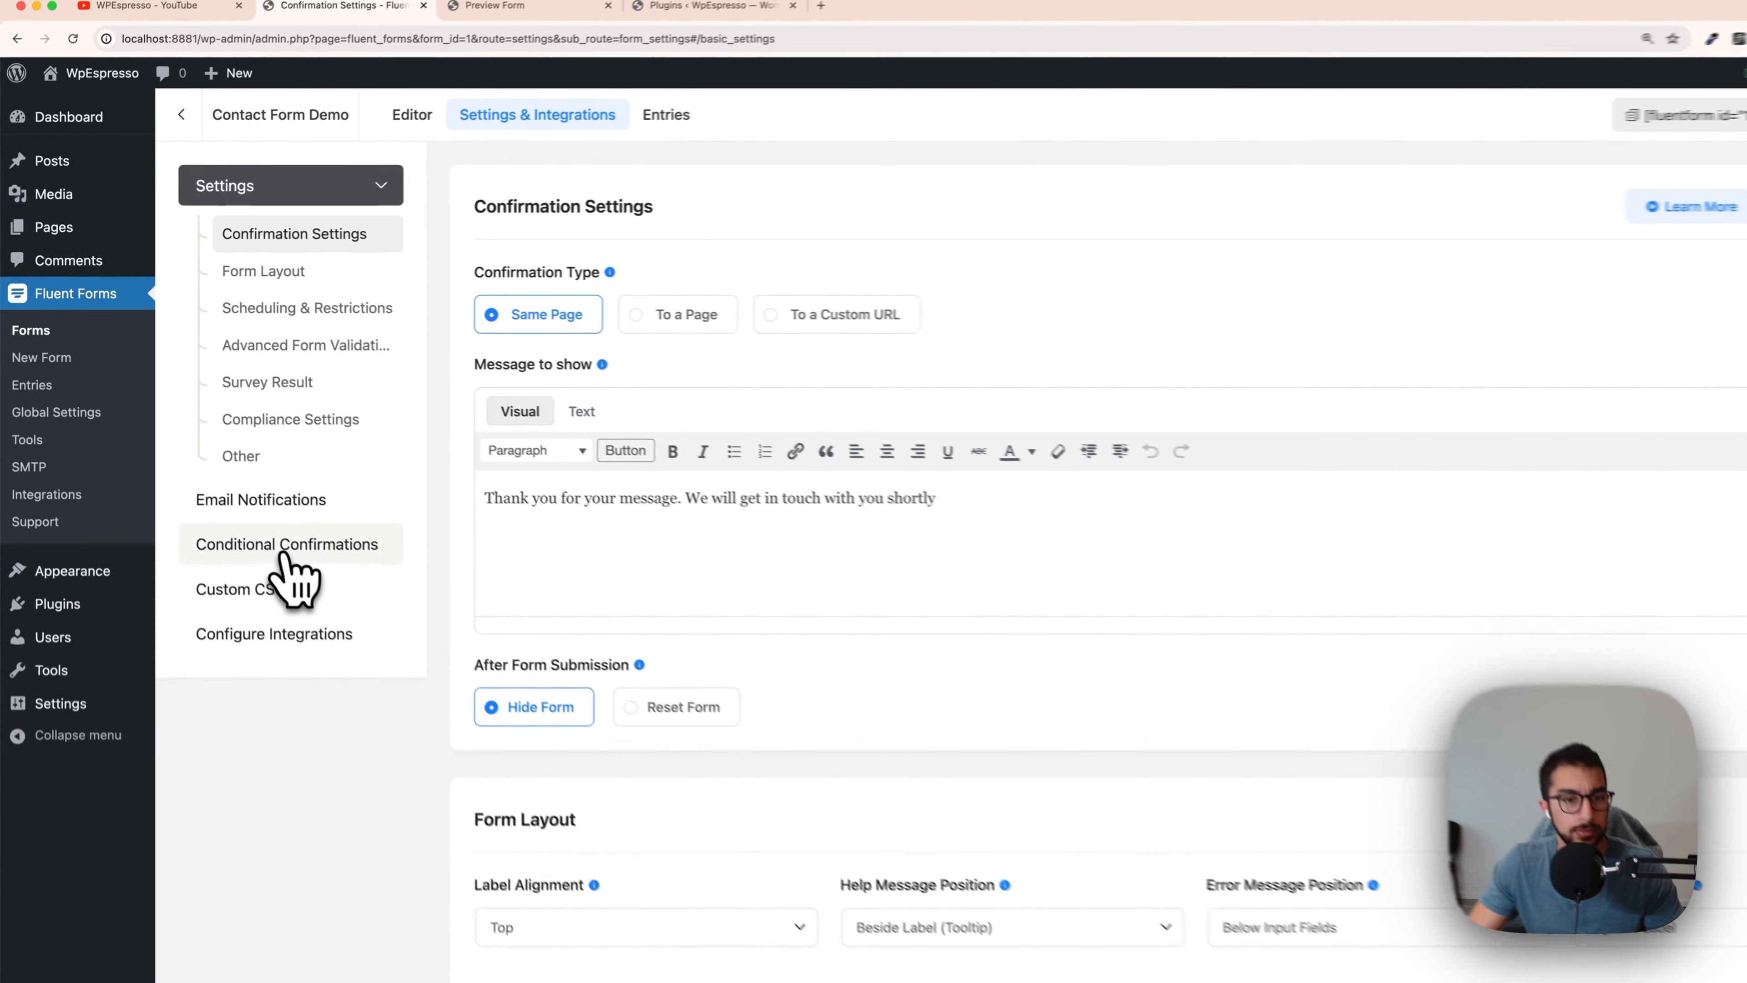
{"action": "left_click", "coordinate": [285, 547]}
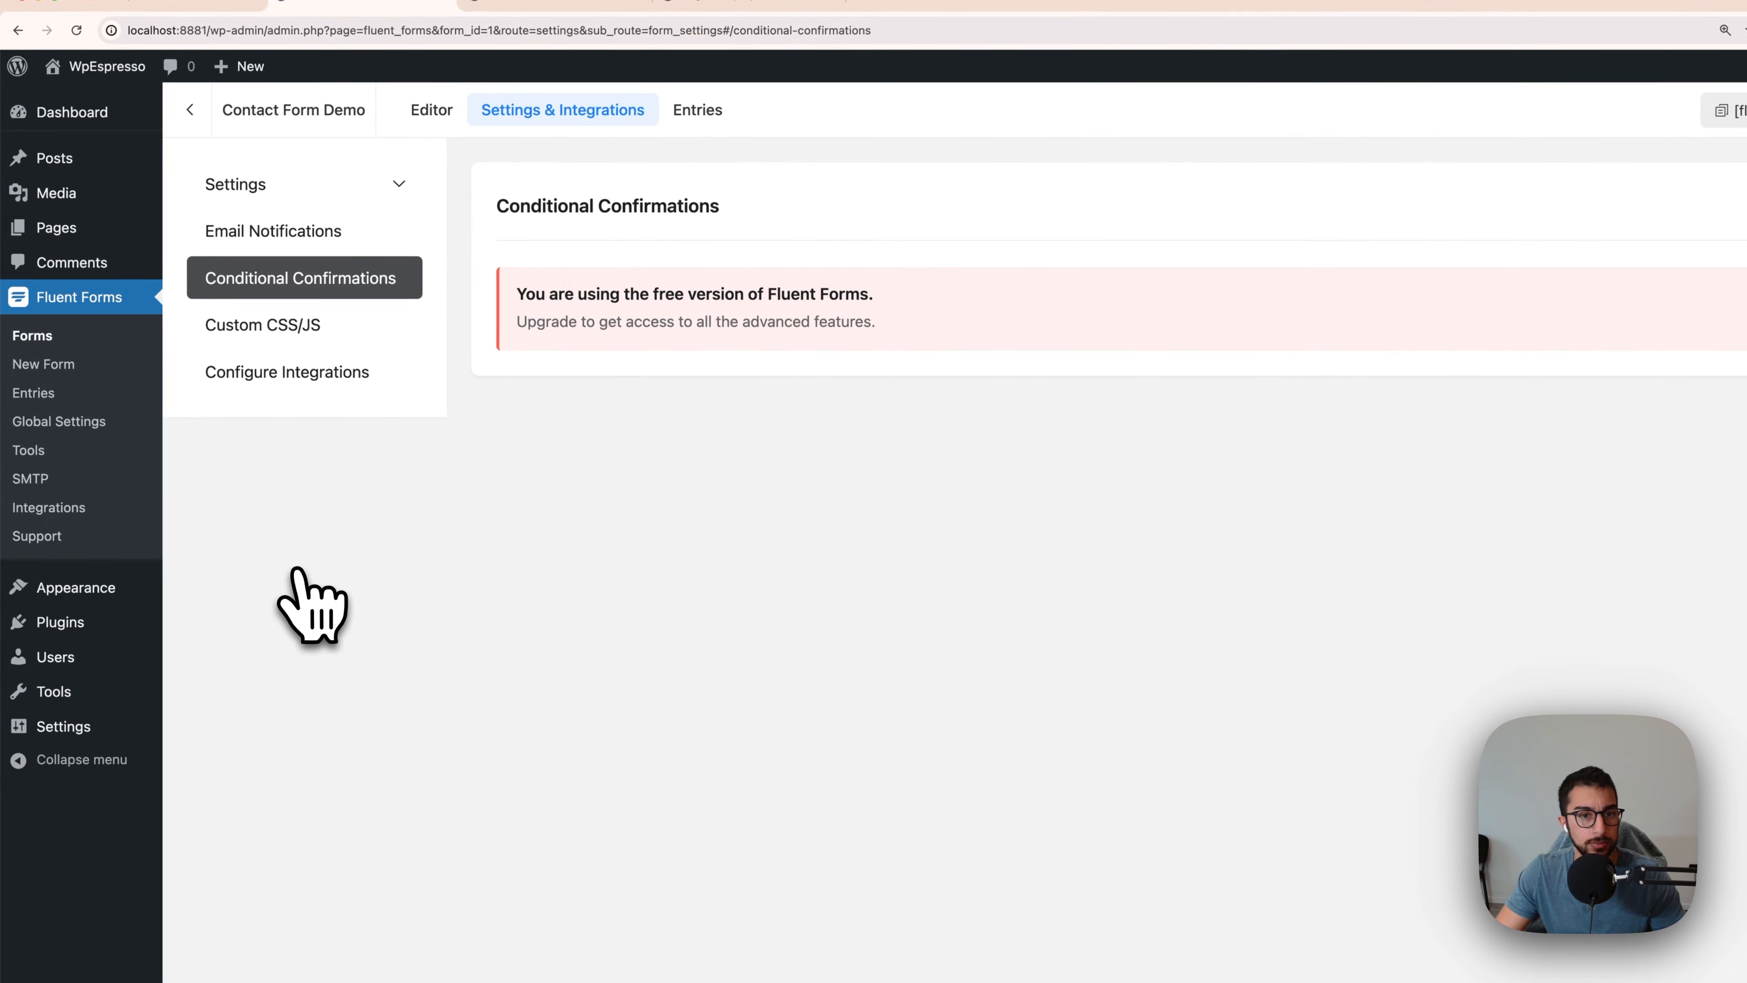
{"action": "left_click", "coordinate": [282, 318]}
{"action": "left_click", "coordinate": [262, 227]}
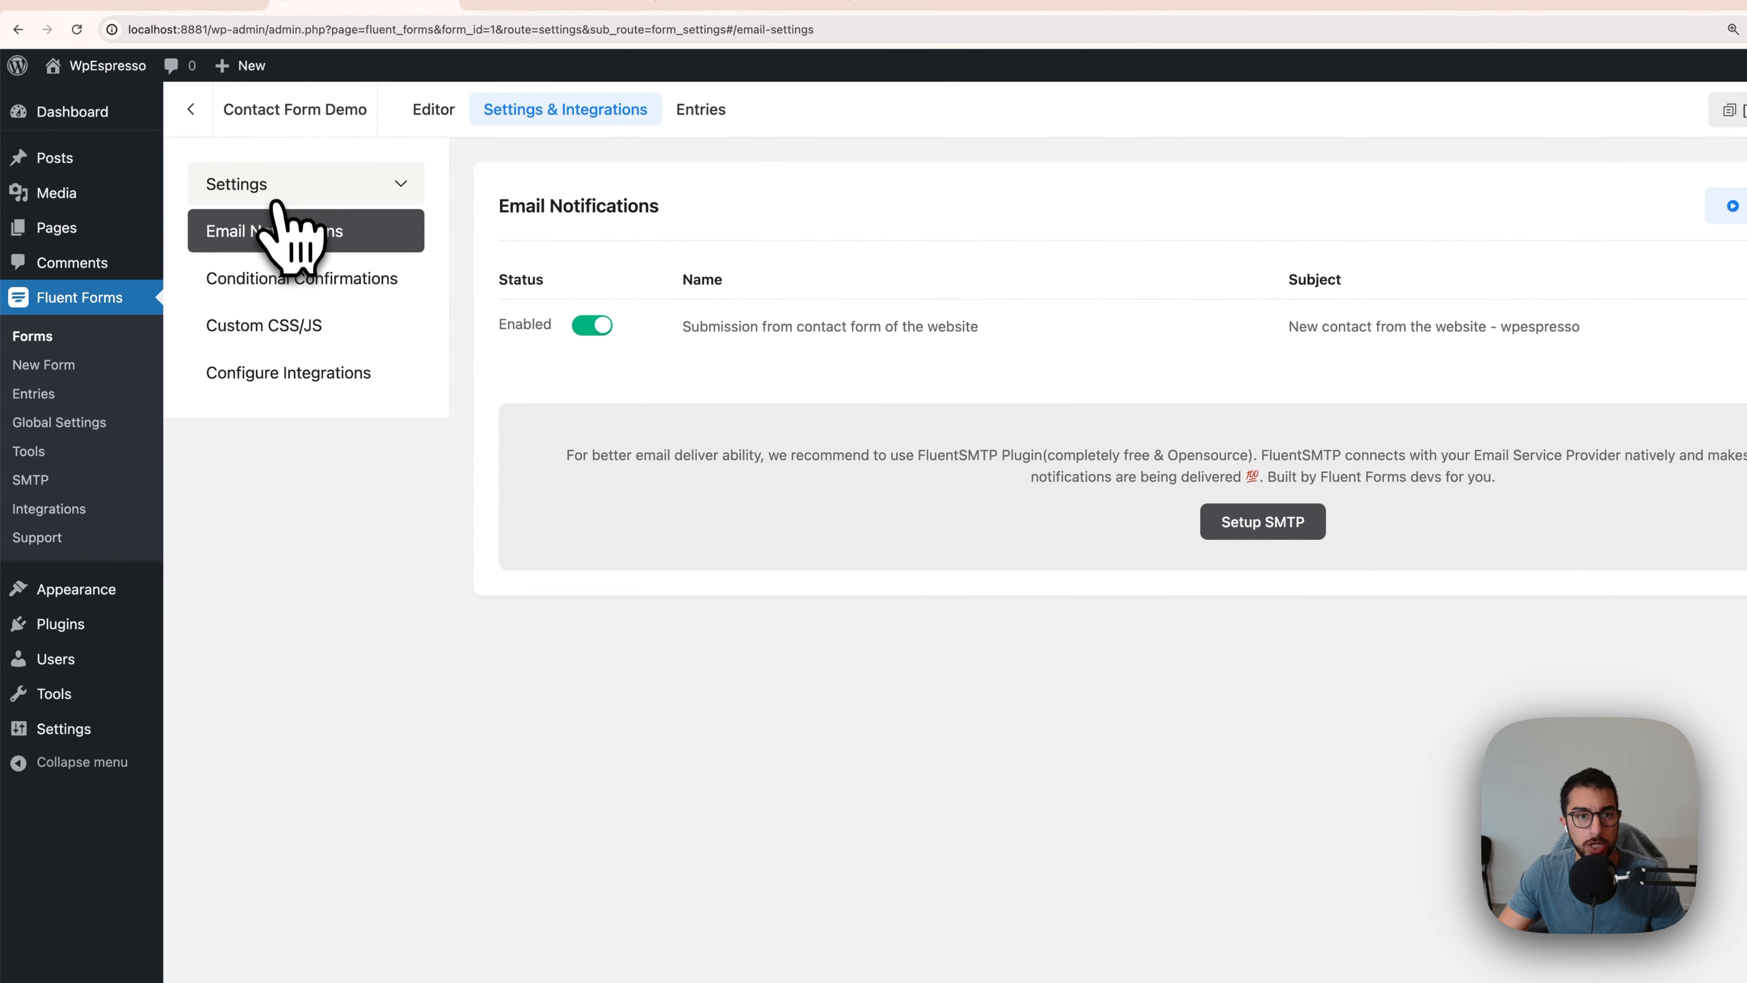
{"action": "left_click", "coordinate": [277, 196]}
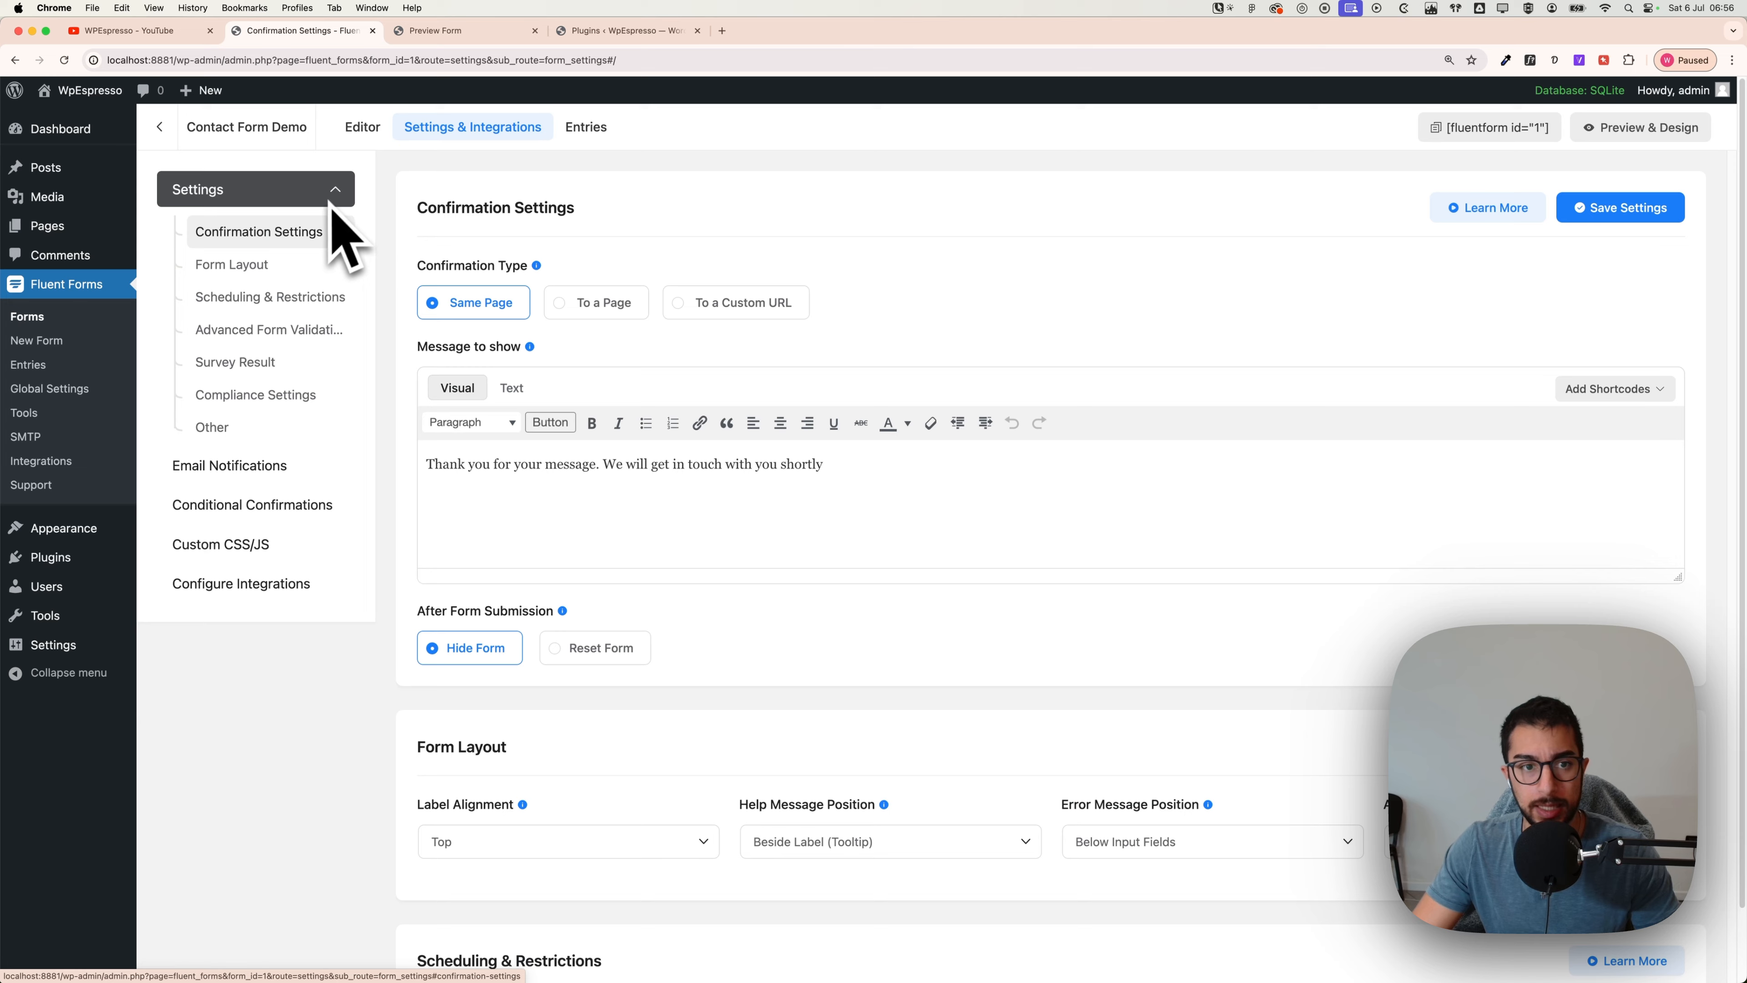
{"action": "left_click", "coordinate": [241, 465]}
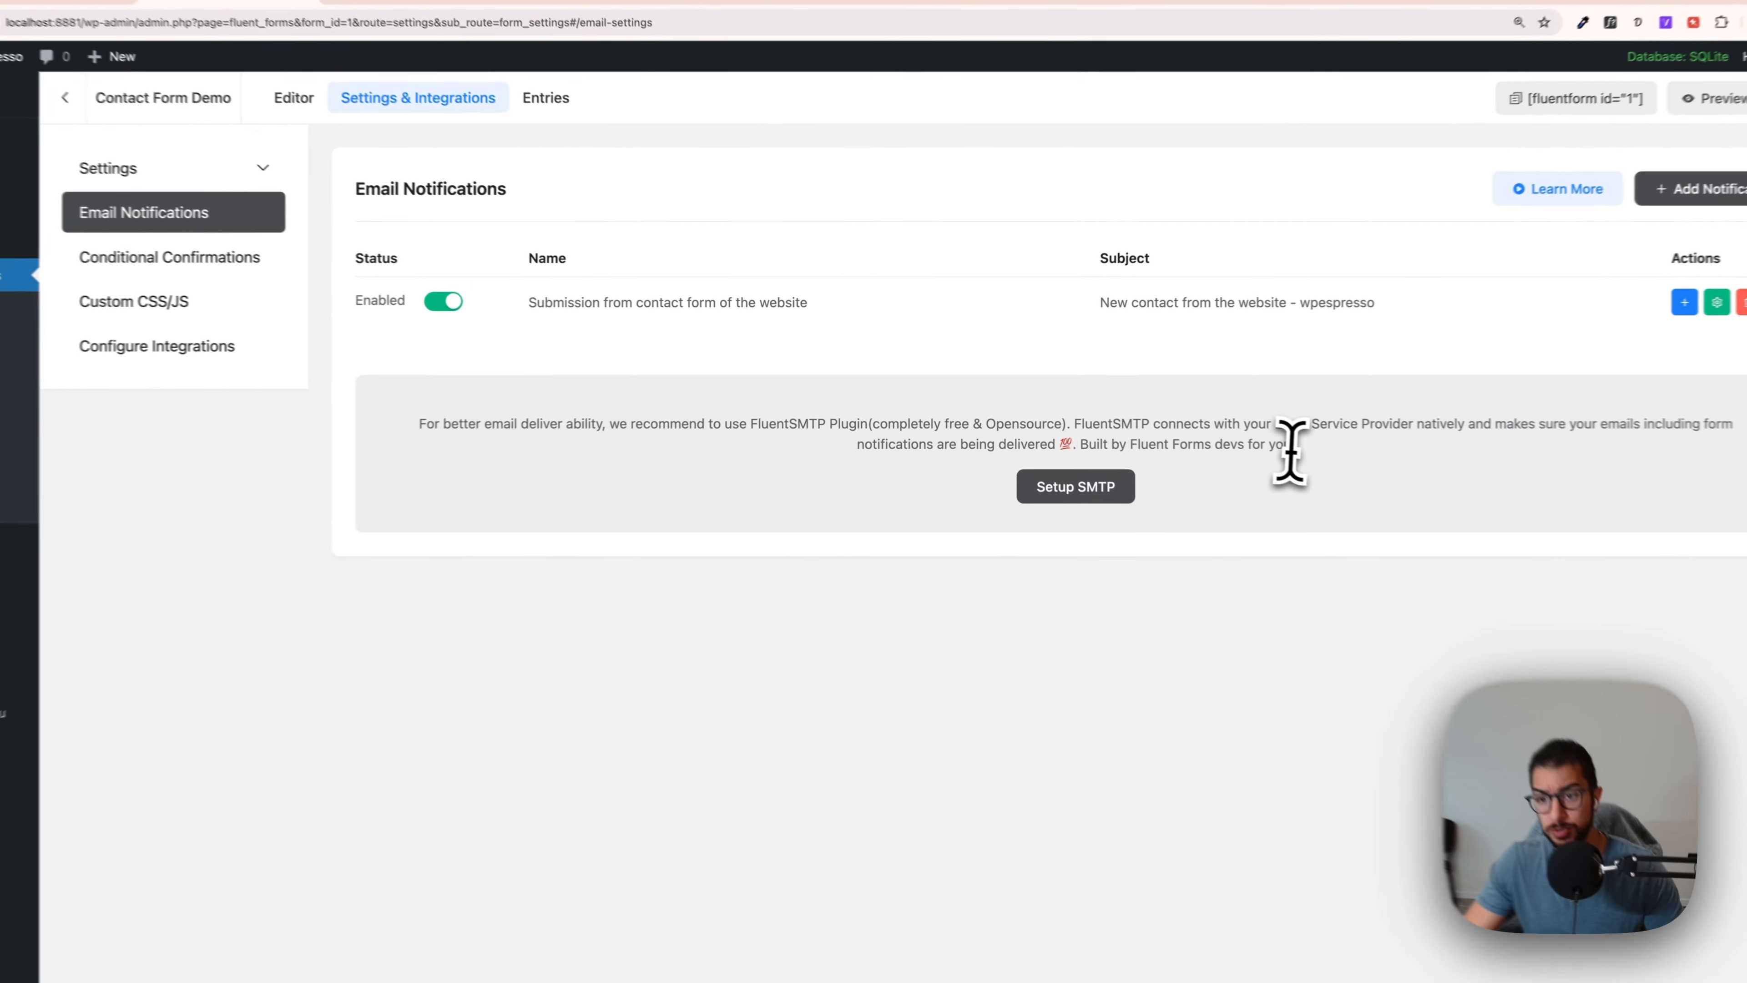
{"action": "left_click_drag", "start_coordinate": [1246, 437], "coordinate": [393, 427]}
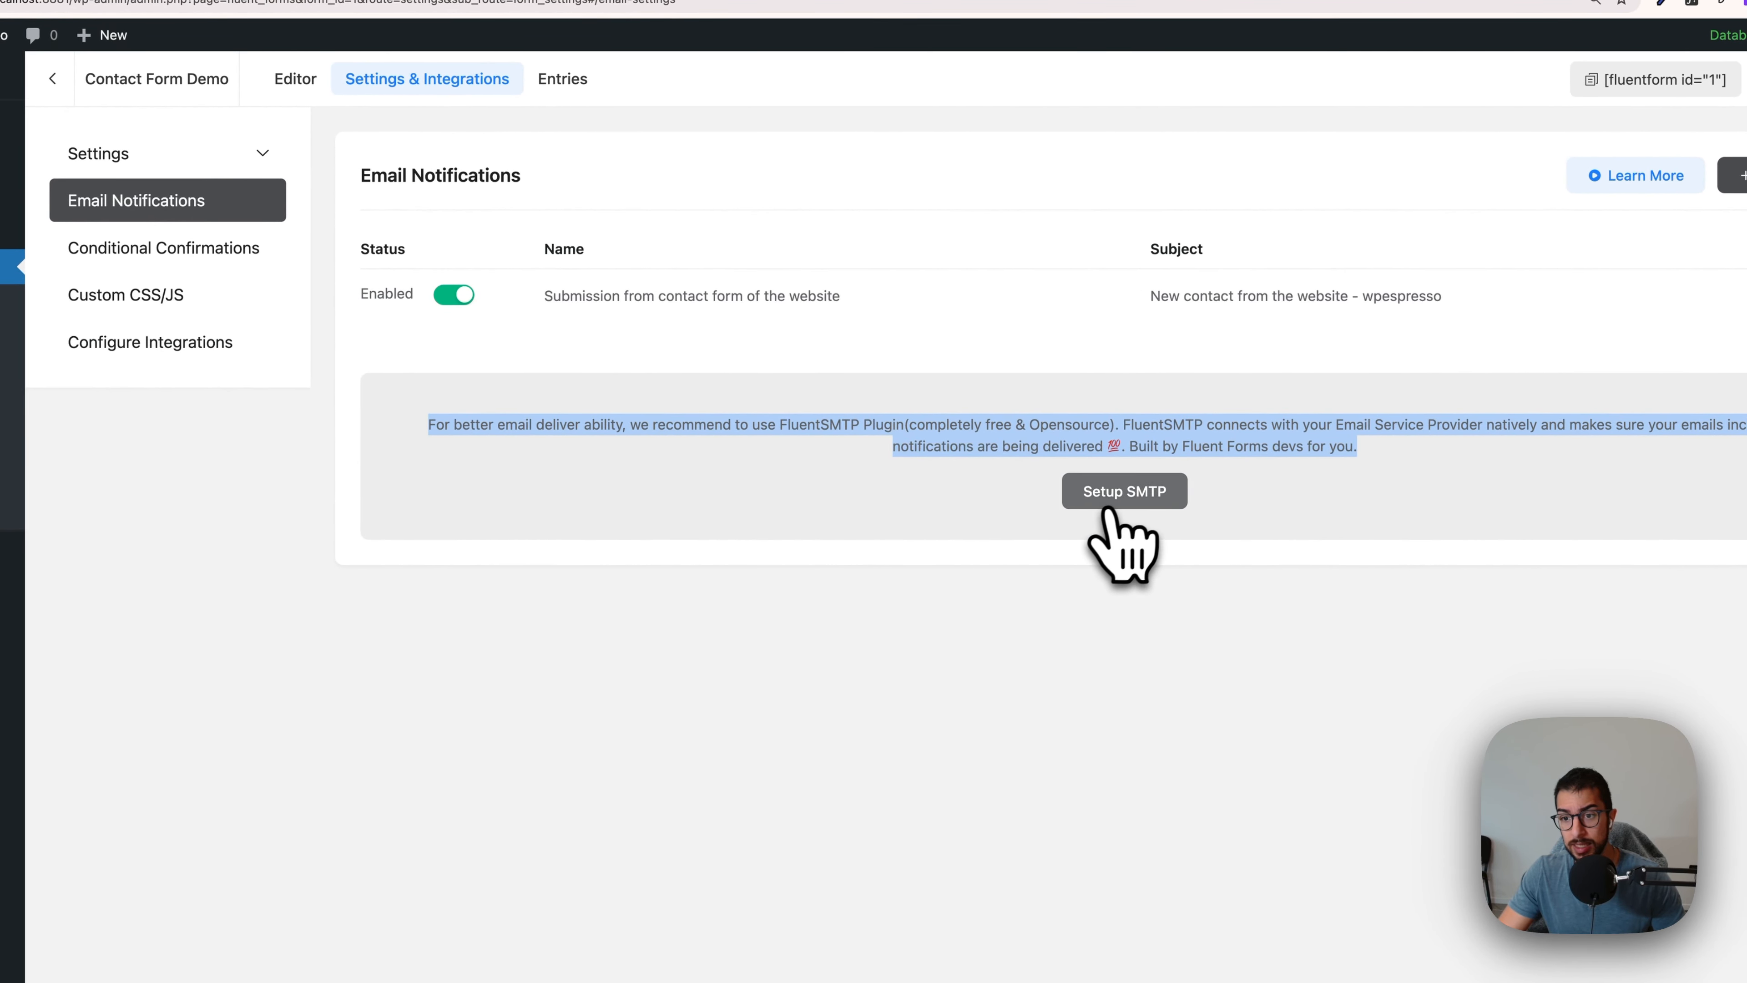
Step: Go to SMTP setup and install and activate the FluentSMTP plugin
{"action": "left_click", "coordinate": [1121, 501]}
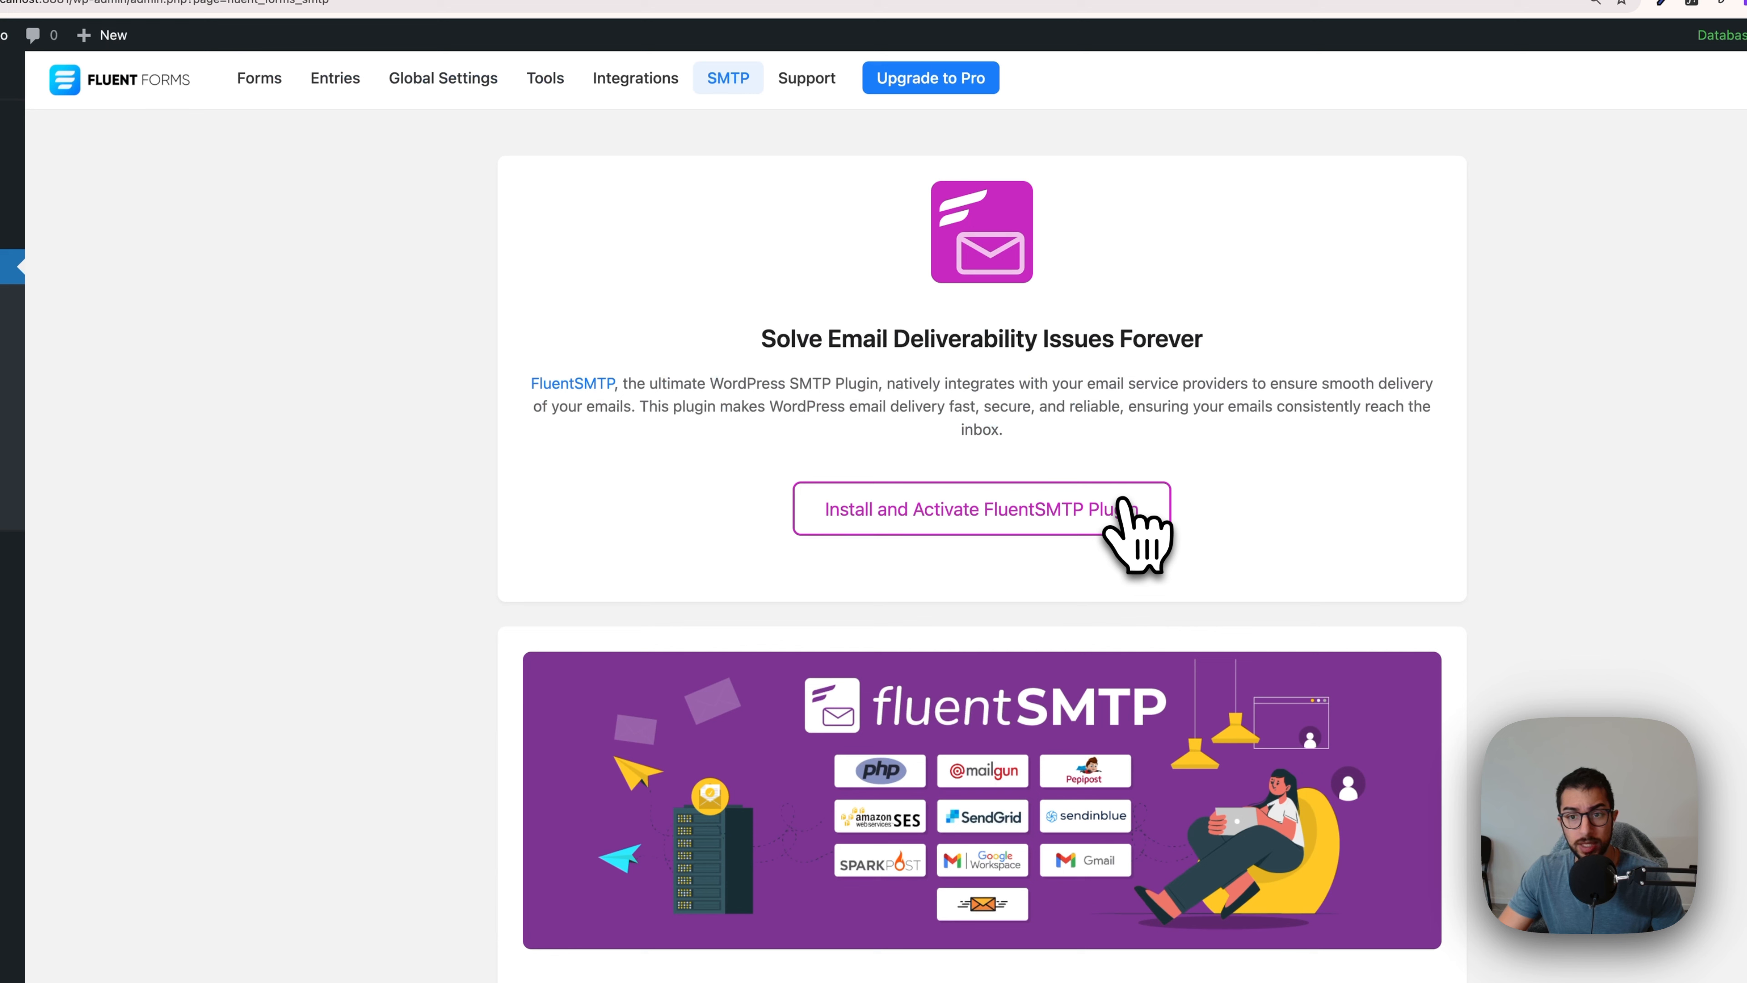
{"action": "left_click_drag", "start_coordinate": [761, 338], "coordinate": [1206, 346]}
{"action": "left_click_drag", "start_coordinate": [531, 383], "coordinate": [616, 385]}
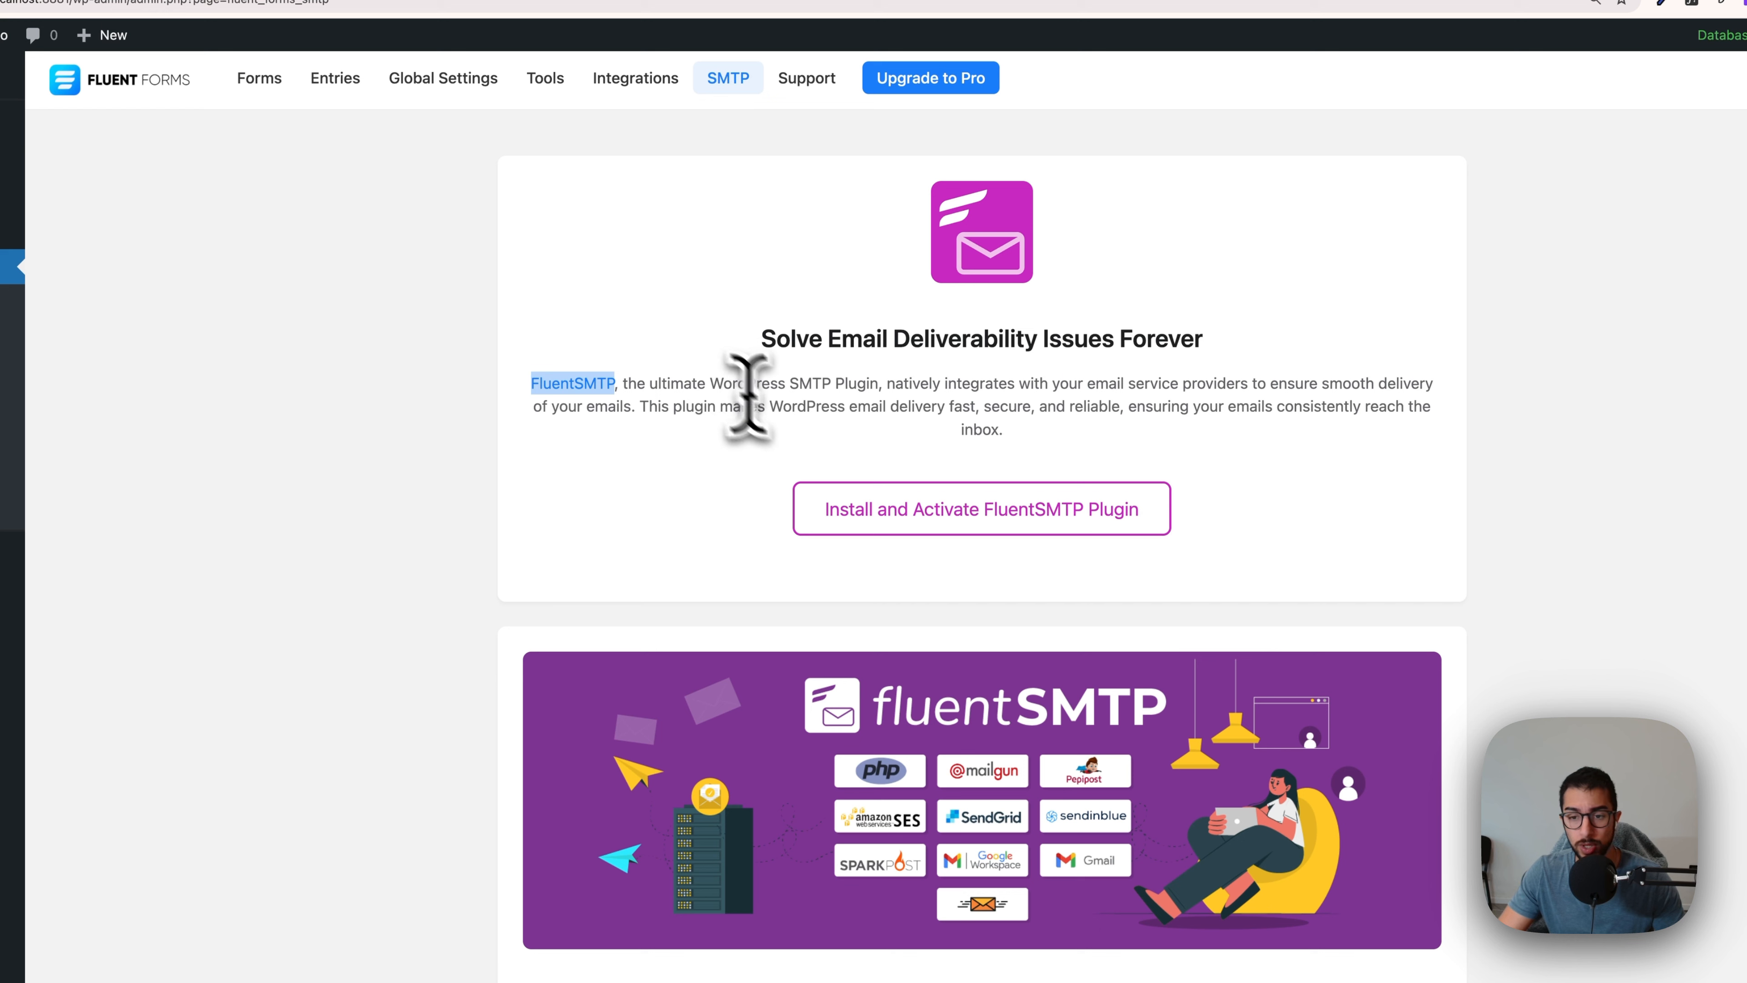
{"action": "left_click", "coordinate": [939, 513]}
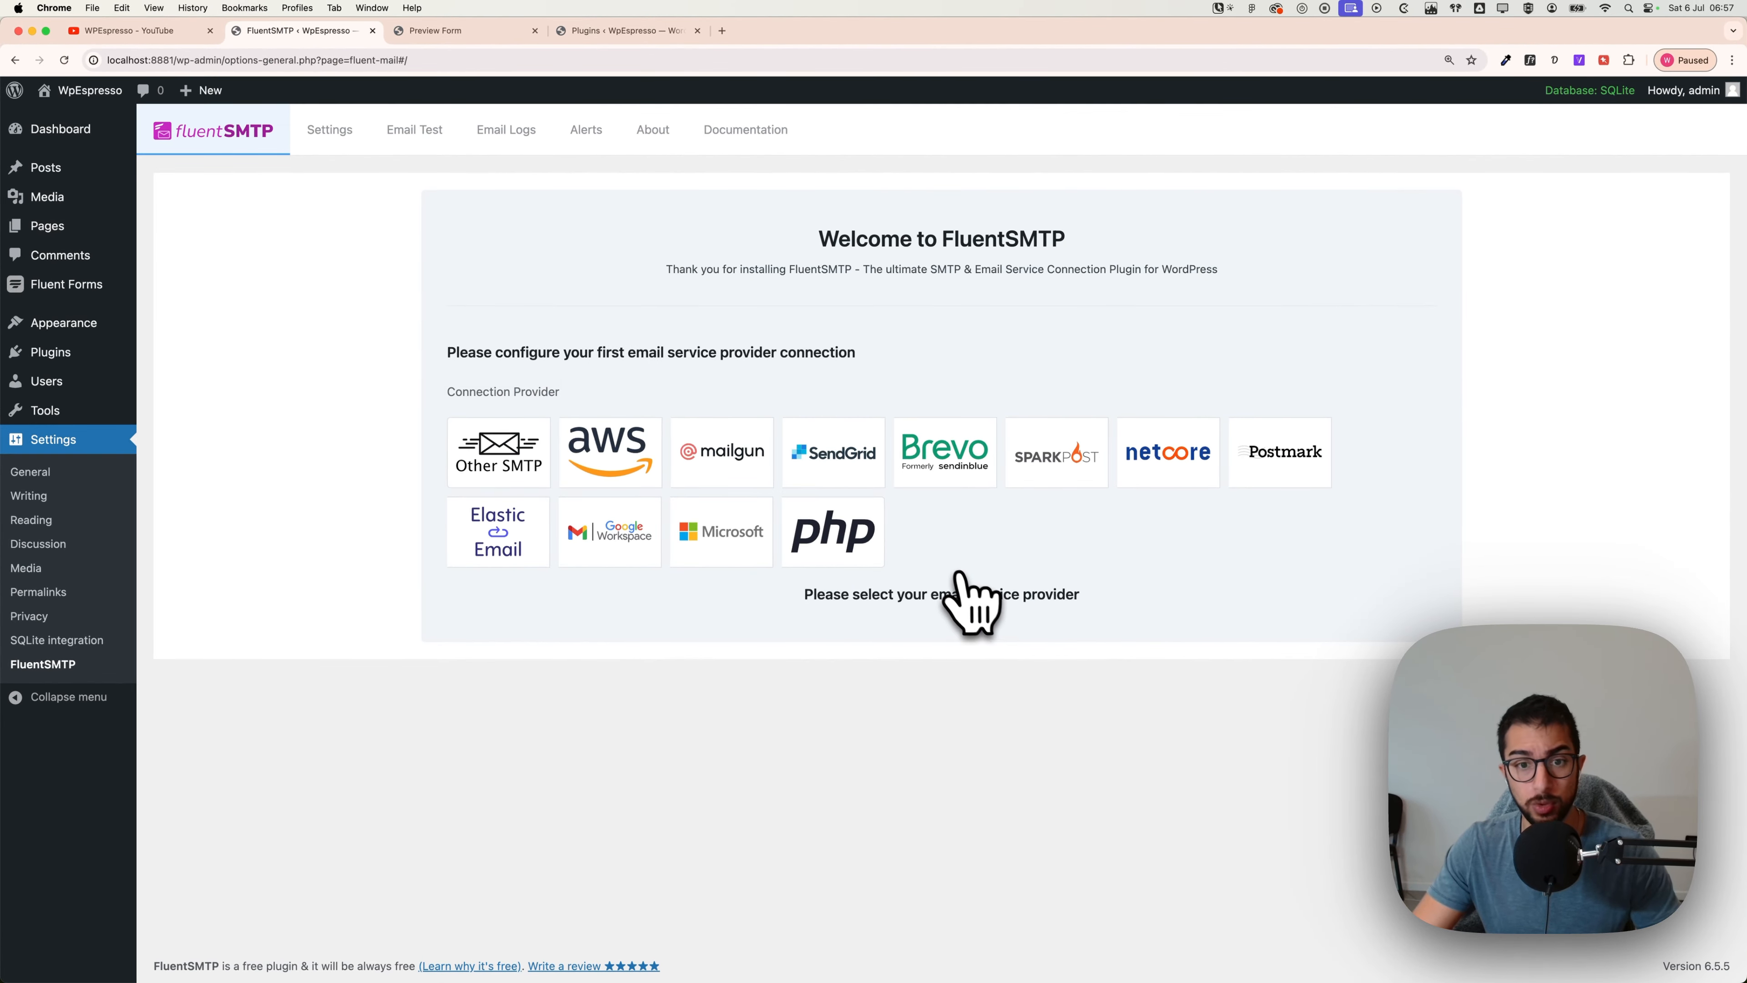
Step: Pick Other SMTP as the provider and go over the sender email, sender name, host and port fields
{"action": "left_click", "coordinate": [506, 475]}
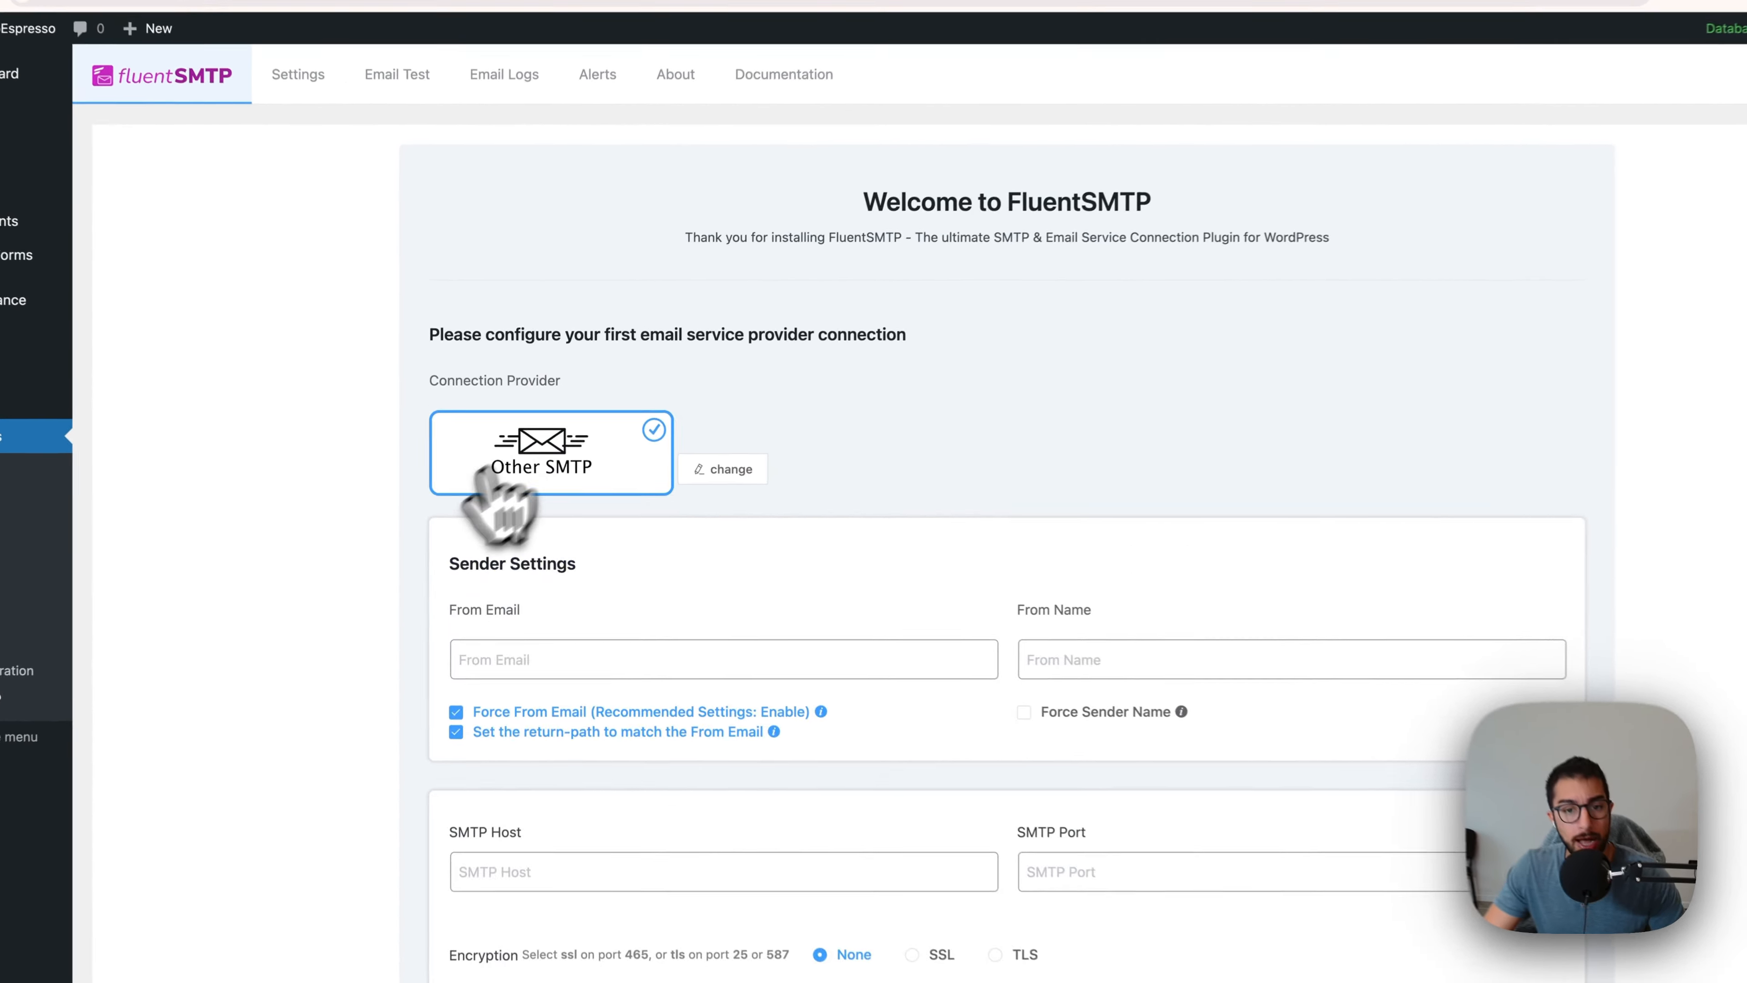
{"action": "scroll", "coordinate": [354, 614], "scroll_direction": "down", "scroll_amount": 3}
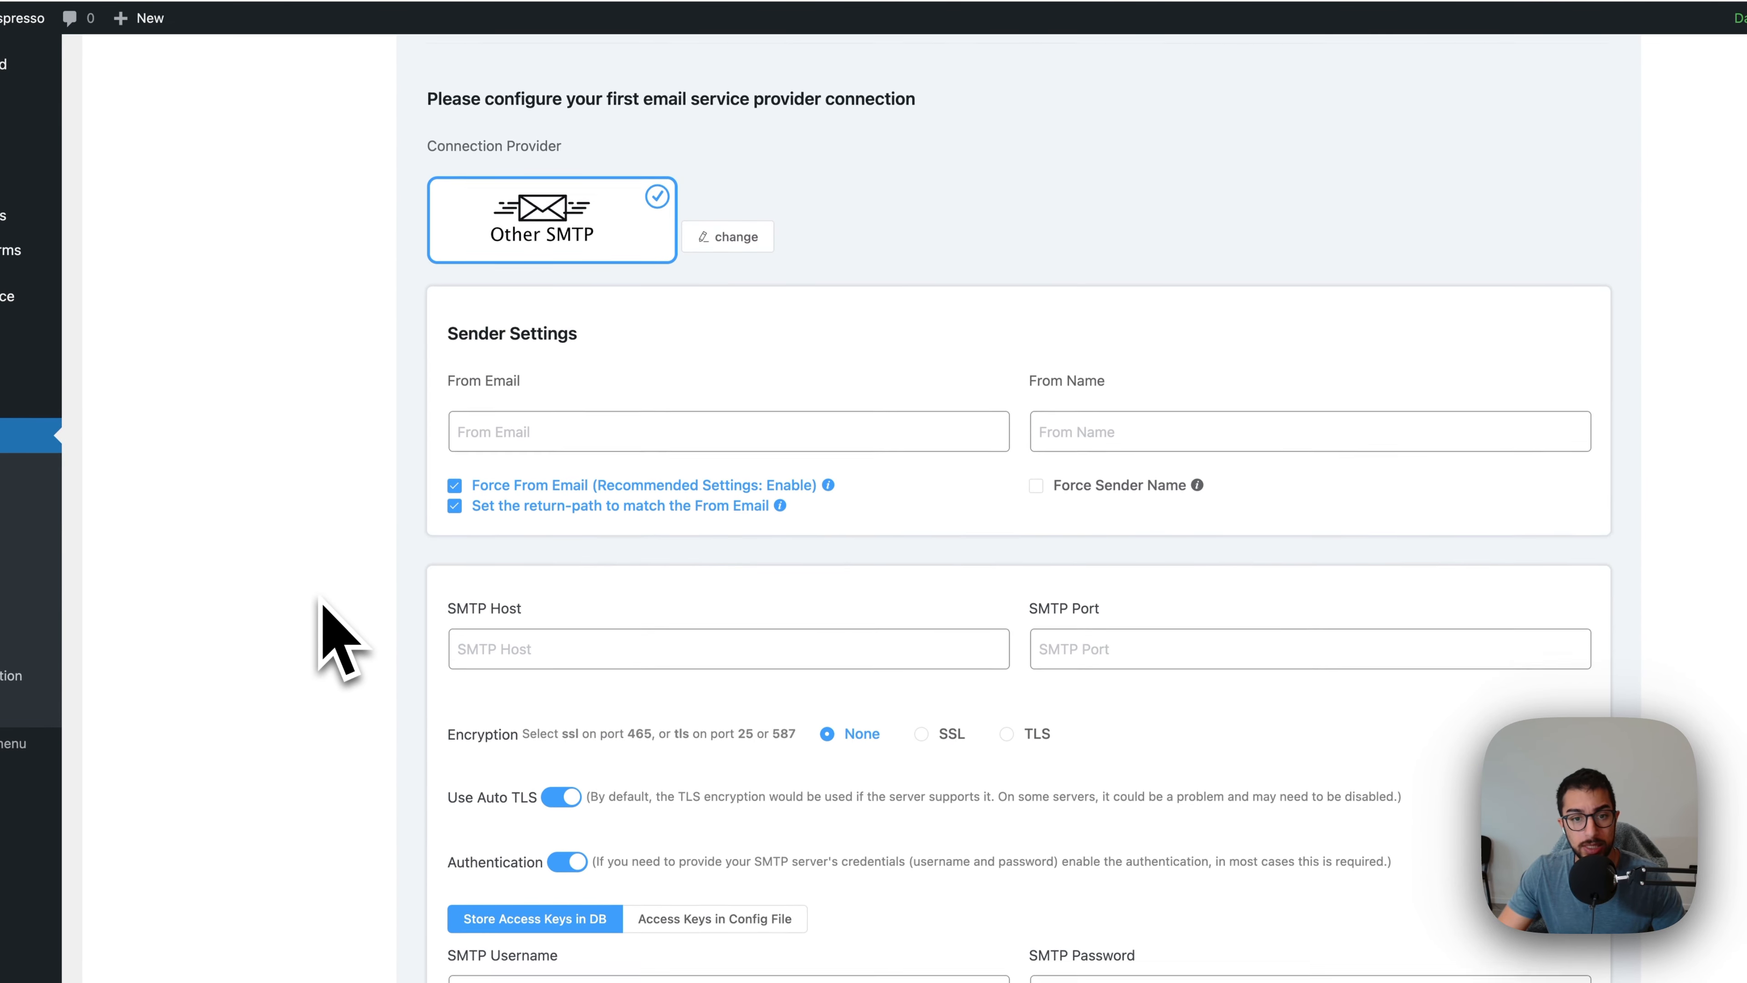
{"action": "left_click", "coordinate": [561, 427]}
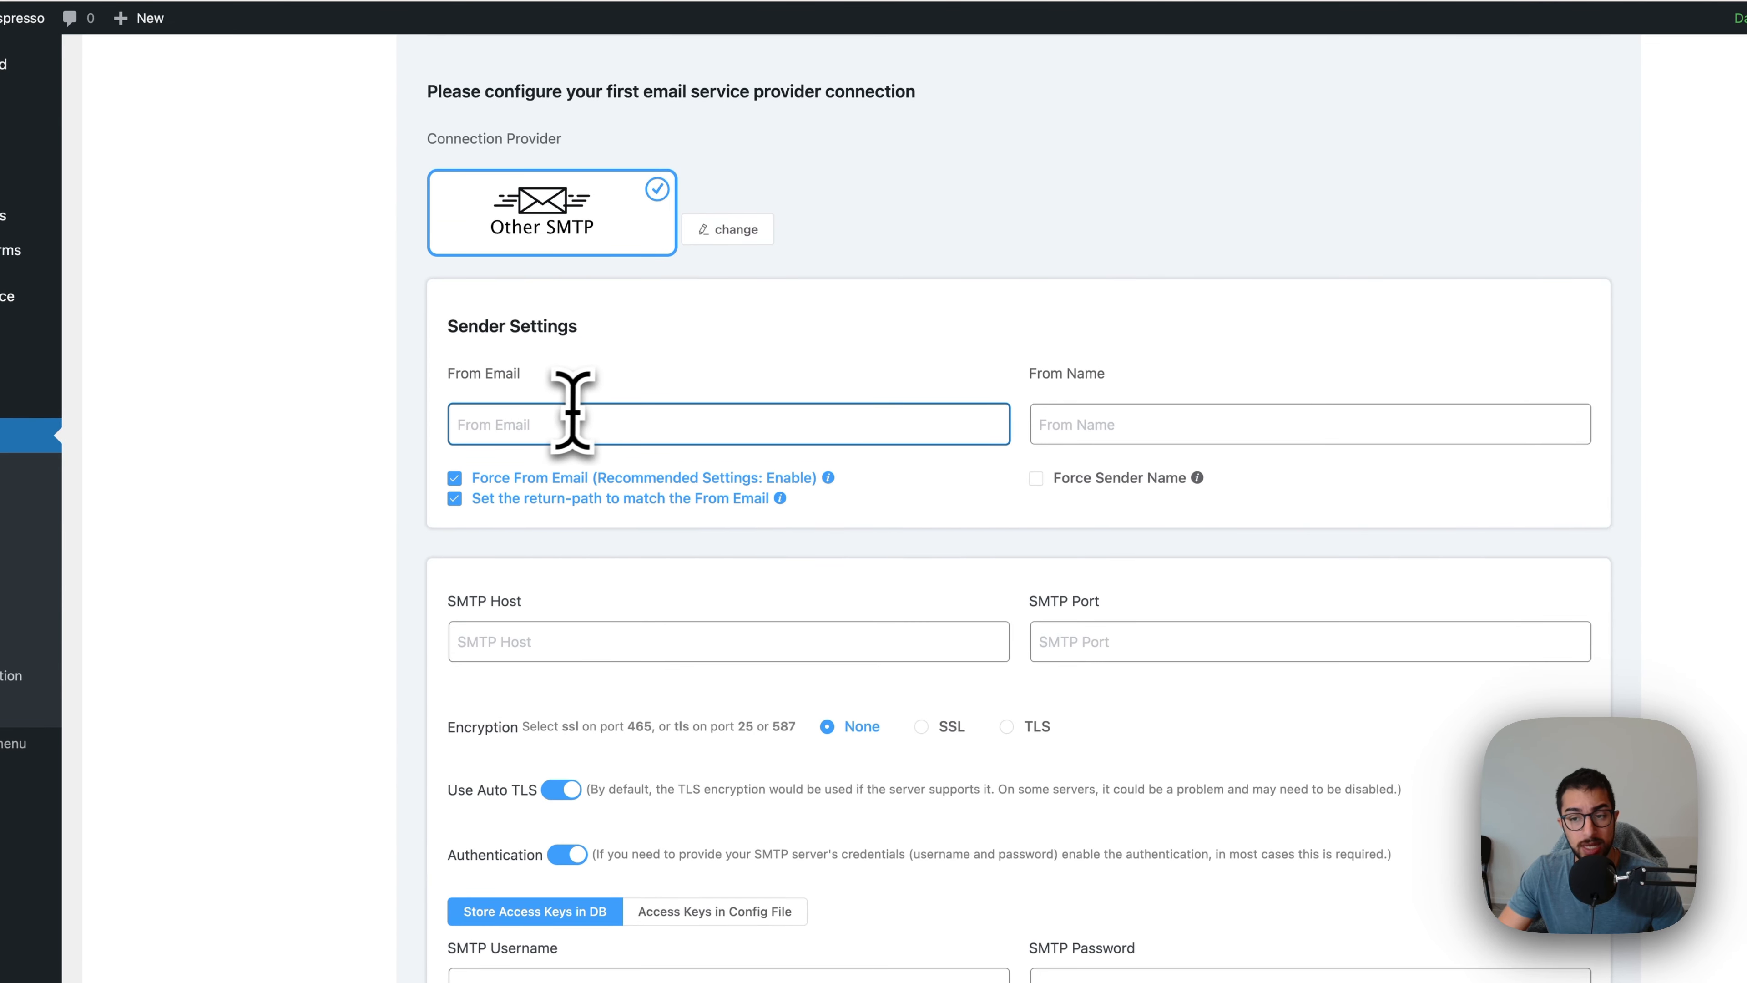
{"action": "left_click", "coordinate": [1094, 406]}
{"action": "left_click", "coordinate": [707, 643]}
{"action": "left_click", "coordinate": [1094, 644]}
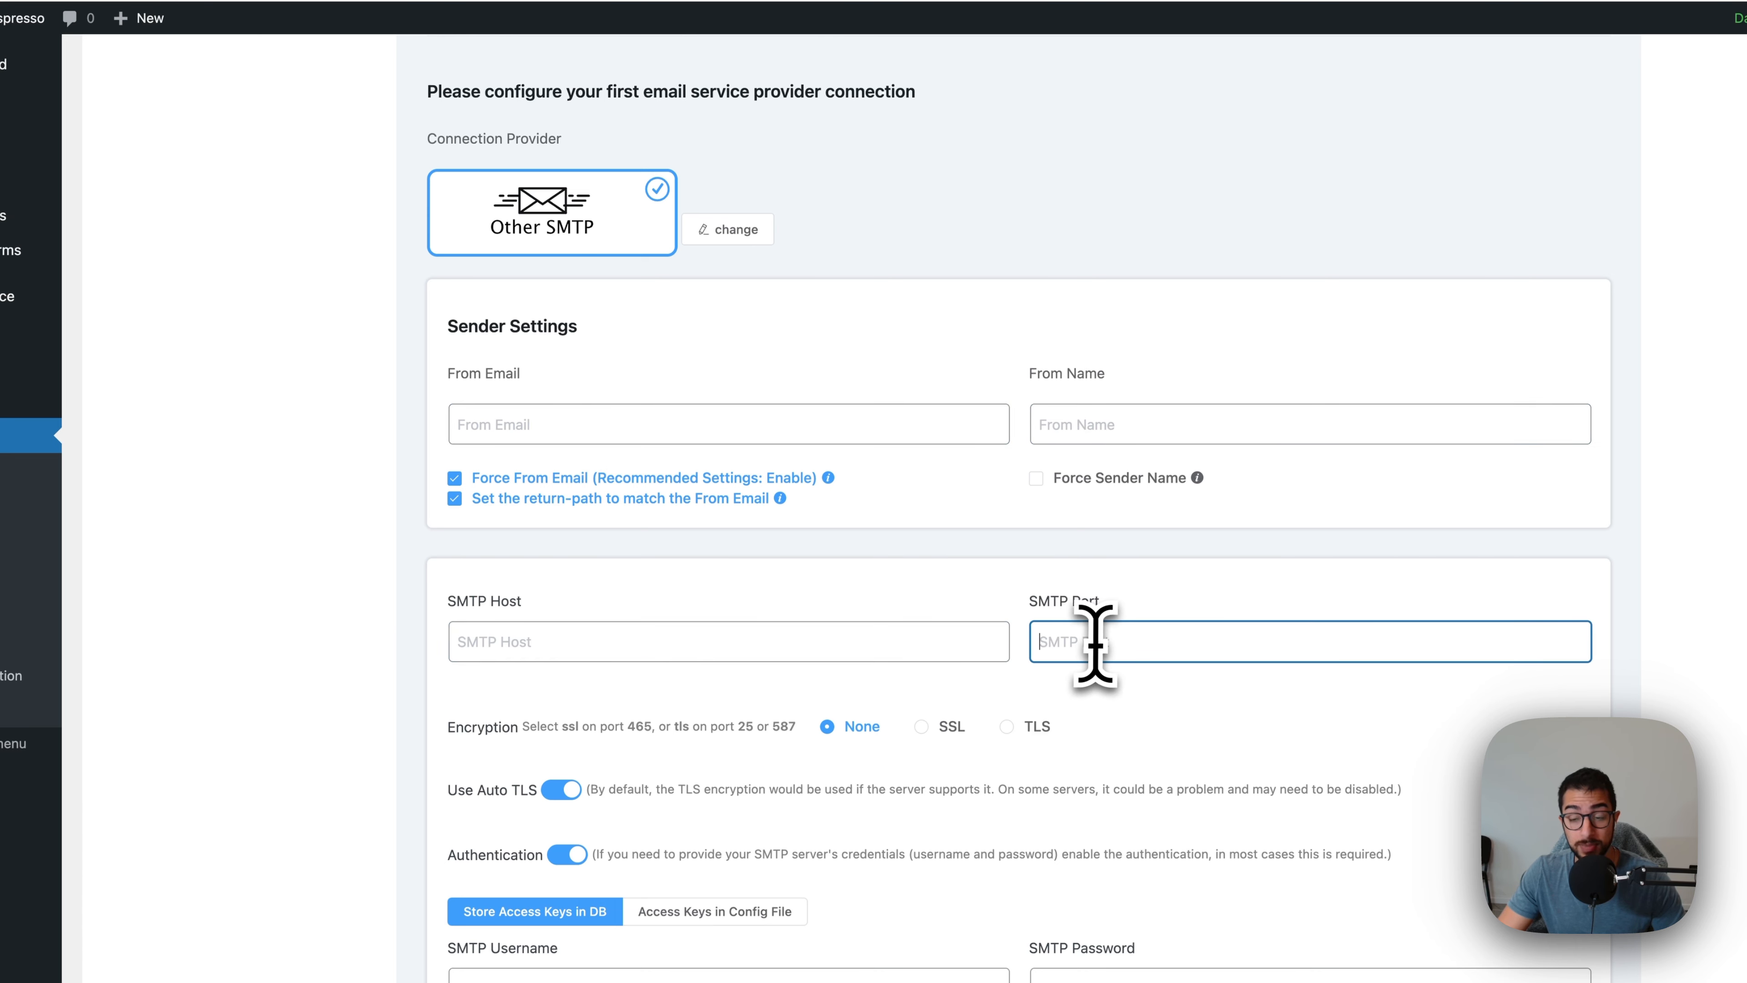
{"action": "scroll", "coordinate": [1073, 642], "scroll_direction": "down", "scroll_amount": 2}
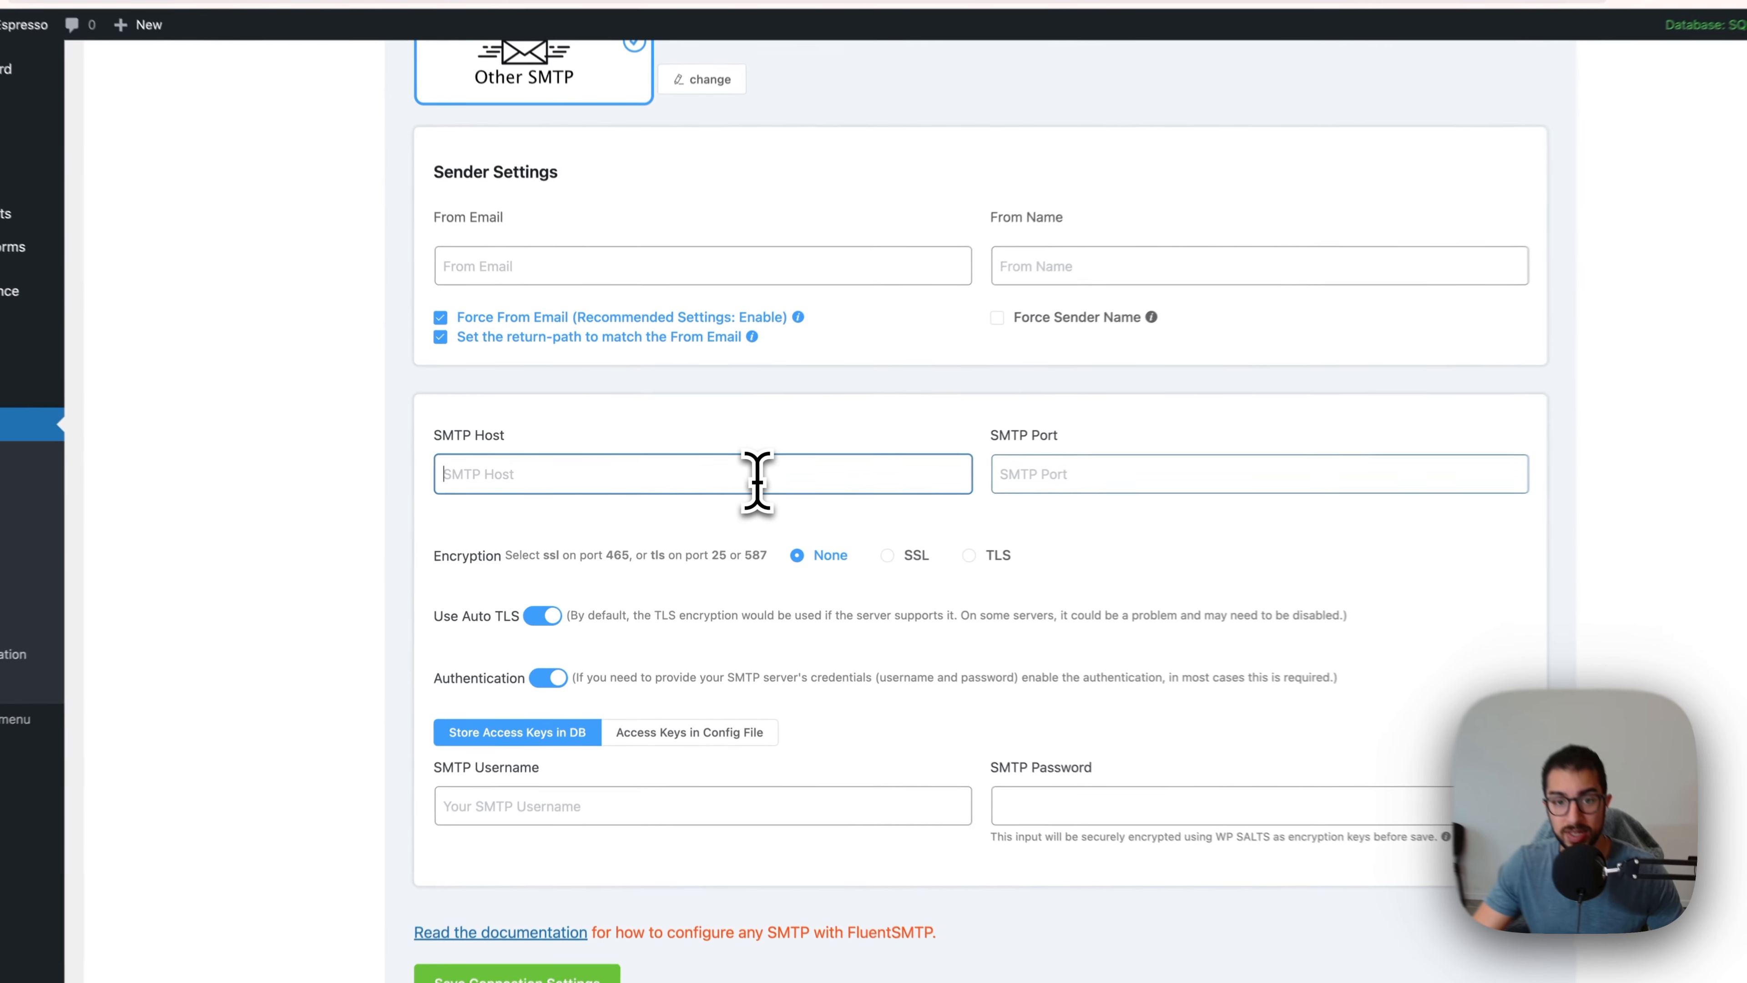
Step: Set the connection encryption to SSL and review the recommended ports in the encryption note
{"action": "left_click", "coordinate": [742, 484]}
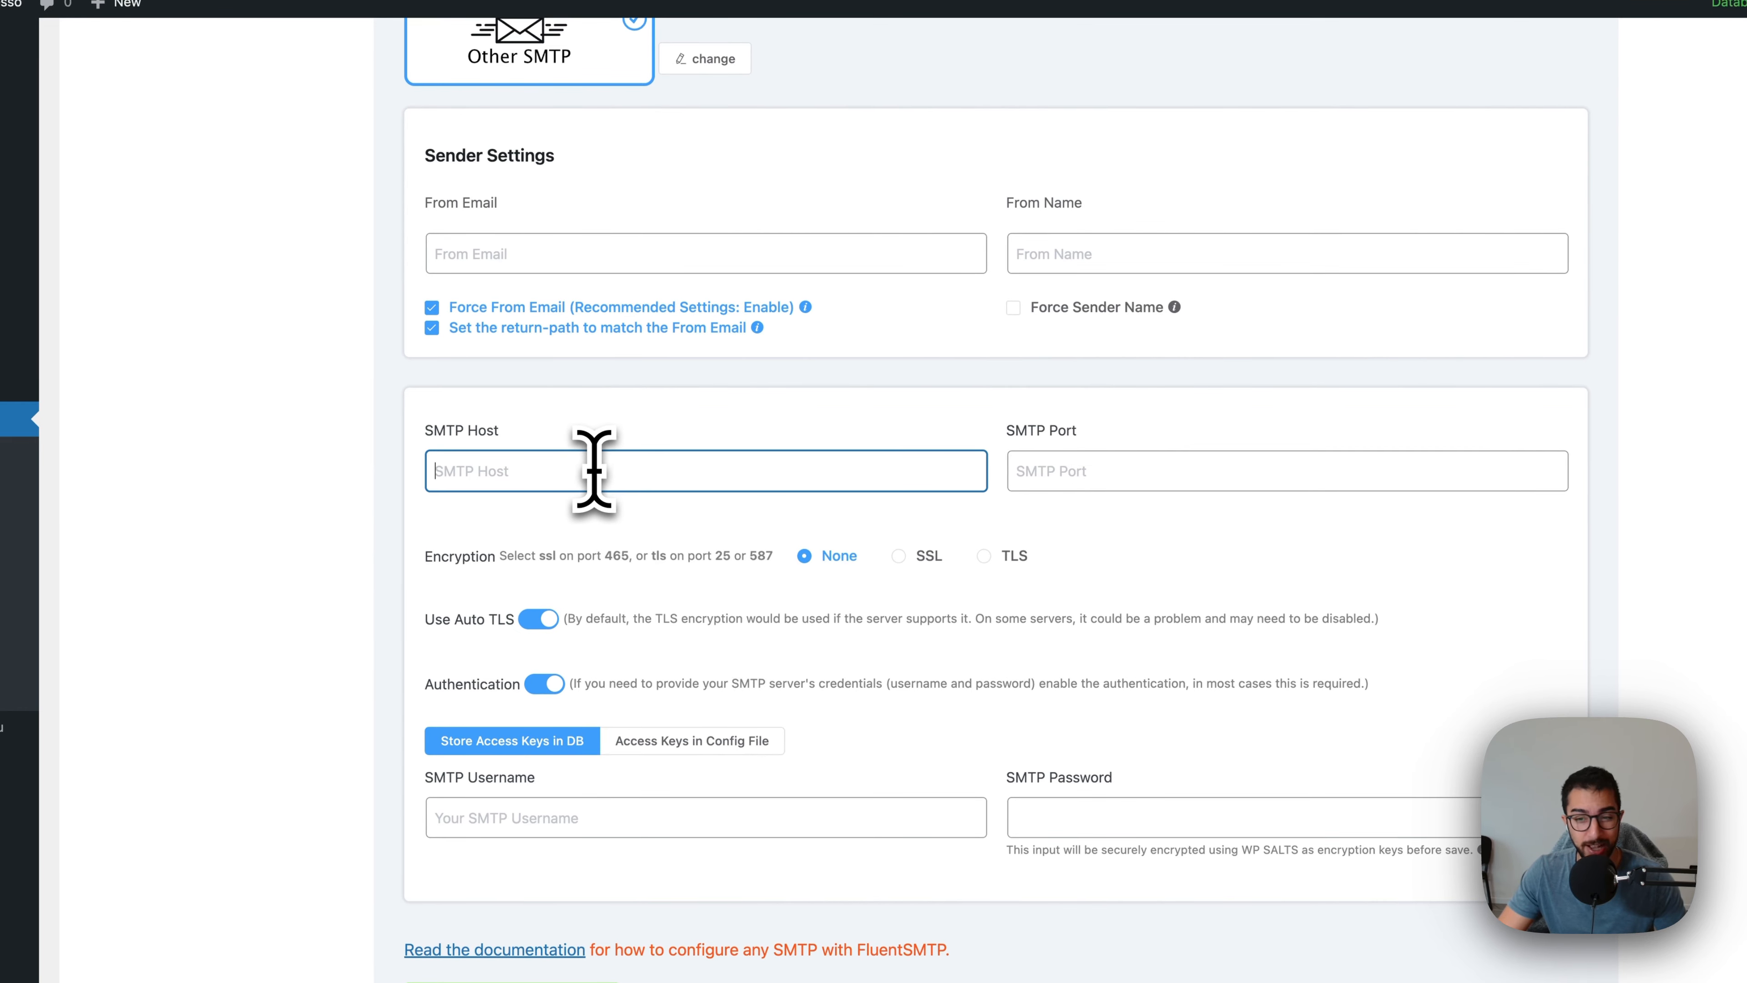
{"action": "left_click", "coordinate": [1060, 471]}
{"action": "left_click", "coordinate": [905, 559]}
{"action": "left_click", "coordinate": [1097, 486]}
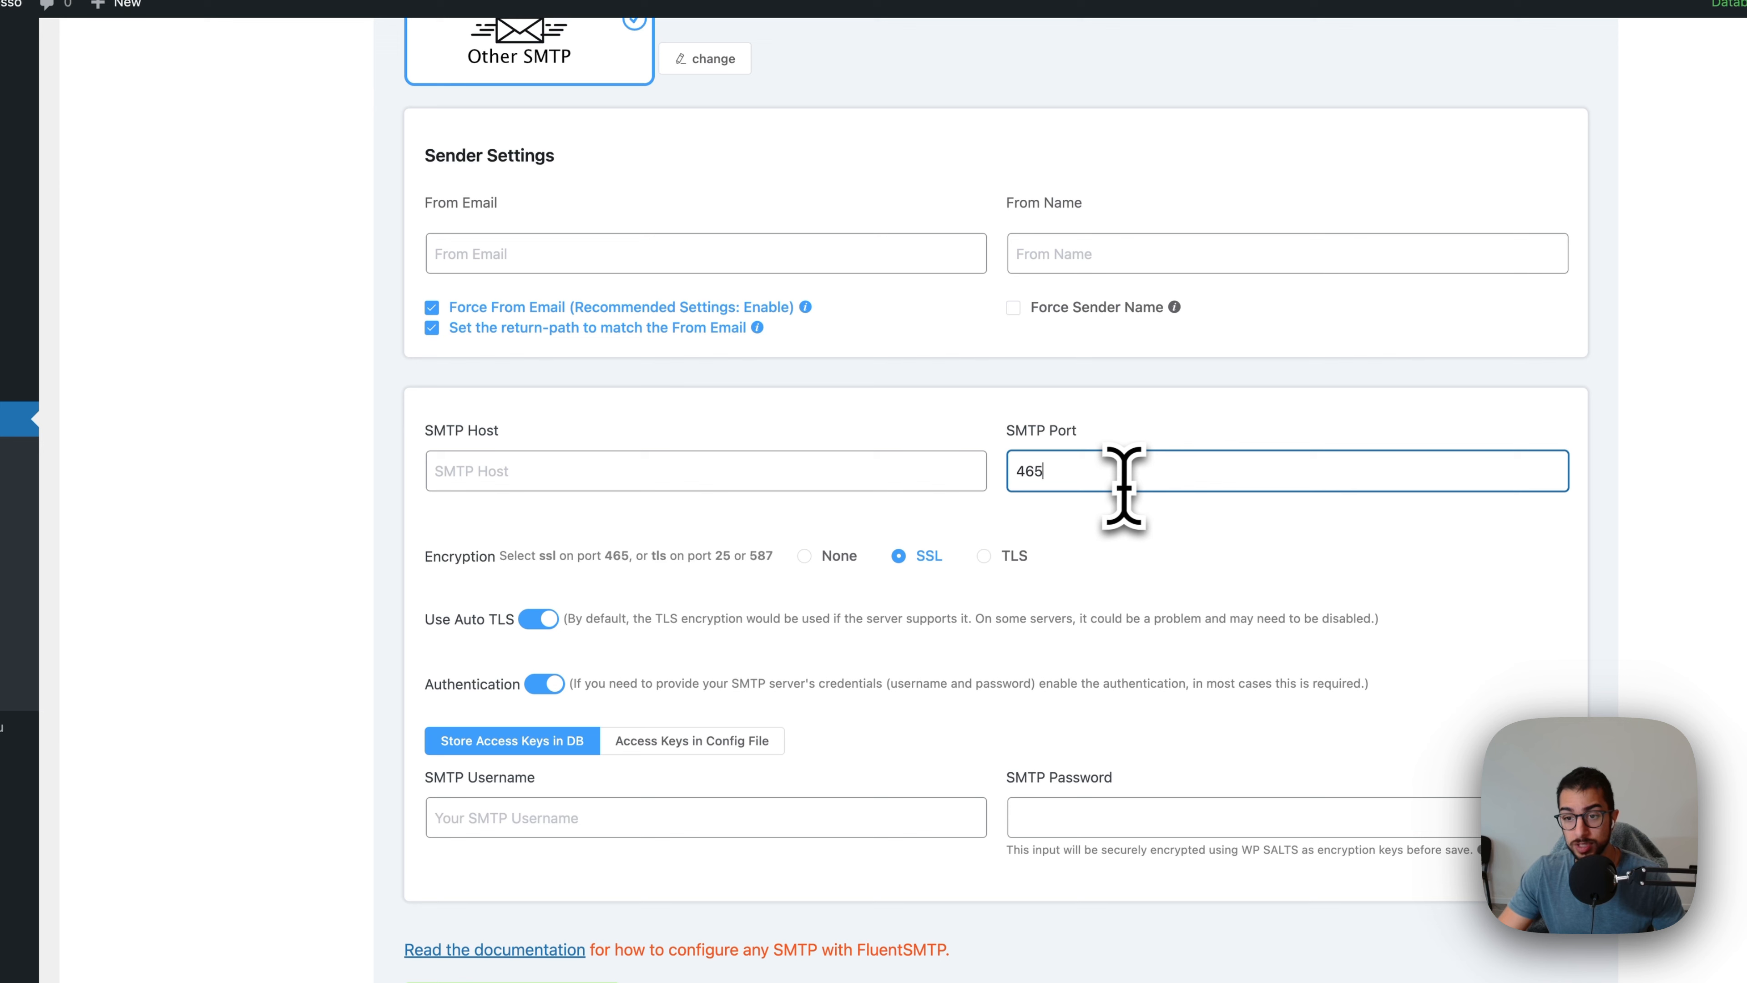
{"action": "left_click_drag", "start_coordinate": [766, 555], "coordinate": [437, 593]}
{"action": "left_click", "coordinate": [550, 558]}
{"action": "left_click", "coordinate": [1083, 492]}
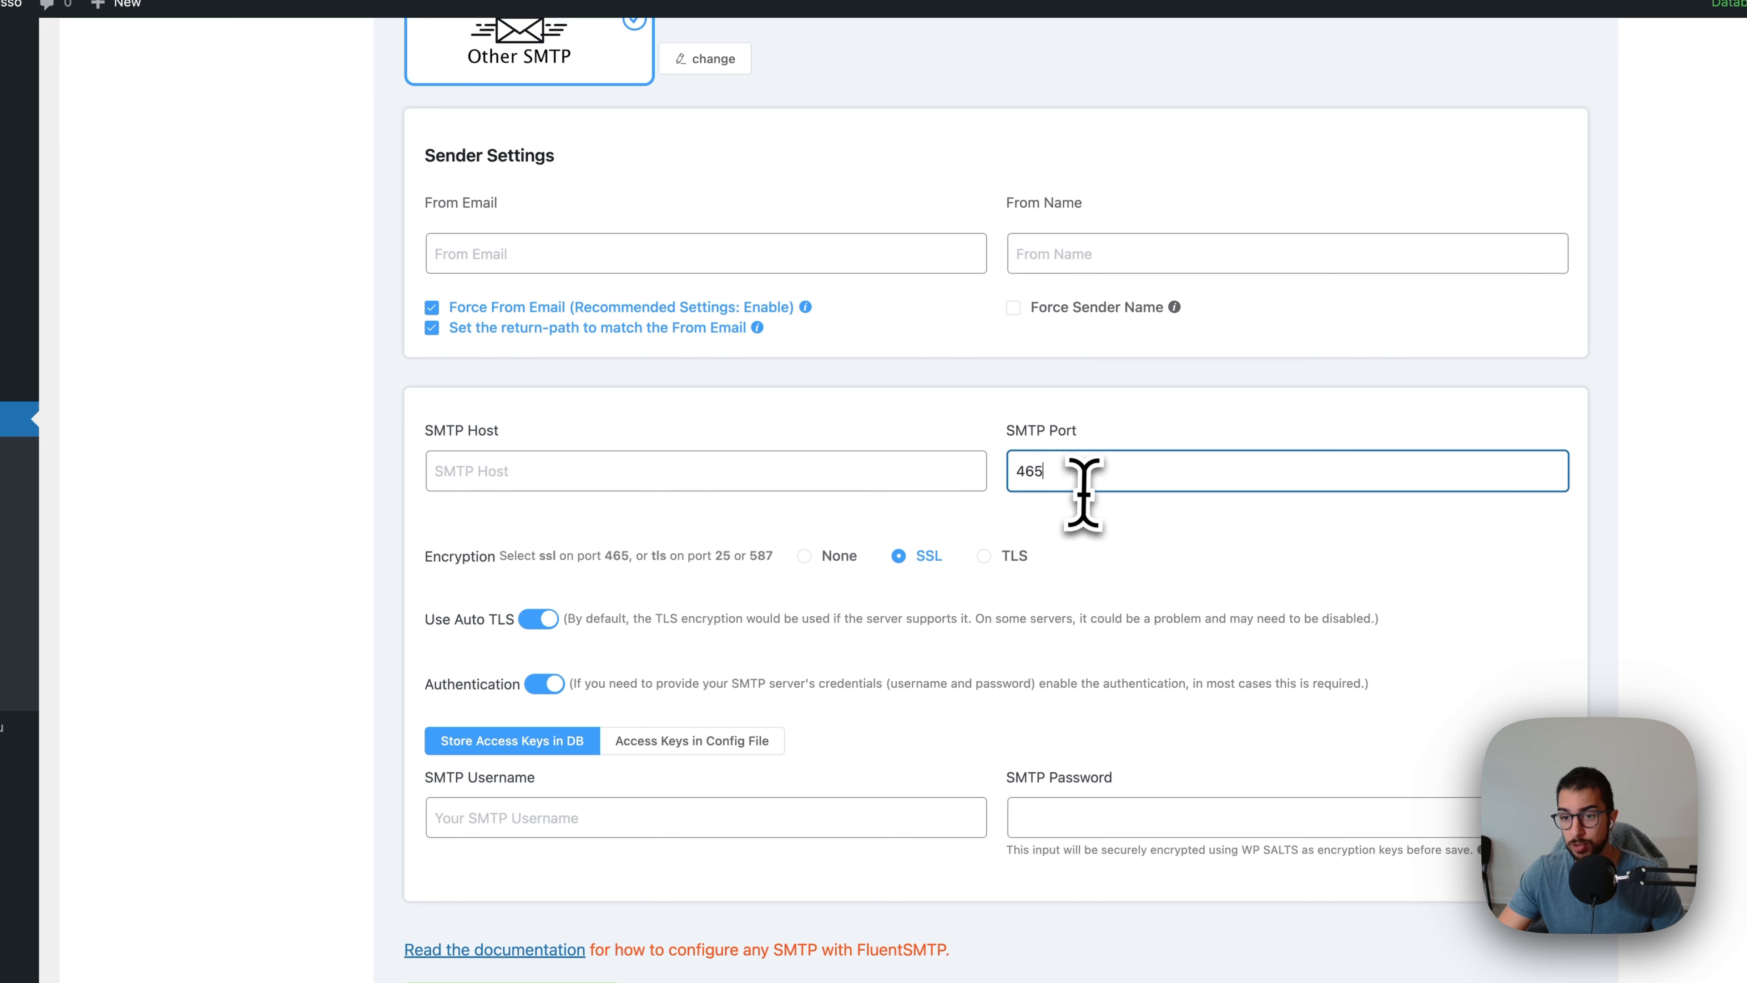
{"action": "left_click", "coordinate": [1093, 539]}
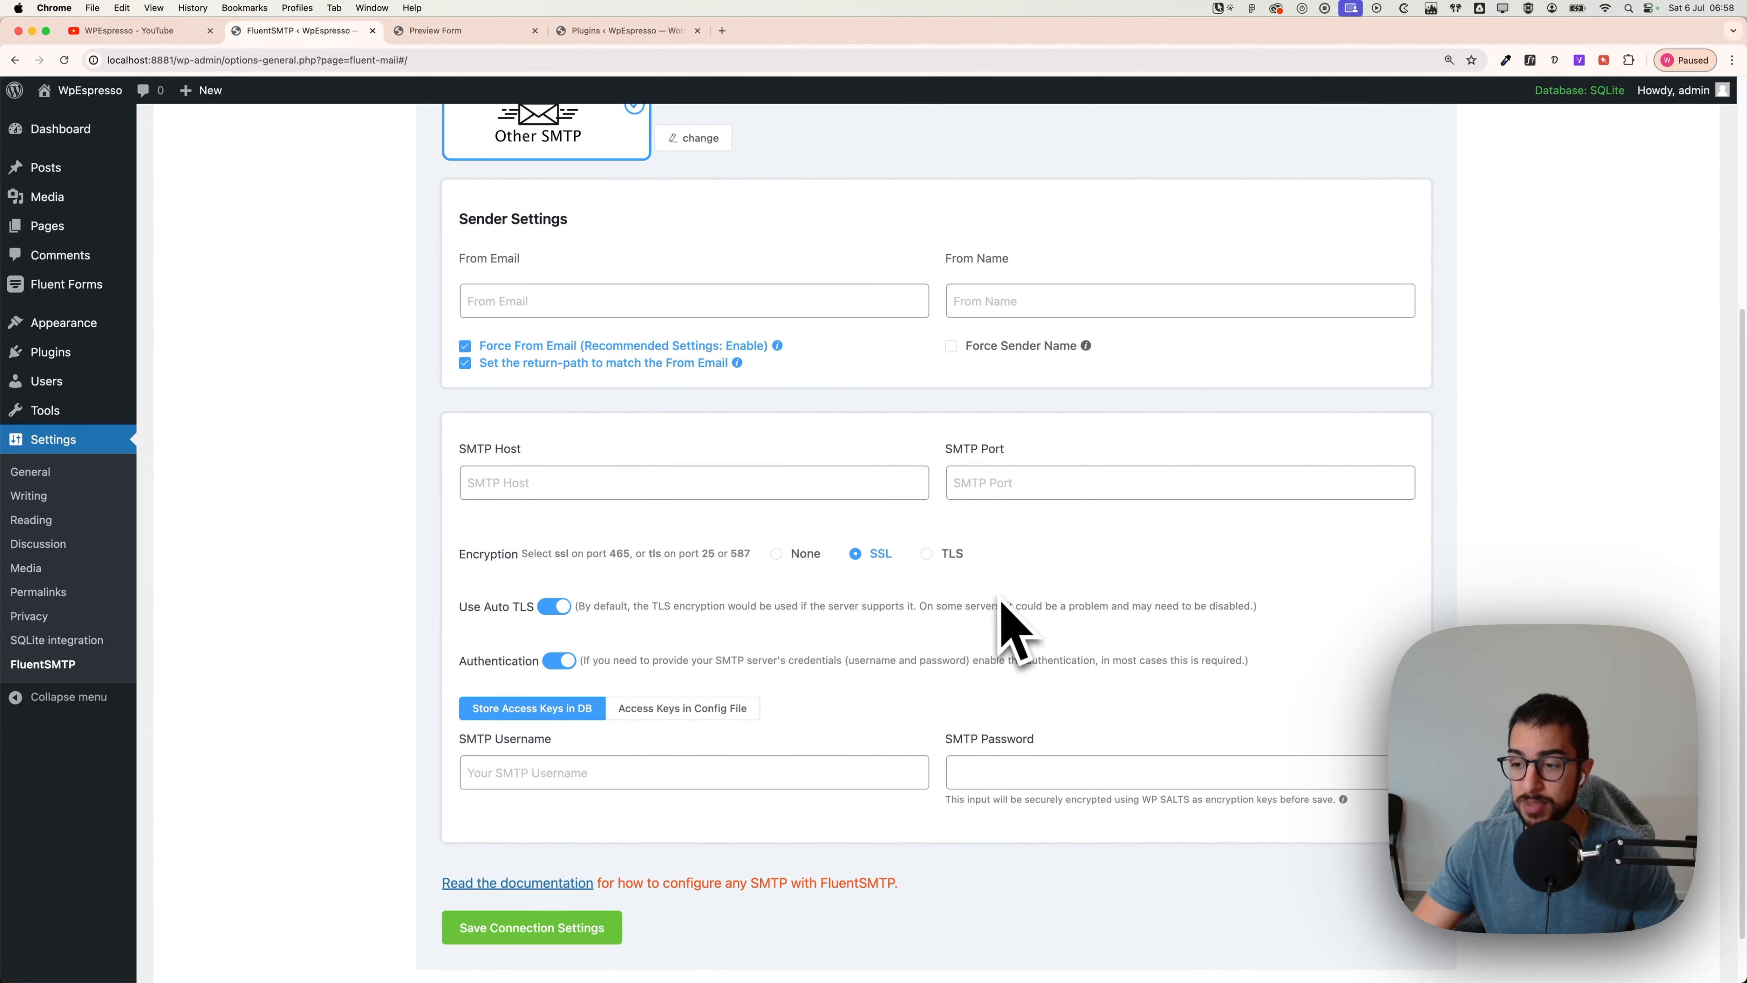
{"action": "scroll", "coordinate": [1001, 600], "scroll_direction": "up", "scroll_amount": 2}
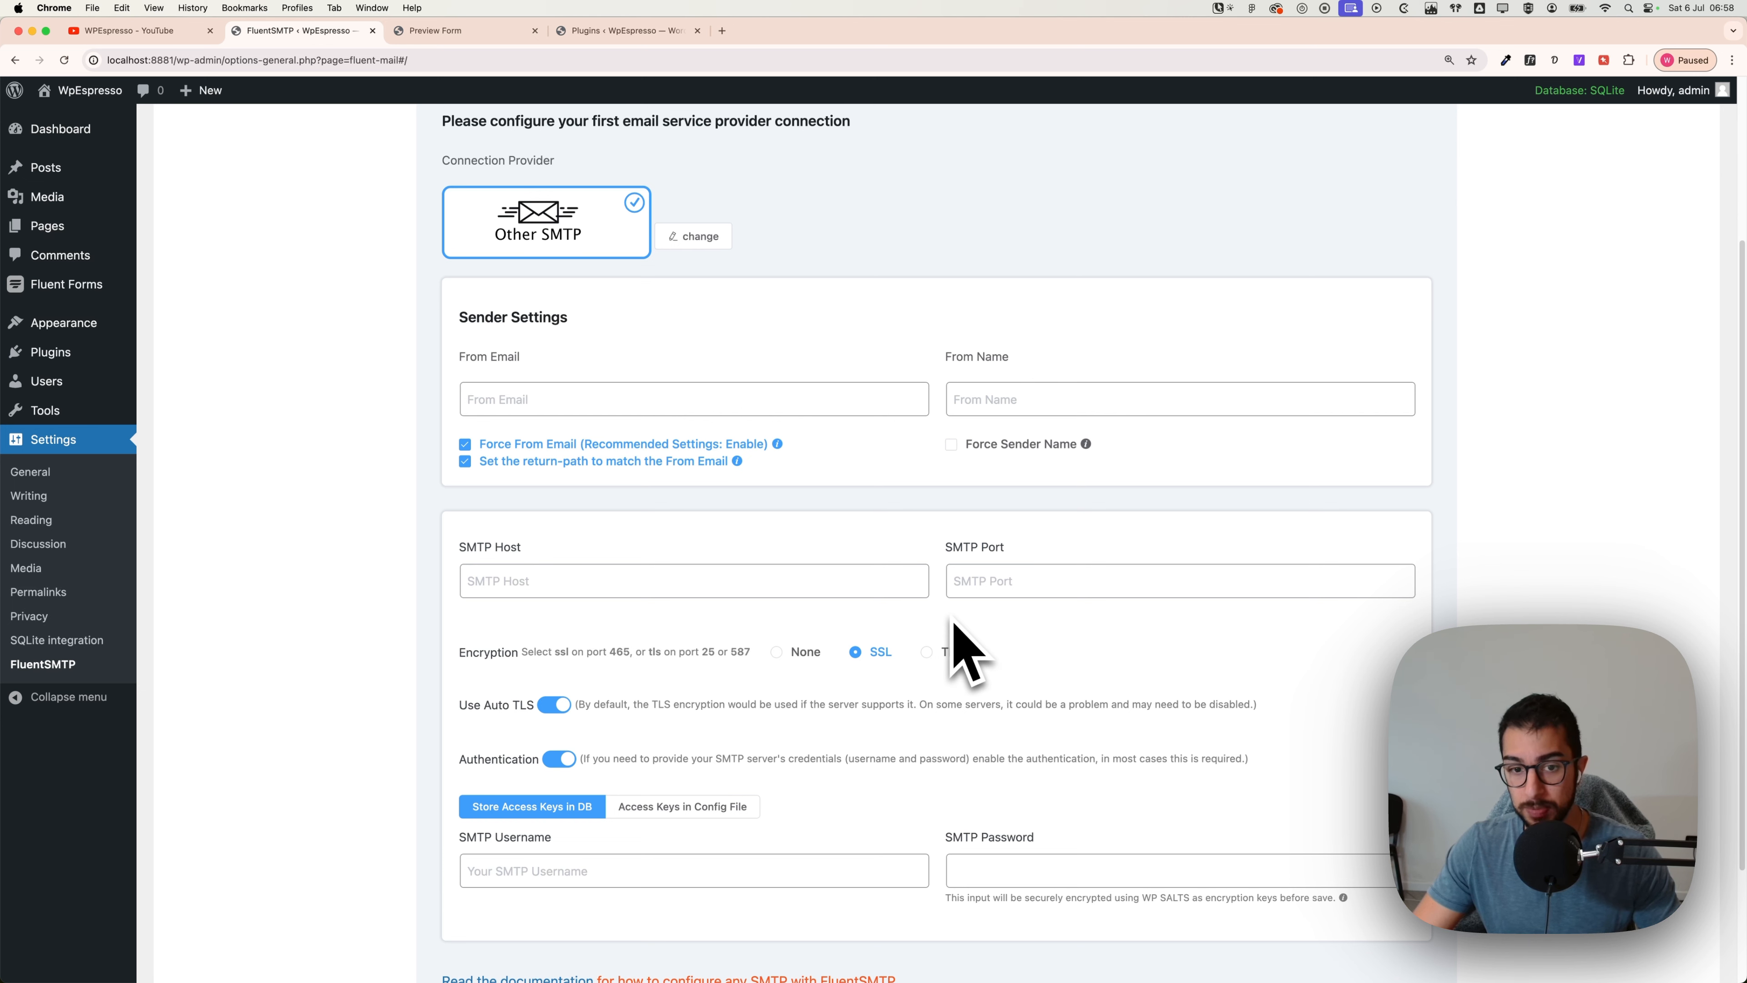
{"action": "scroll", "coordinate": [954, 621], "scroll_direction": "down", "scroll_amount": 1}
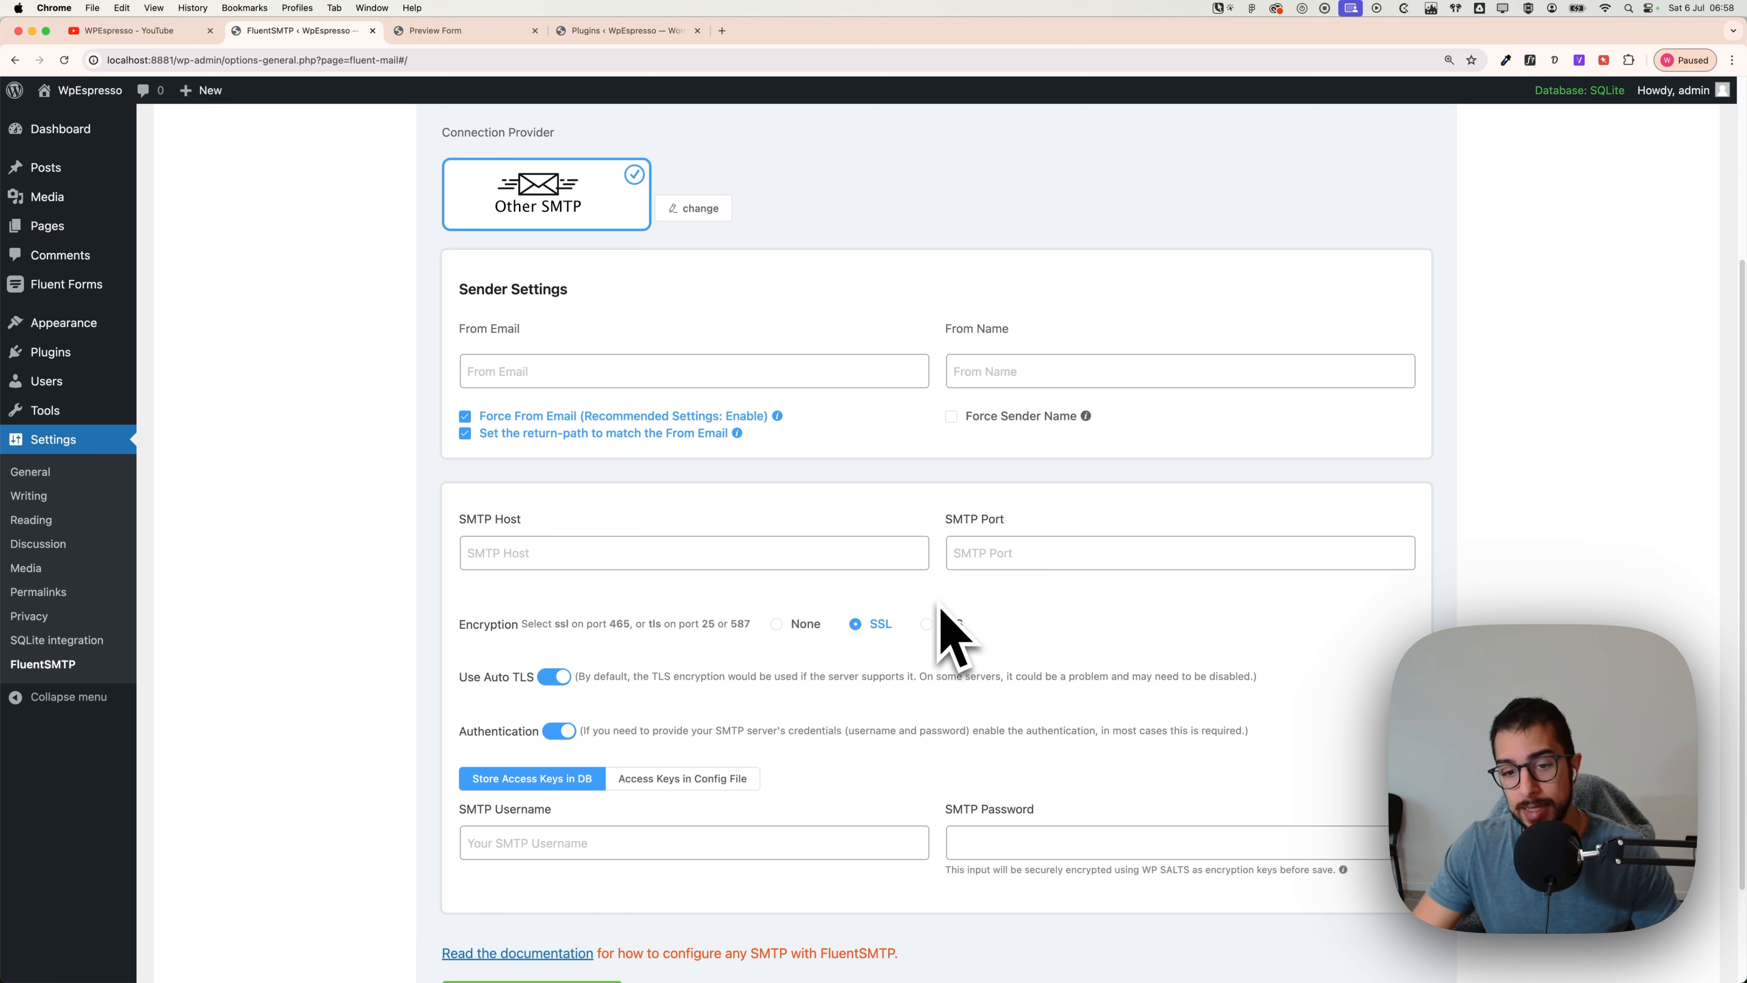
{"action": "scroll", "coordinate": [953, 633], "scroll_direction": "up", "scroll_amount": 4}
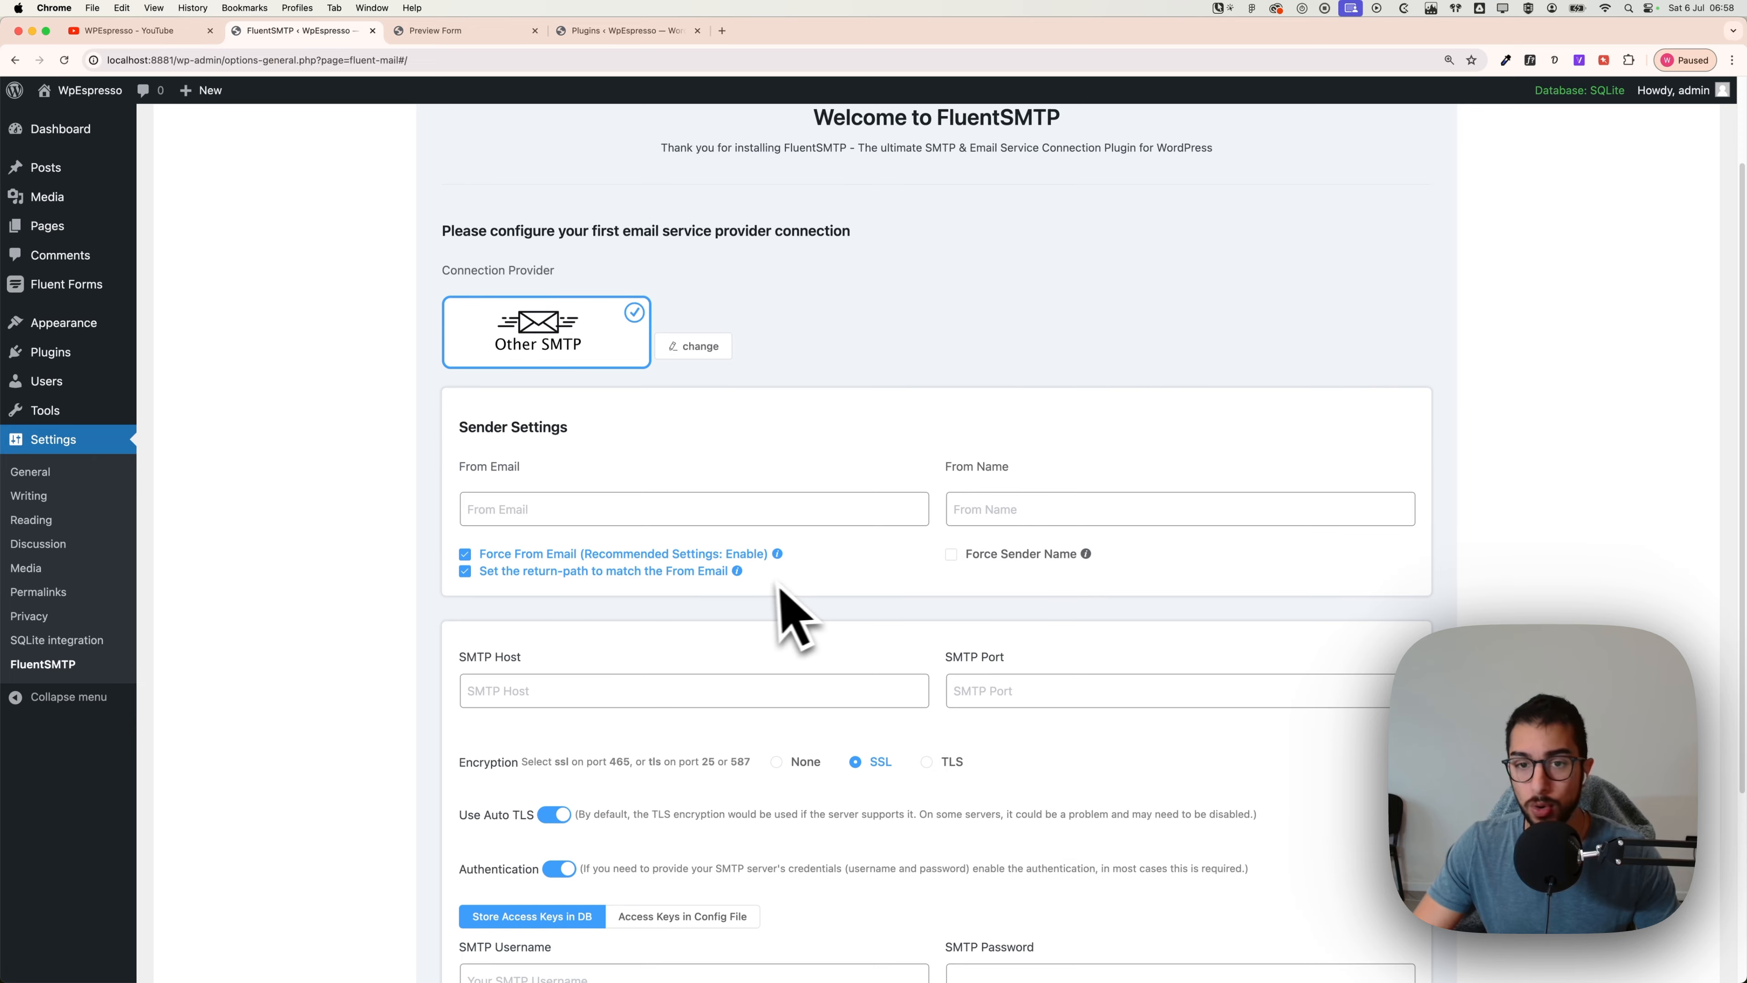
Step: Open Installed Plugins and highlight the active Fluent Forms and FluentSMTP entries
{"action": "left_click", "coordinate": [31, 361]}
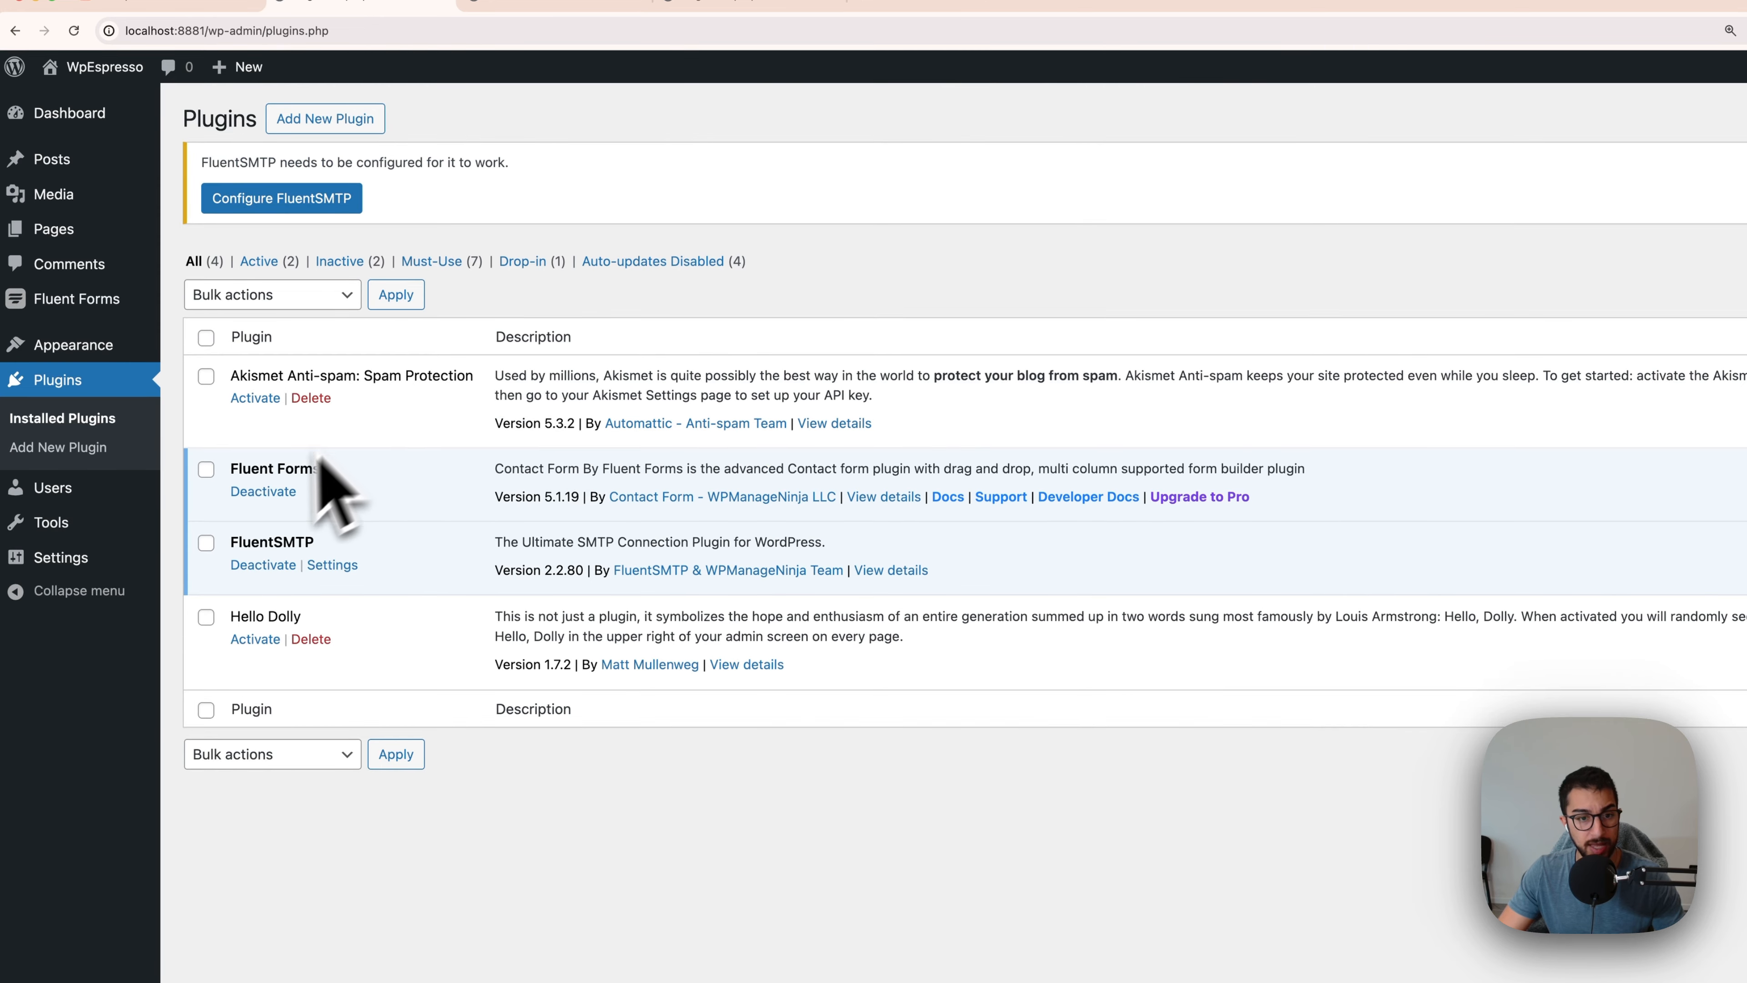
{"action": "double_click", "coordinate": [254, 543]}
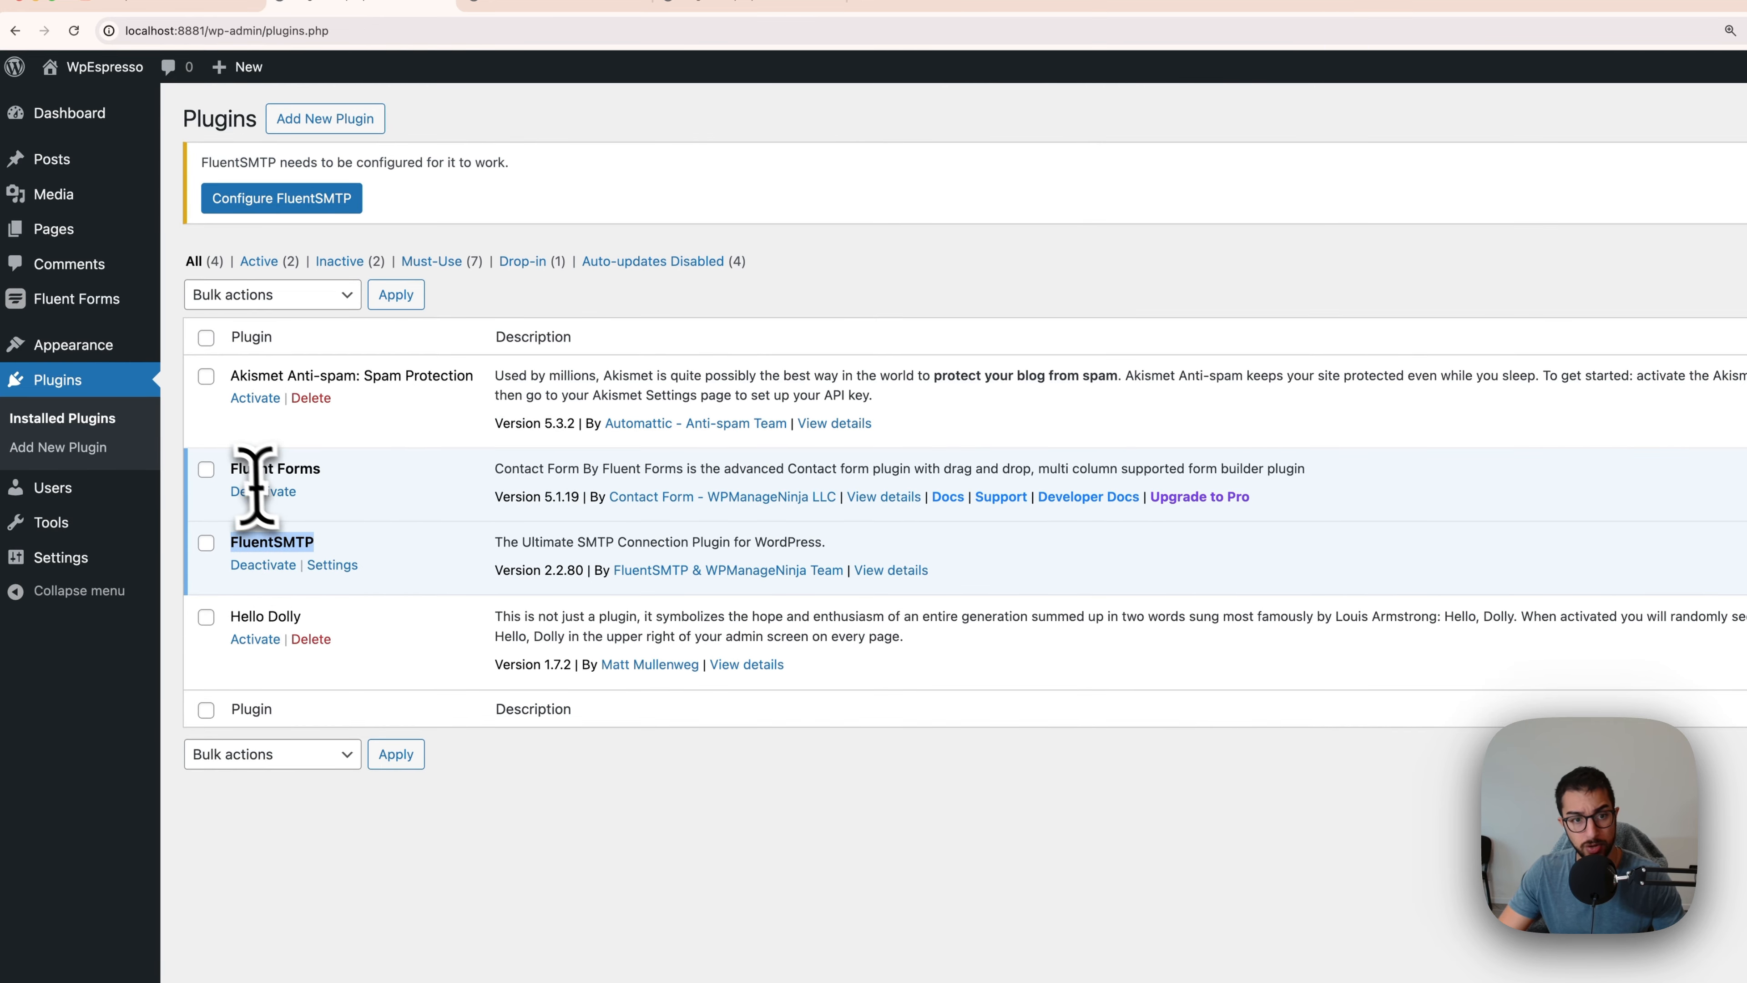
{"action": "left_click_drag", "start_coordinate": [232, 468], "coordinate": [324, 471]}
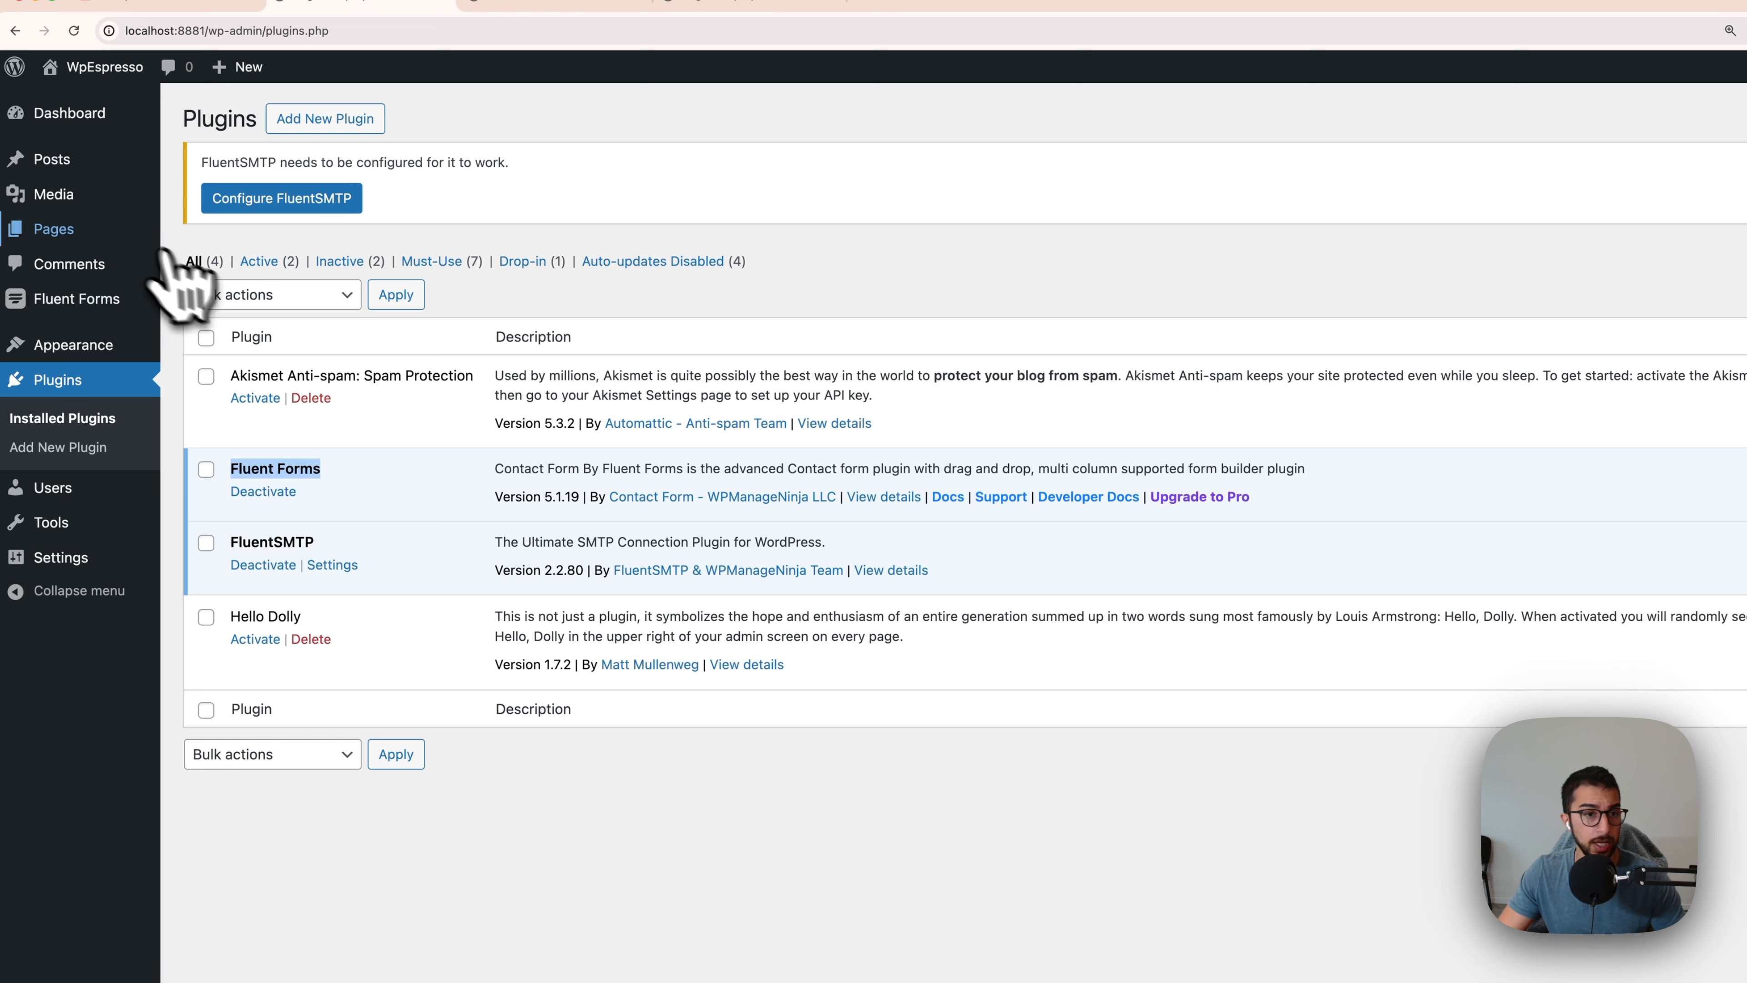
Step: Open the Contact page in the editor, then go back to the pages list
{"action": "mouse_move", "coordinate": [114, 232]}
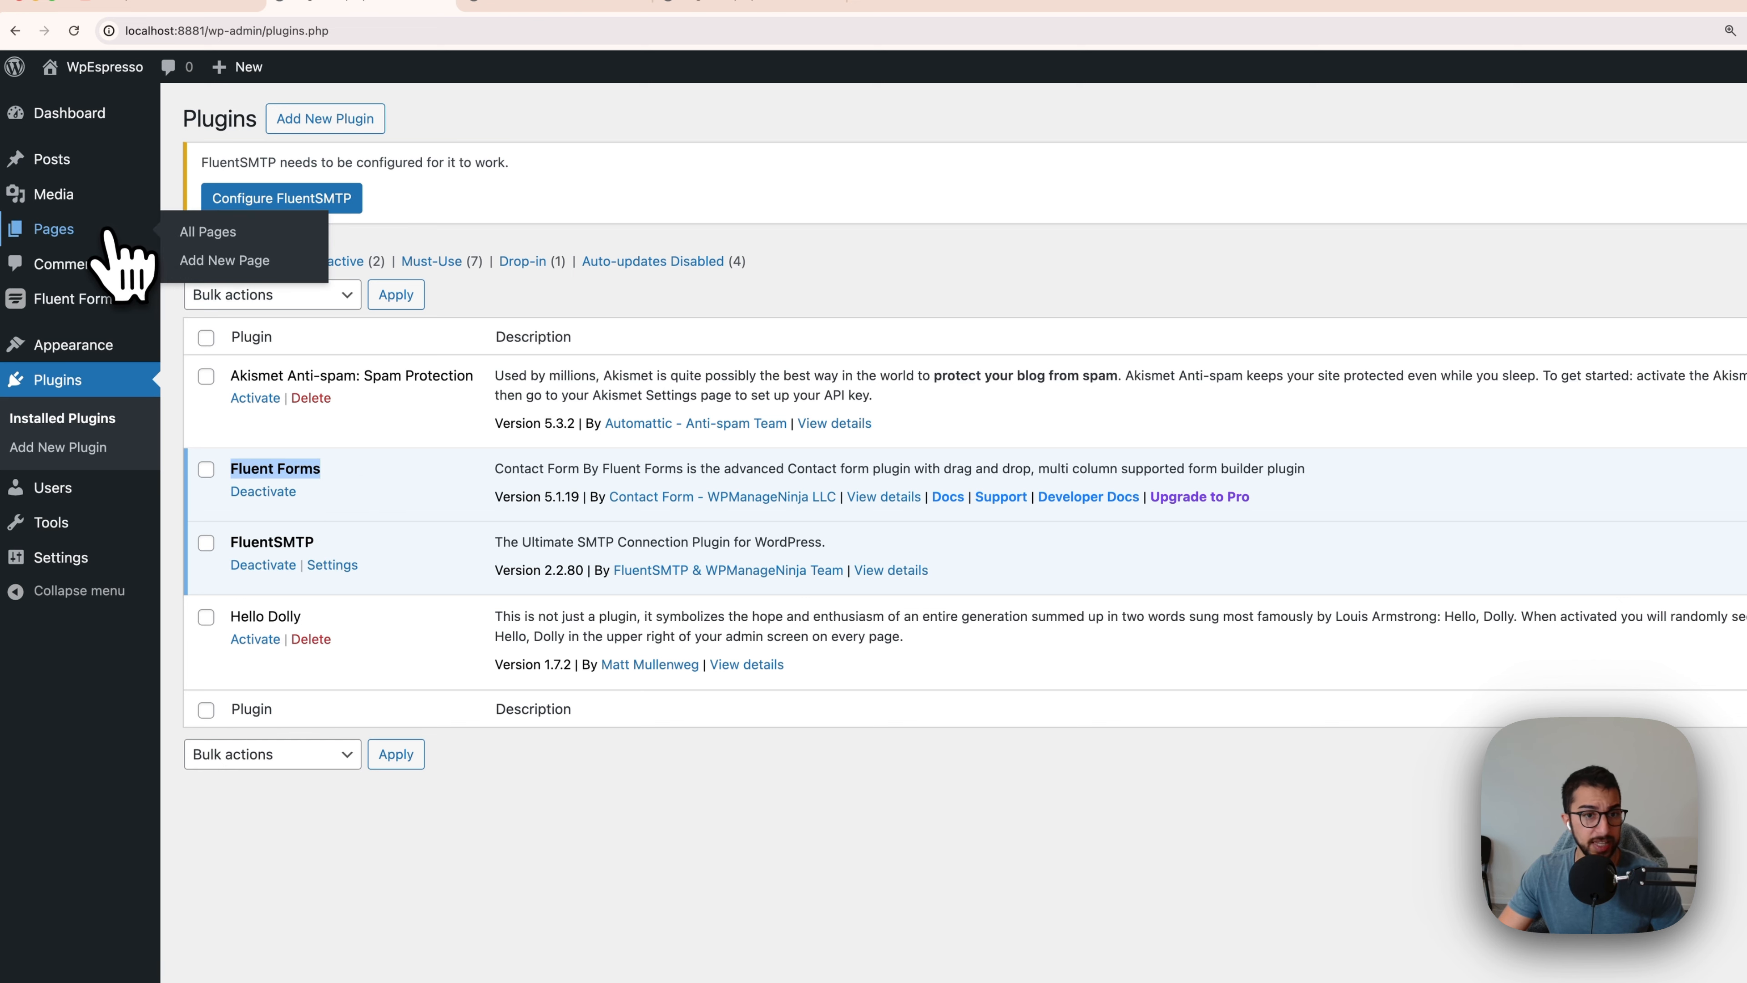
{"action": "left_click", "coordinate": [208, 234]}
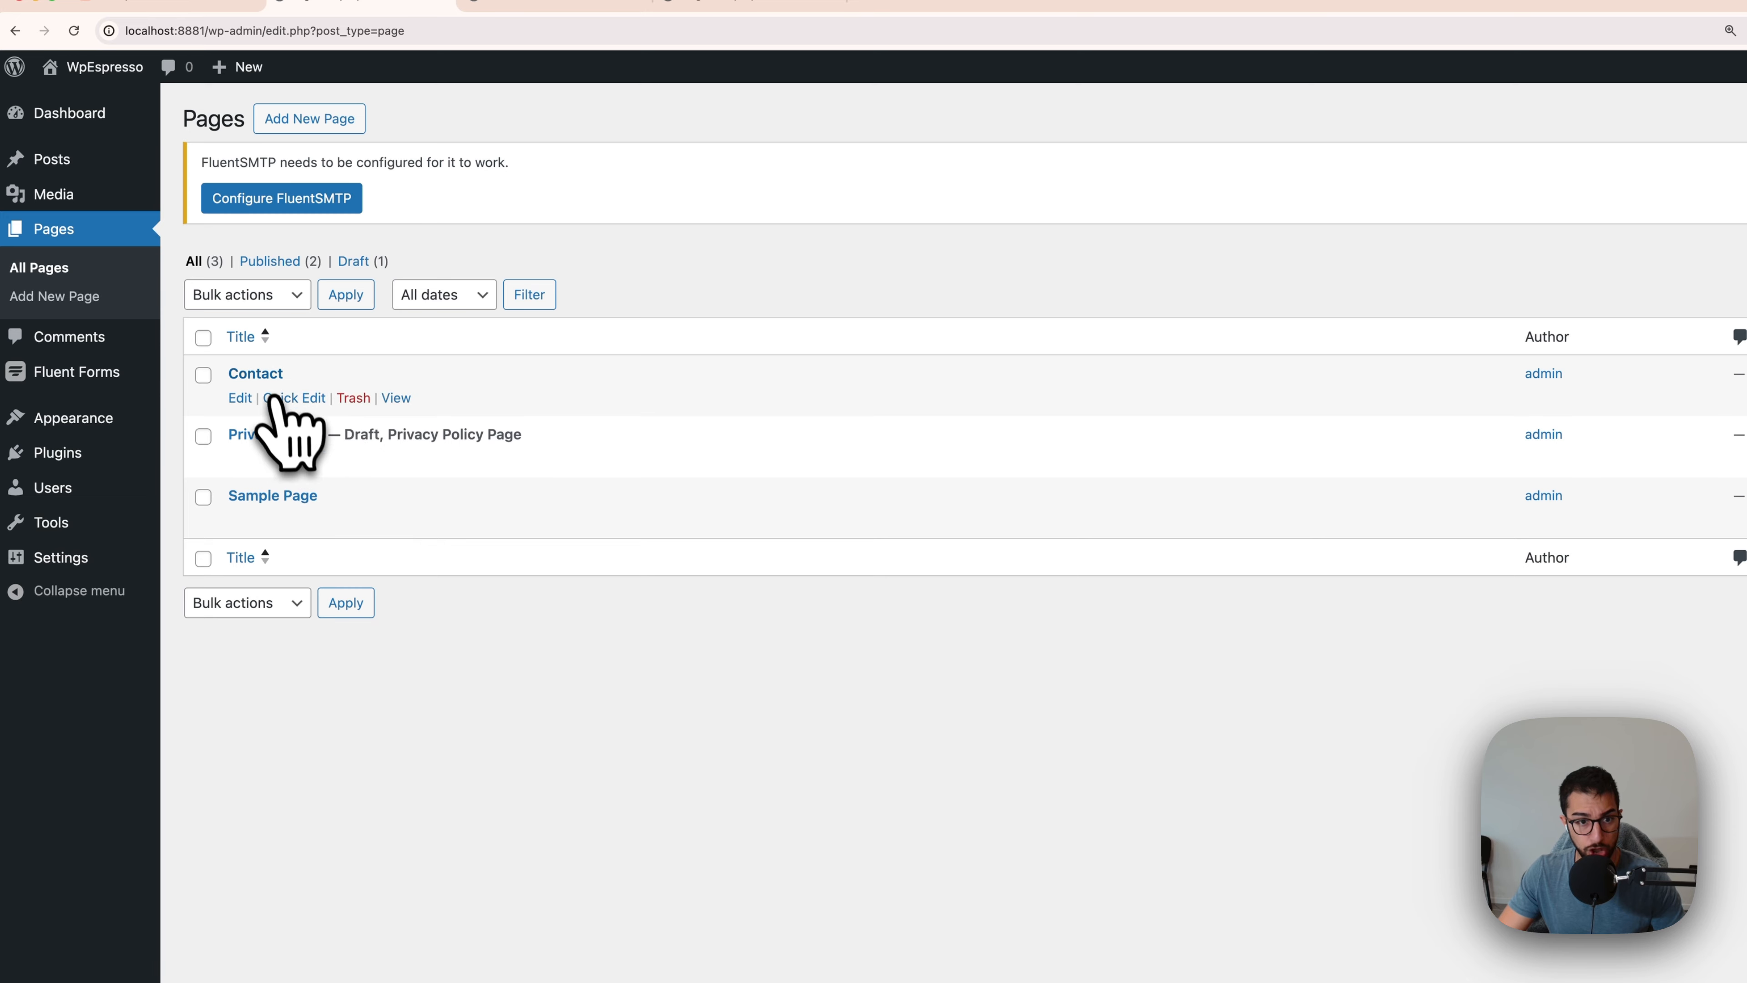
{"action": "left_click", "coordinate": [263, 375]}
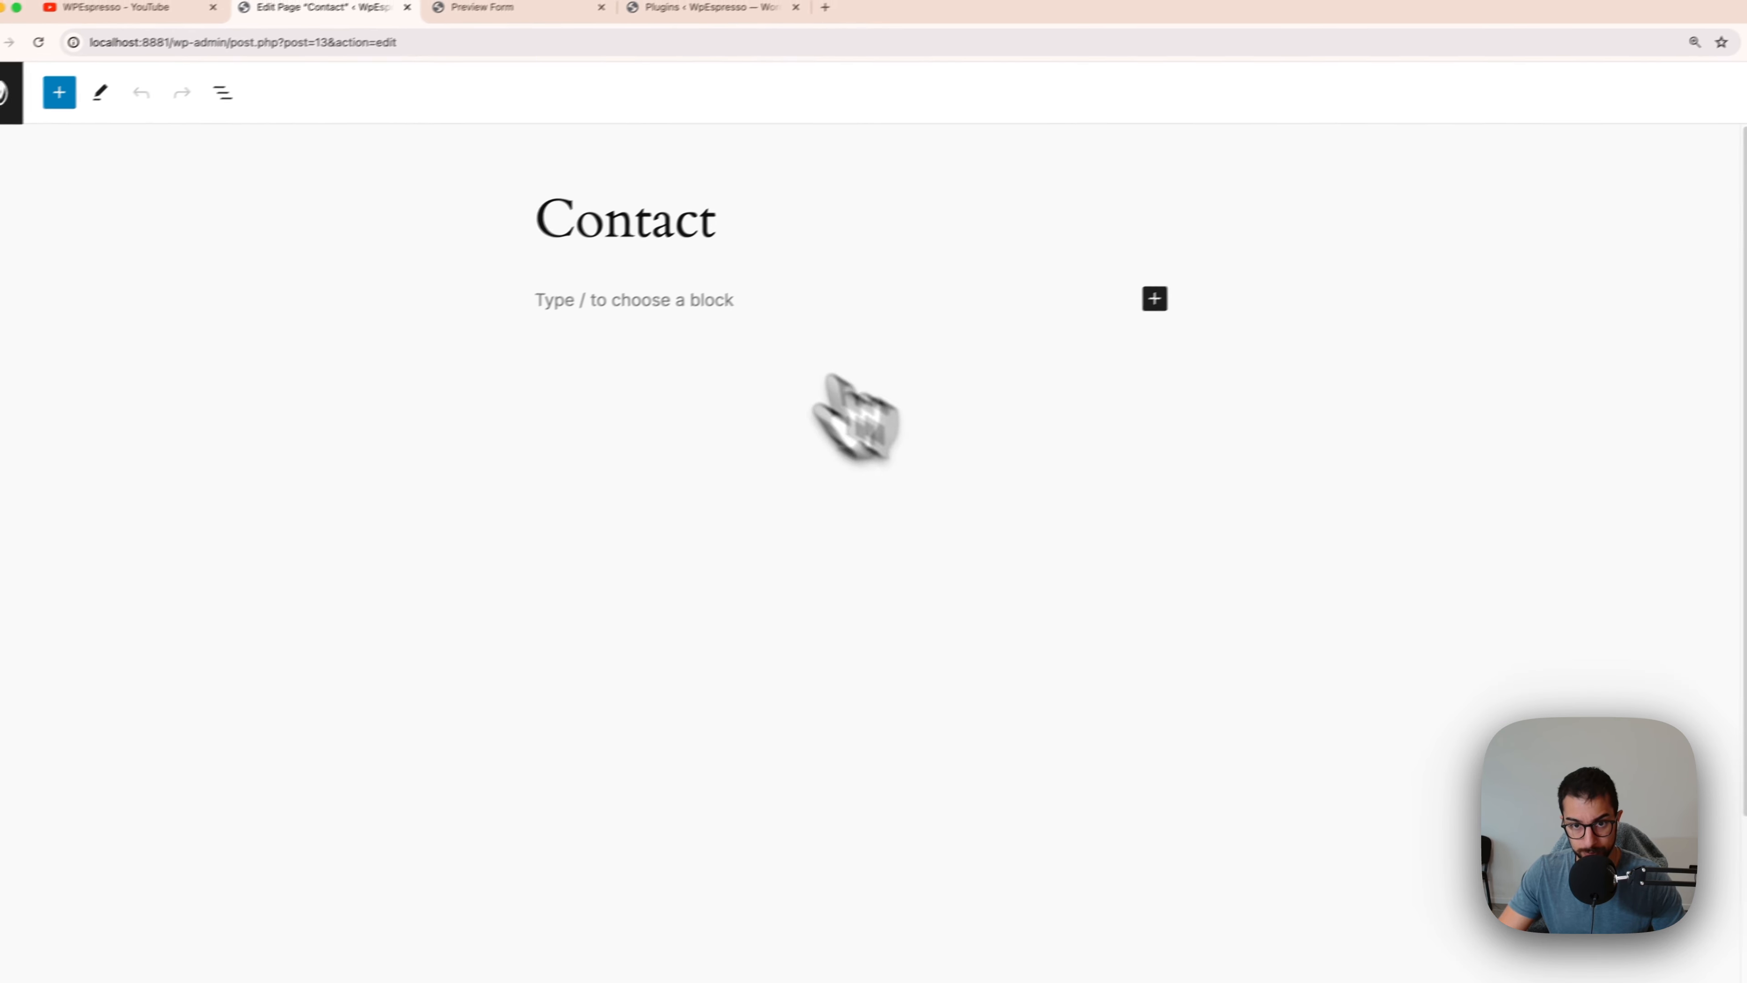
{"action": "left_click", "coordinate": [1115, 313]}
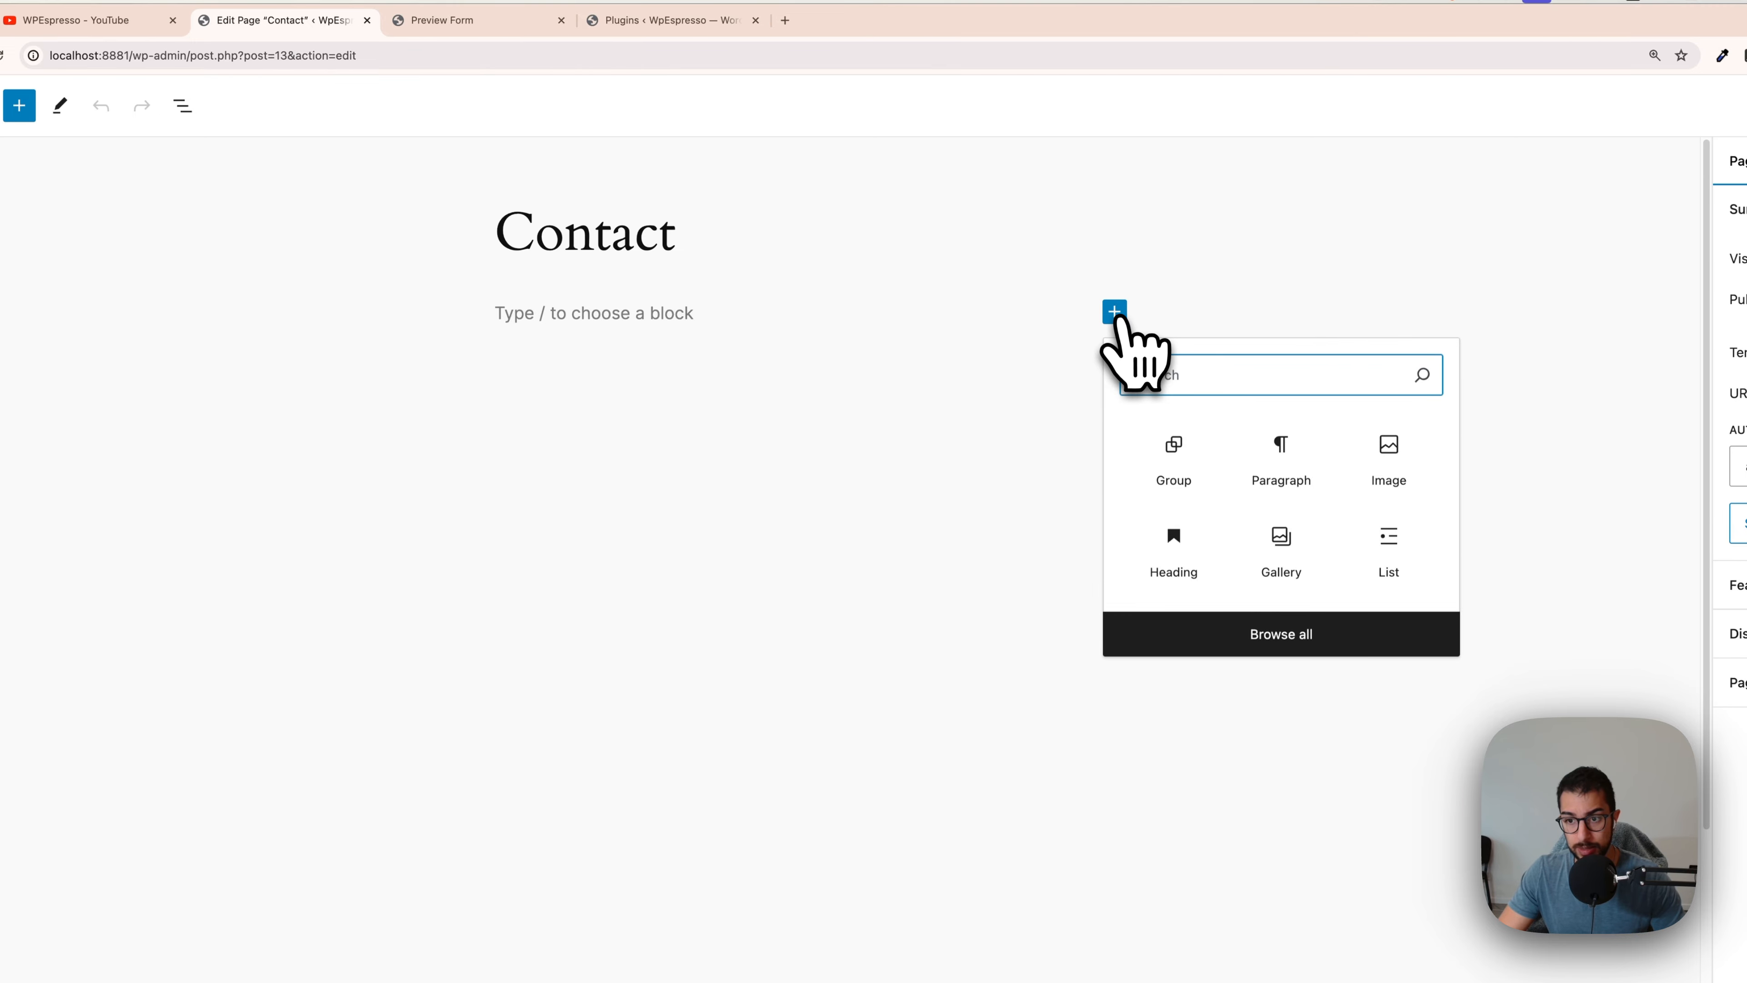
{"action": "left_click", "coordinate": [1115, 313]}
{"action": "left_click", "coordinate": [27, 106]}
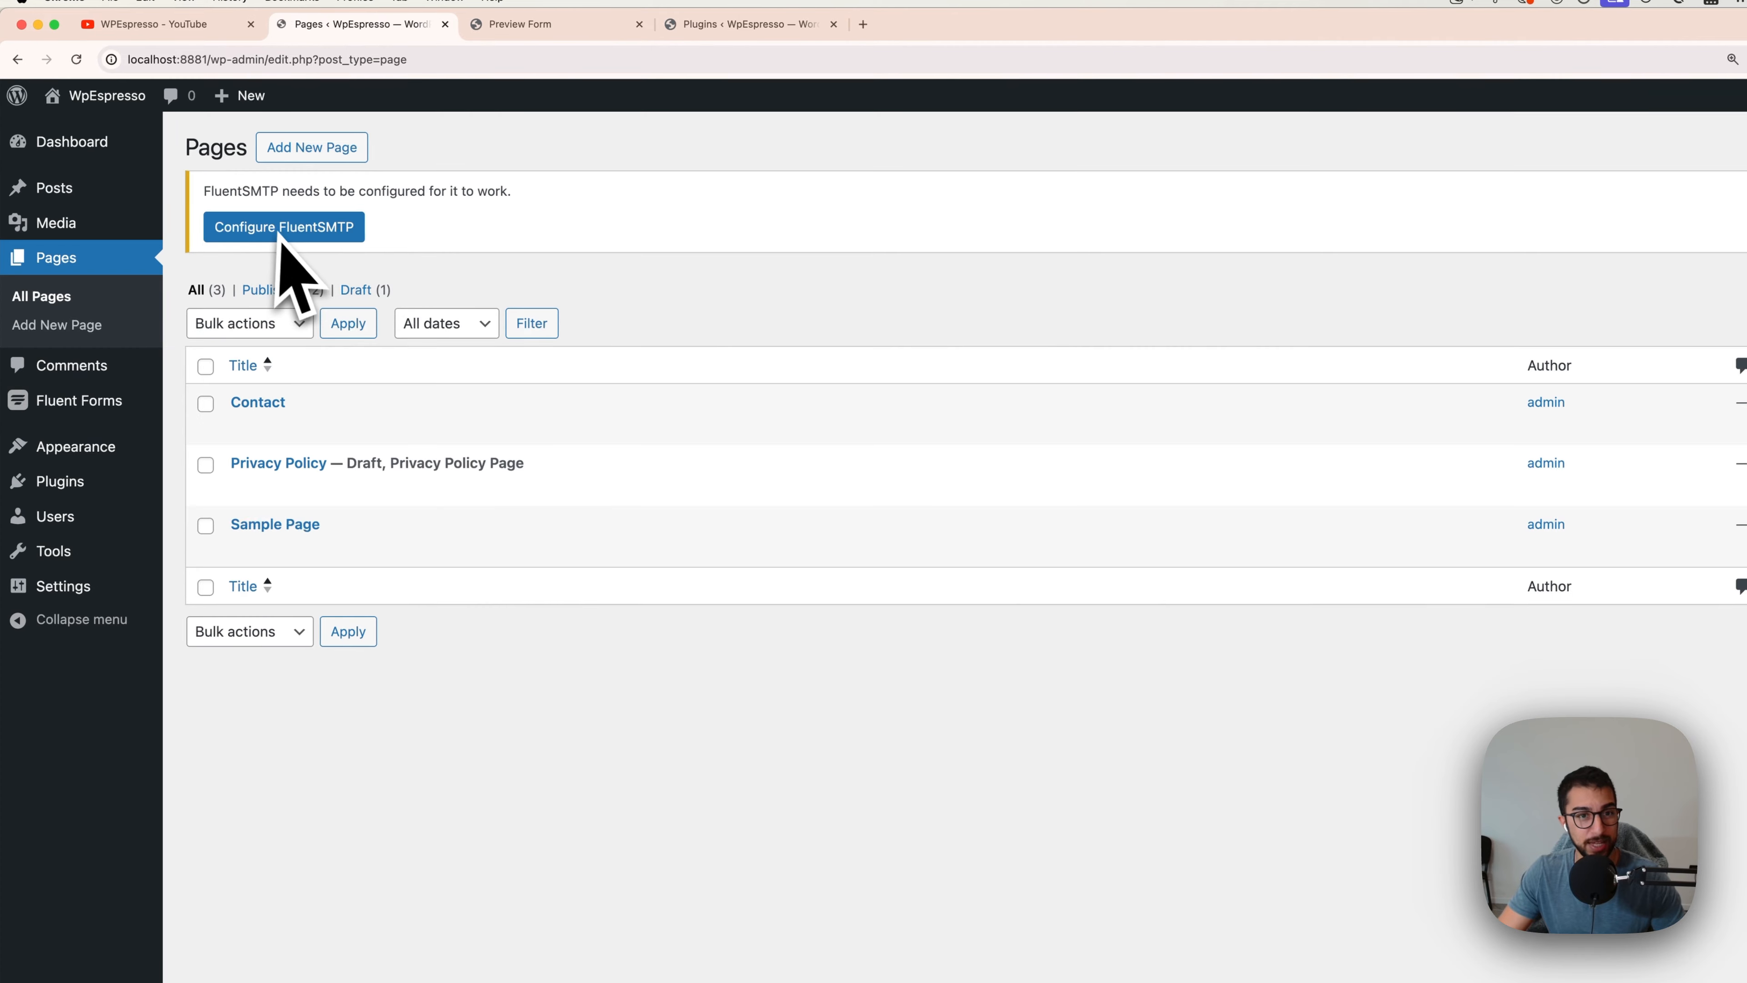
Step: Copy the Contact Form Demo shortcode [fluentform id="1"] from the Fluent Forms list
{"action": "left_click", "coordinate": [99, 411]}
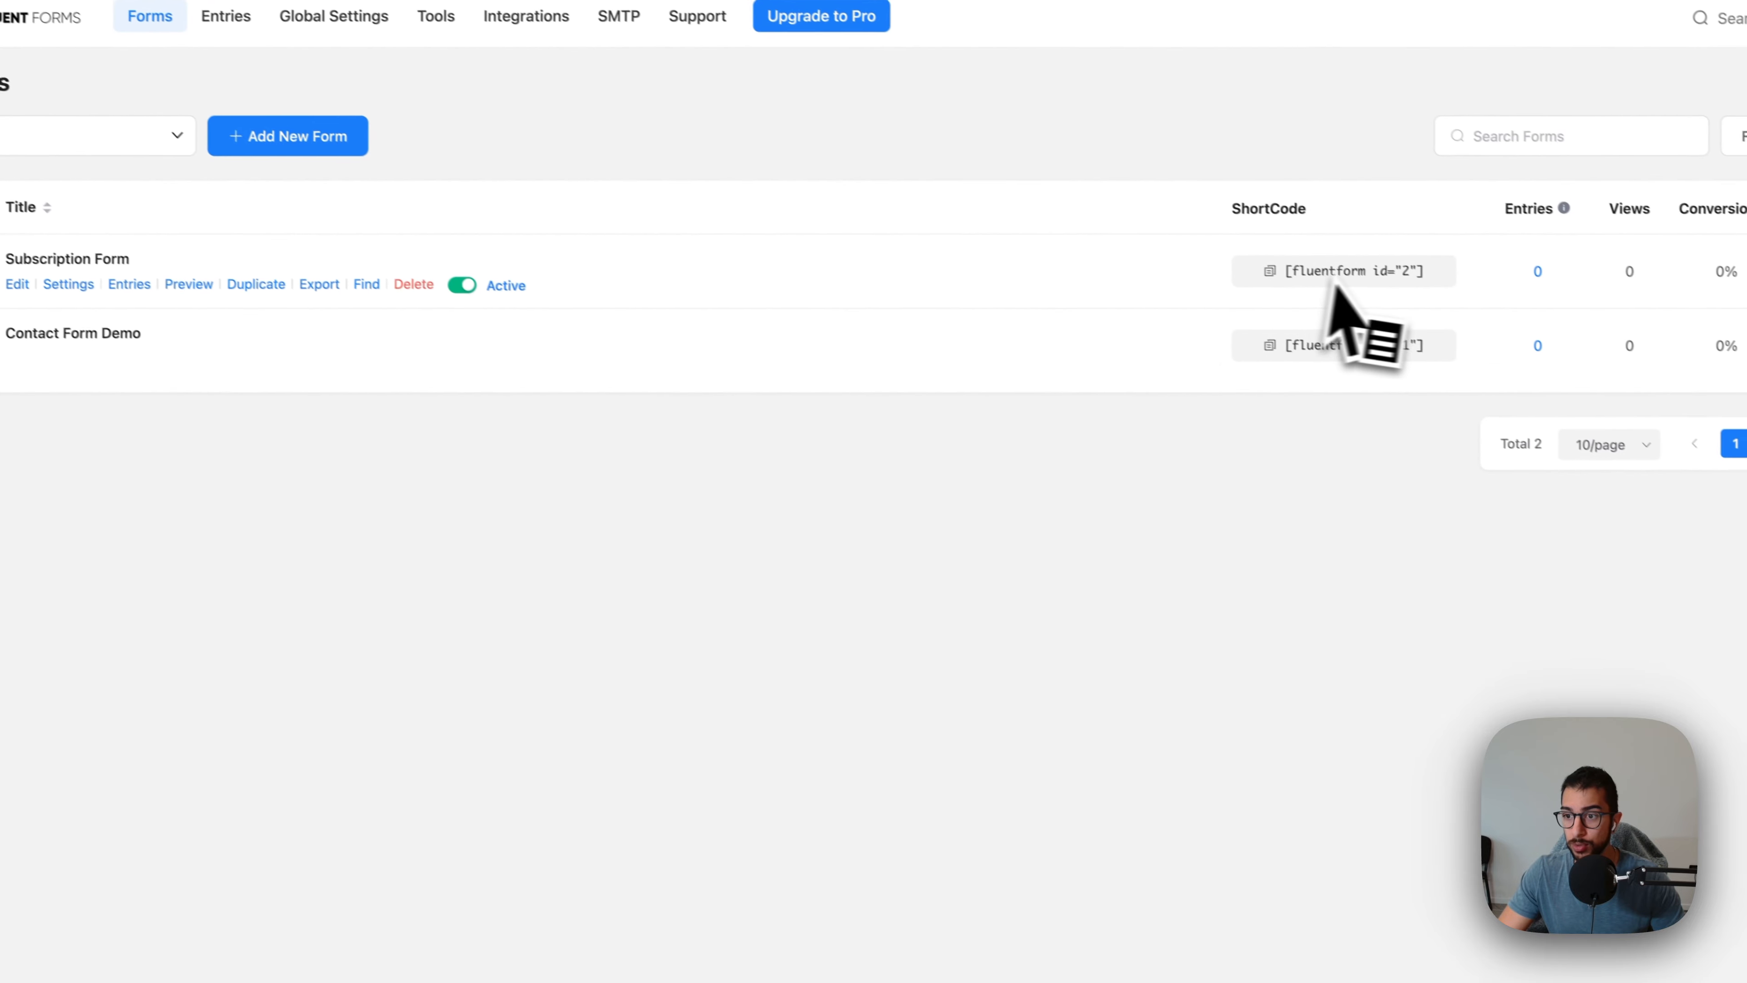
{"action": "left_click", "coordinate": [1281, 279]}
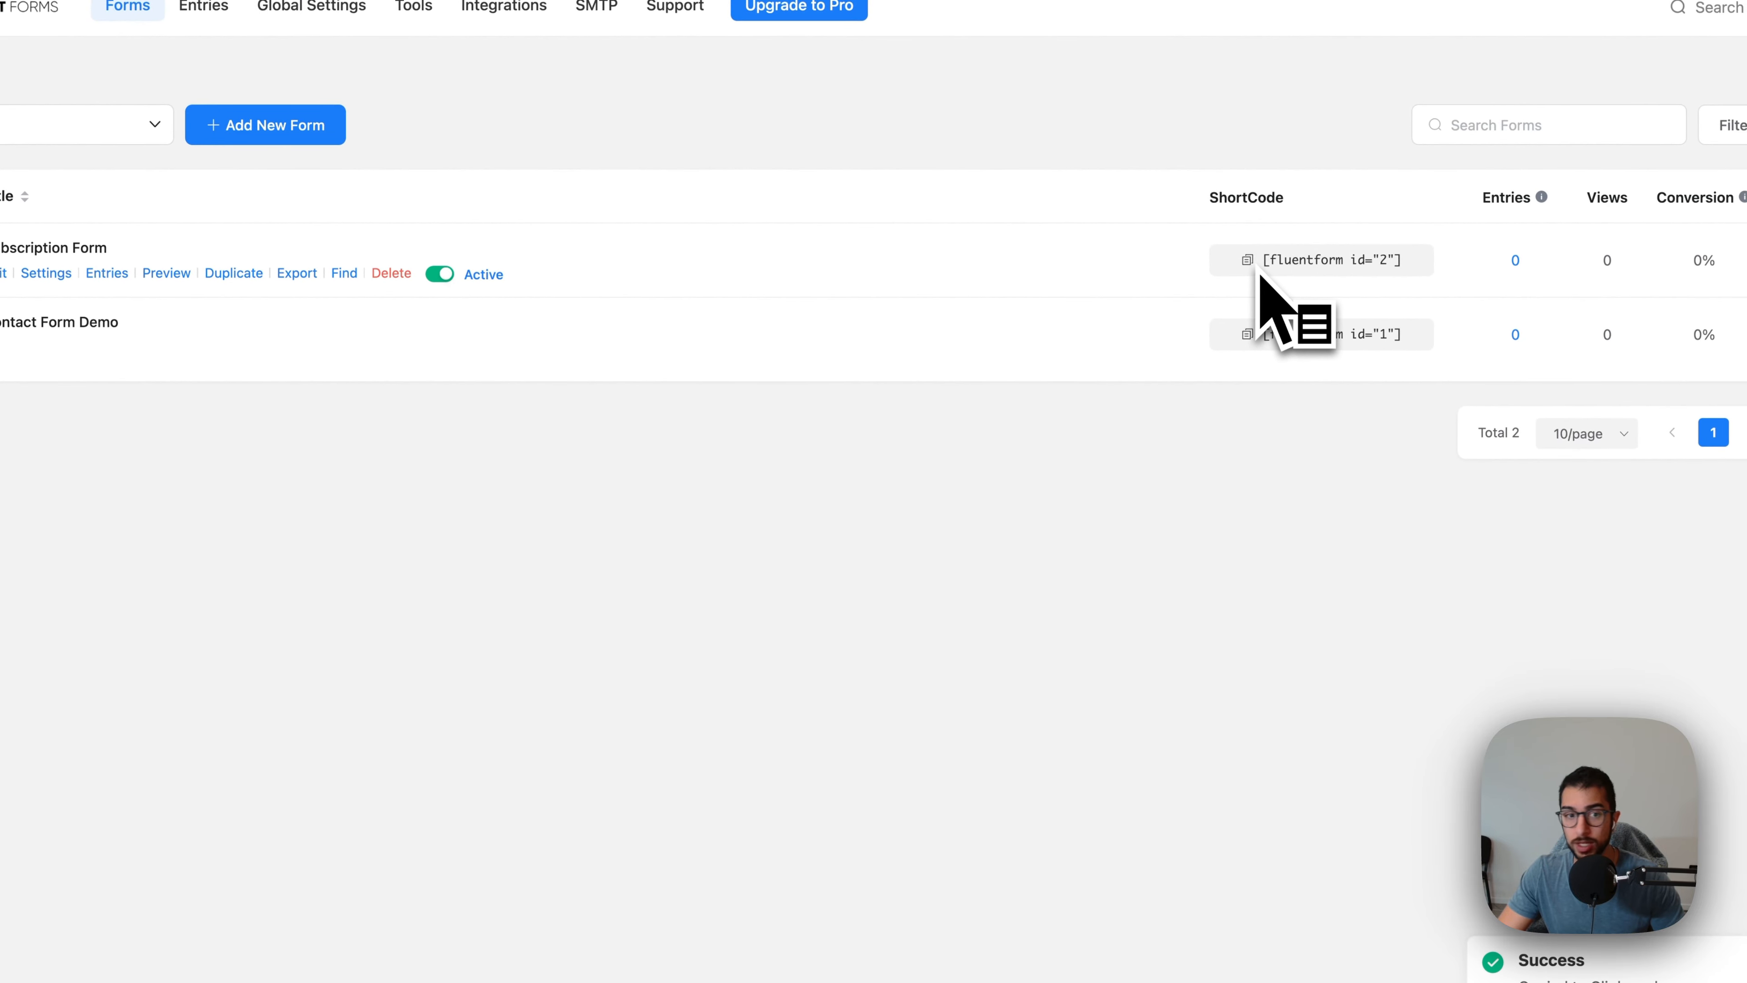
{"action": "left_click", "coordinate": [1254, 344]}
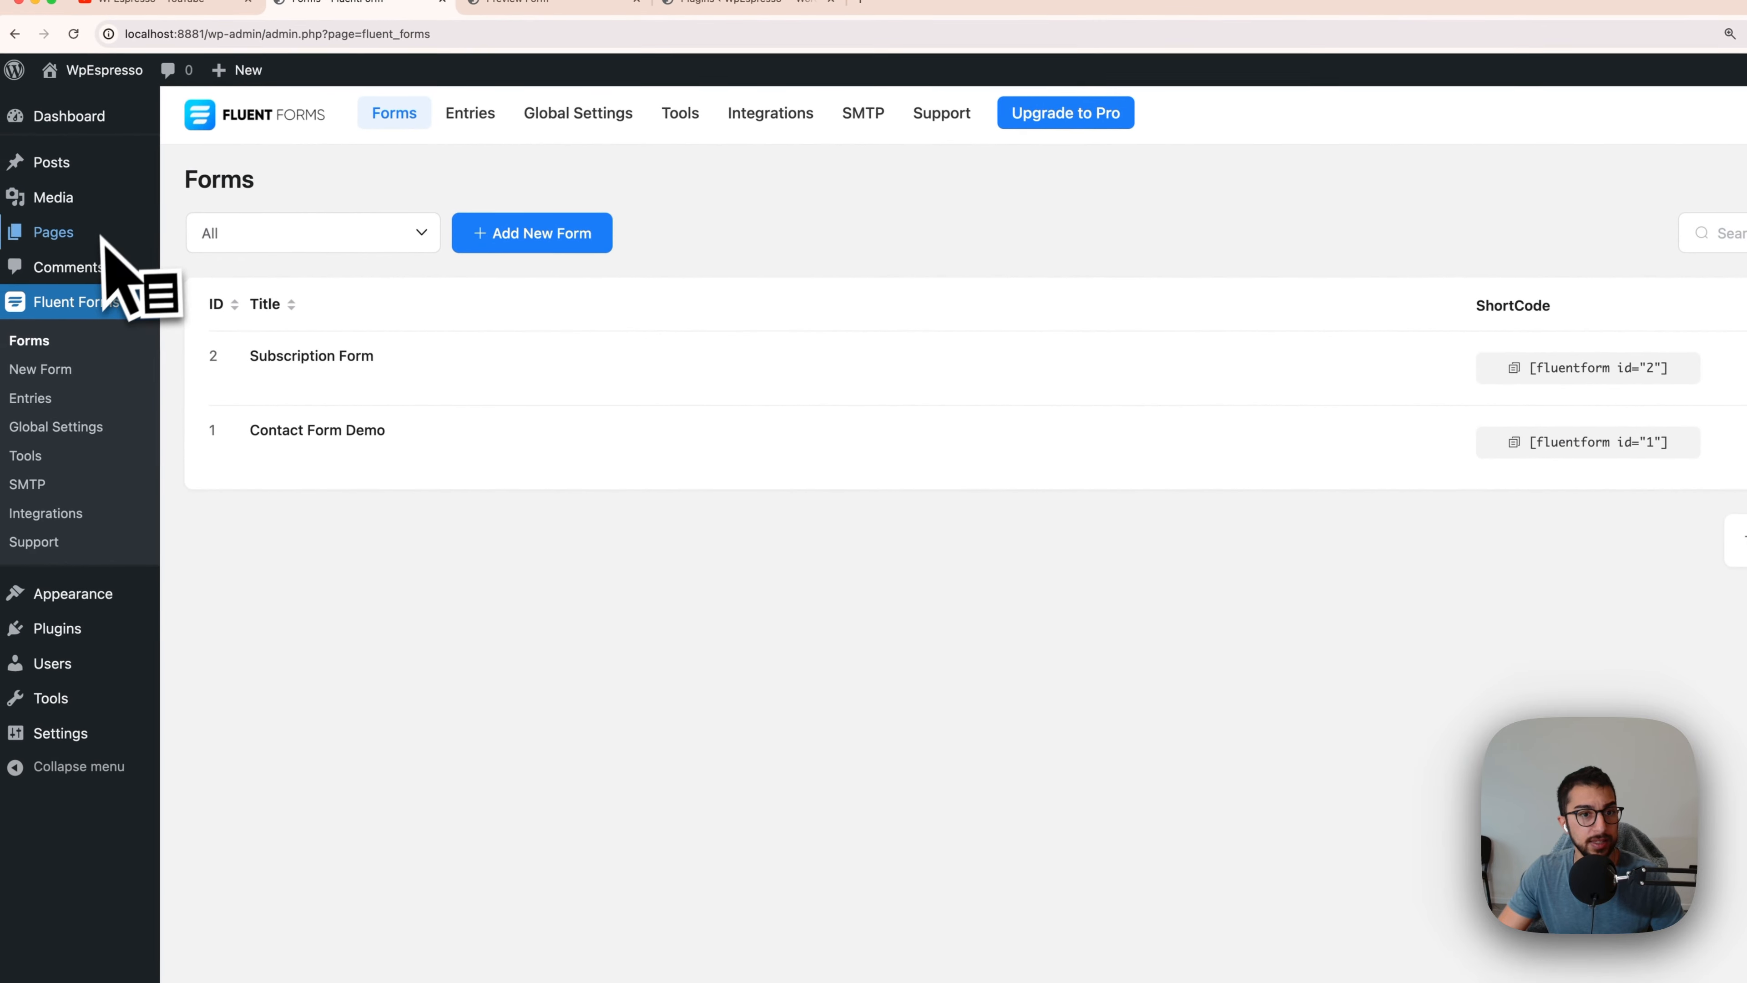
{"action": "left_click", "coordinate": [187, 222]}
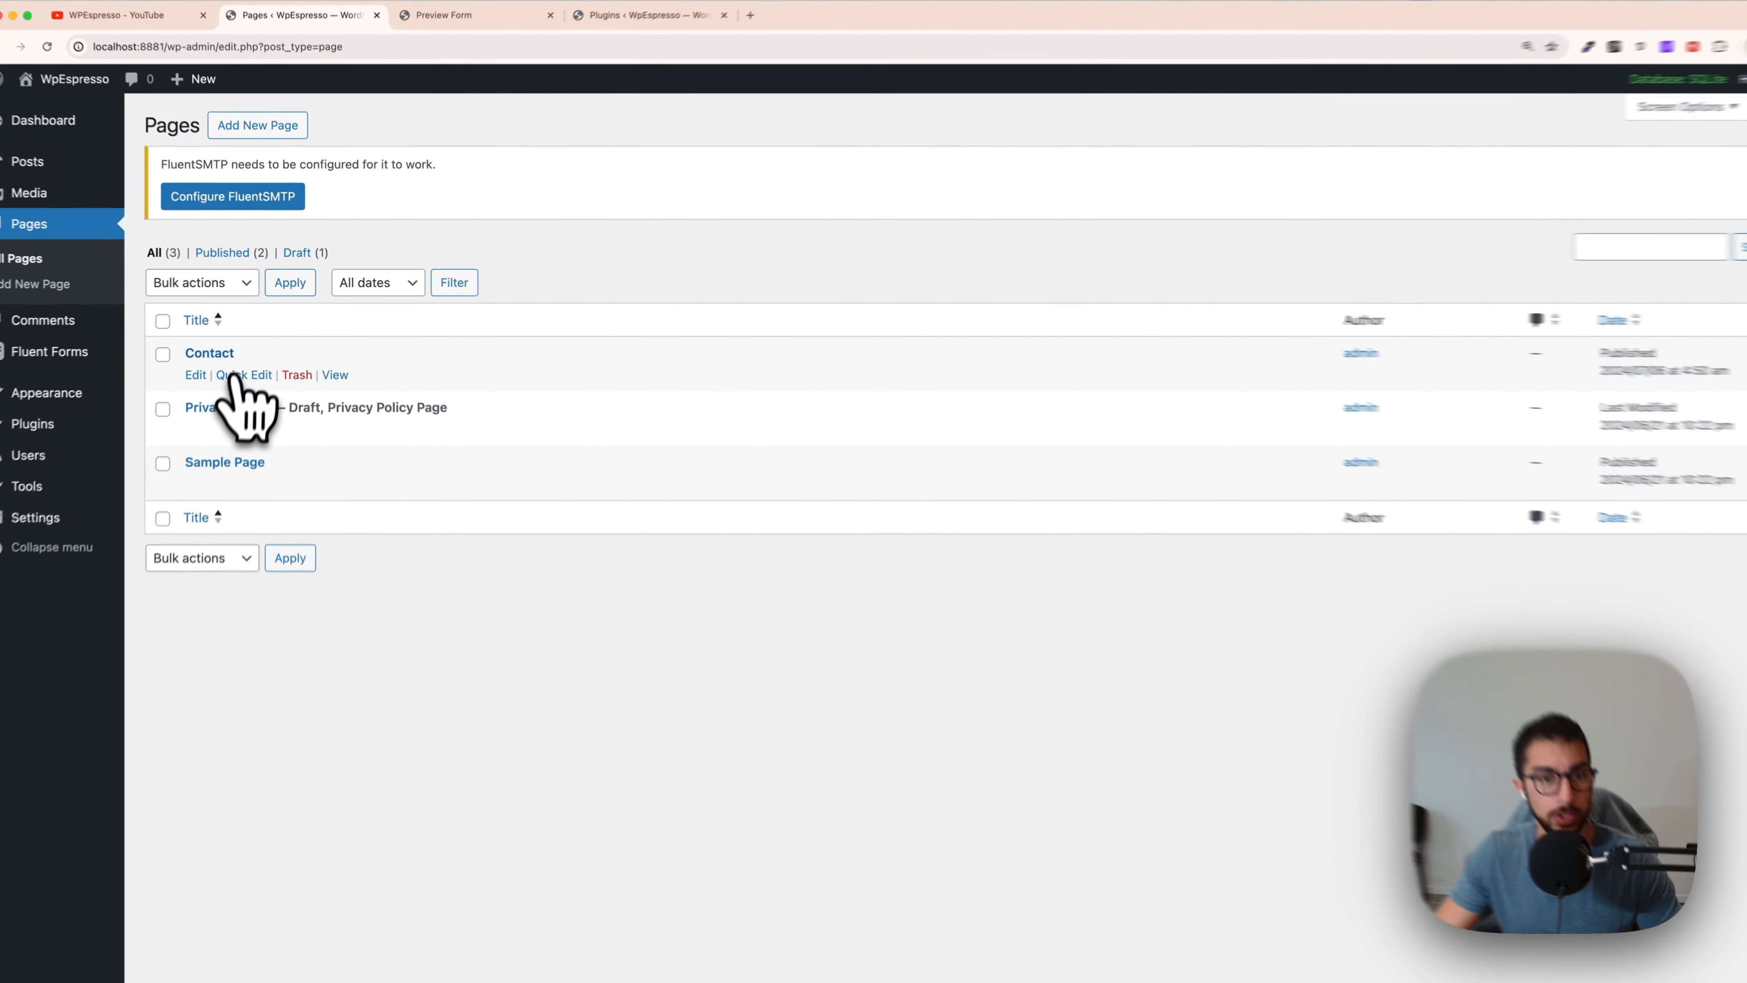
Step: Add a Shortcode block with [fluentform id="1"] to the Contact page, update it and view the page
{"action": "left_click", "coordinate": [216, 346]}
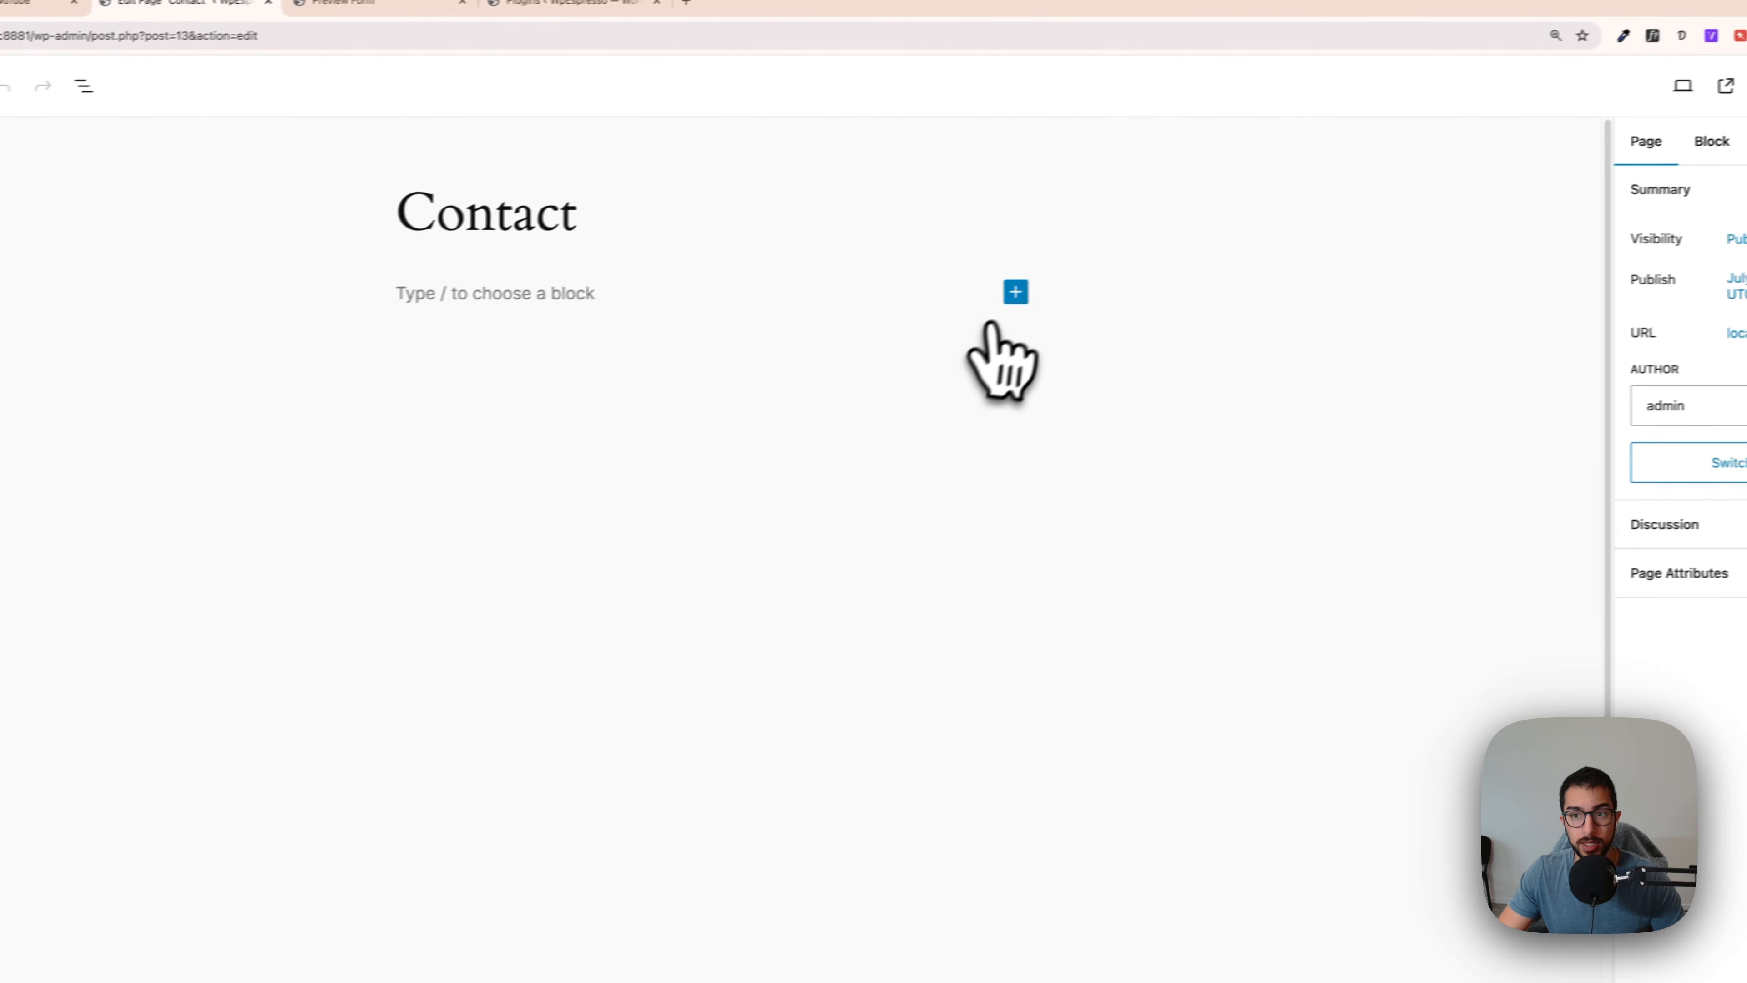
{"action": "left_click", "coordinate": [1132, 278]}
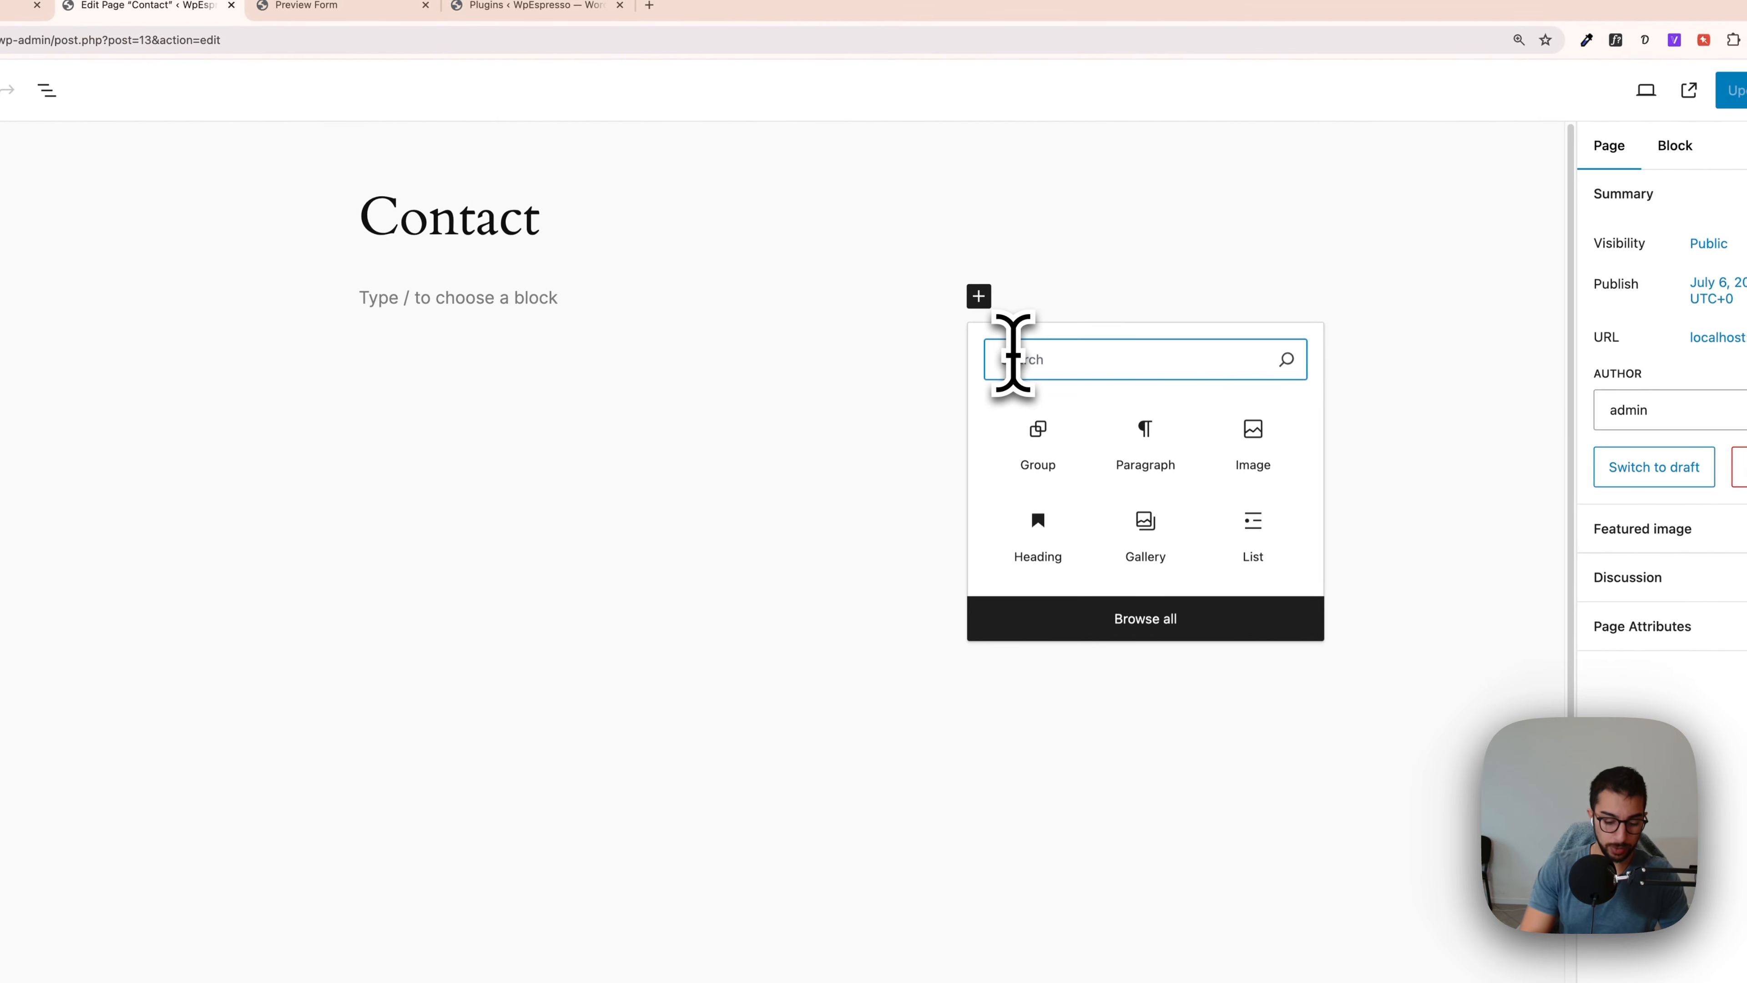
{"action": "type", "text": "short"}
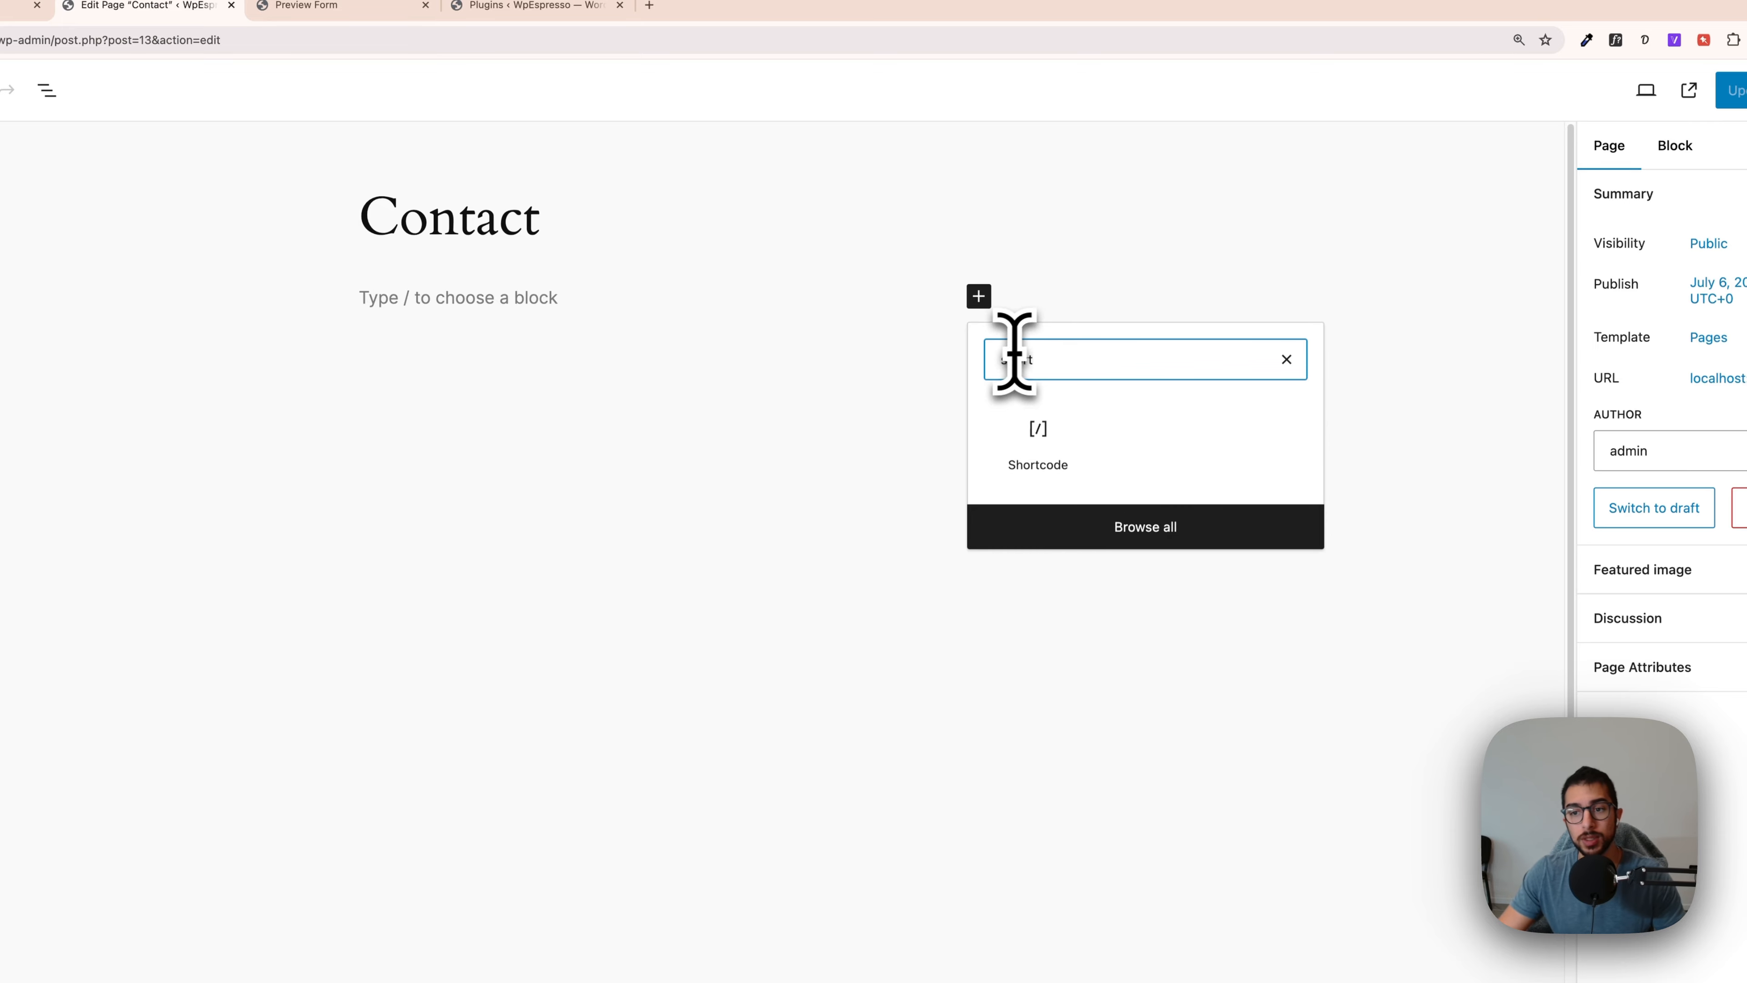
{"action": "left_click", "coordinate": [1065, 447]}
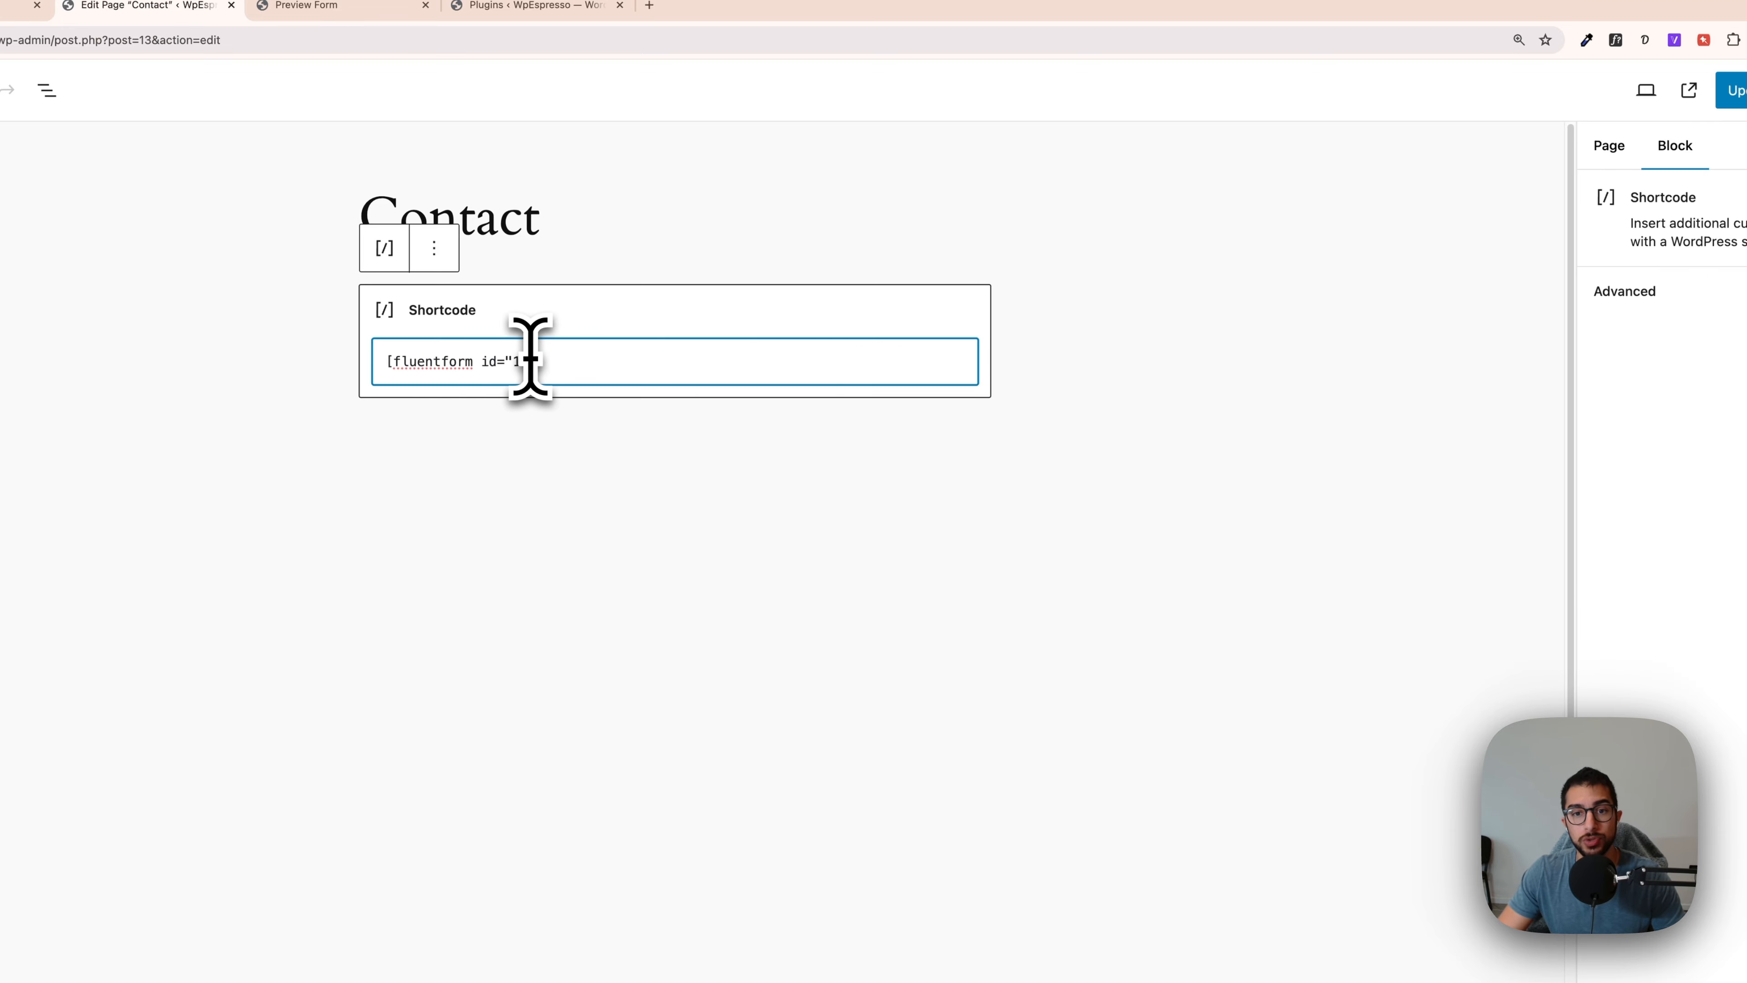
{"action": "left_click", "coordinate": [1741, 91]}
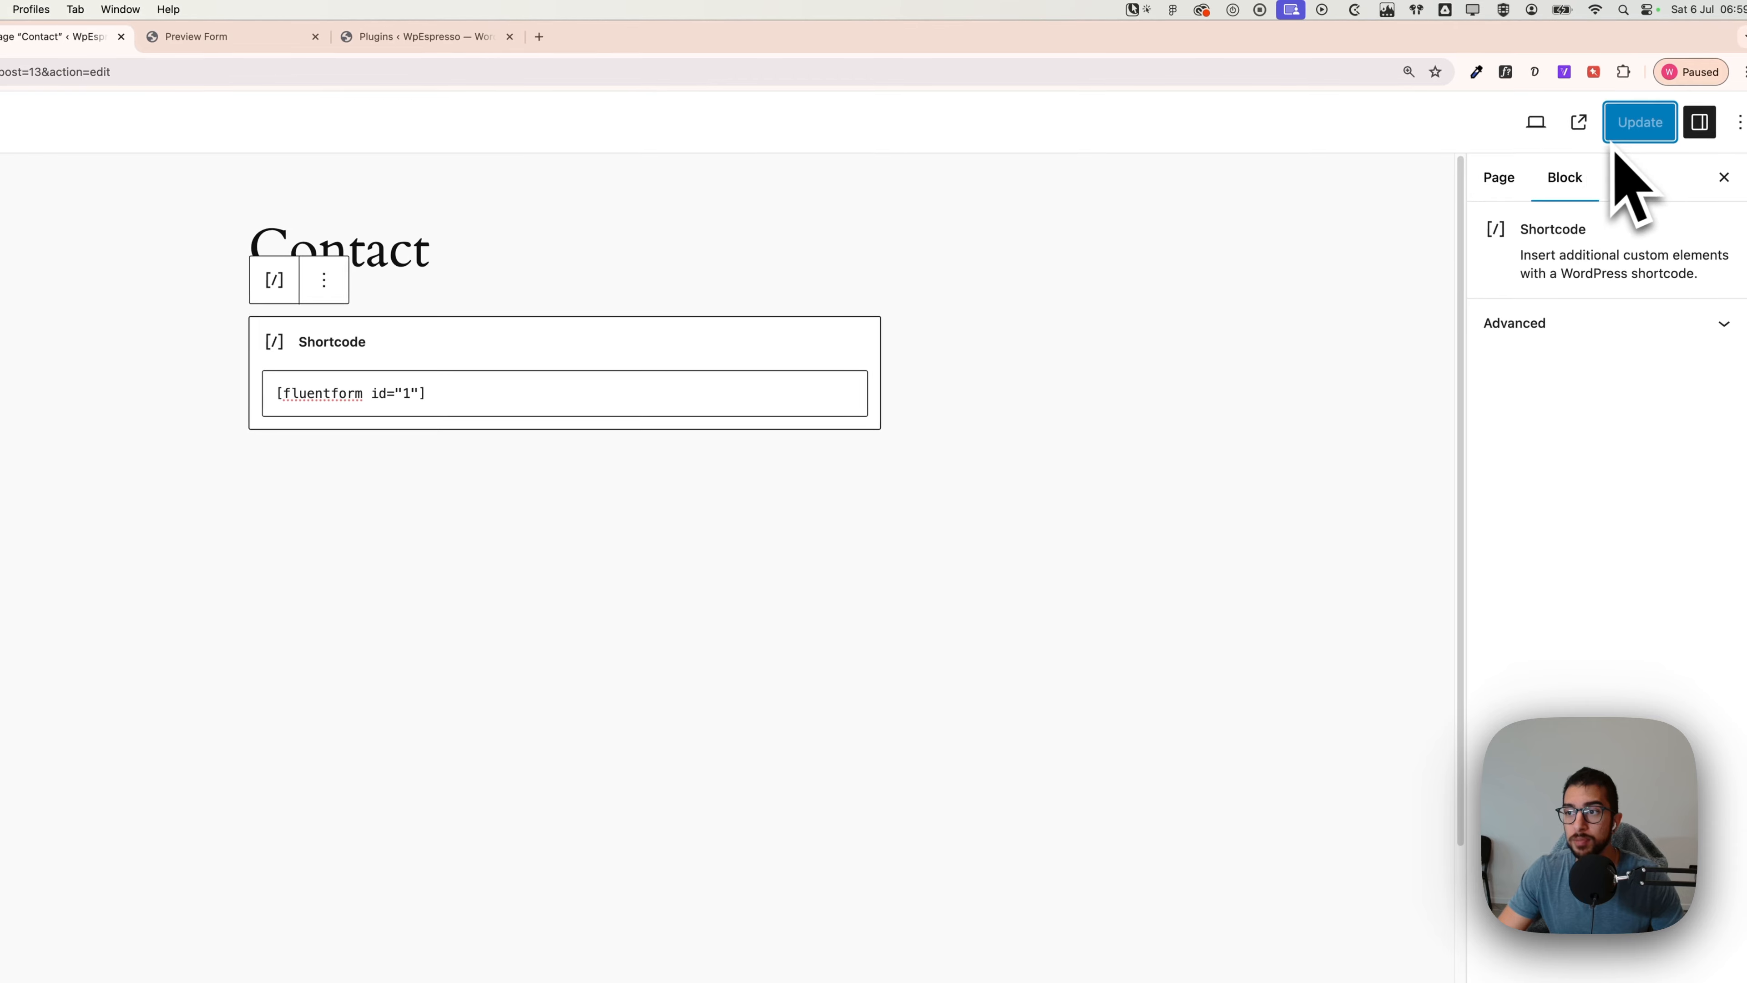
{"action": "left_click", "coordinate": [1579, 123]}
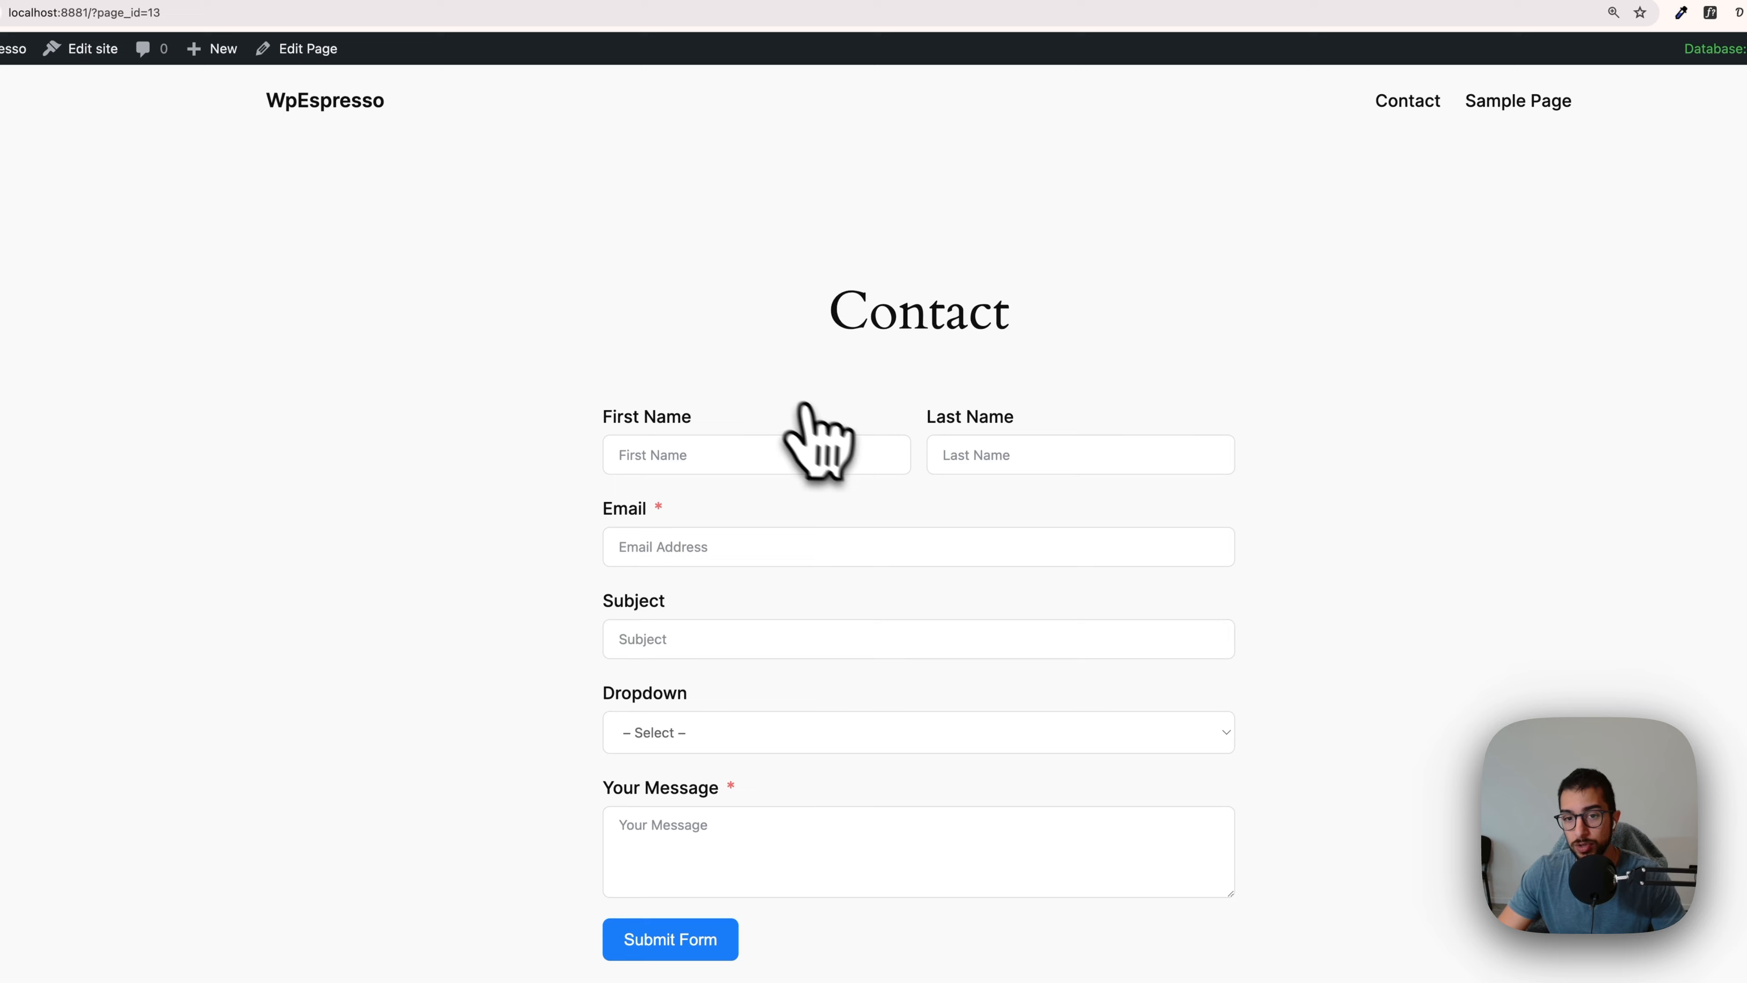
{"action": "scroll", "coordinate": [833, 391], "scroll_direction": "down", "scroll_amount": 2}
{"action": "left_click", "coordinate": [983, 392]}
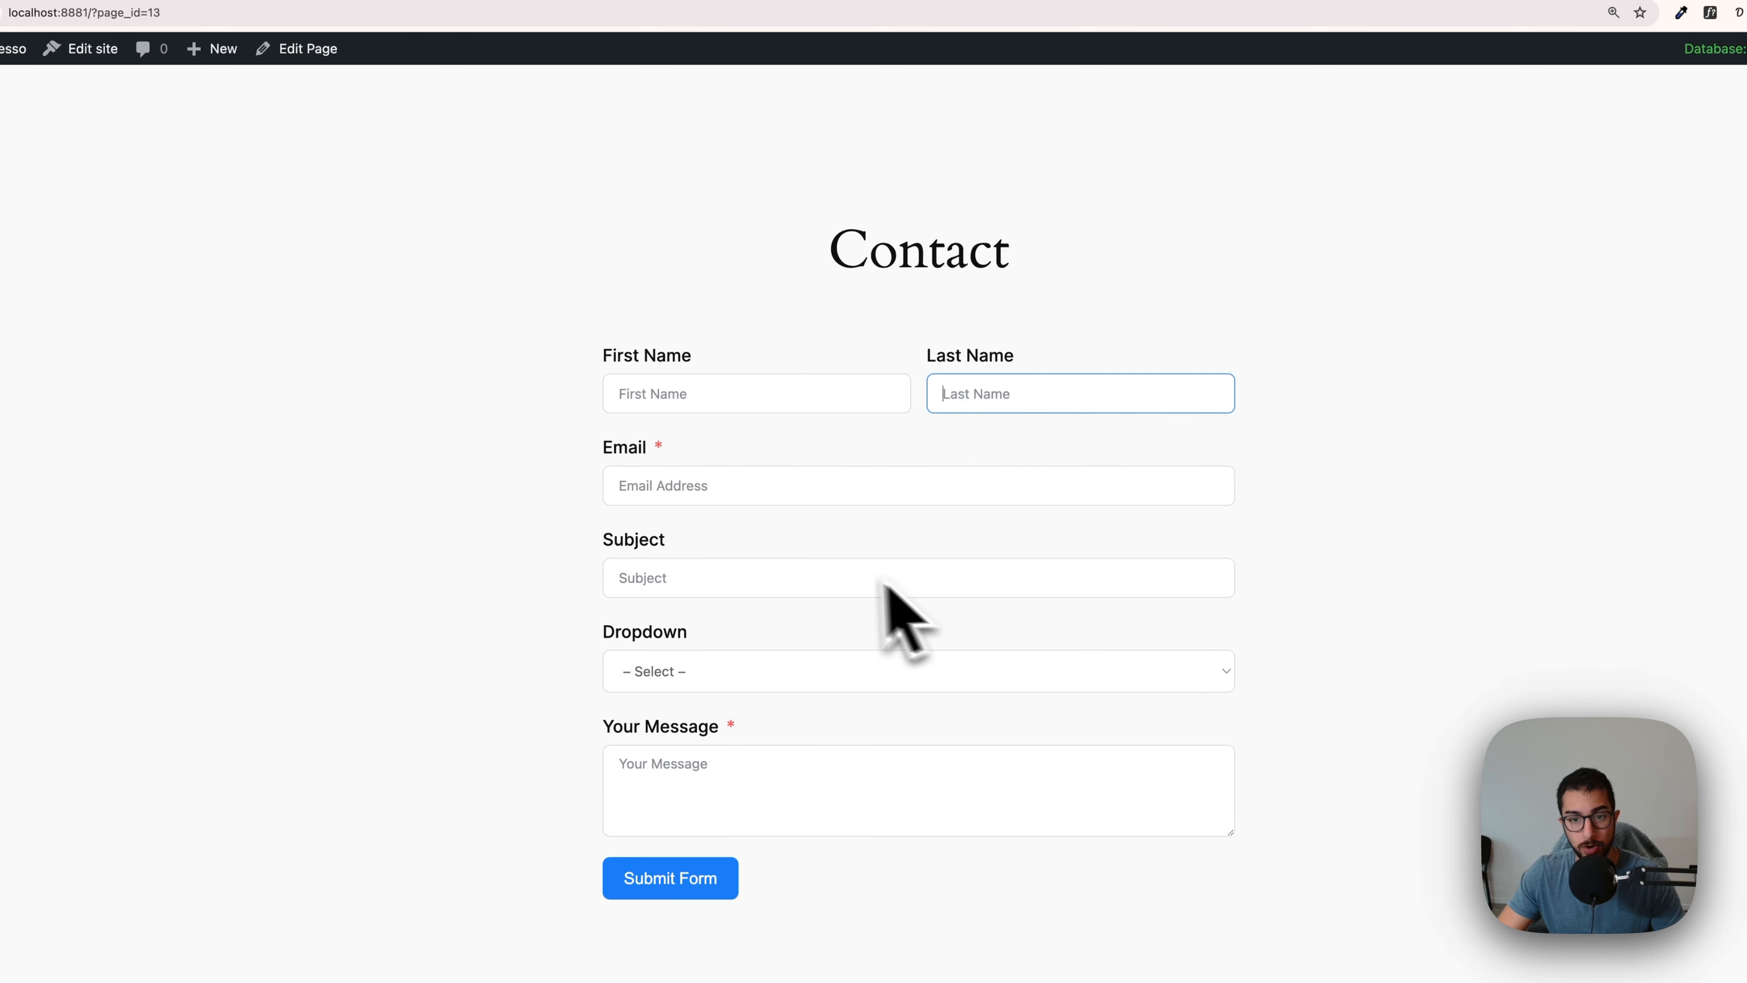
{"action": "left_click", "coordinate": [765, 489]}
{"action": "left_click", "coordinate": [568, 428]}
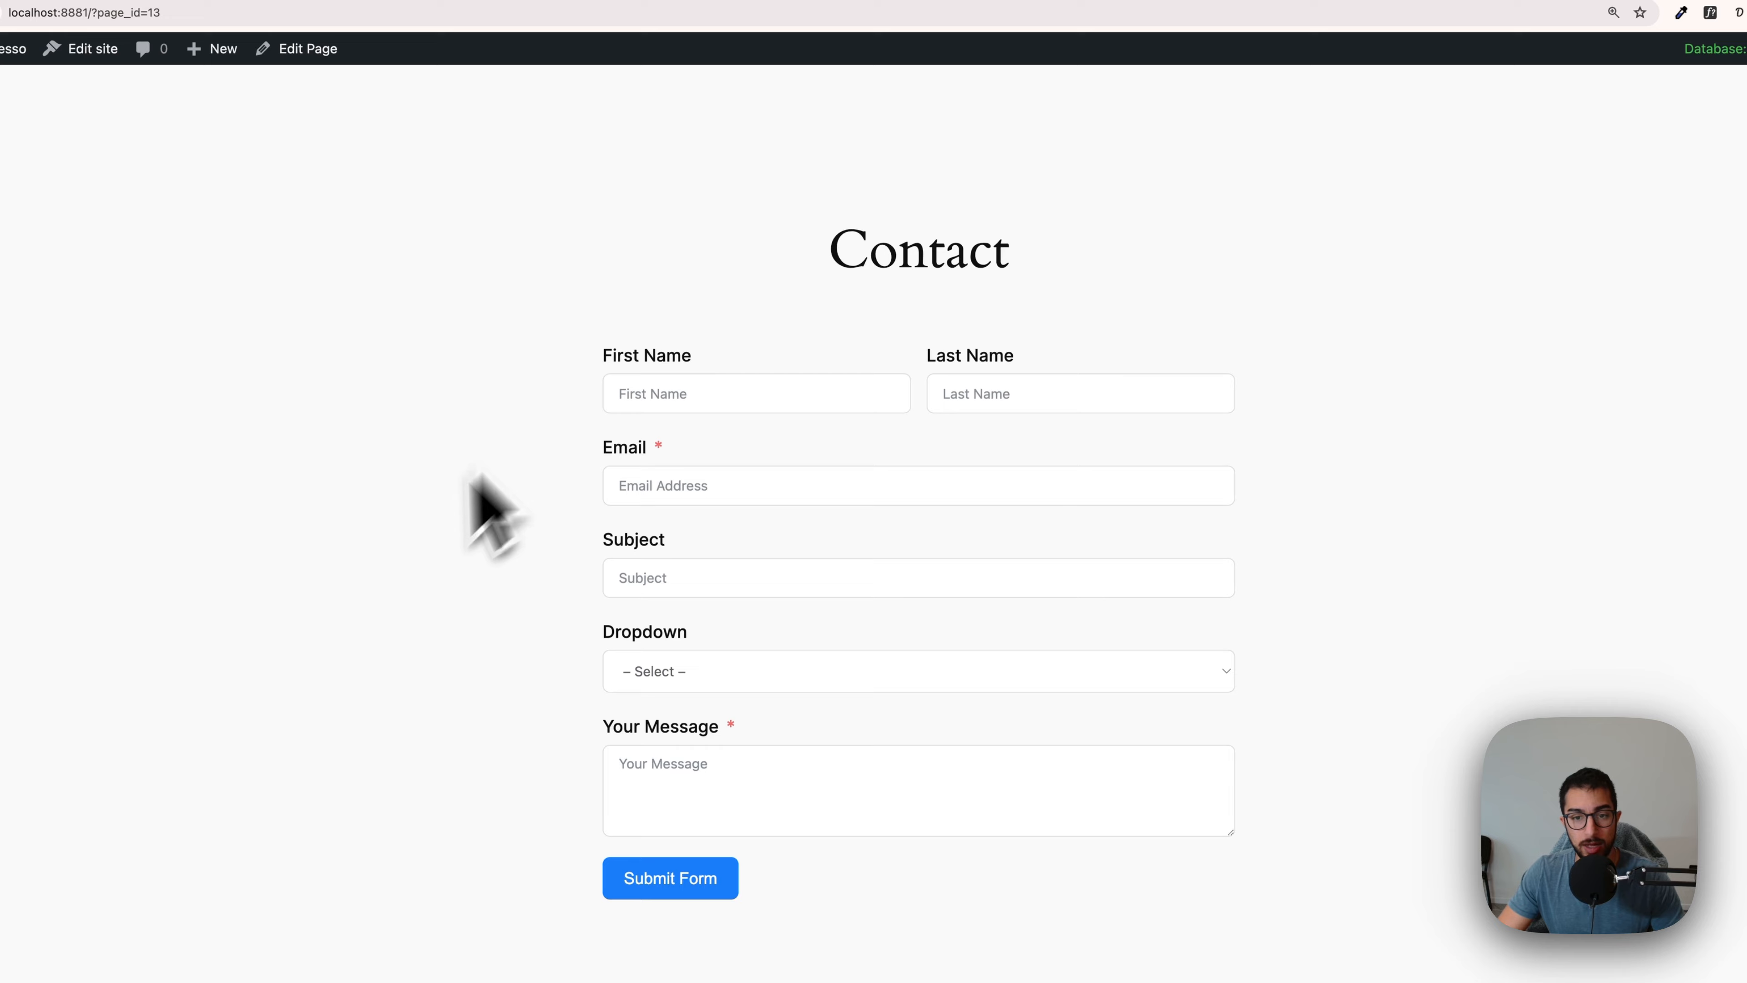
{"action": "scroll", "coordinate": [619, 668], "scroll_direction": "down", "scroll_amount": 4}
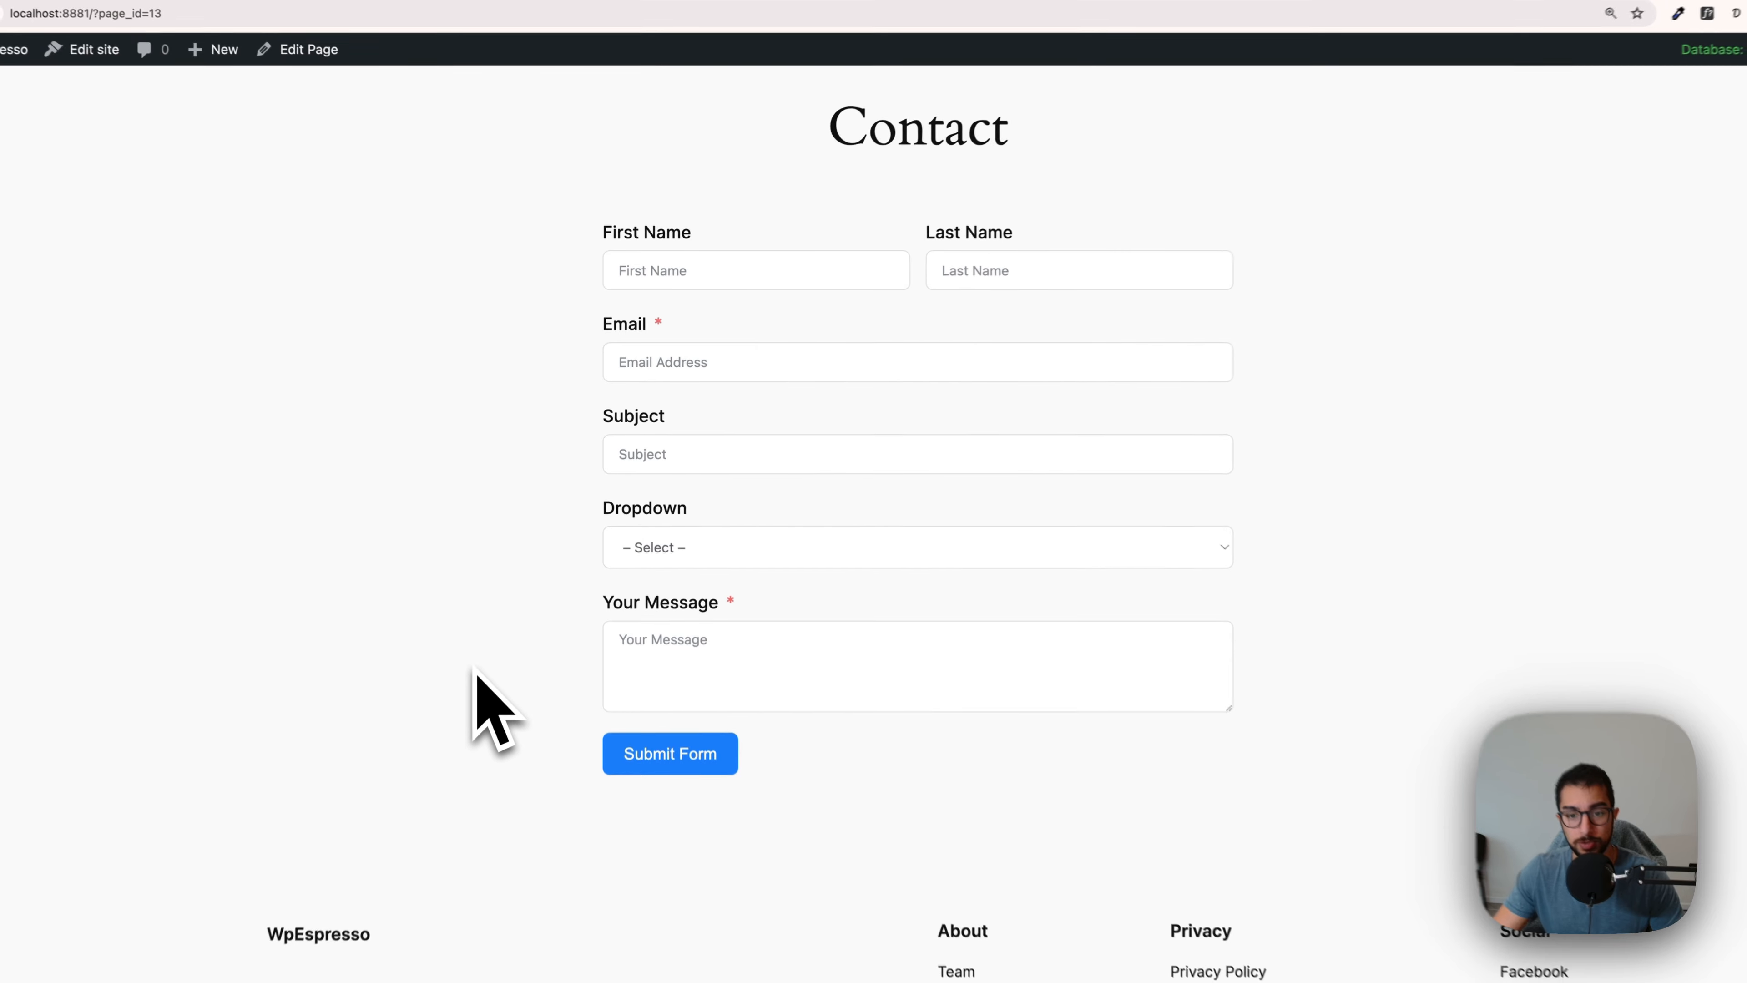
{"action": "scroll", "coordinate": [482, 671], "scroll_direction": "down", "scroll_amount": 5}
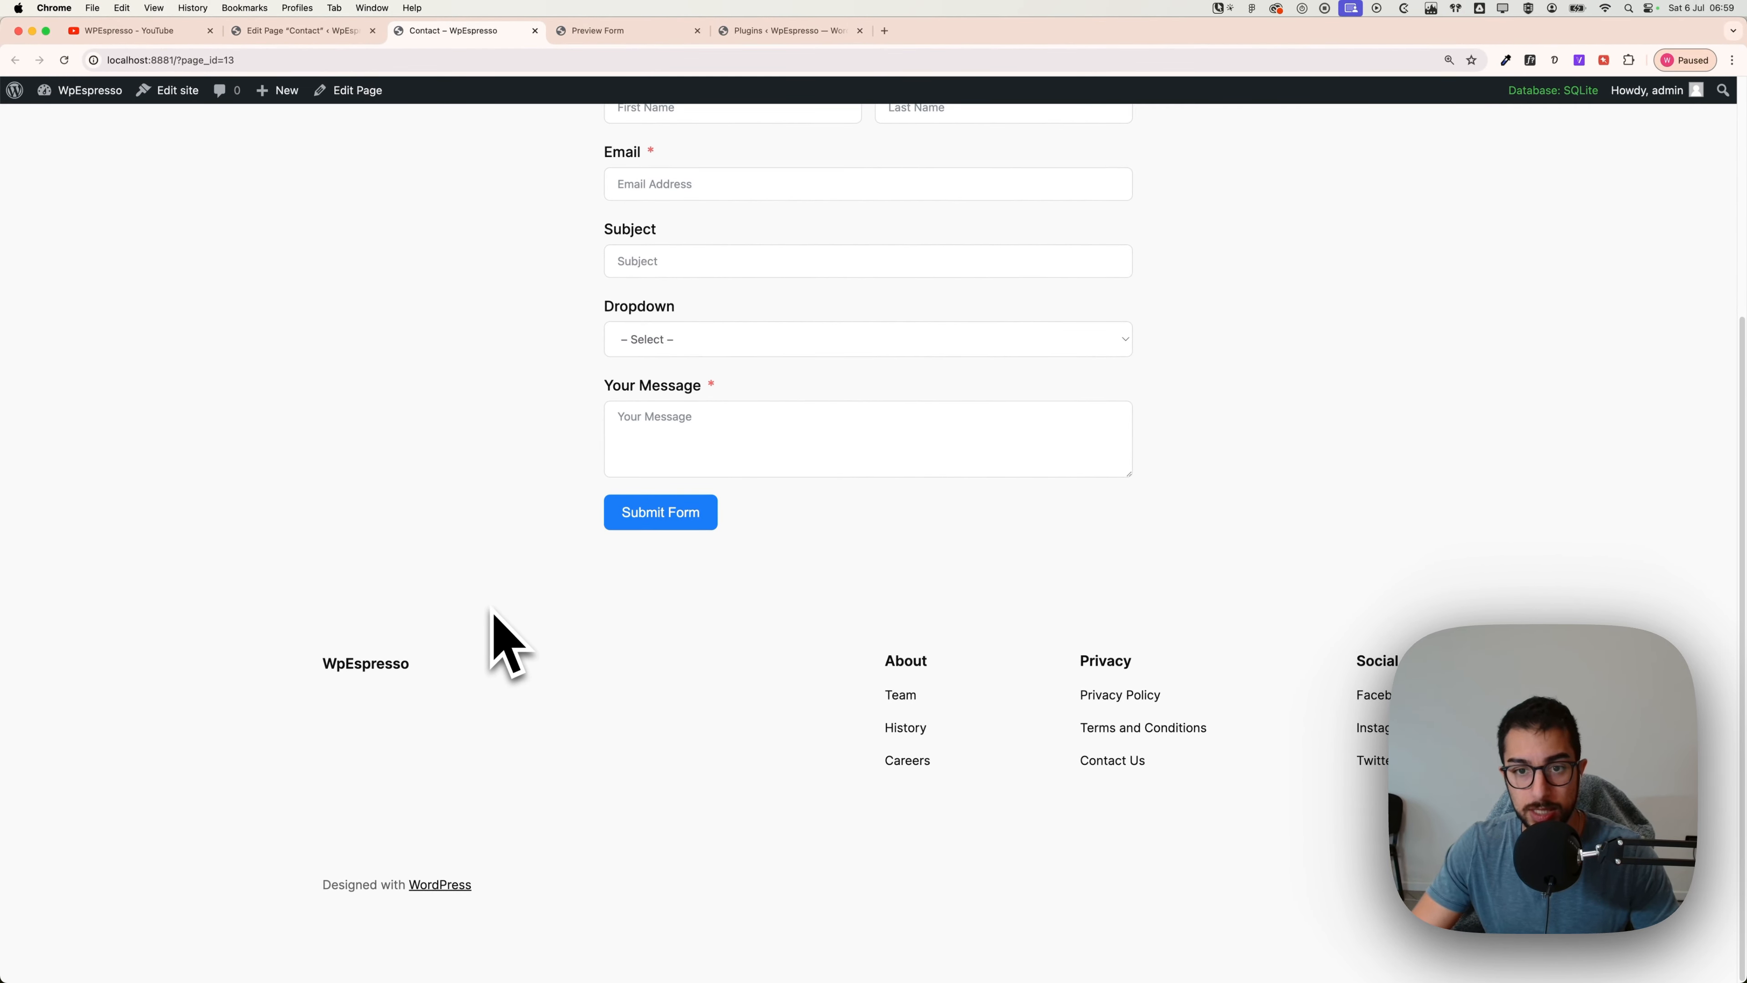
{"action": "scroll", "coordinate": [493, 613], "scroll_direction": "up", "scroll_amount": 3}
{"action": "left_click", "coordinate": [661, 430]}
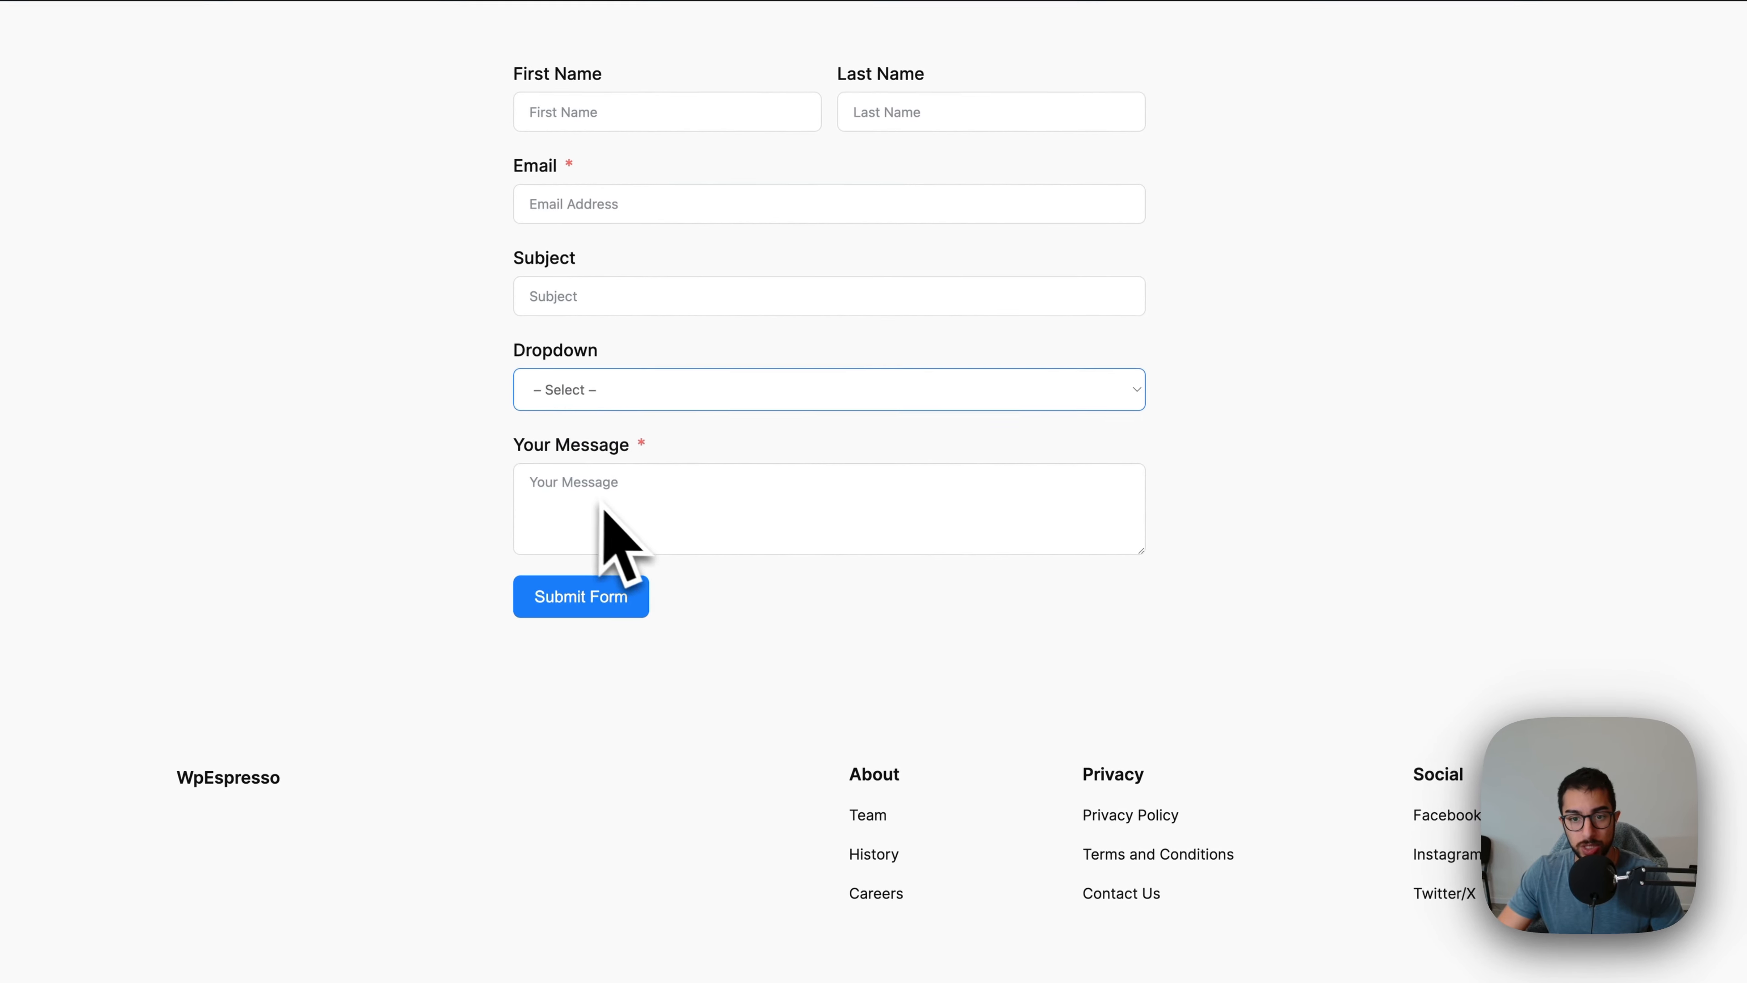
{"action": "left_click", "coordinate": [678, 515]}
{"action": "scroll", "coordinate": [733, 613], "scroll_direction": "up", "scroll_amount": 2}
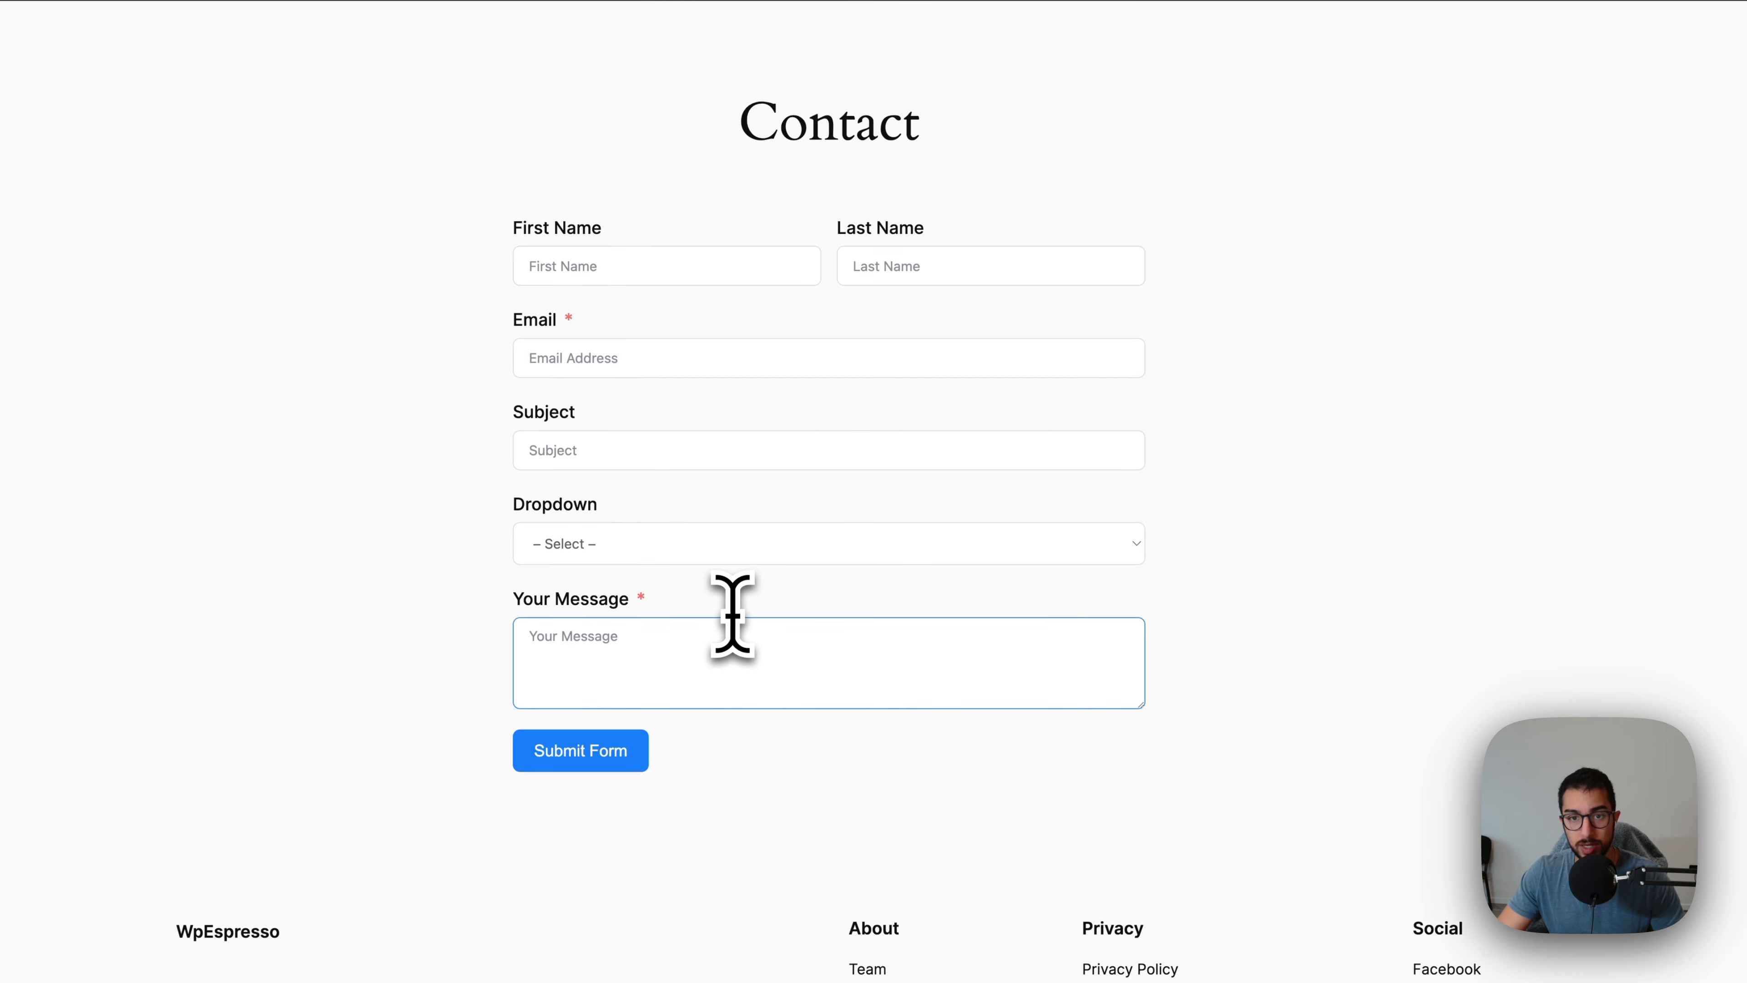
{"action": "left_click", "coordinate": [1312, 648]}
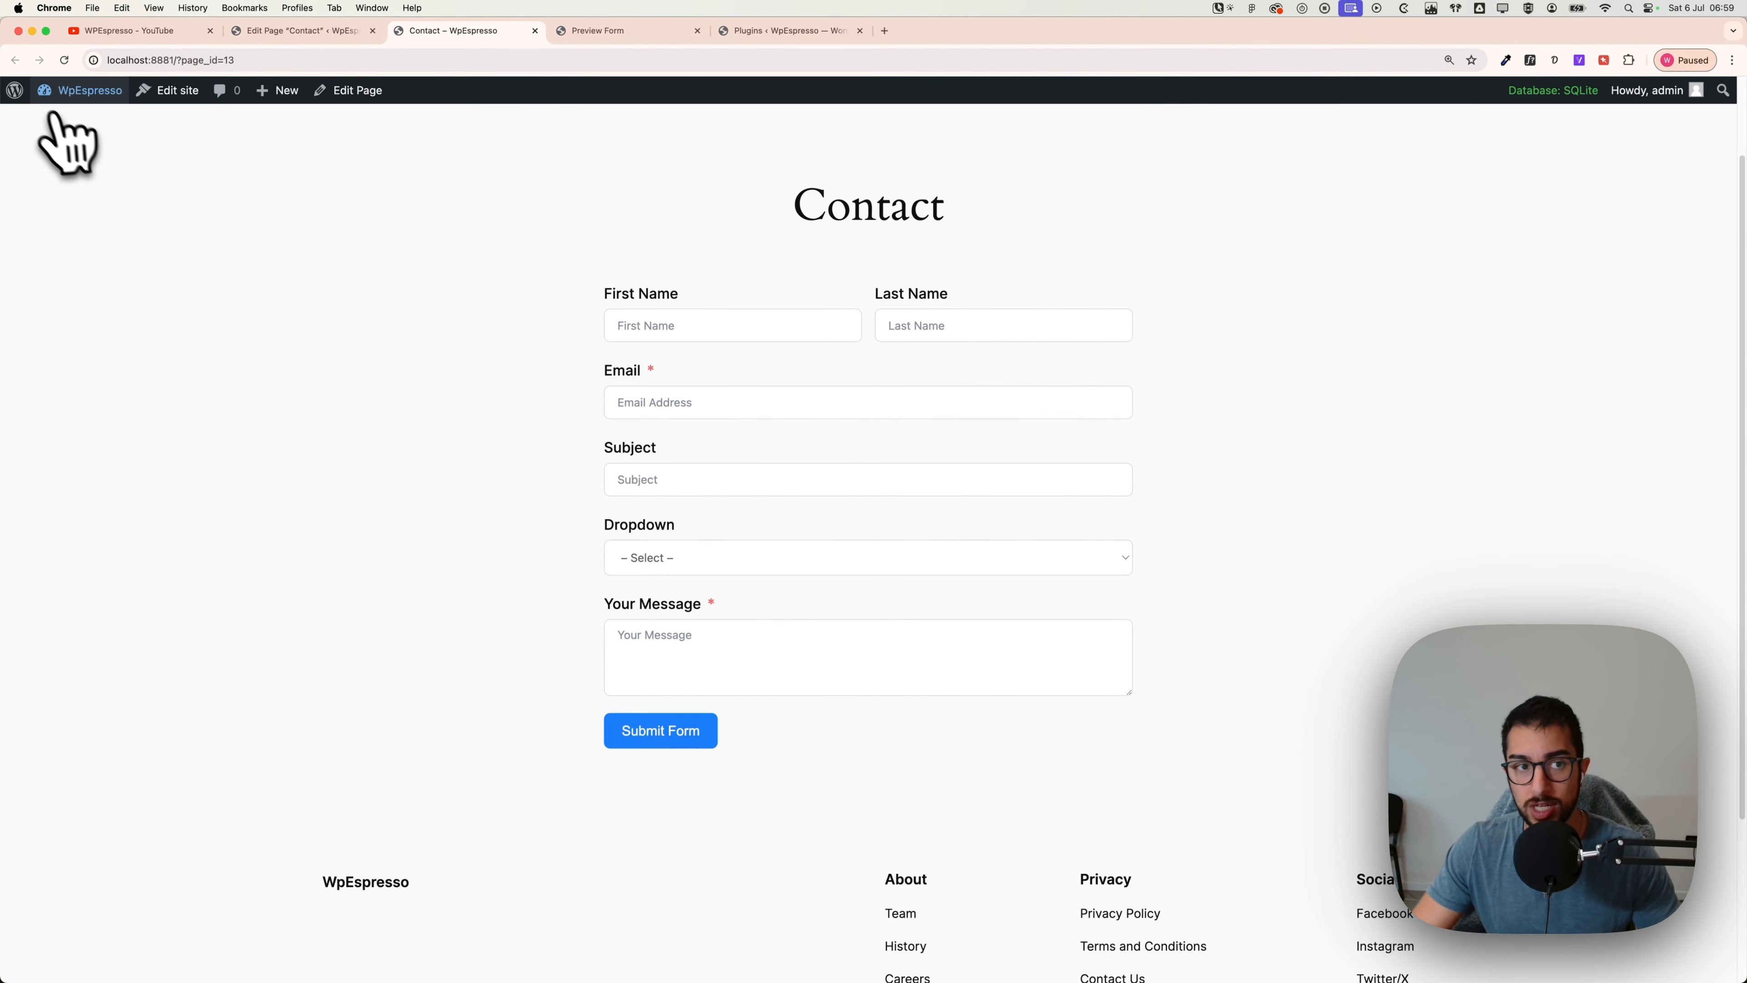
Step: Navigate from the admin dashboard to All Pages and open the Contact page for editing
{"action": "left_click", "coordinate": [15, 93]}
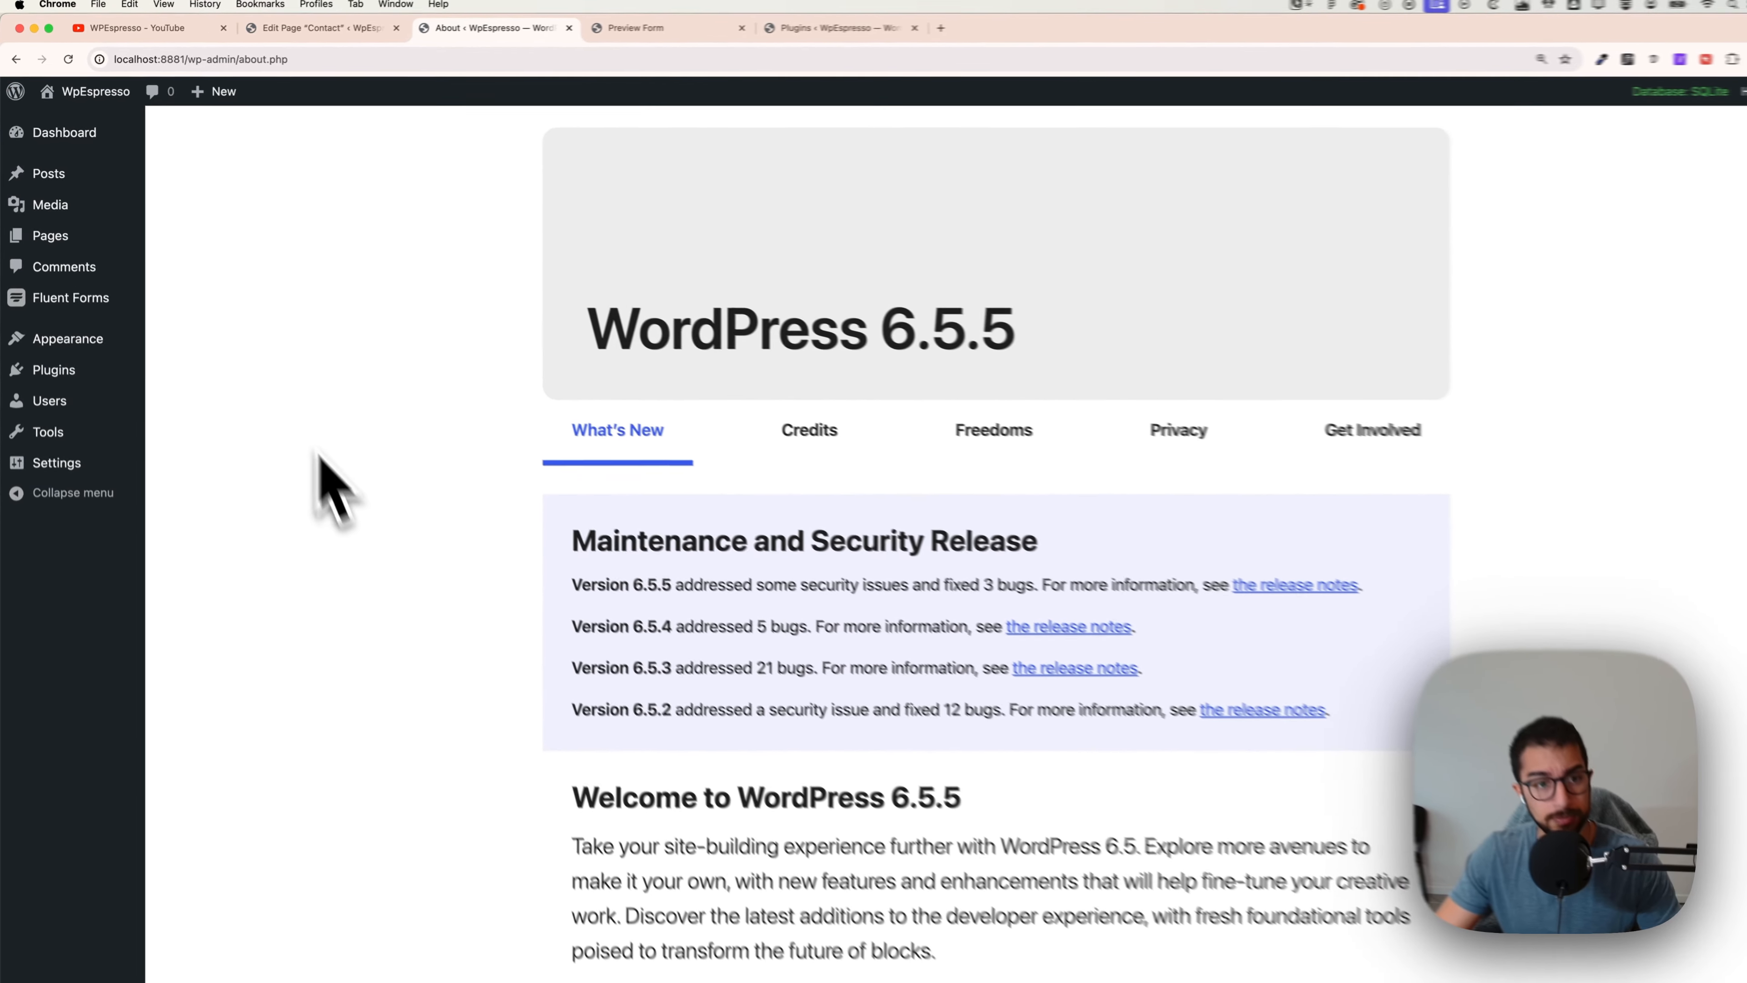
{"action": "mouse_move", "coordinate": [115, 322]}
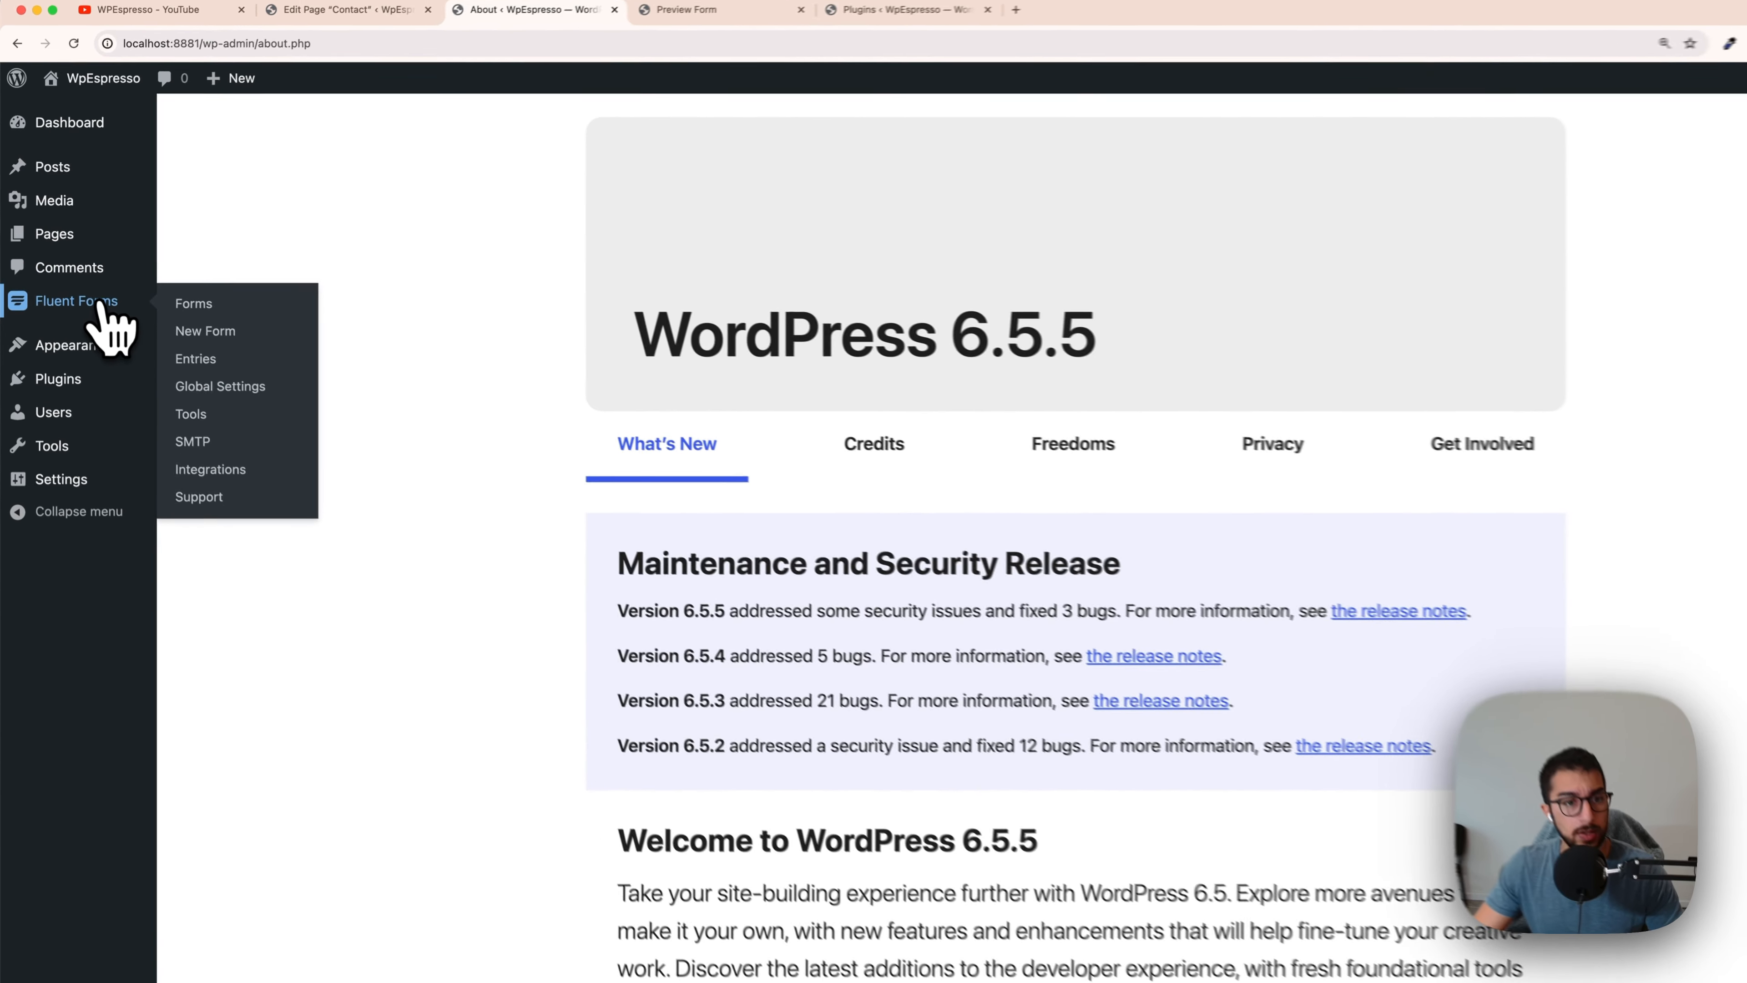
{"action": "left_click", "coordinate": [93, 286]}
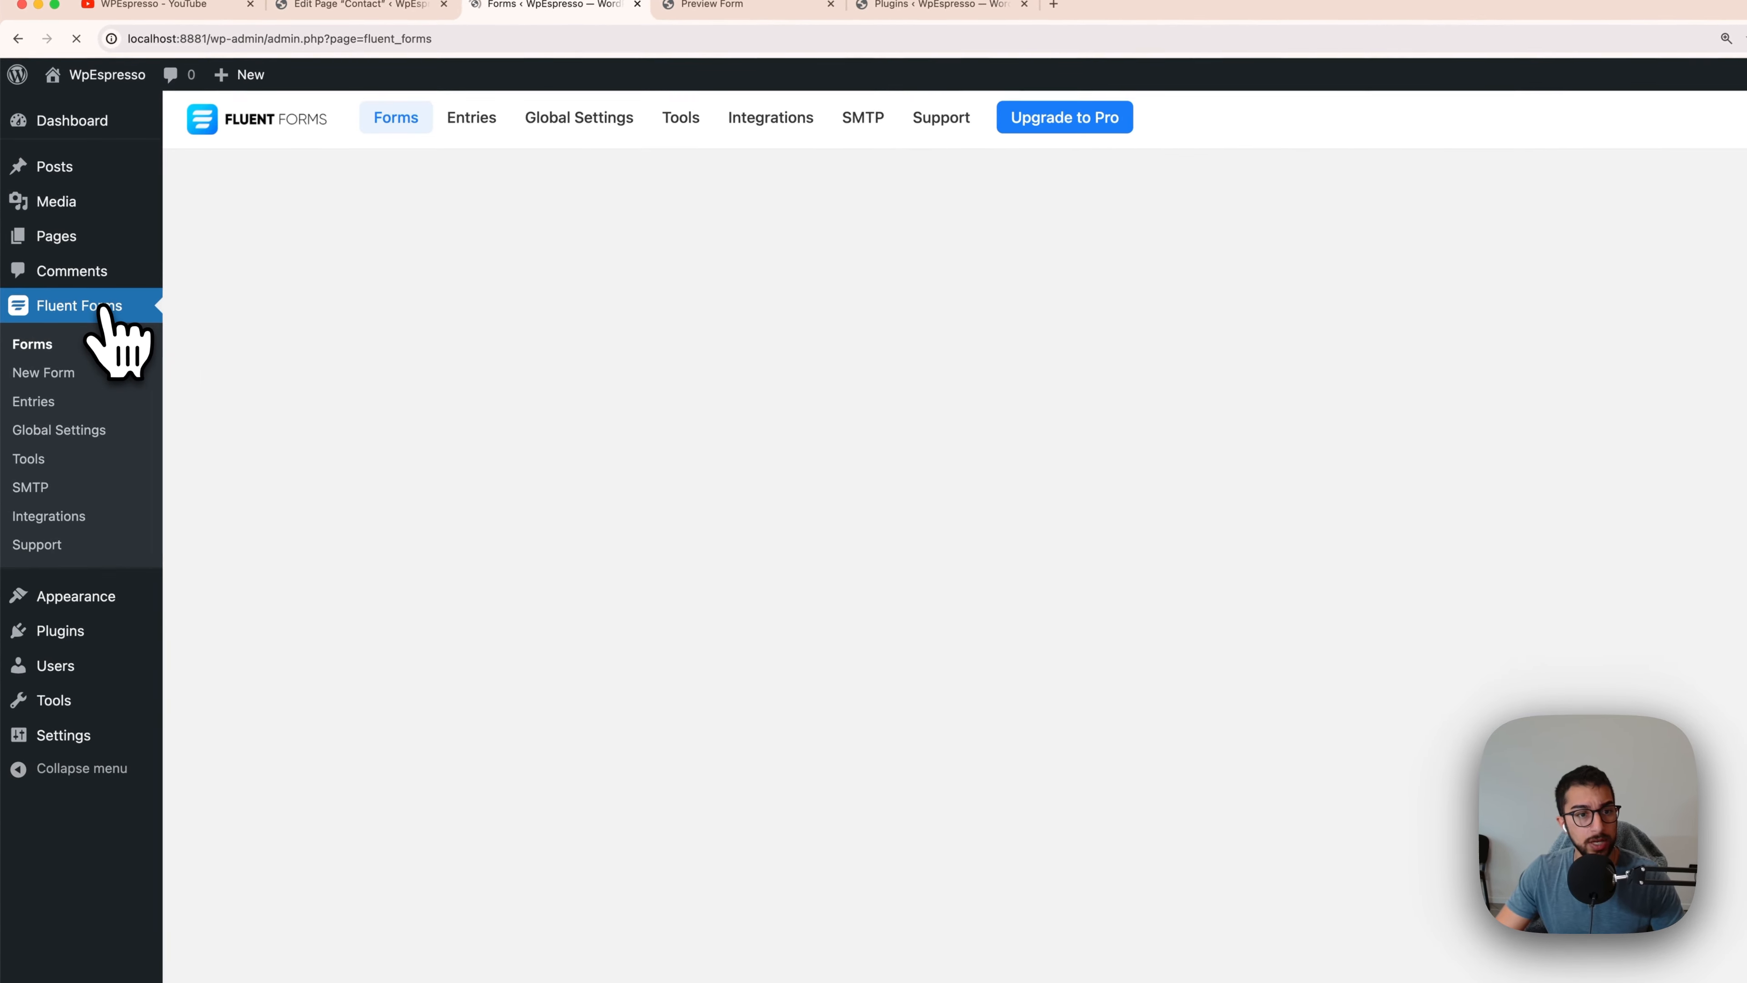
{"action": "left_click", "coordinate": [171, 240]}
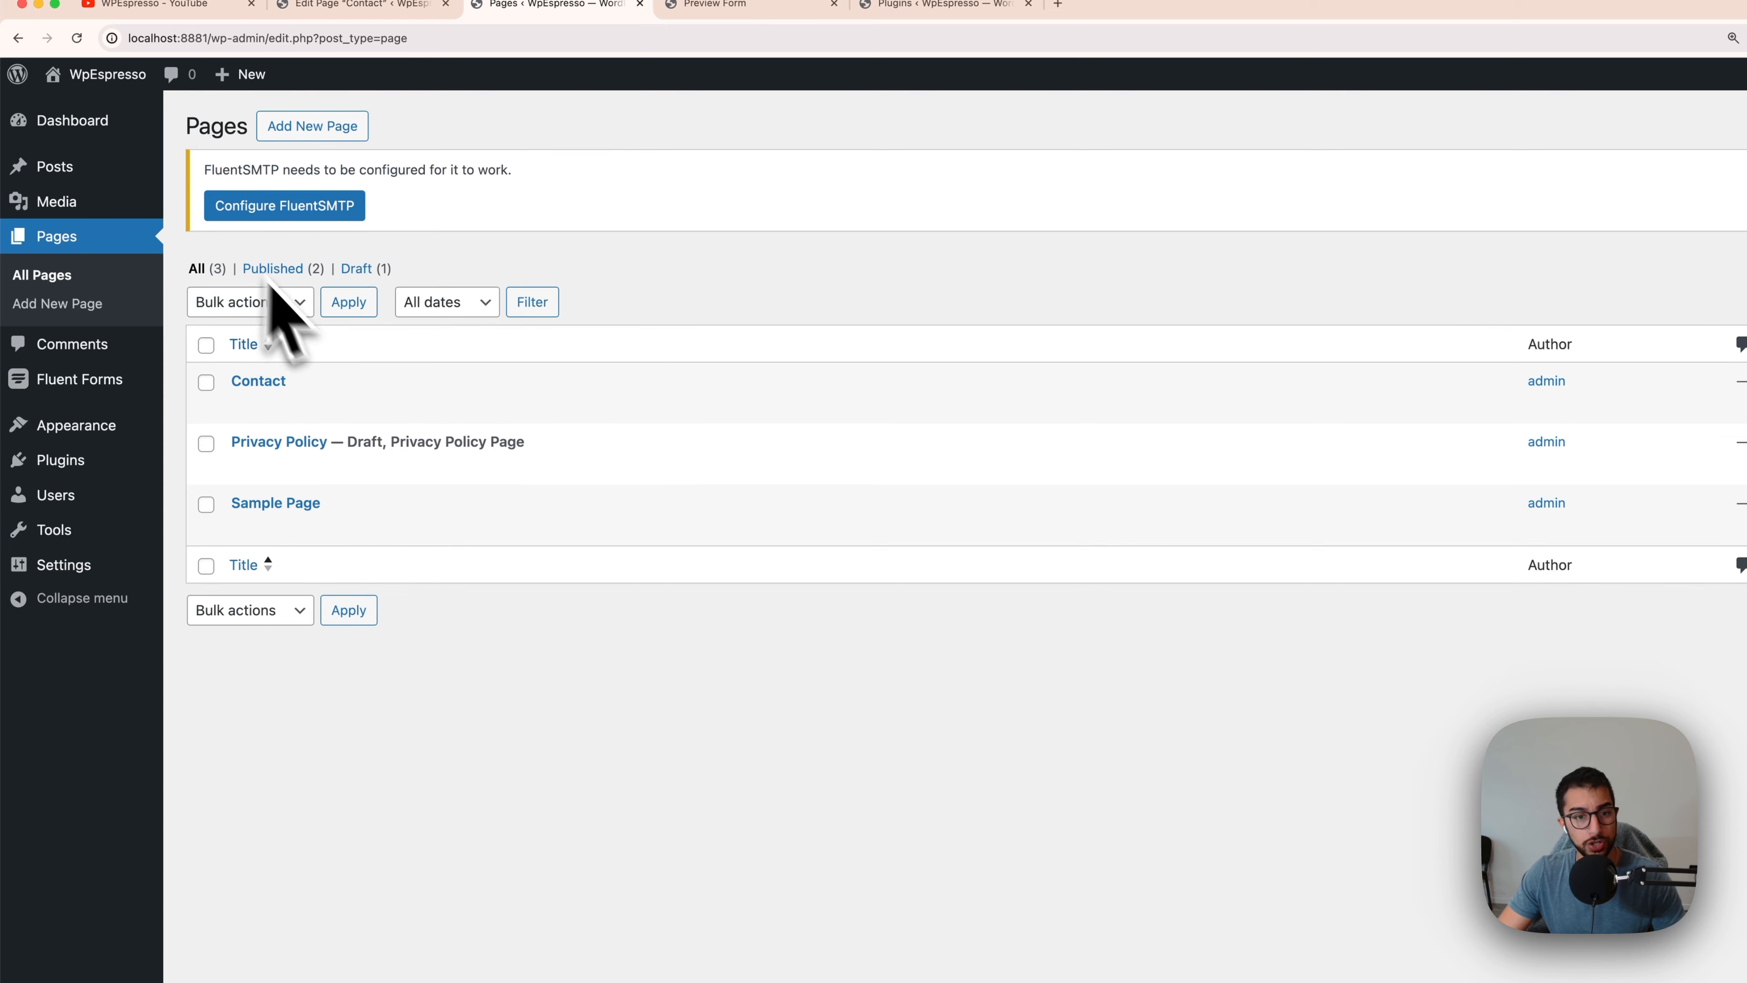
{"action": "left_click", "coordinate": [261, 382]}
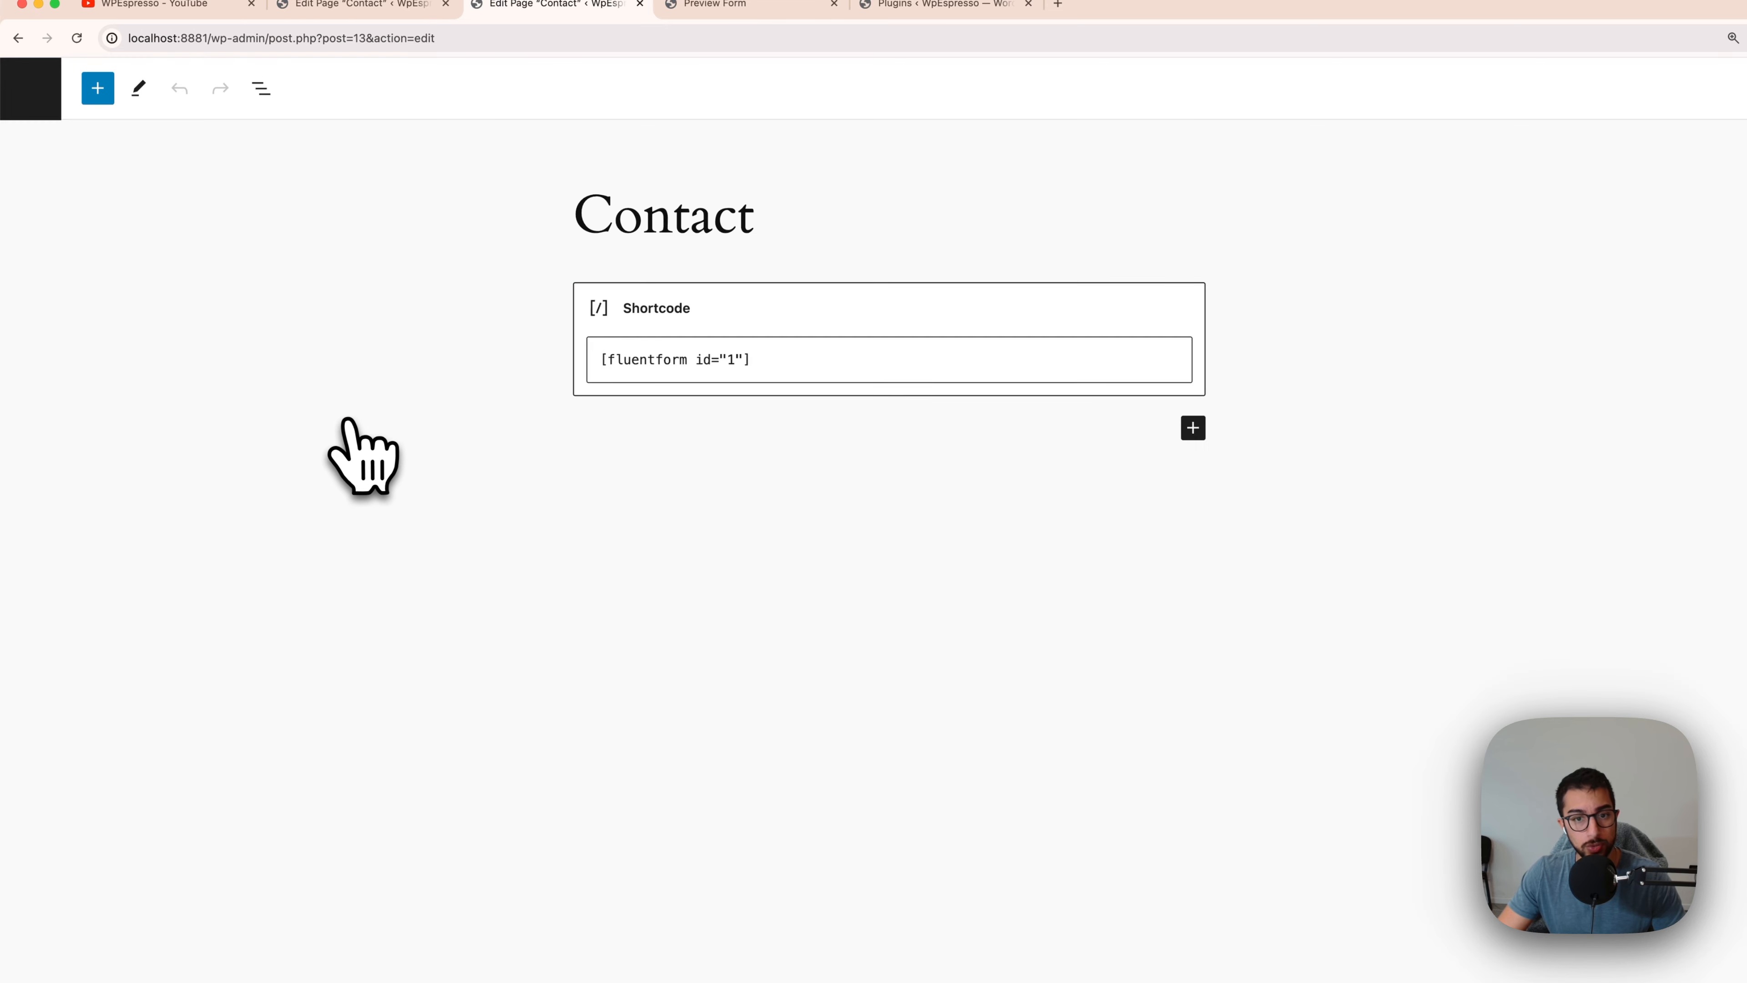
Step: Delete the Shortcode block from the Contact page
{"action": "left_click", "coordinate": [1019, 329]}
{"action": "left_click", "coordinate": [575, 245]}
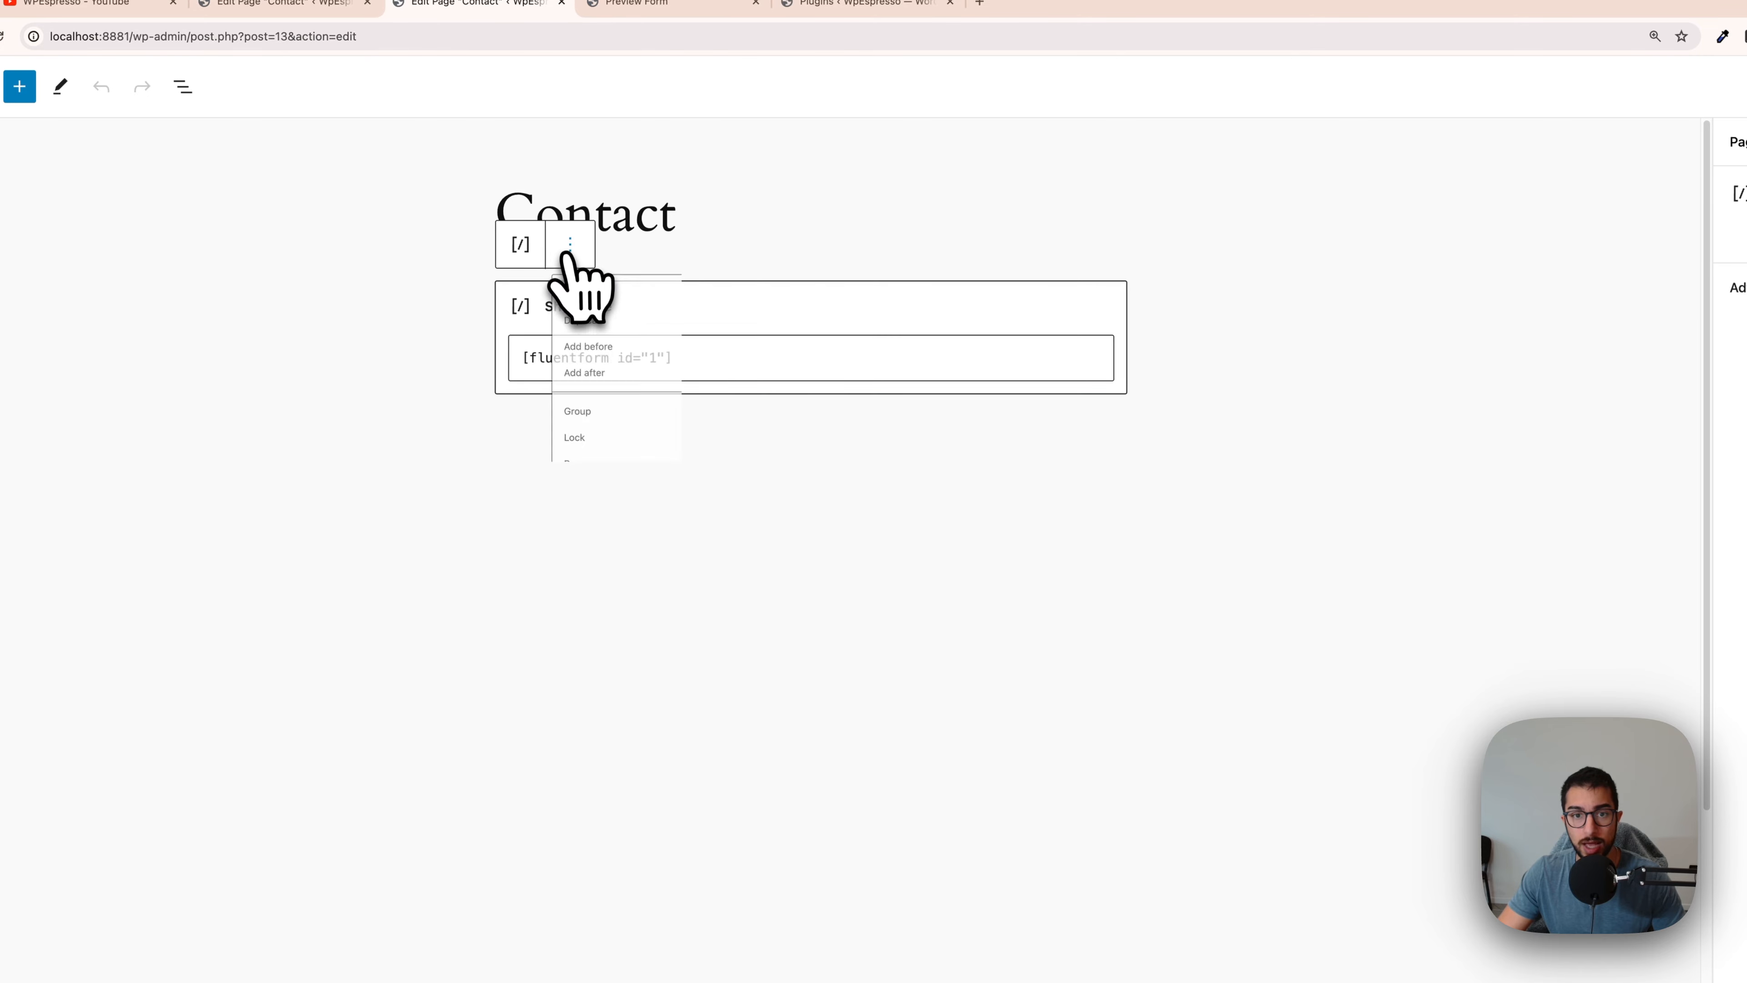
{"action": "left_click", "coordinate": [628, 633]}
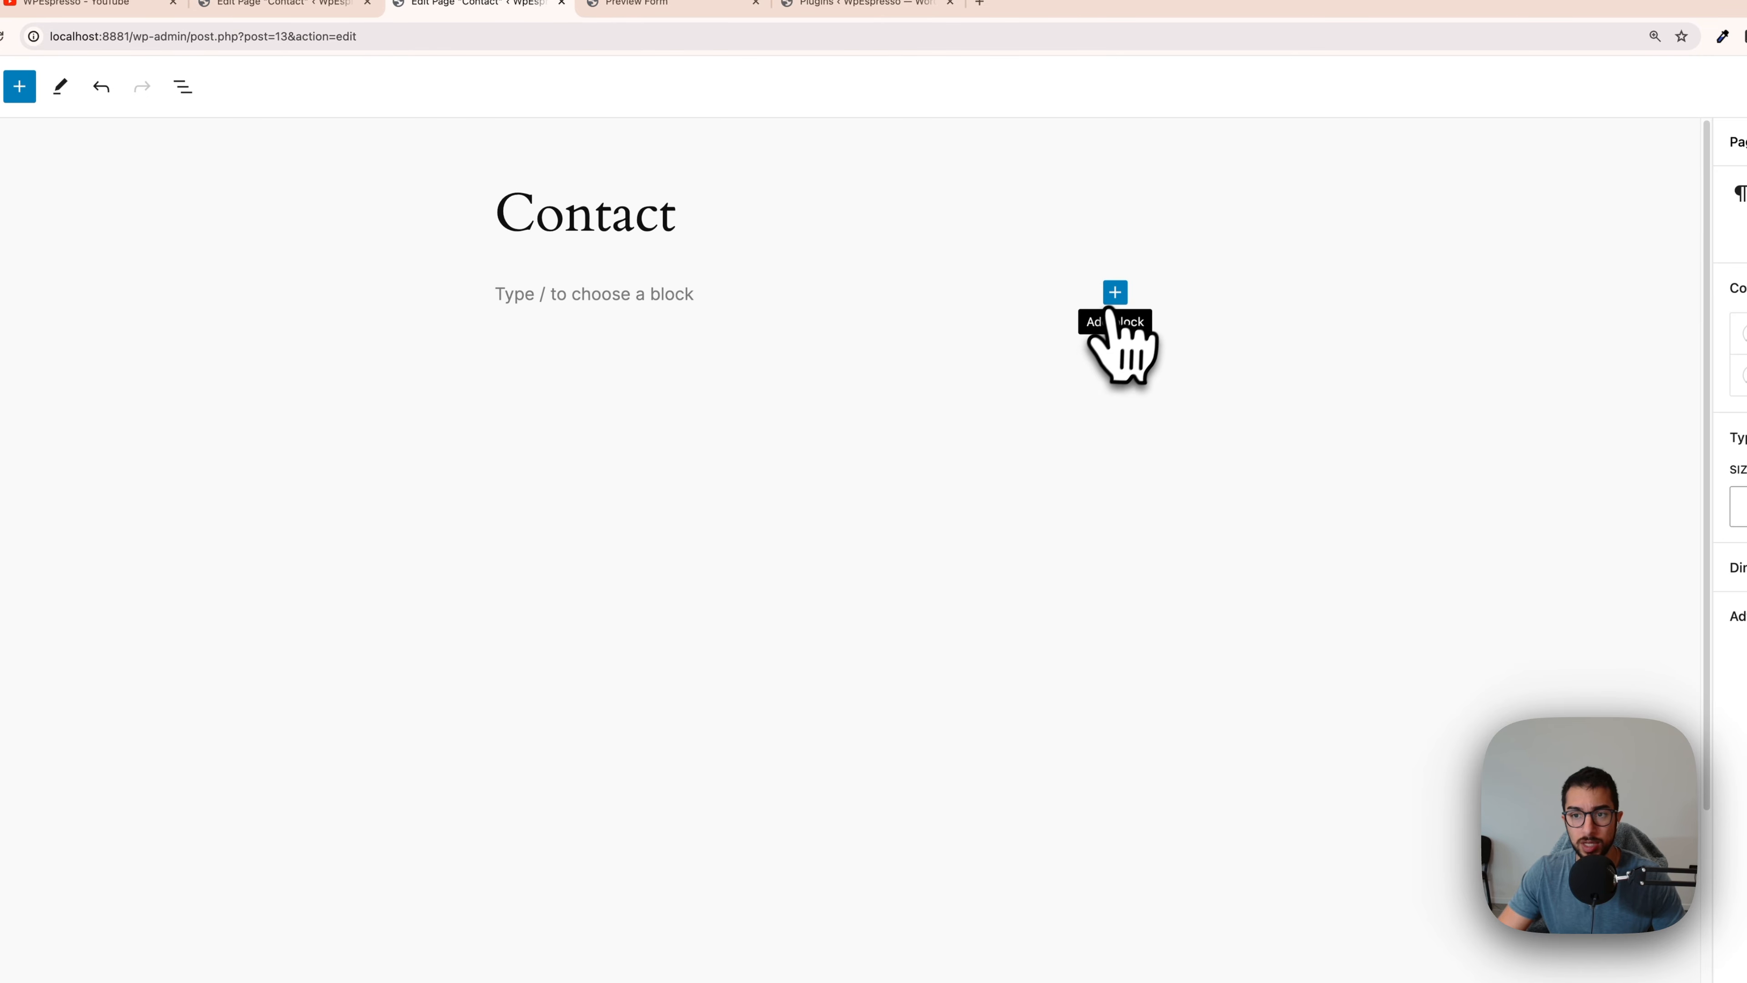
{"action": "left_click", "coordinate": [1116, 292]}
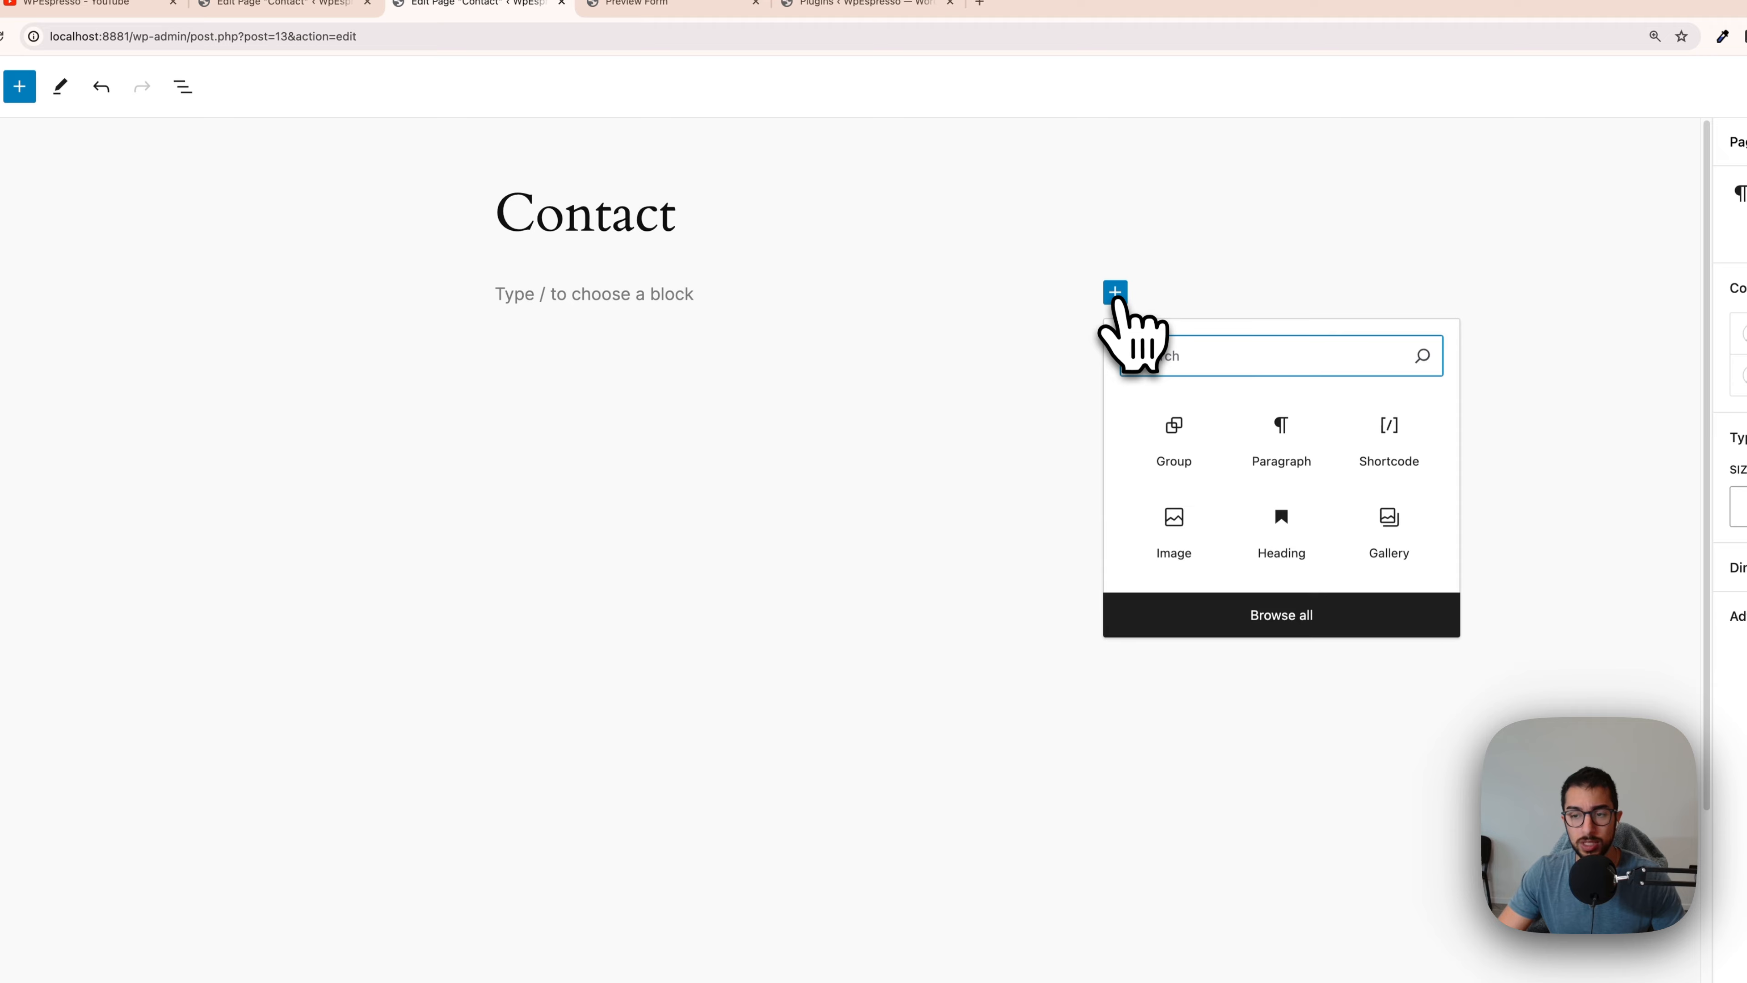
{"action": "left_click", "coordinate": [1115, 295]}
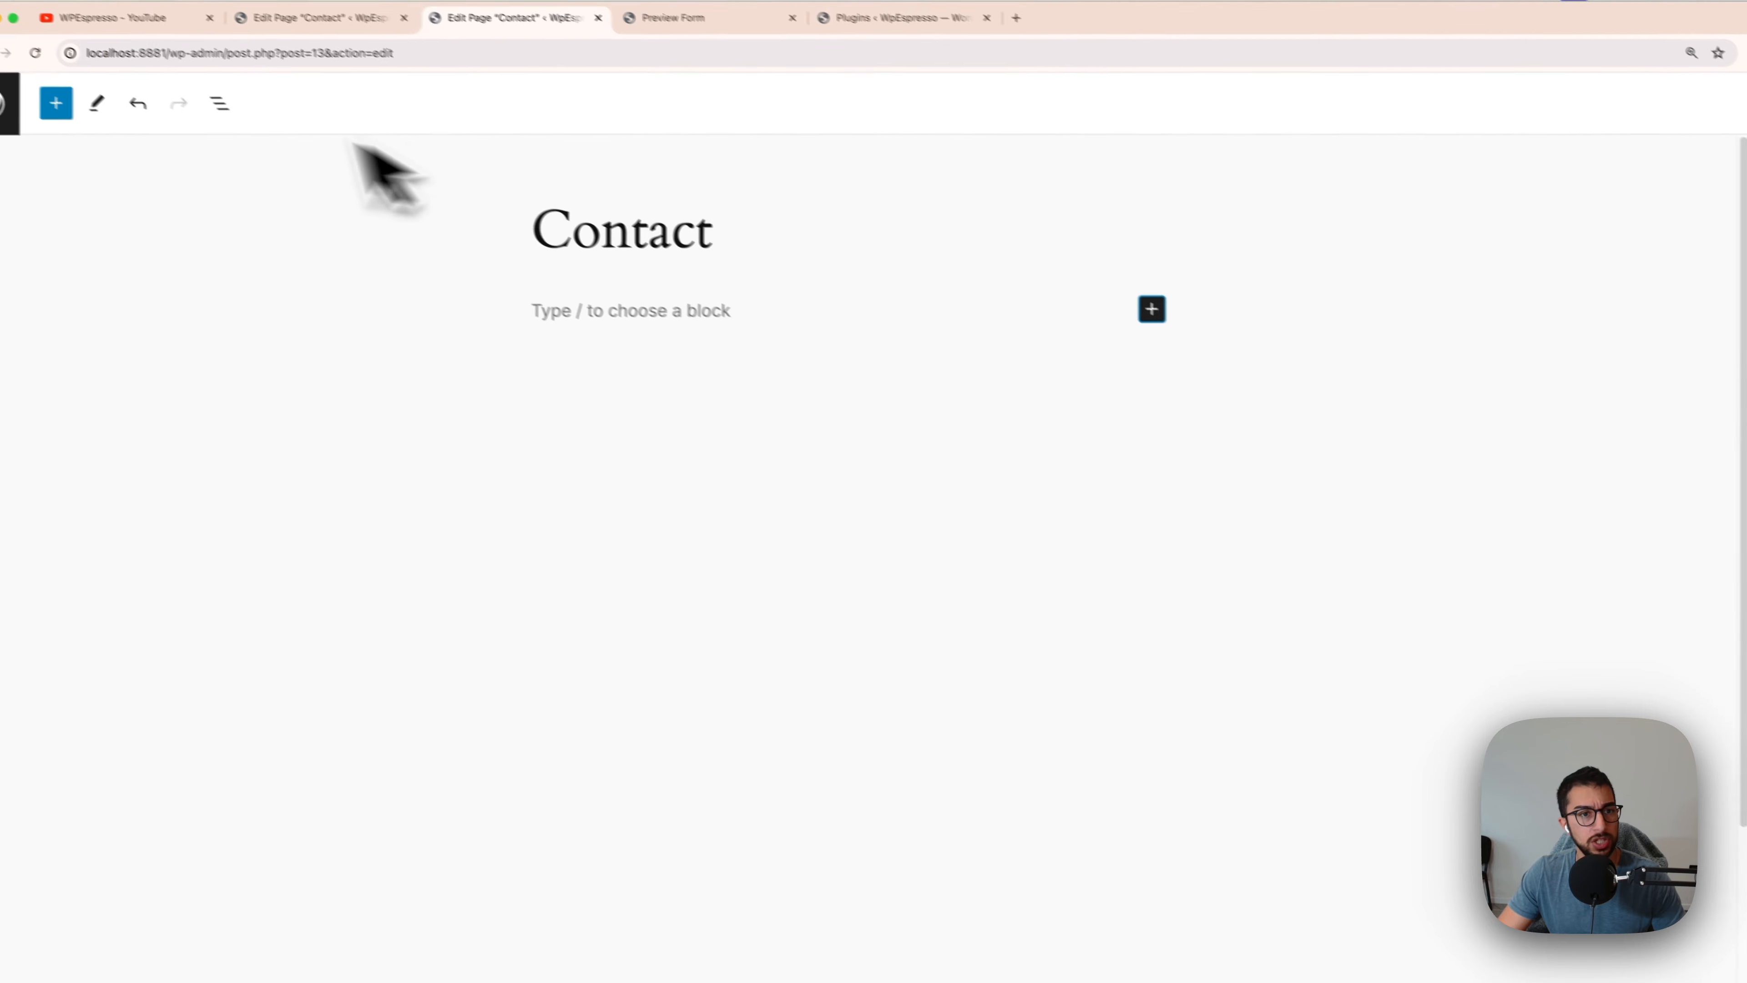
Step: Search the block library for 'form', insert the Fluent Forms block, and open its form selector
{"action": "left_click", "coordinate": [19, 86]}
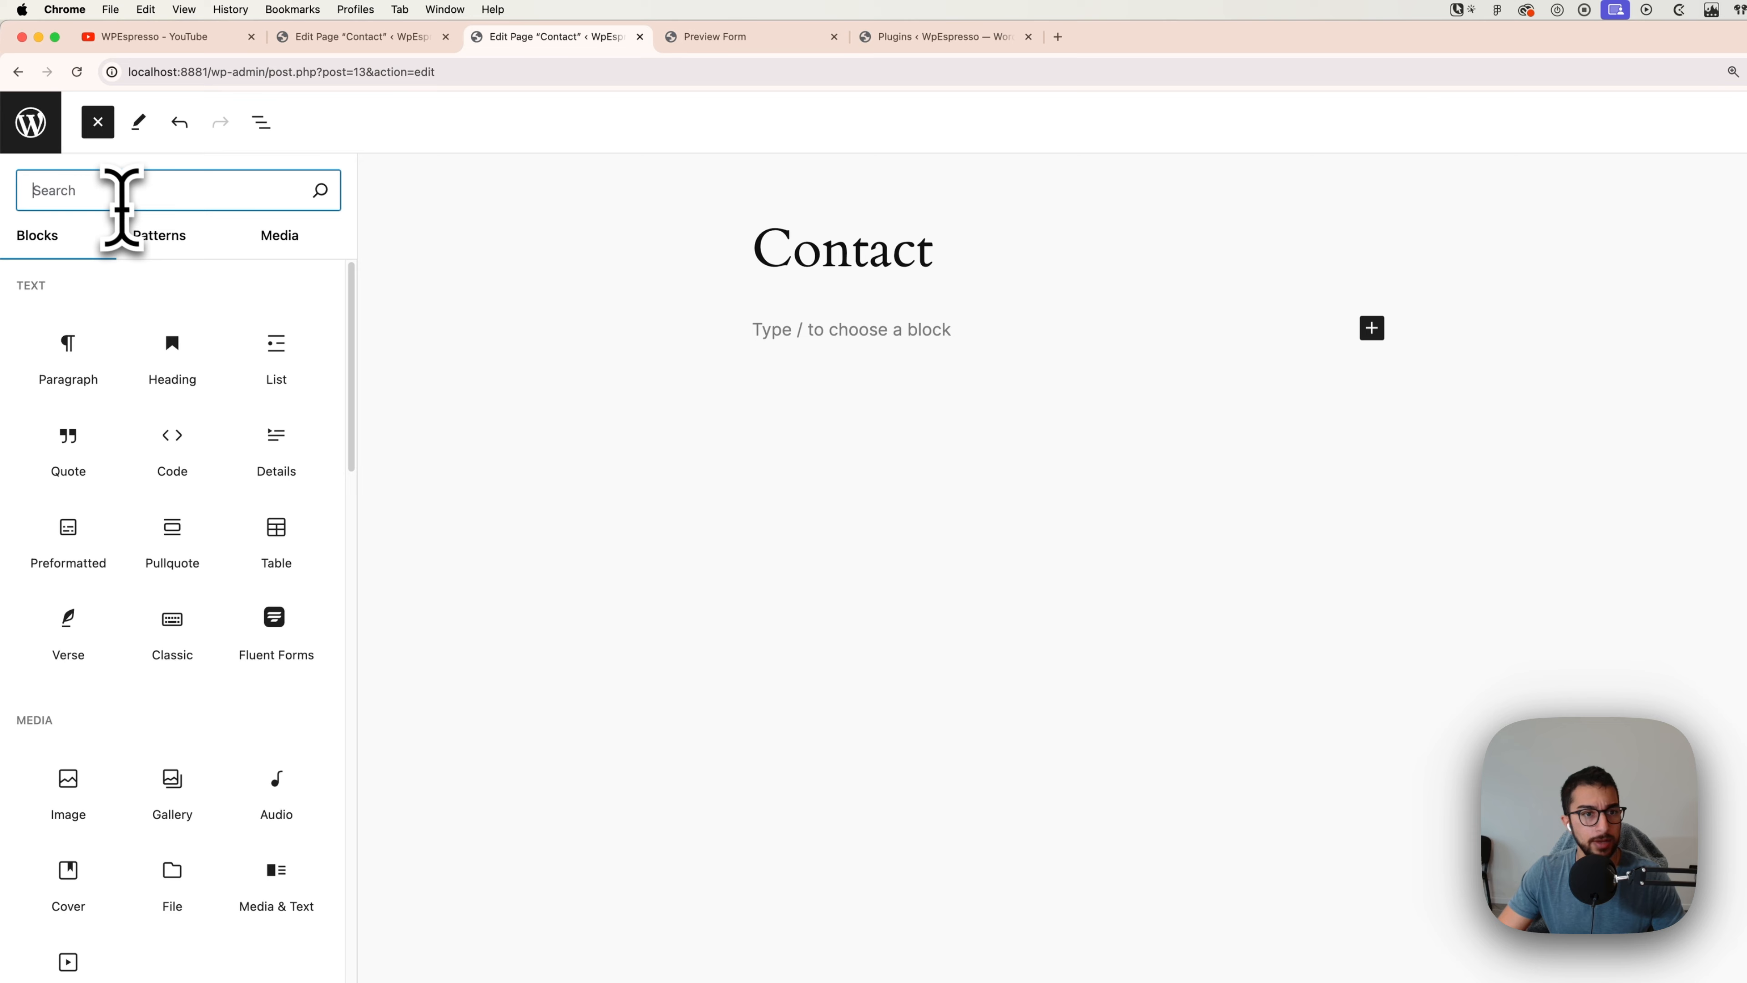
{"action": "type", "text": "formk"}
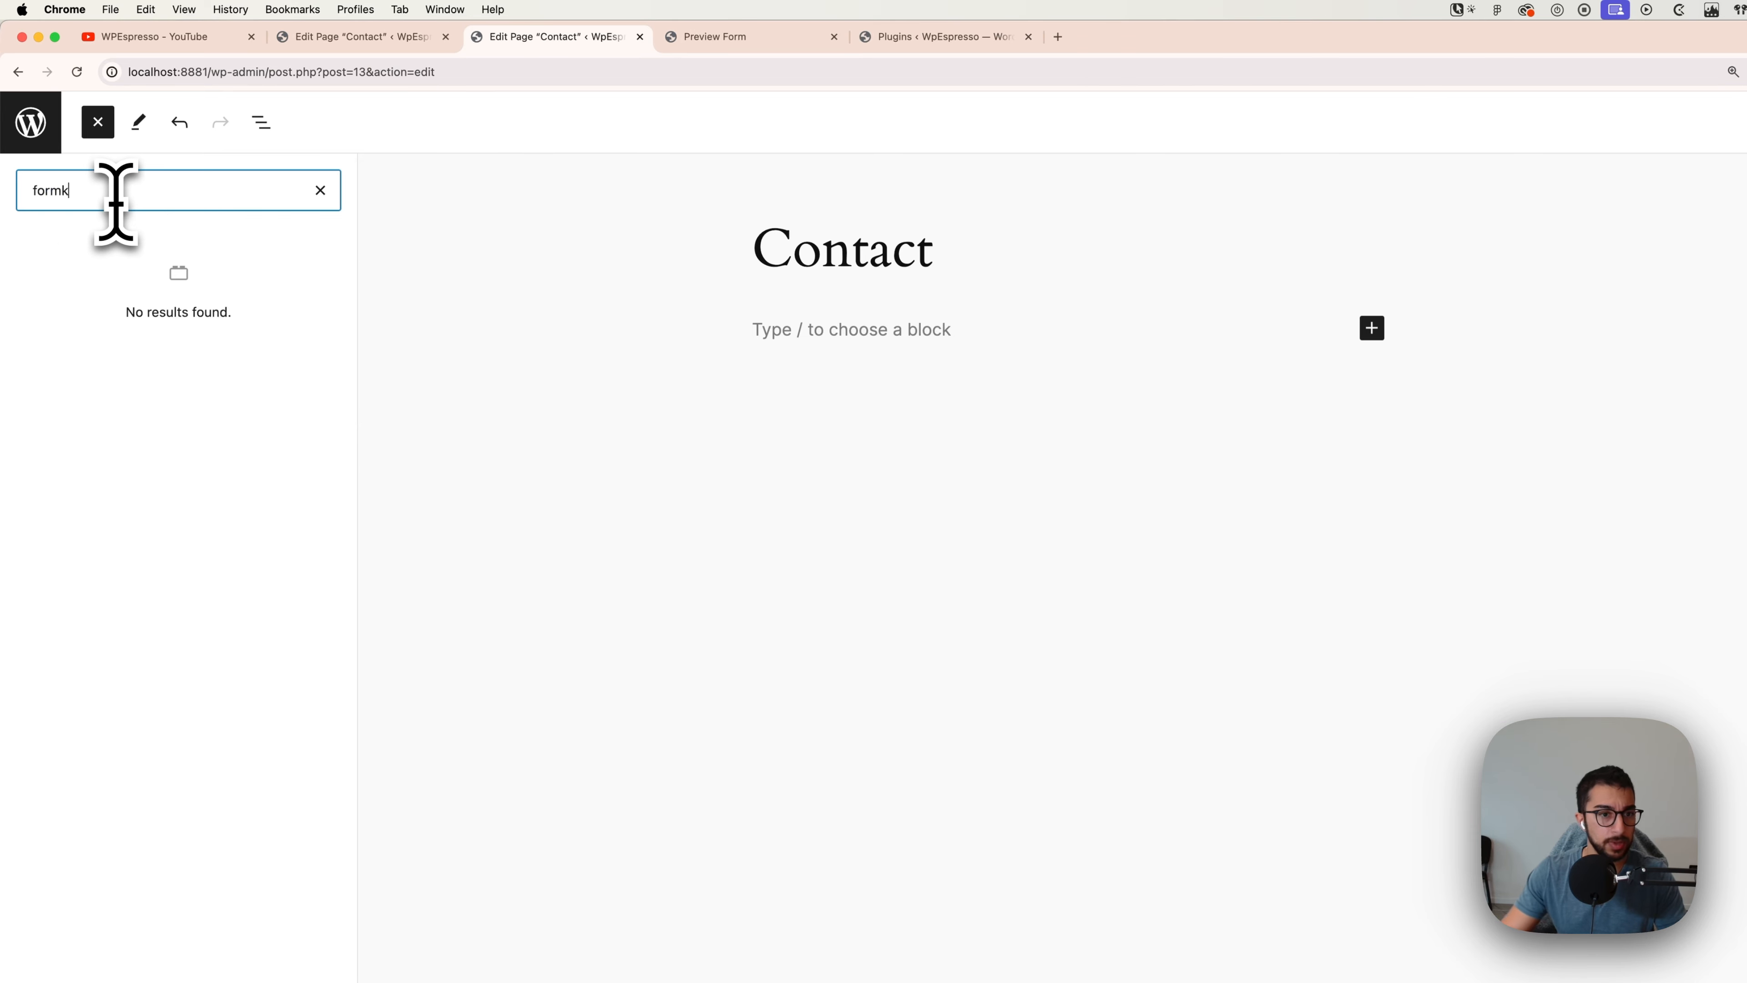
{"action": "key", "text": "BackSpace"}
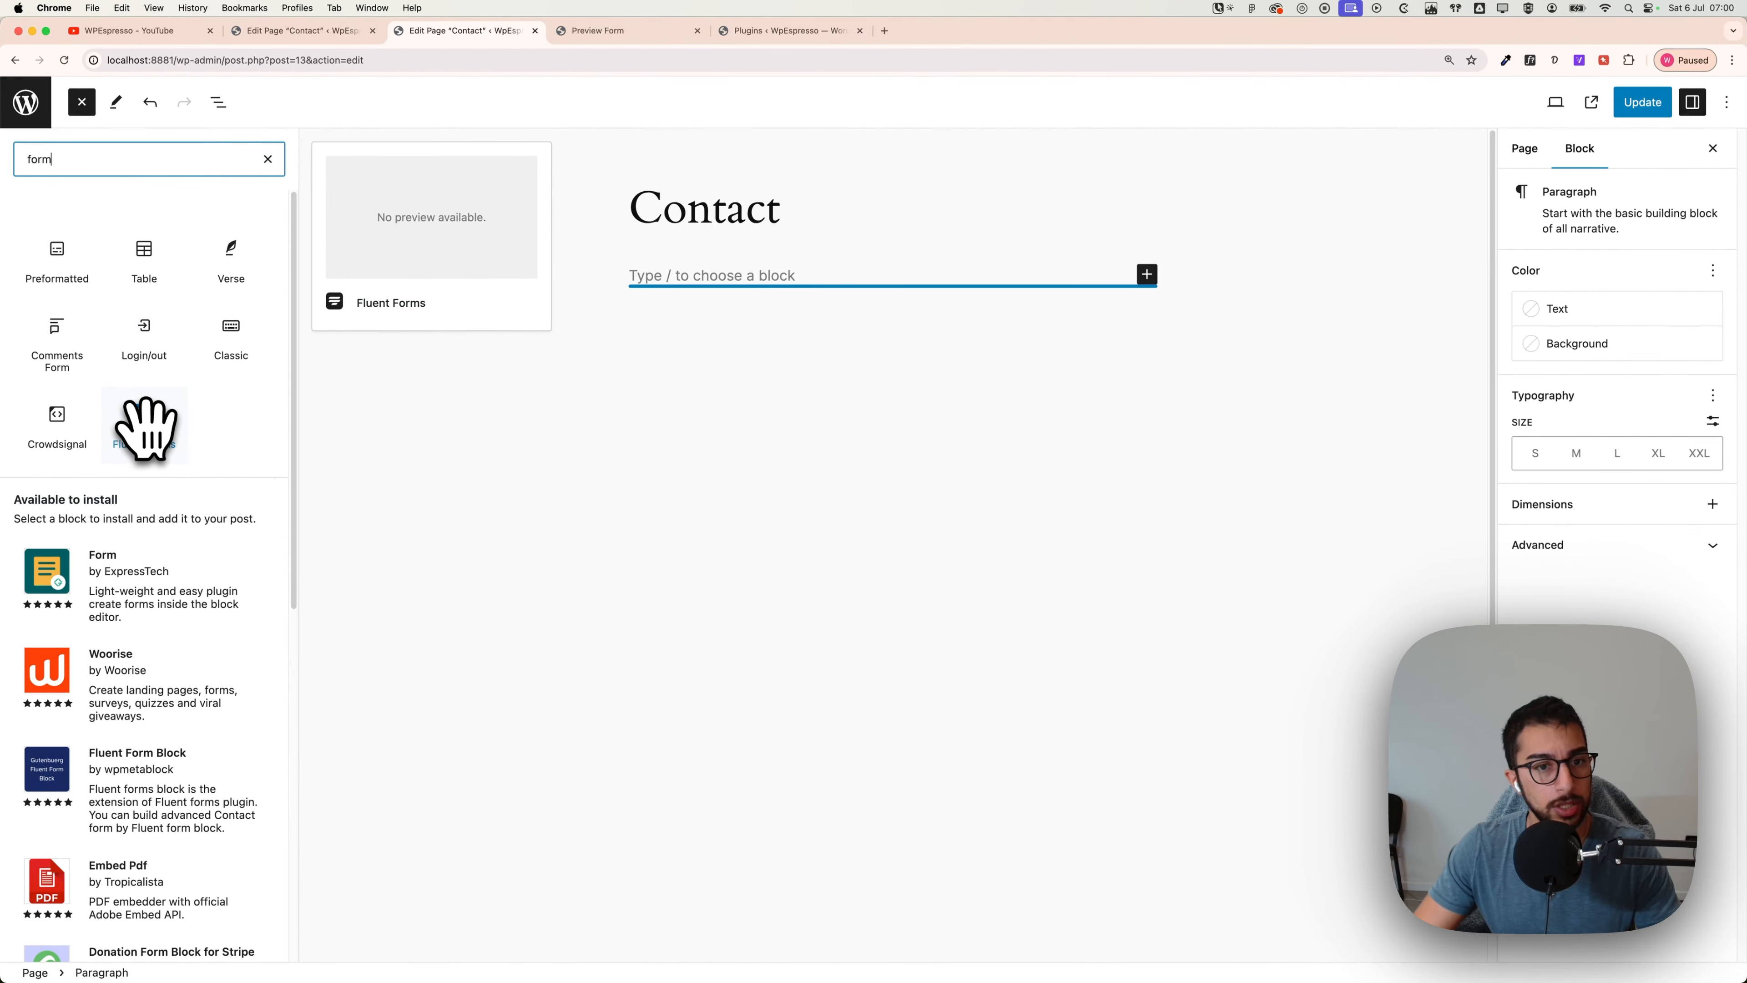
{"action": "left_click", "coordinate": [146, 426]}
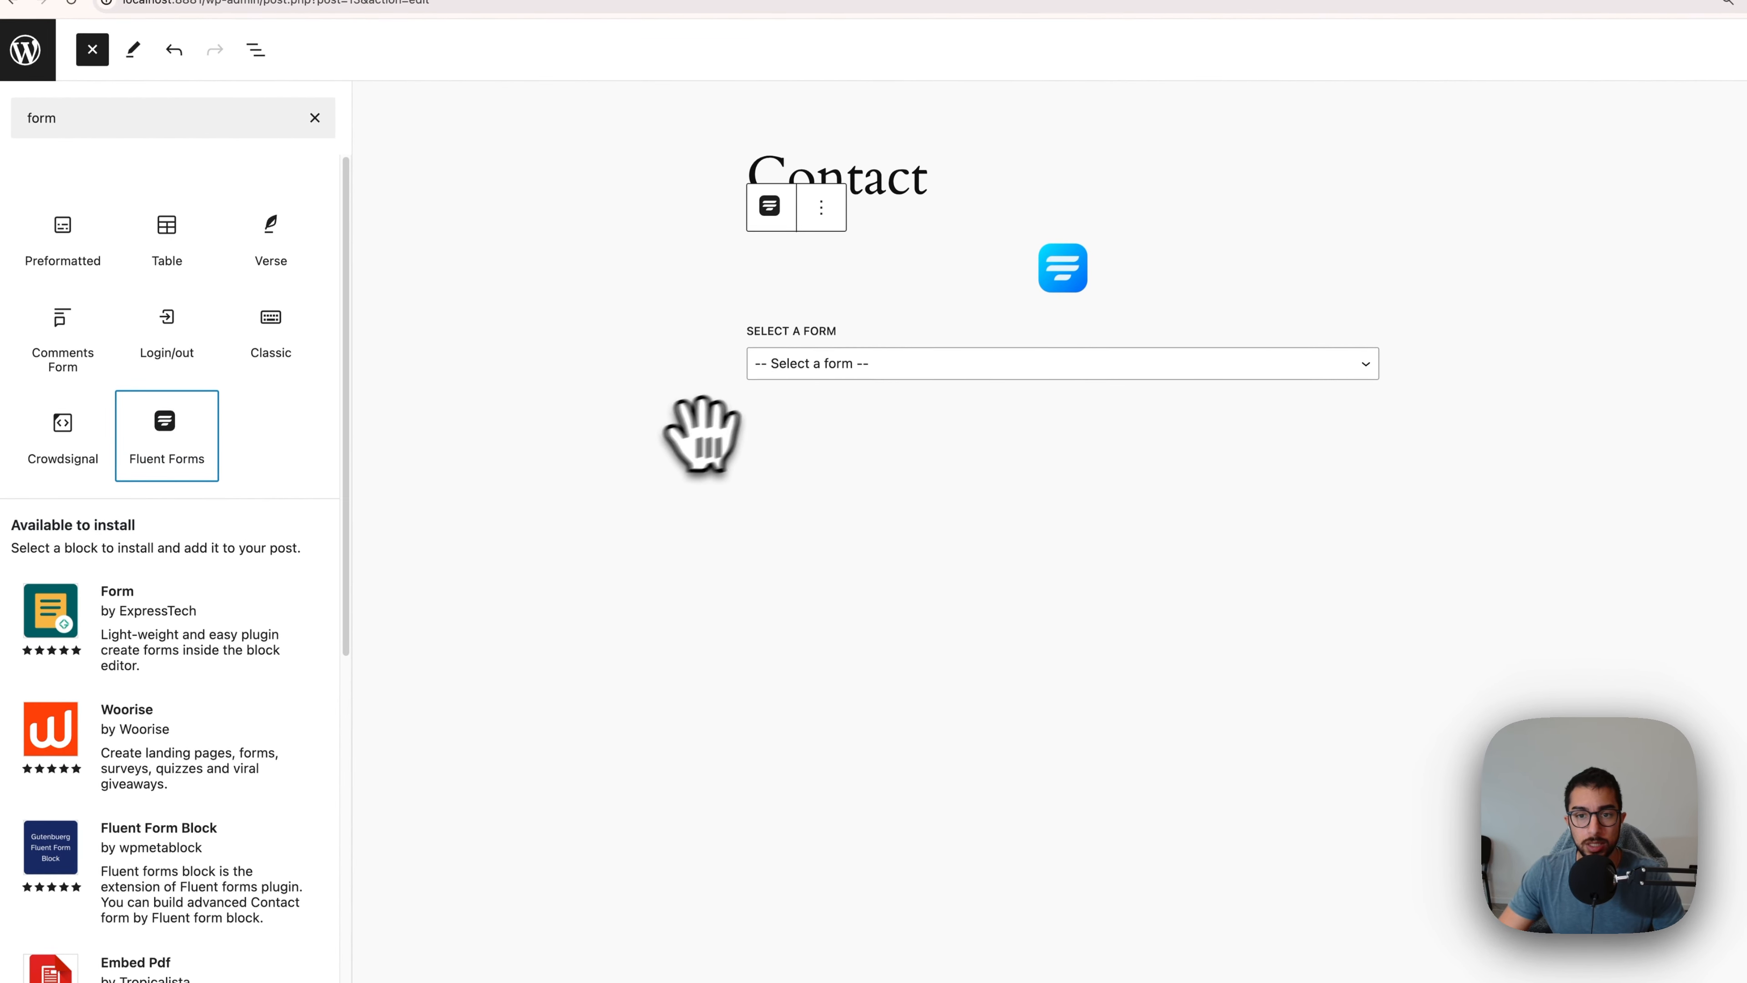
{"action": "left_click", "coordinate": [862, 374]}
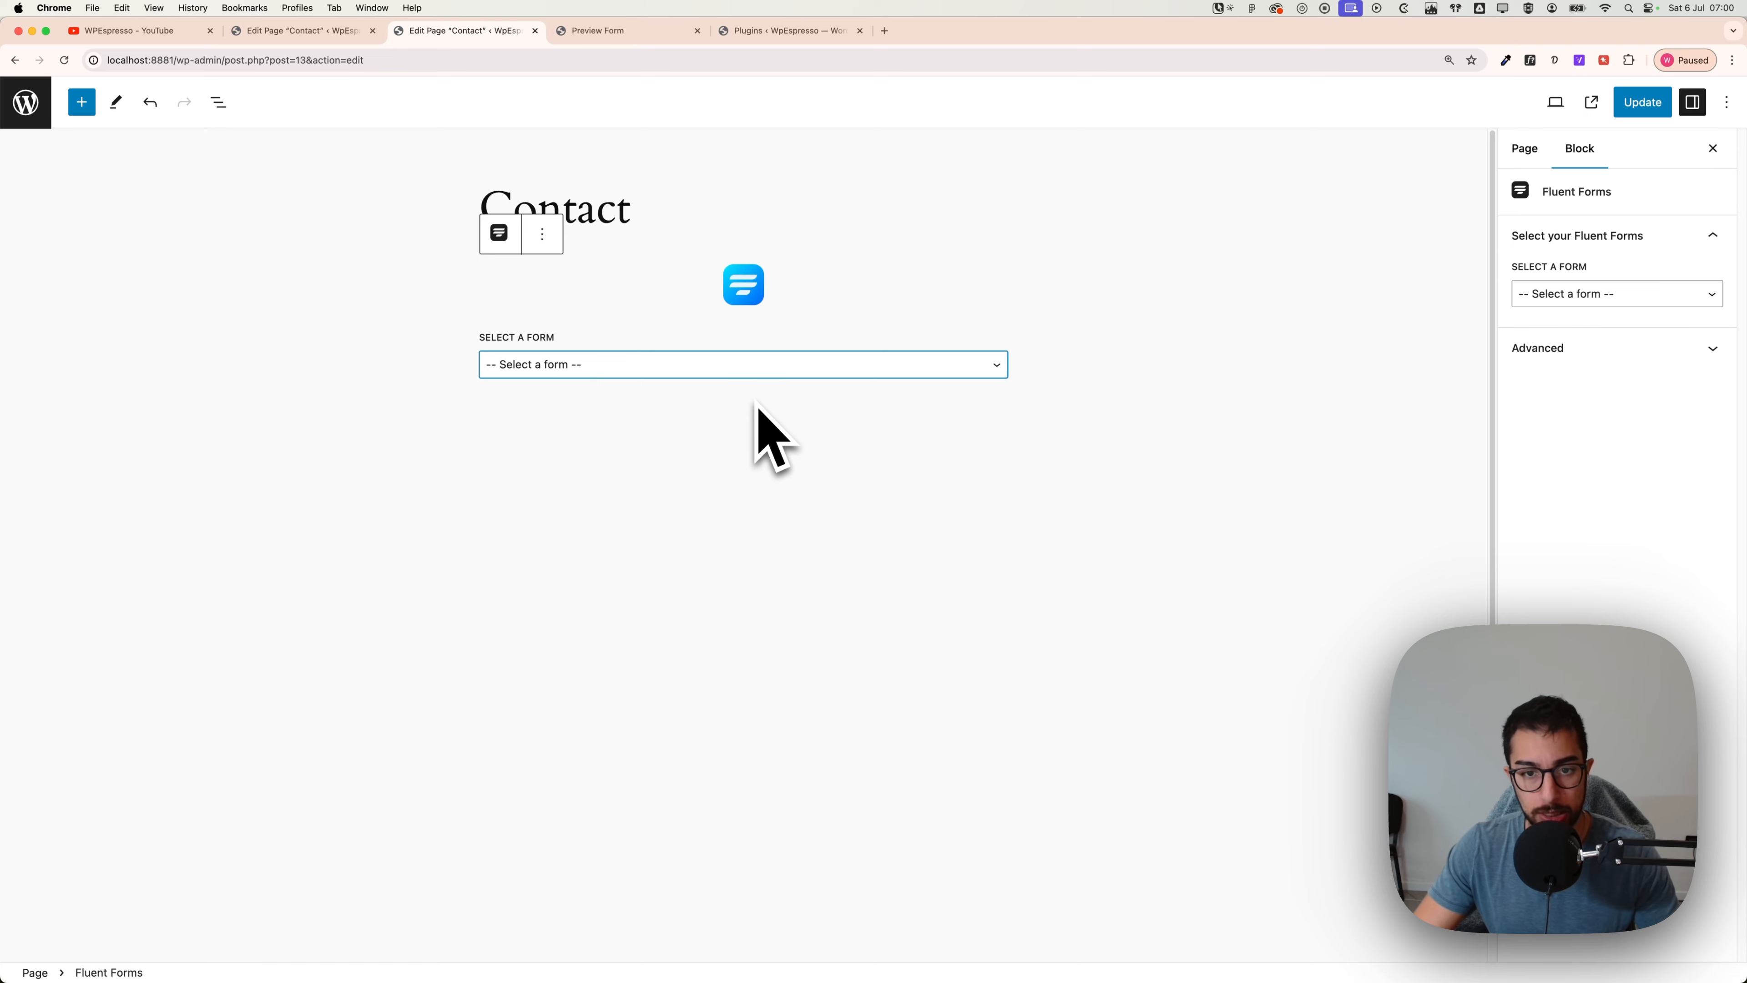
Step: Show Contact Form Demo in the Fluent Forms block using the Default (Form Styler) theme style
{"action": "left_click", "coordinate": [674, 401]}
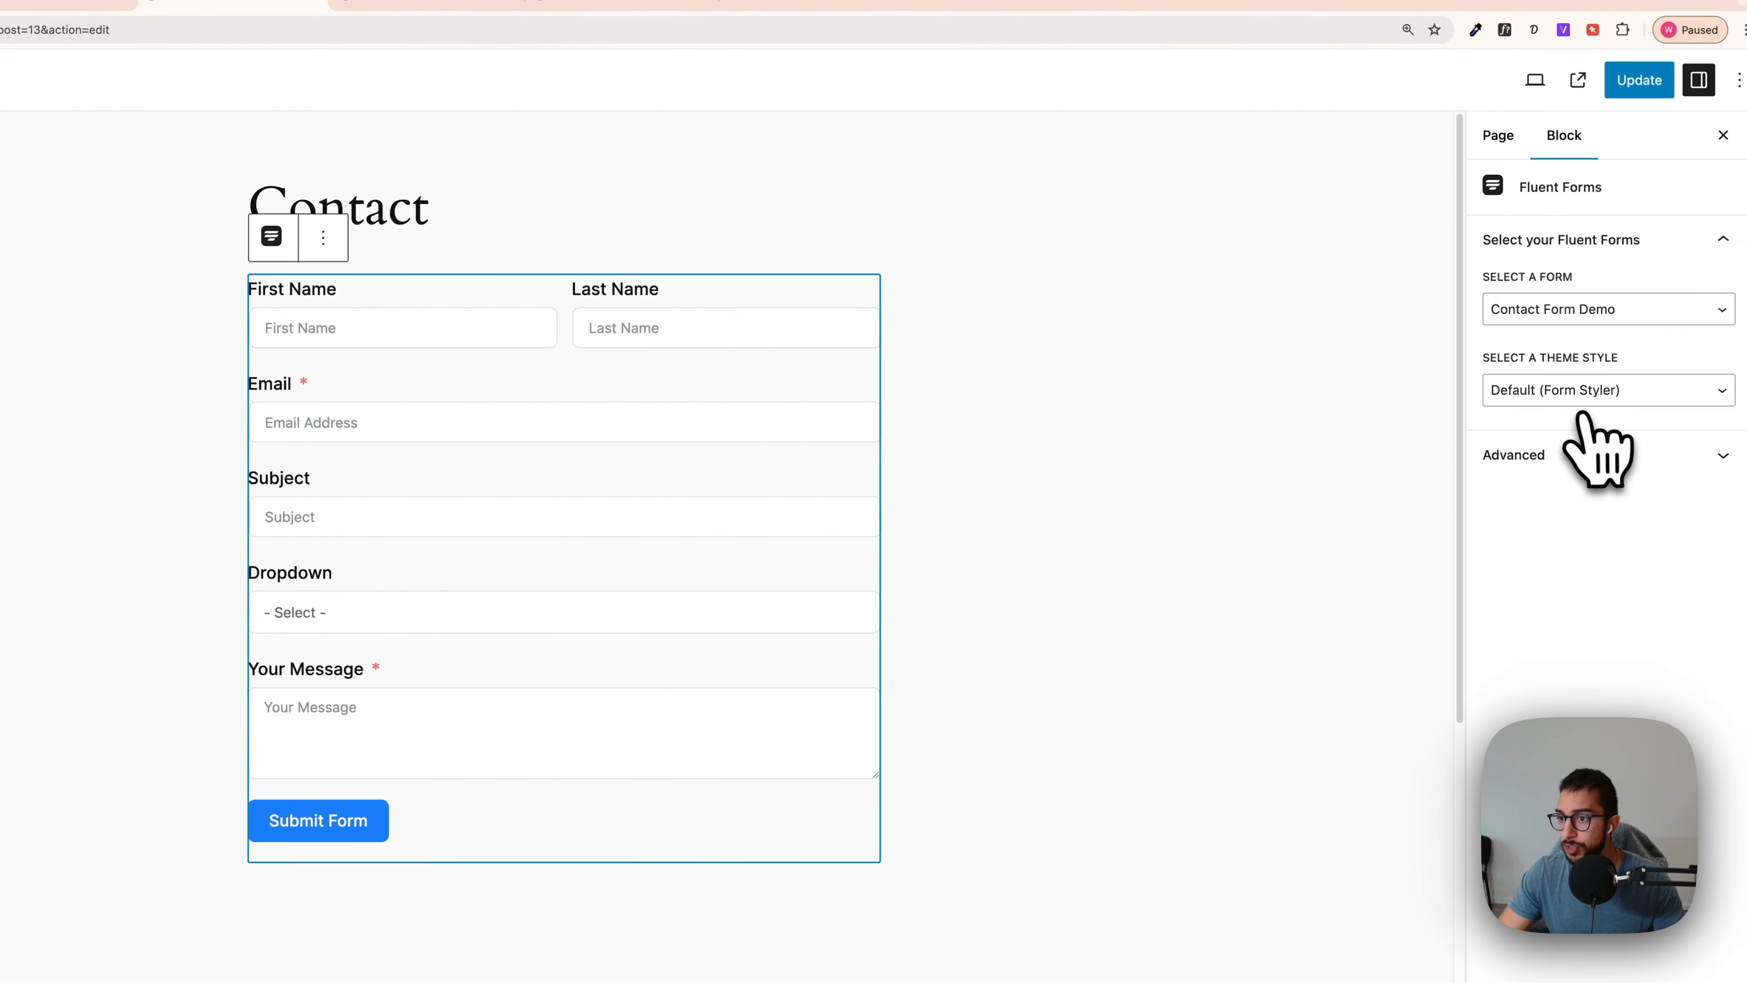
{"action": "left_click", "coordinate": [1543, 400]}
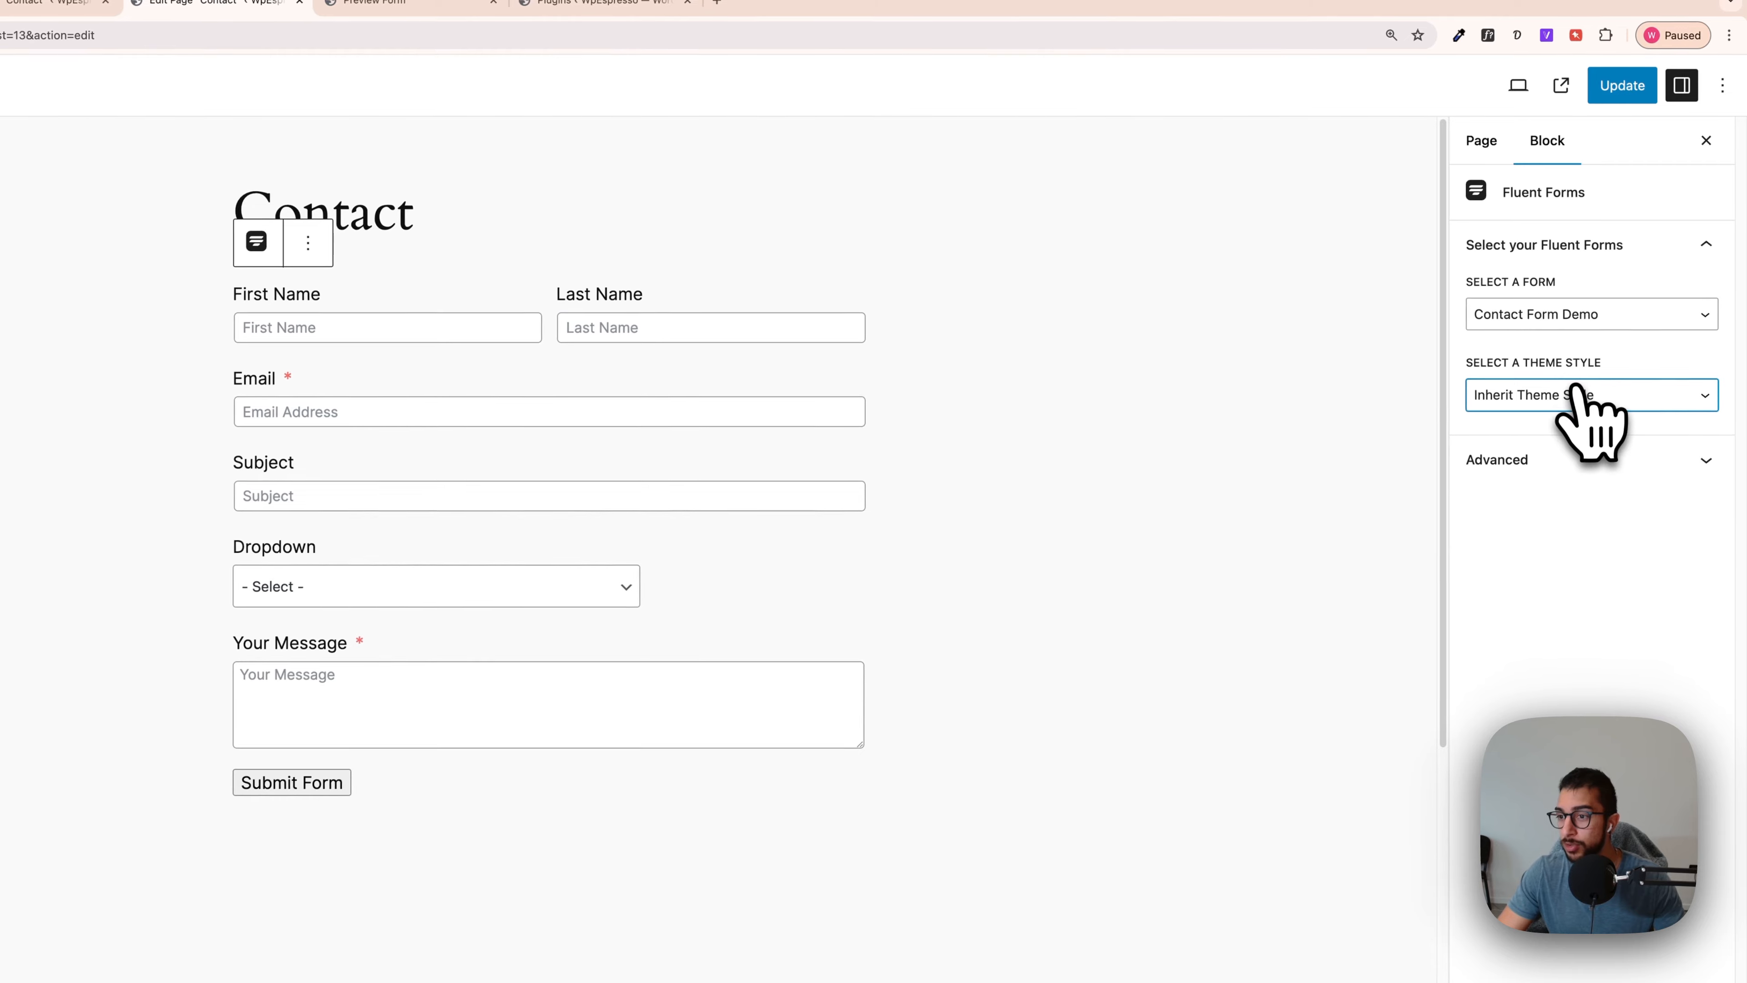
{"action": "left_click", "coordinate": [1554, 380]}
{"action": "left_click", "coordinate": [1552, 379]}
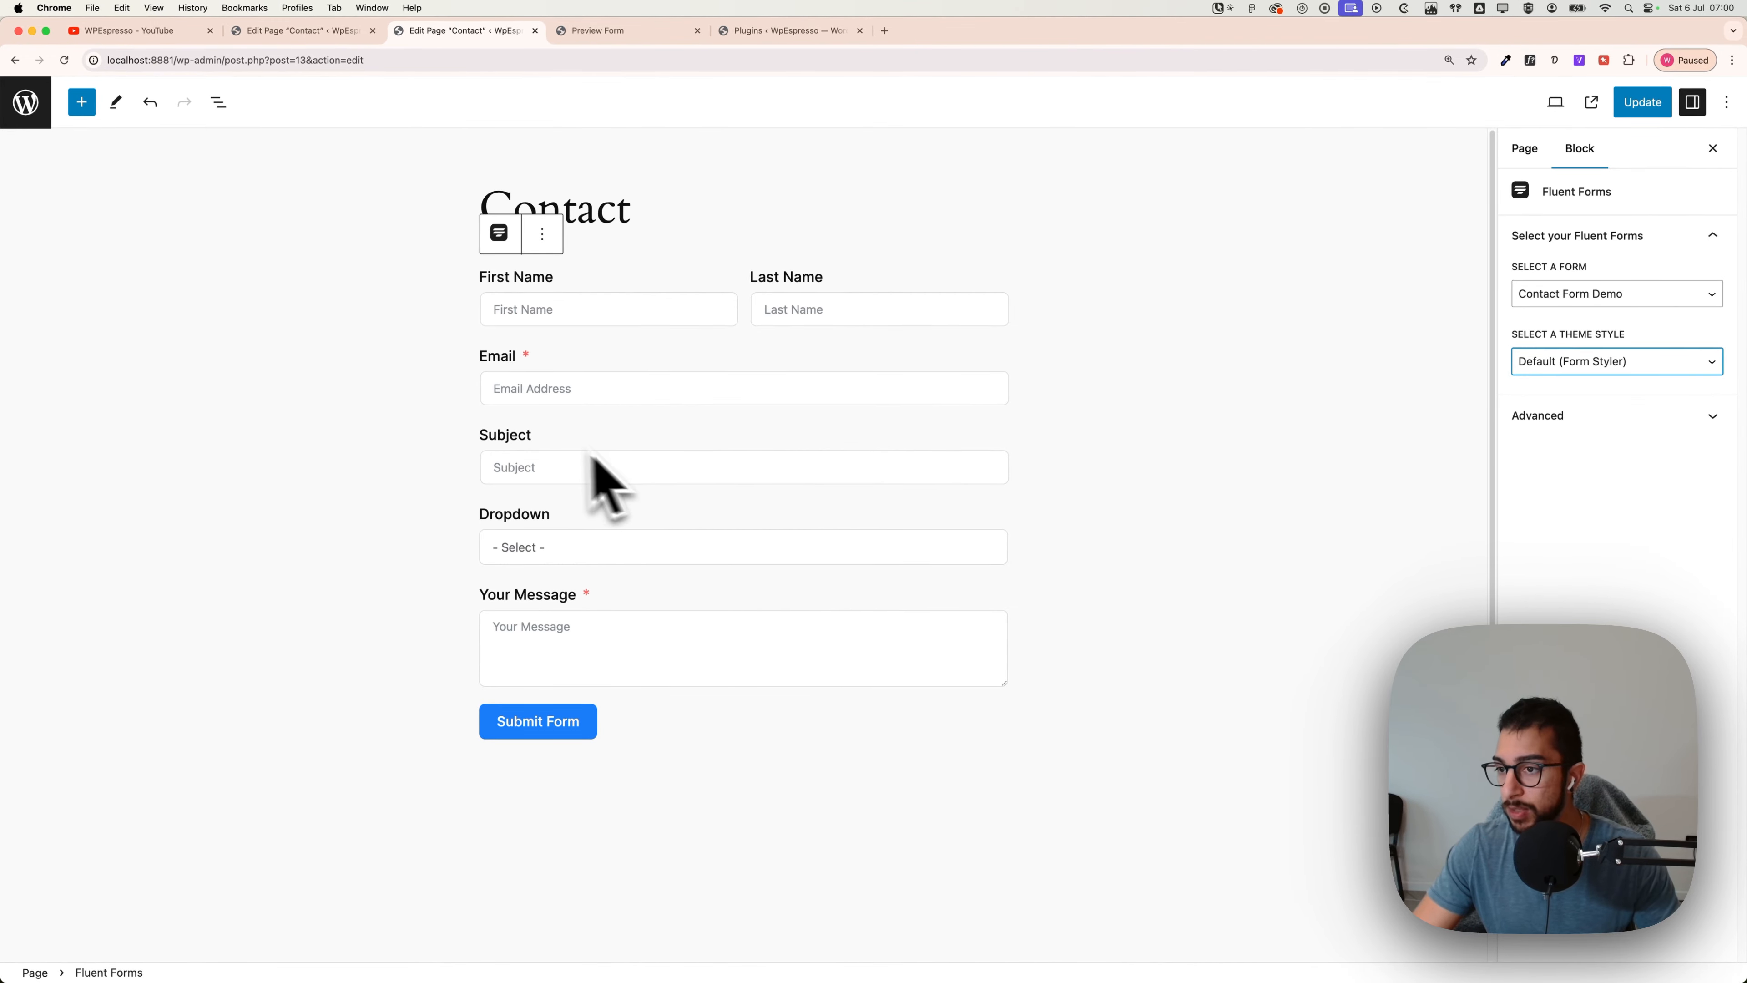
Step: Check the block's Advanced settings, then update the Contact page to save it
{"action": "left_click", "coordinate": [1555, 416]}
{"action": "left_click", "coordinate": [1554, 416]}
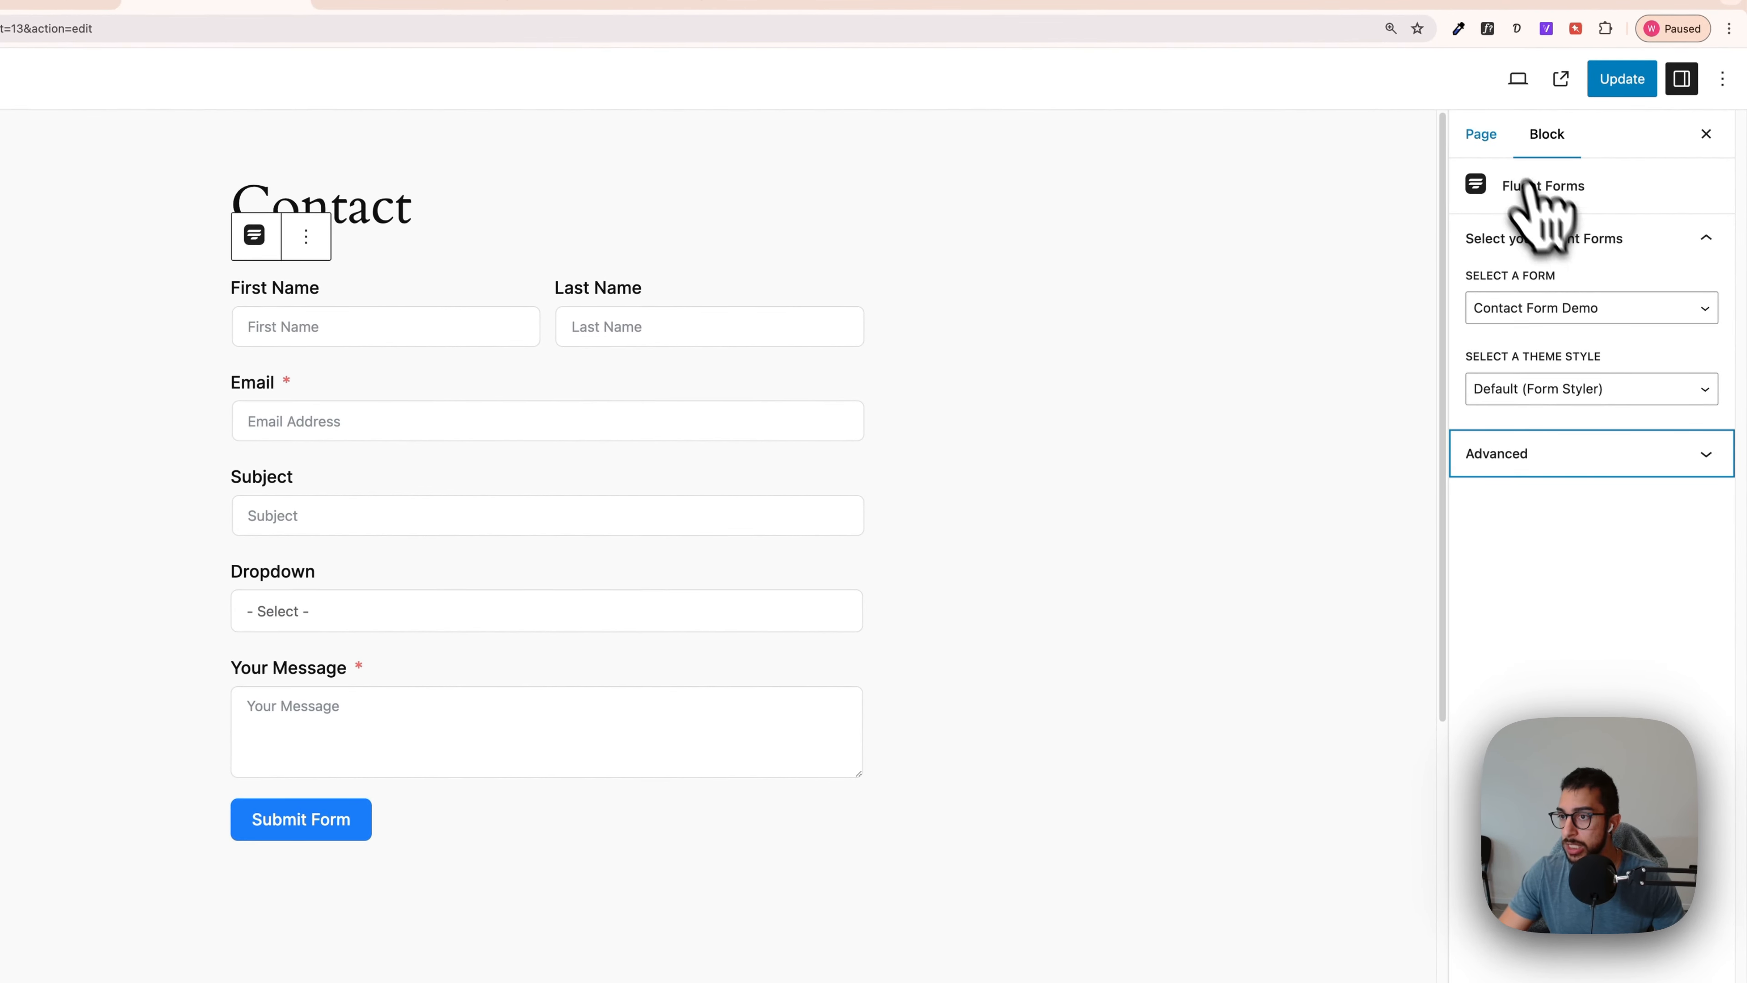
{"action": "left_click", "coordinate": [1491, 145]}
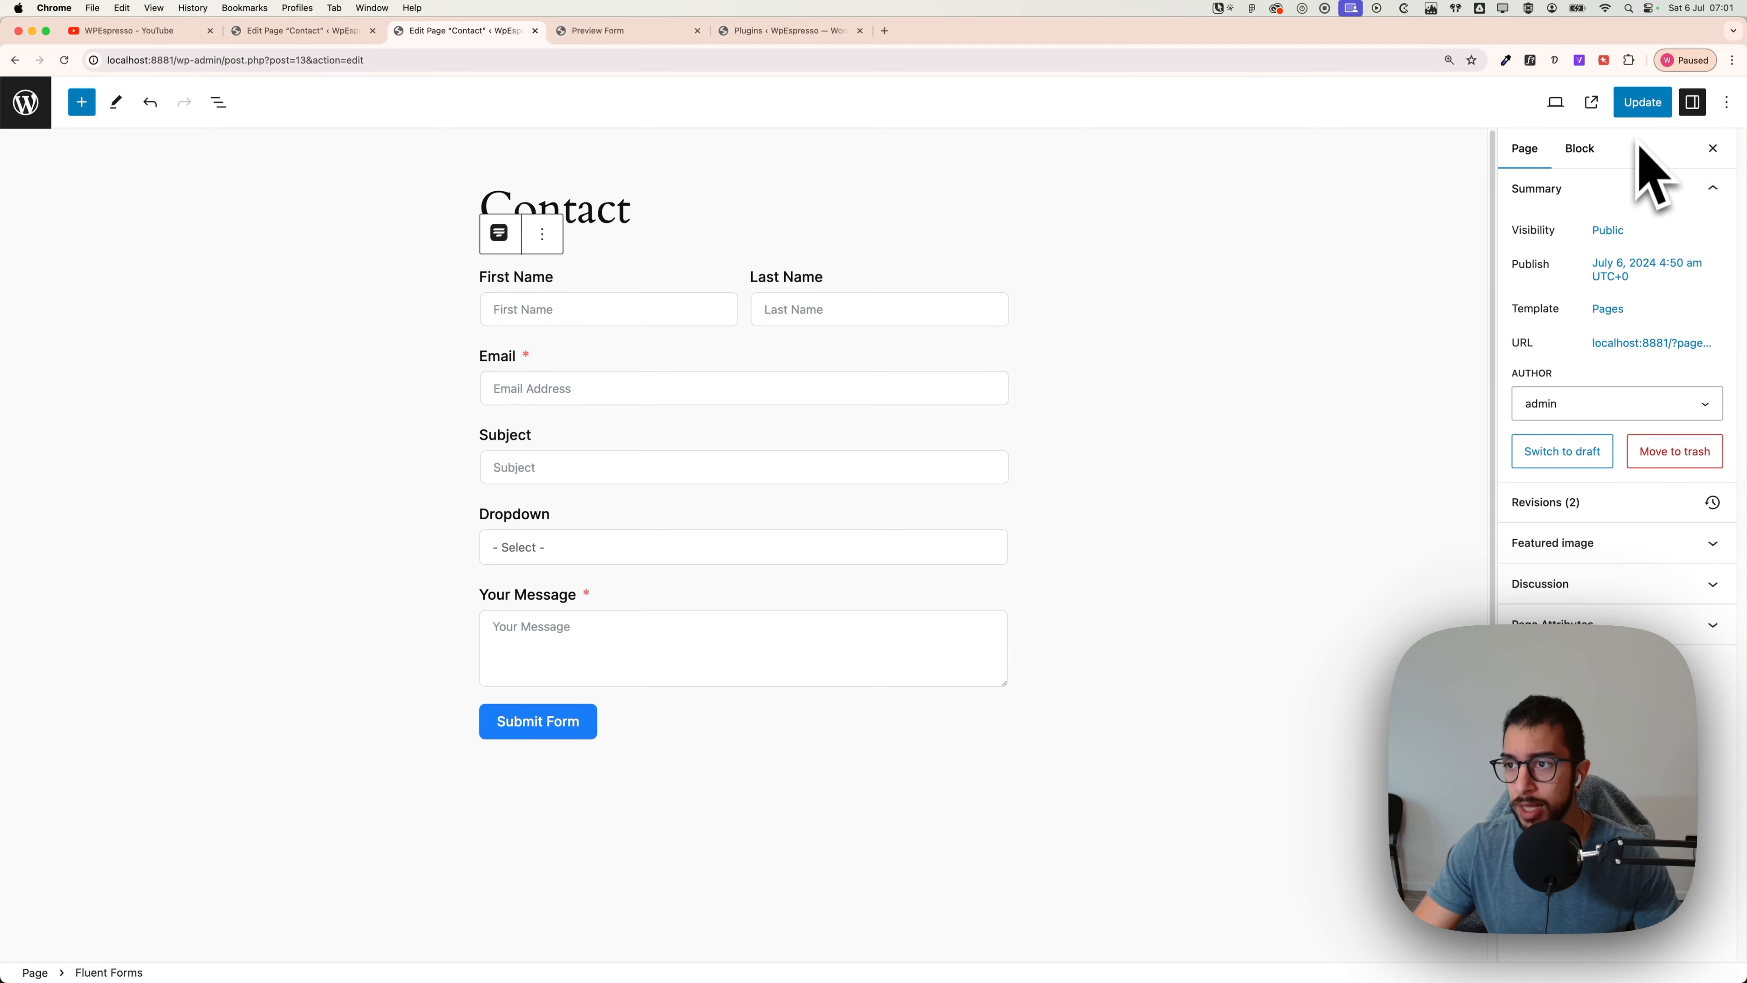
{"action": "left_click", "coordinate": [1642, 104]}
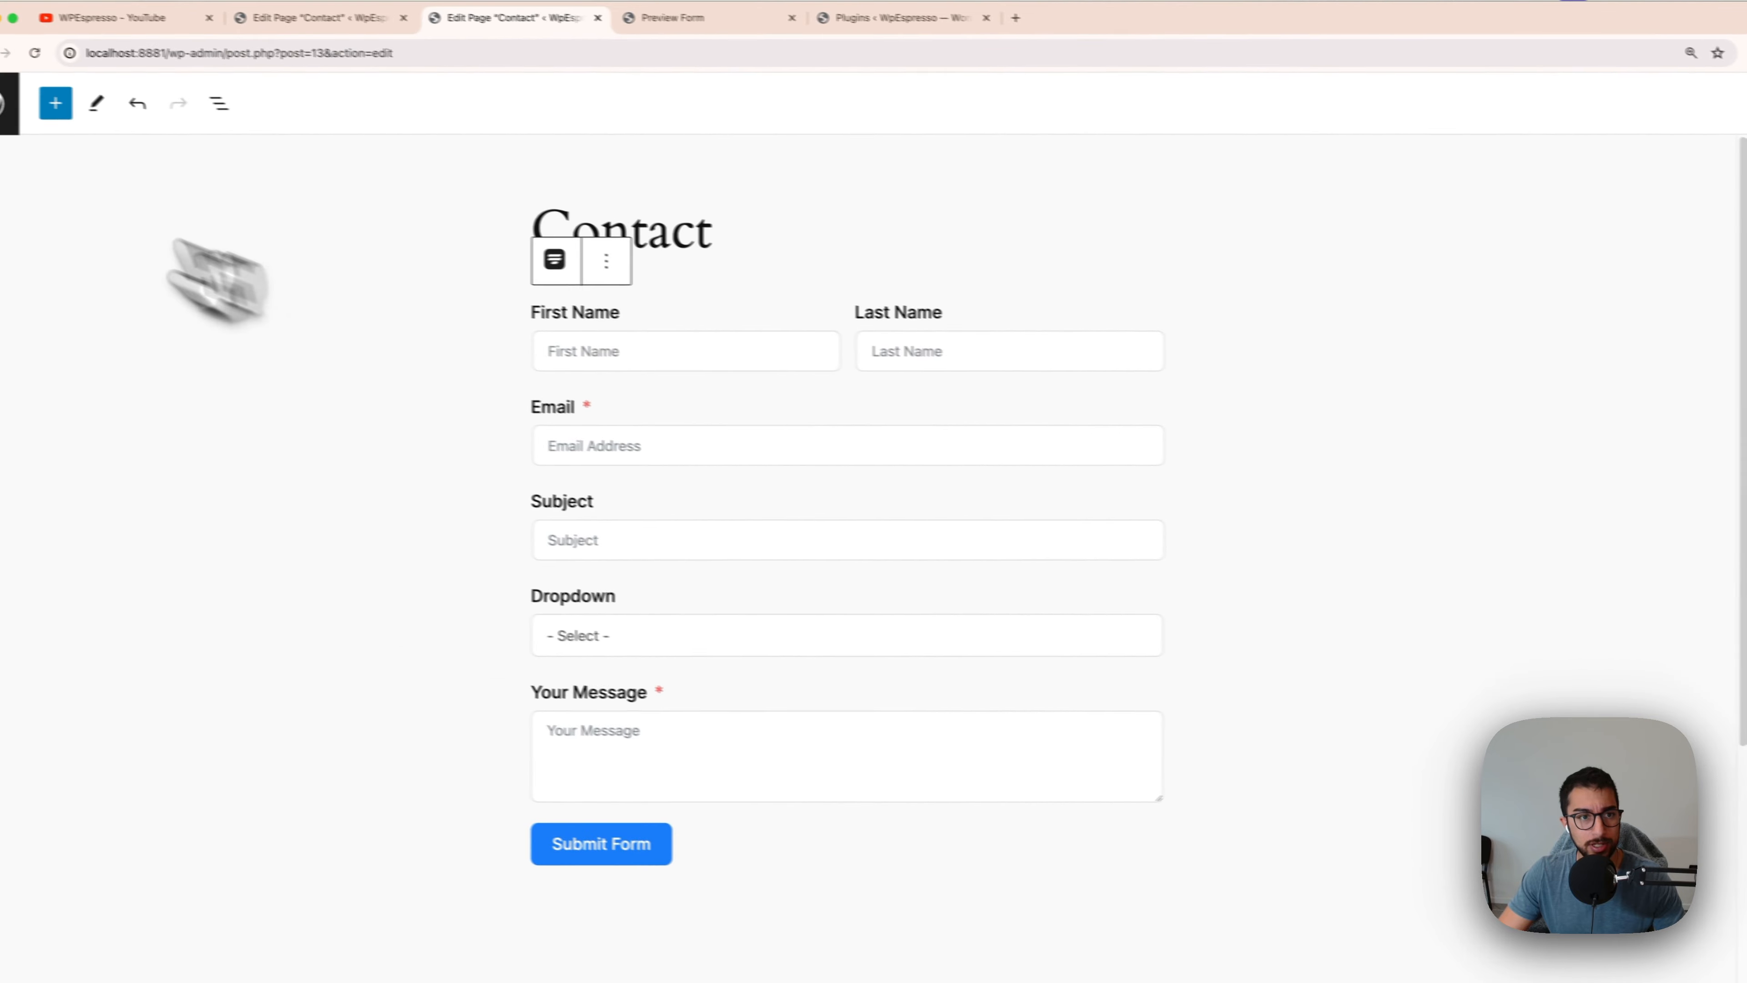
Step: Go from the admin to Fluent Forms > Forms and edit Contact Form Demo
{"action": "left_click", "coordinate": [8, 103]}
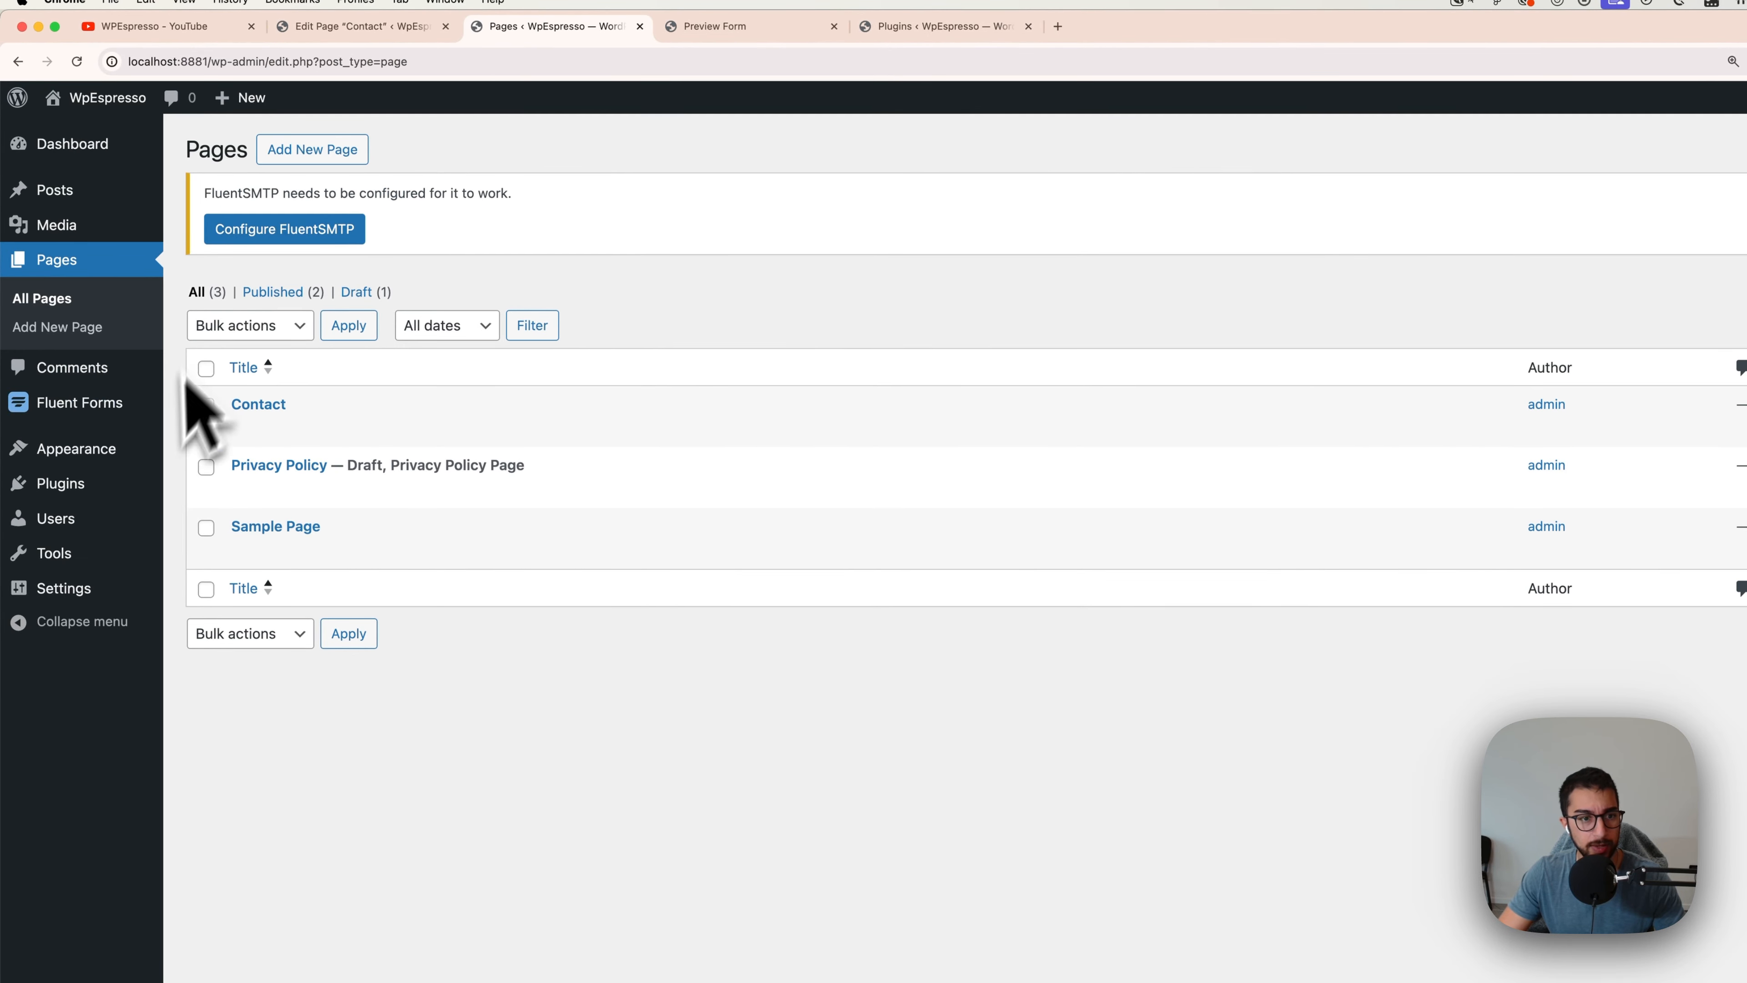
{"action": "left_click", "coordinate": [81, 404]}
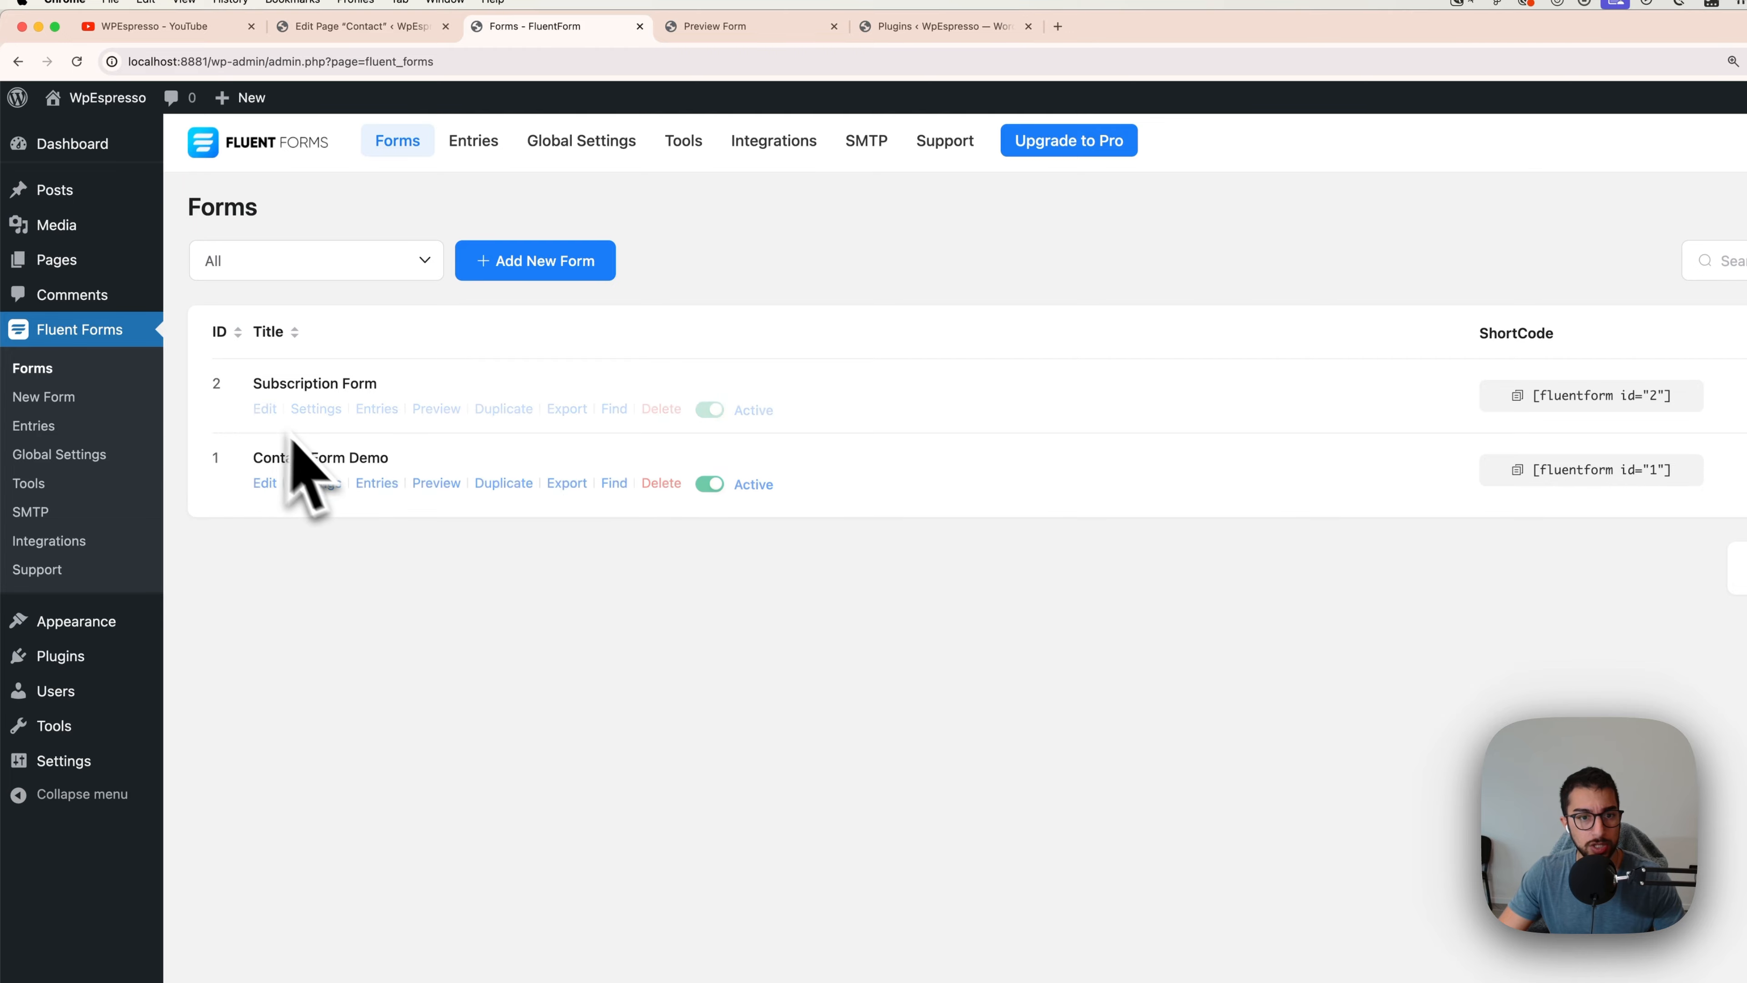
{"action": "left_click", "coordinate": [269, 483]}
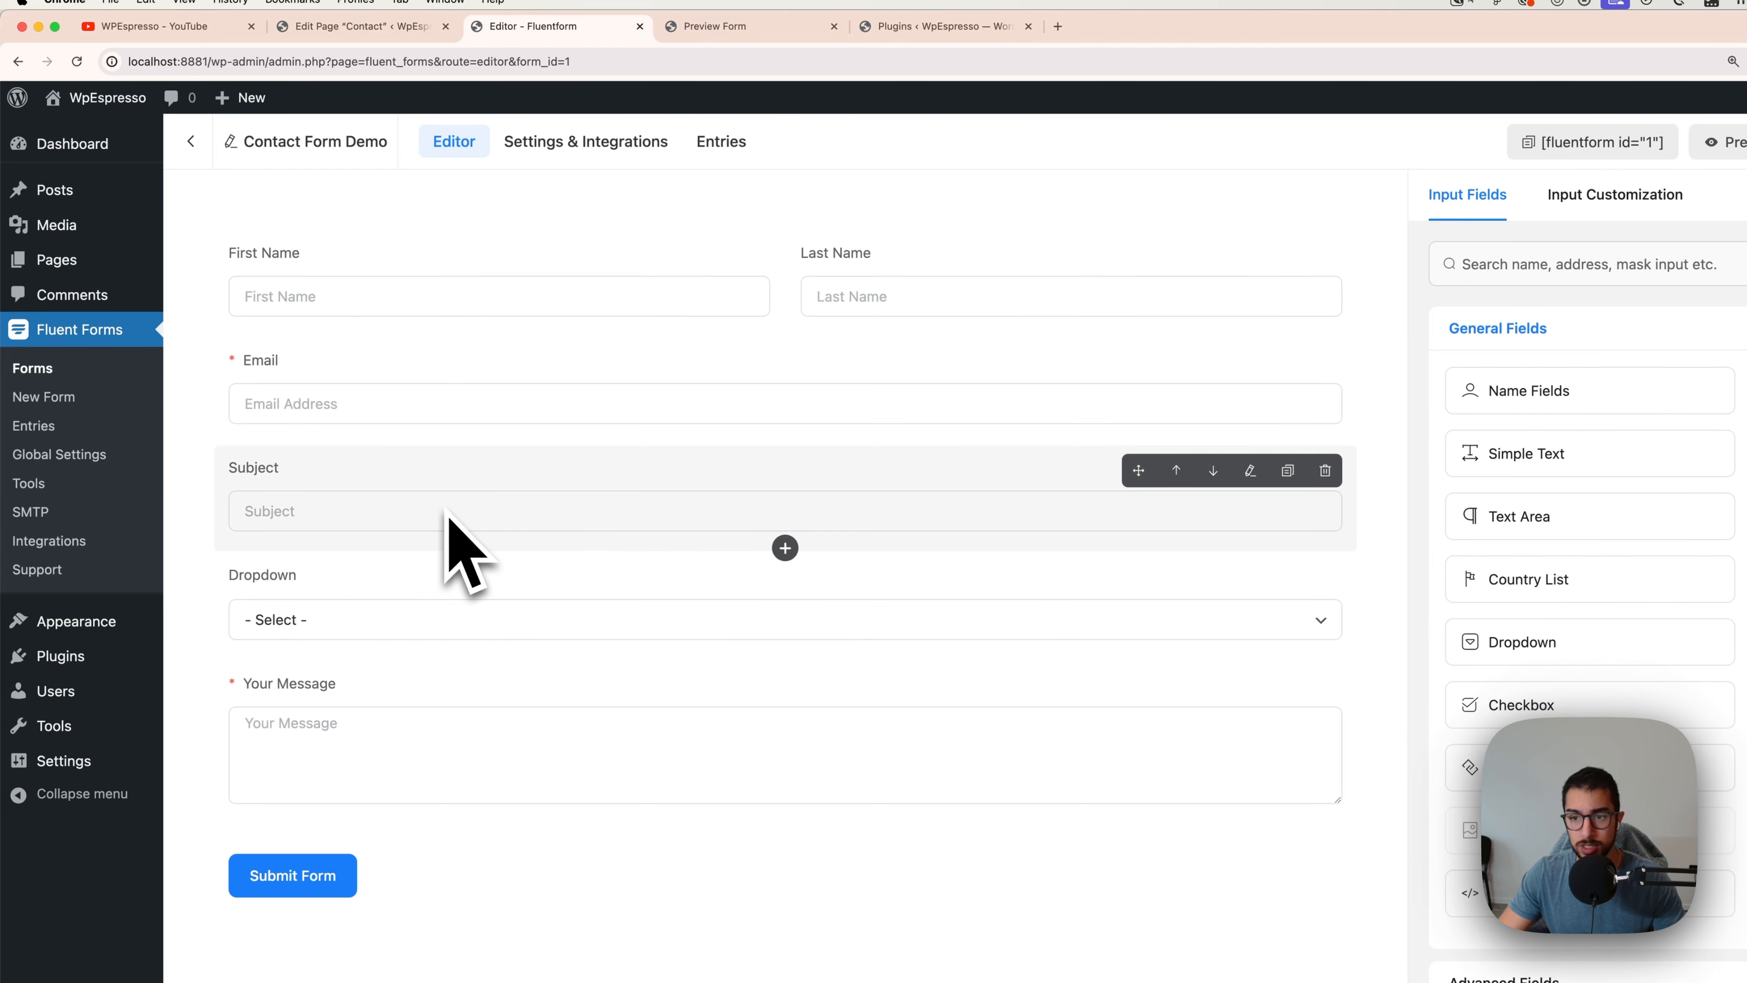